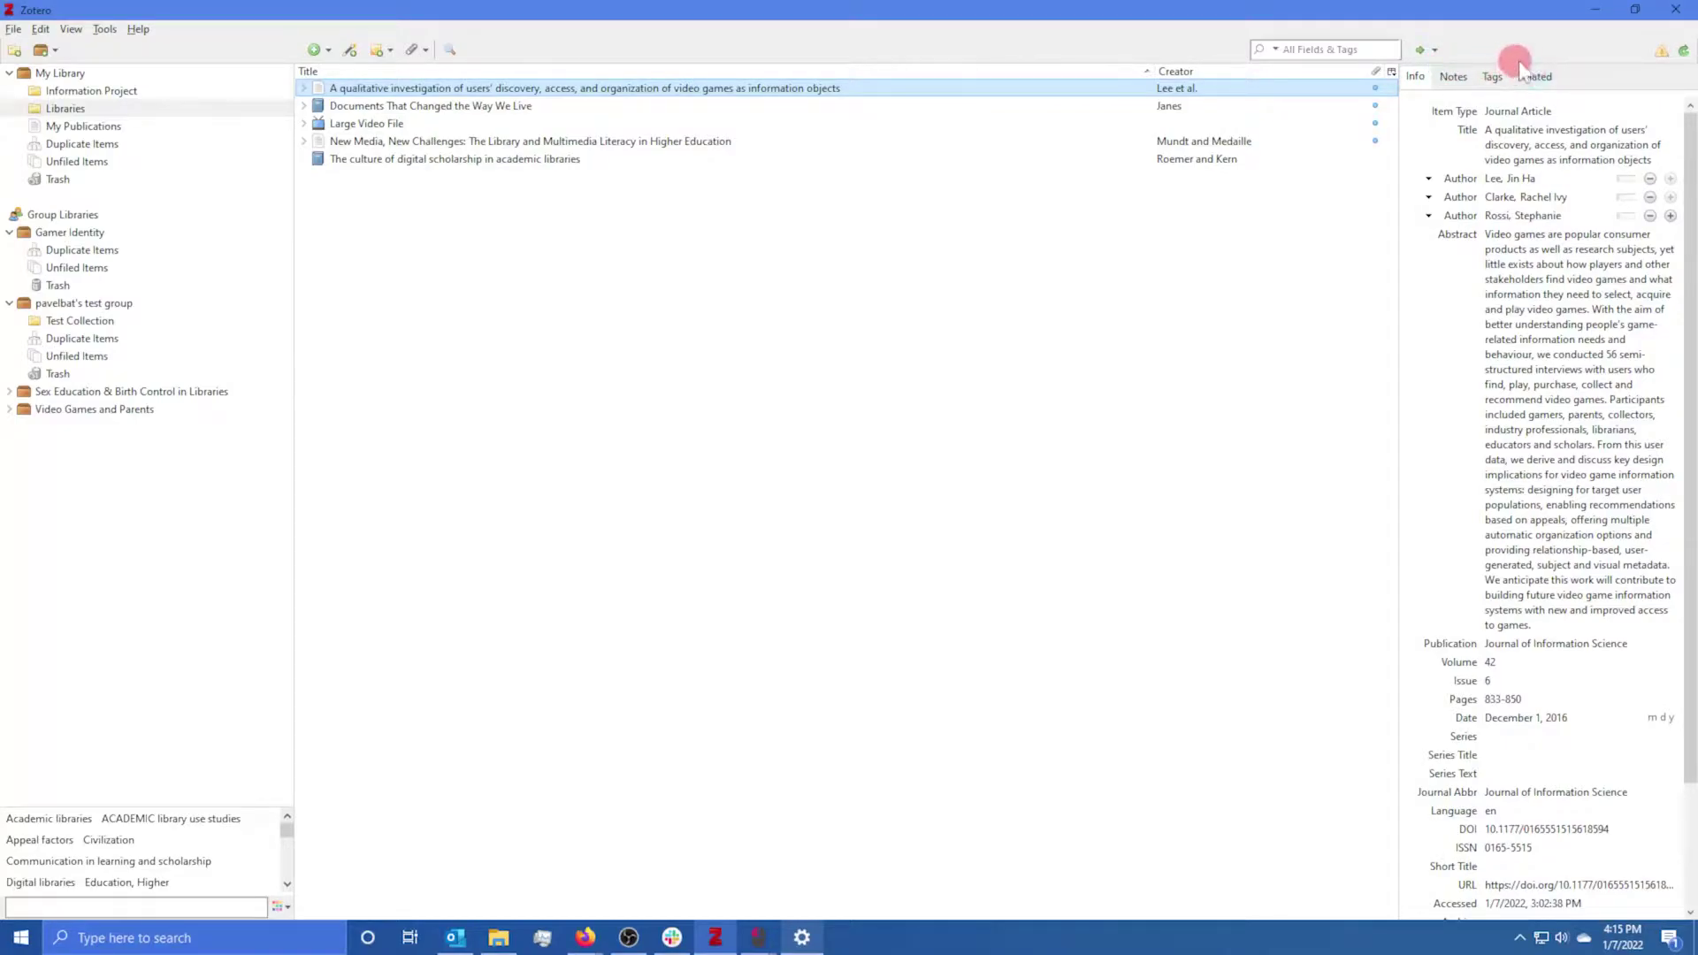
- Read the sync warning about the file storage quota, then dismiss it
click(1659, 55)
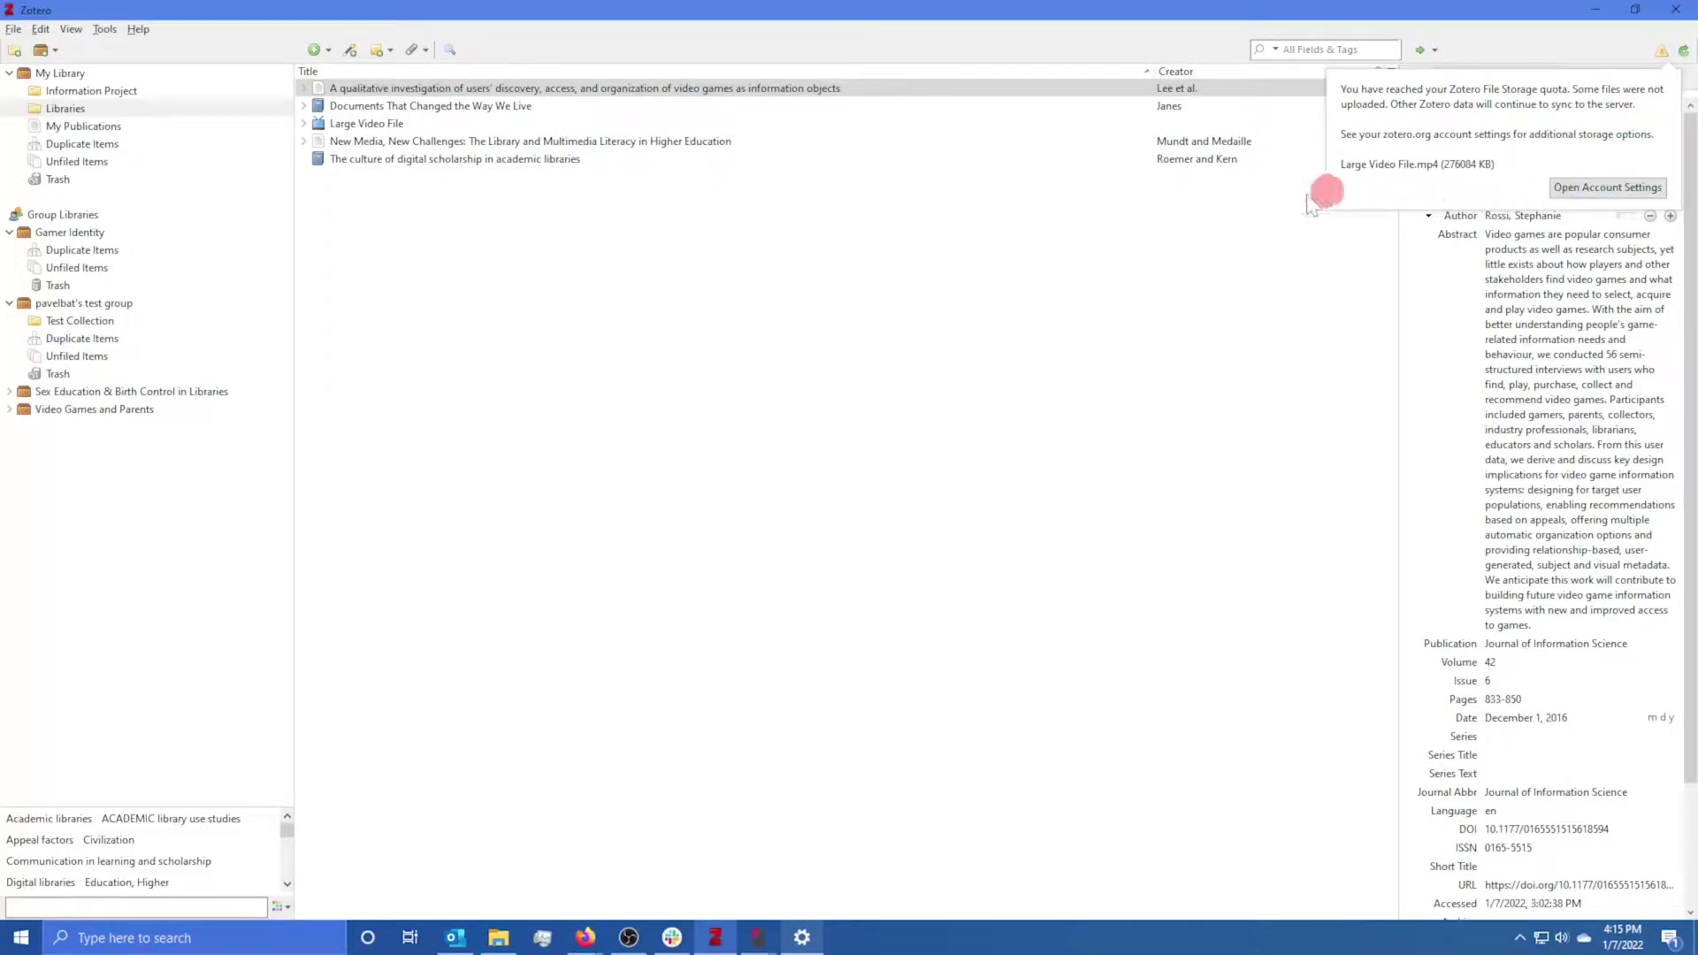
click(999, 252)
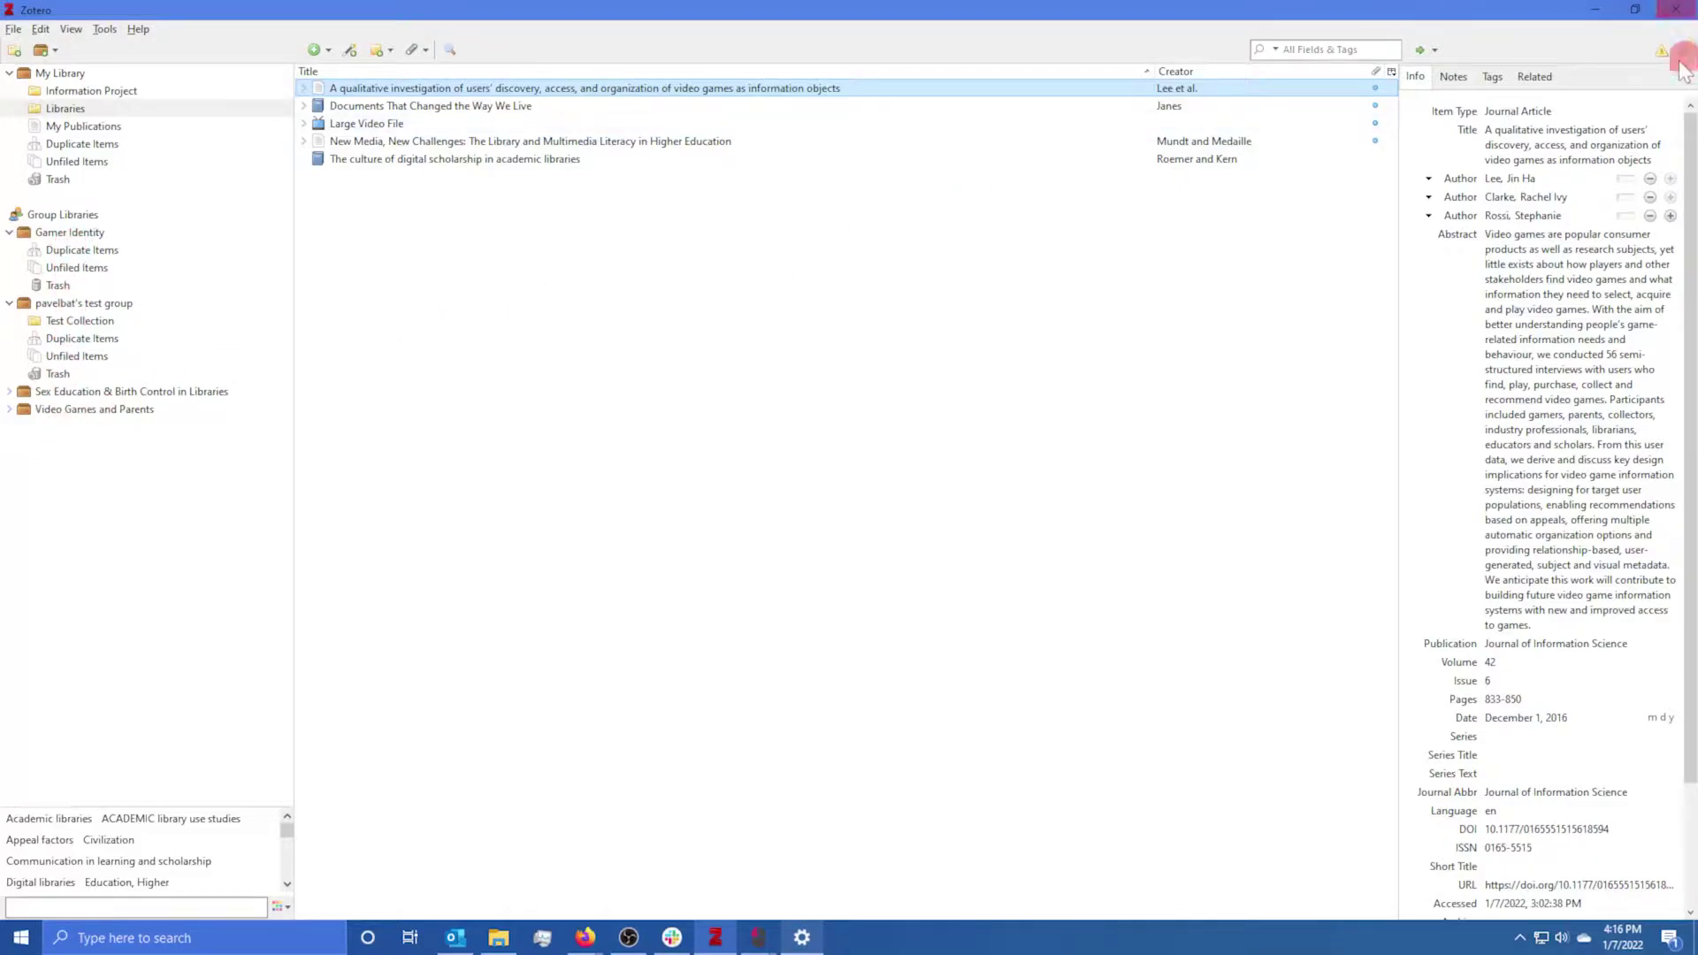
click(1503, 152)
click(1099, 498)
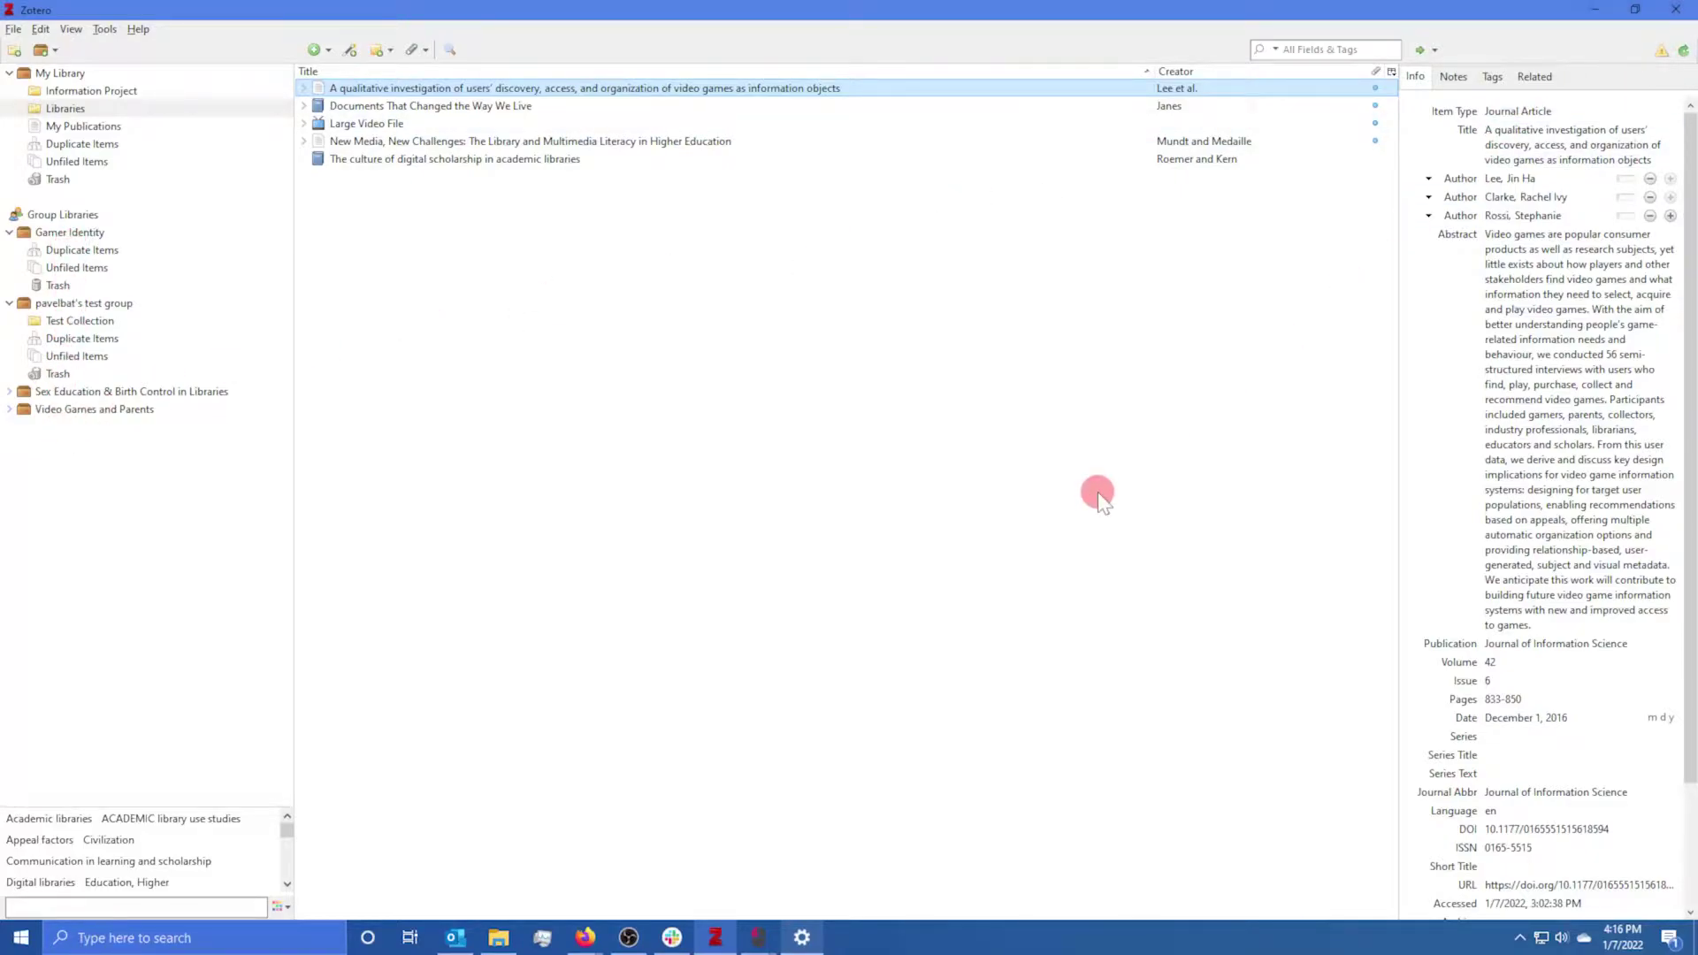
- Expand the Large Video File and New Media, New Challenges items and inspect their attached files
click(303, 142)
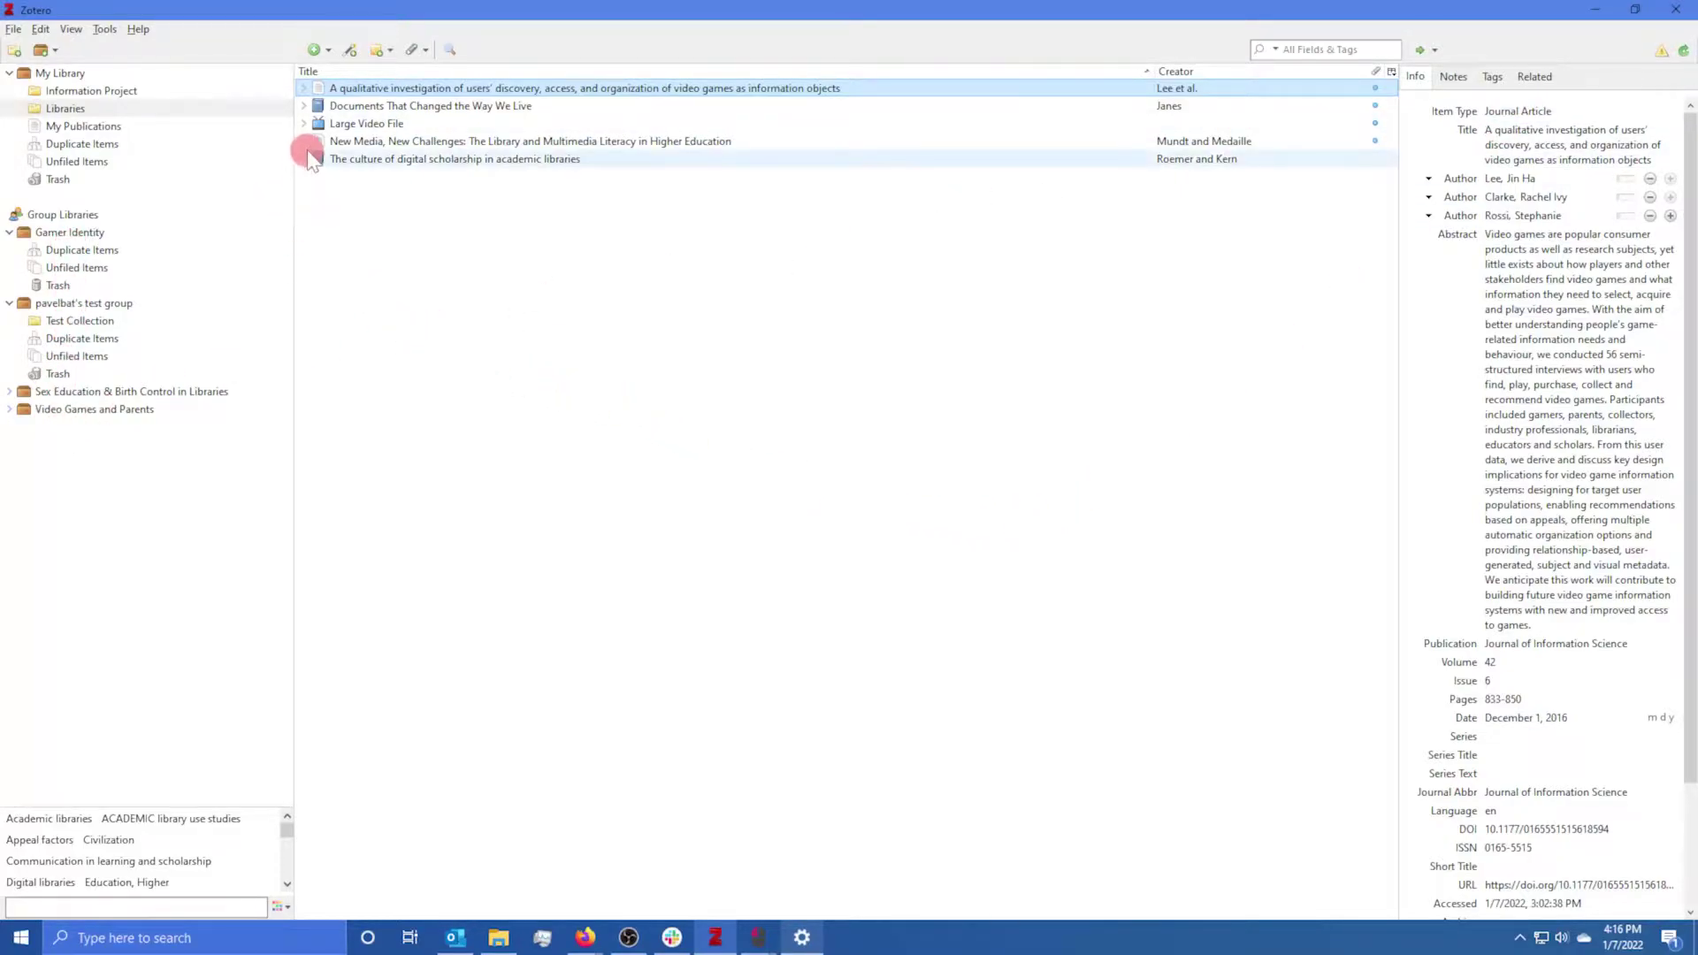
click(303, 123)
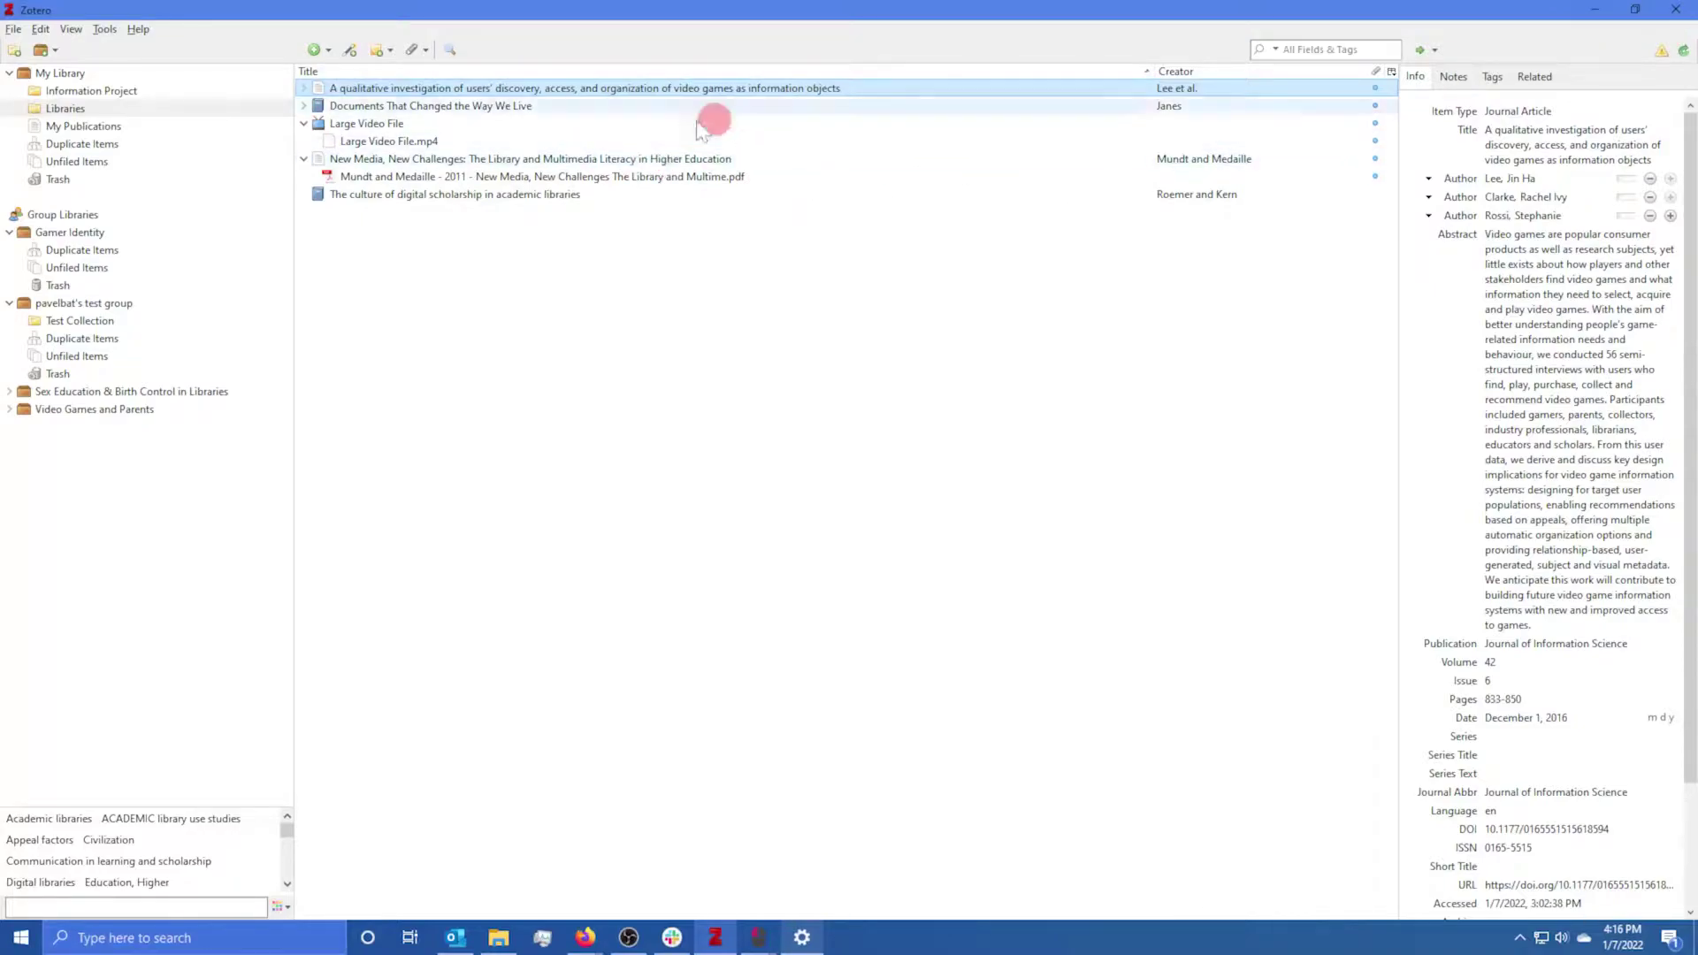
click(408, 142)
click(382, 177)
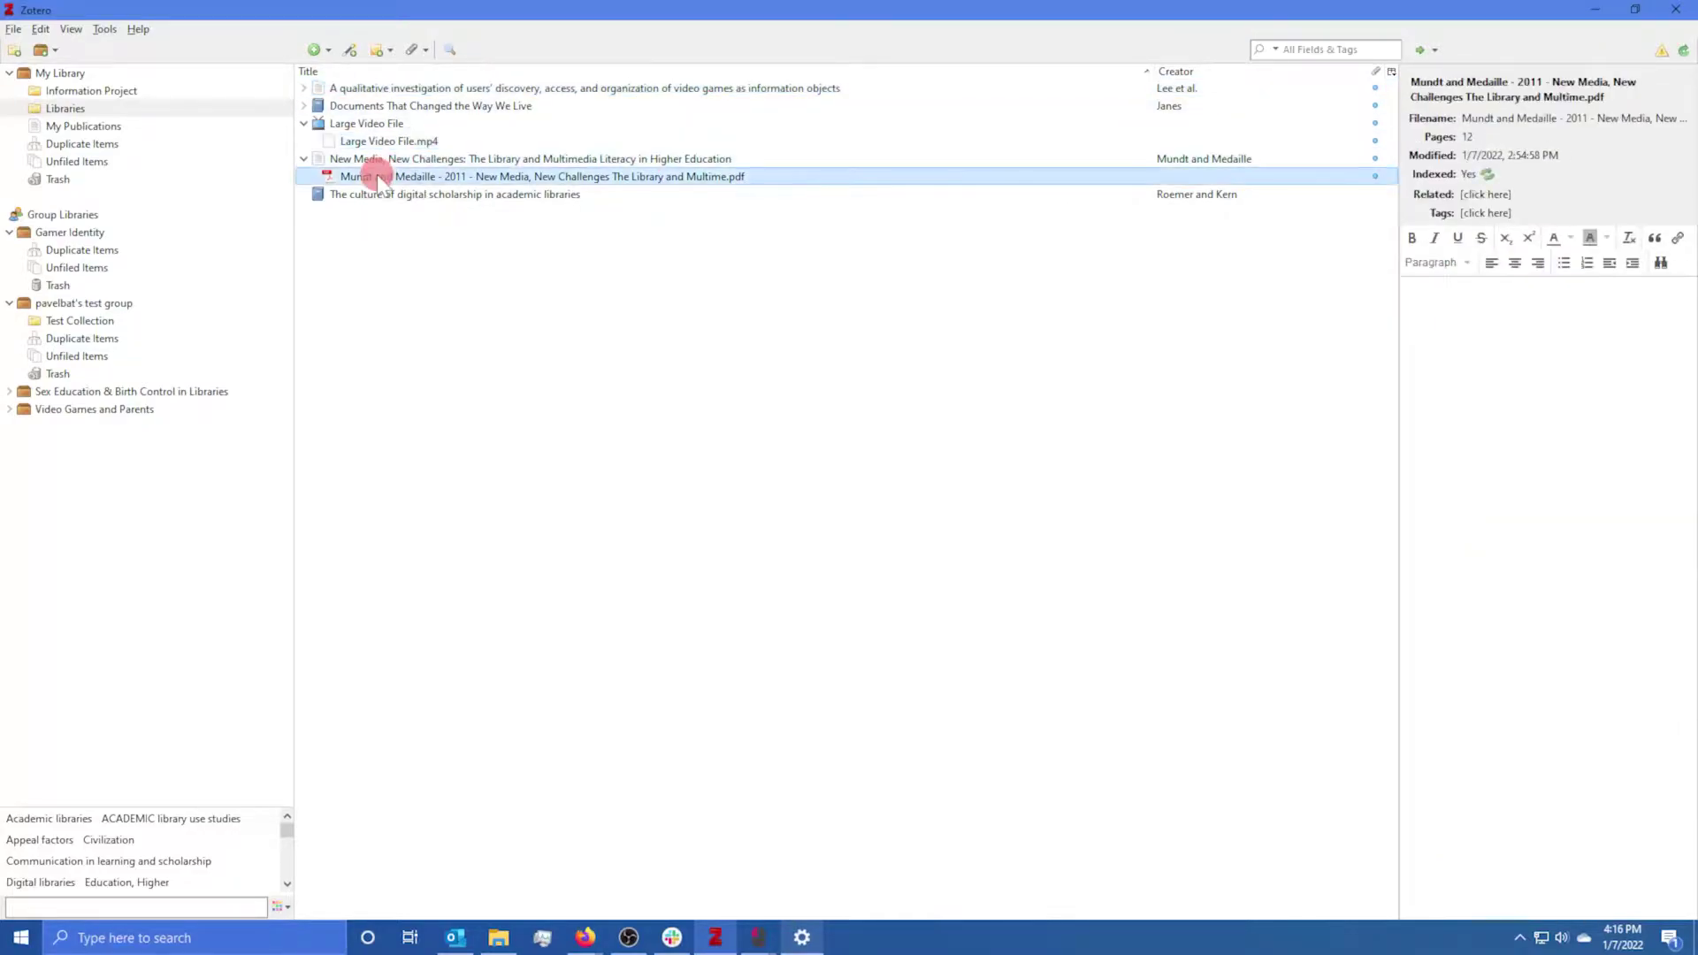
click(439, 138)
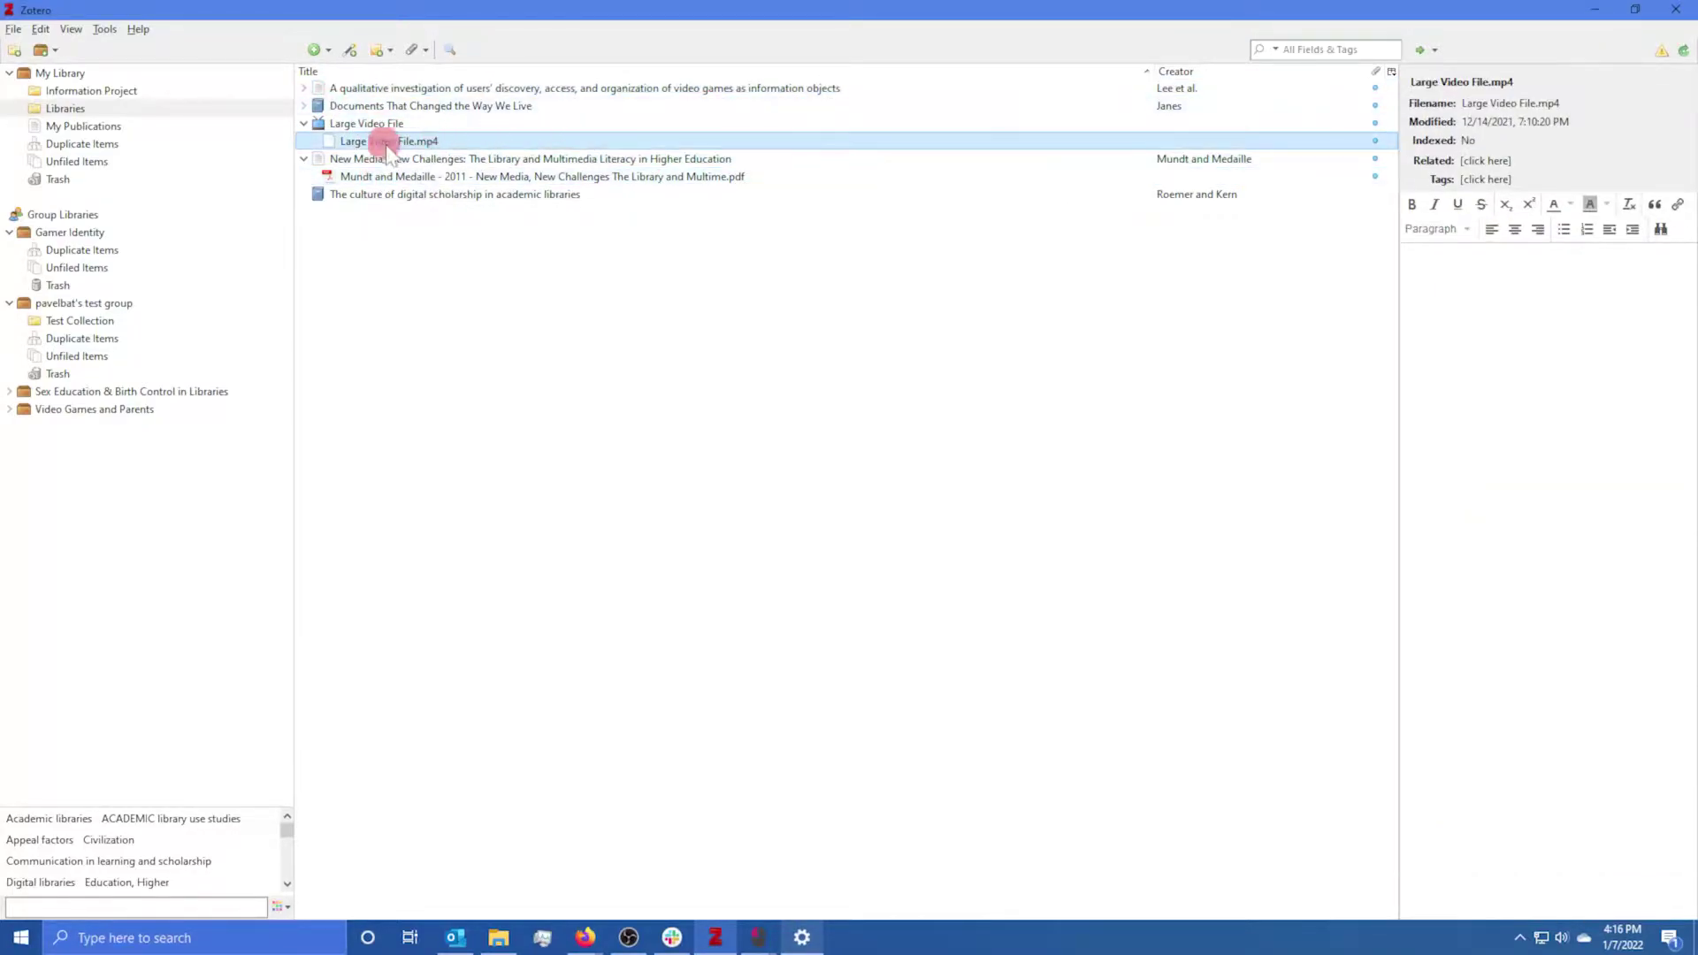
click(376, 177)
- Expand Documents That Changed the Way We Live and the video games article, and inspect the book's HTML attachment
click(303, 105)
click(305, 87)
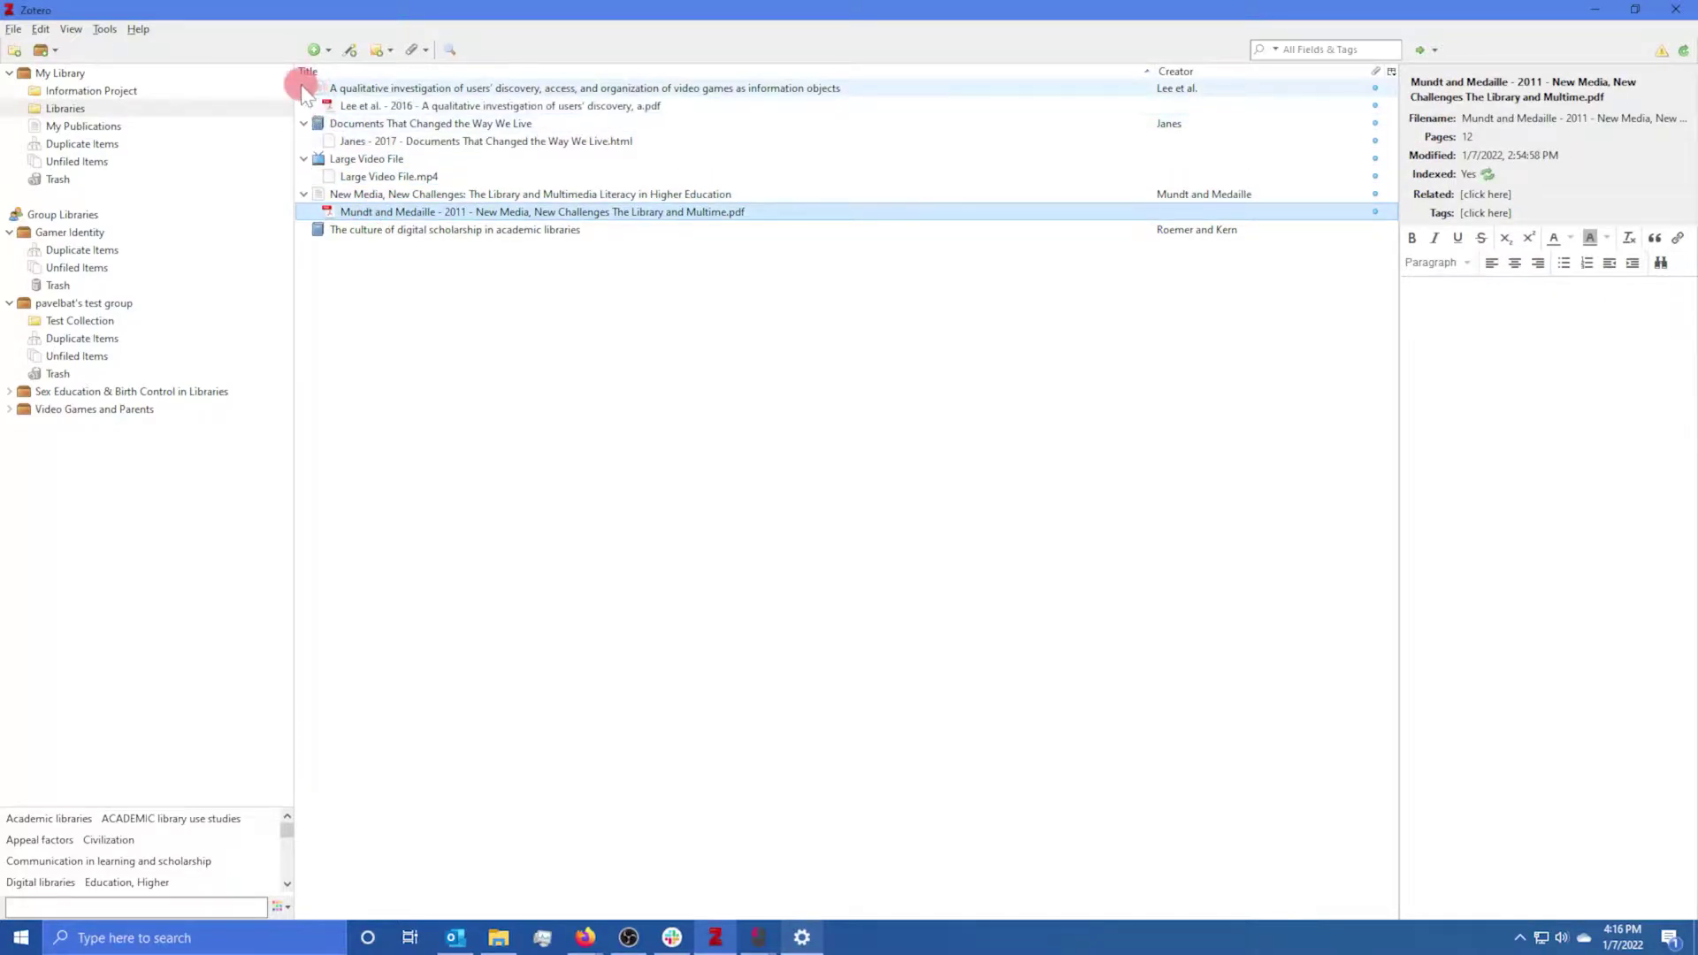
click(495, 142)
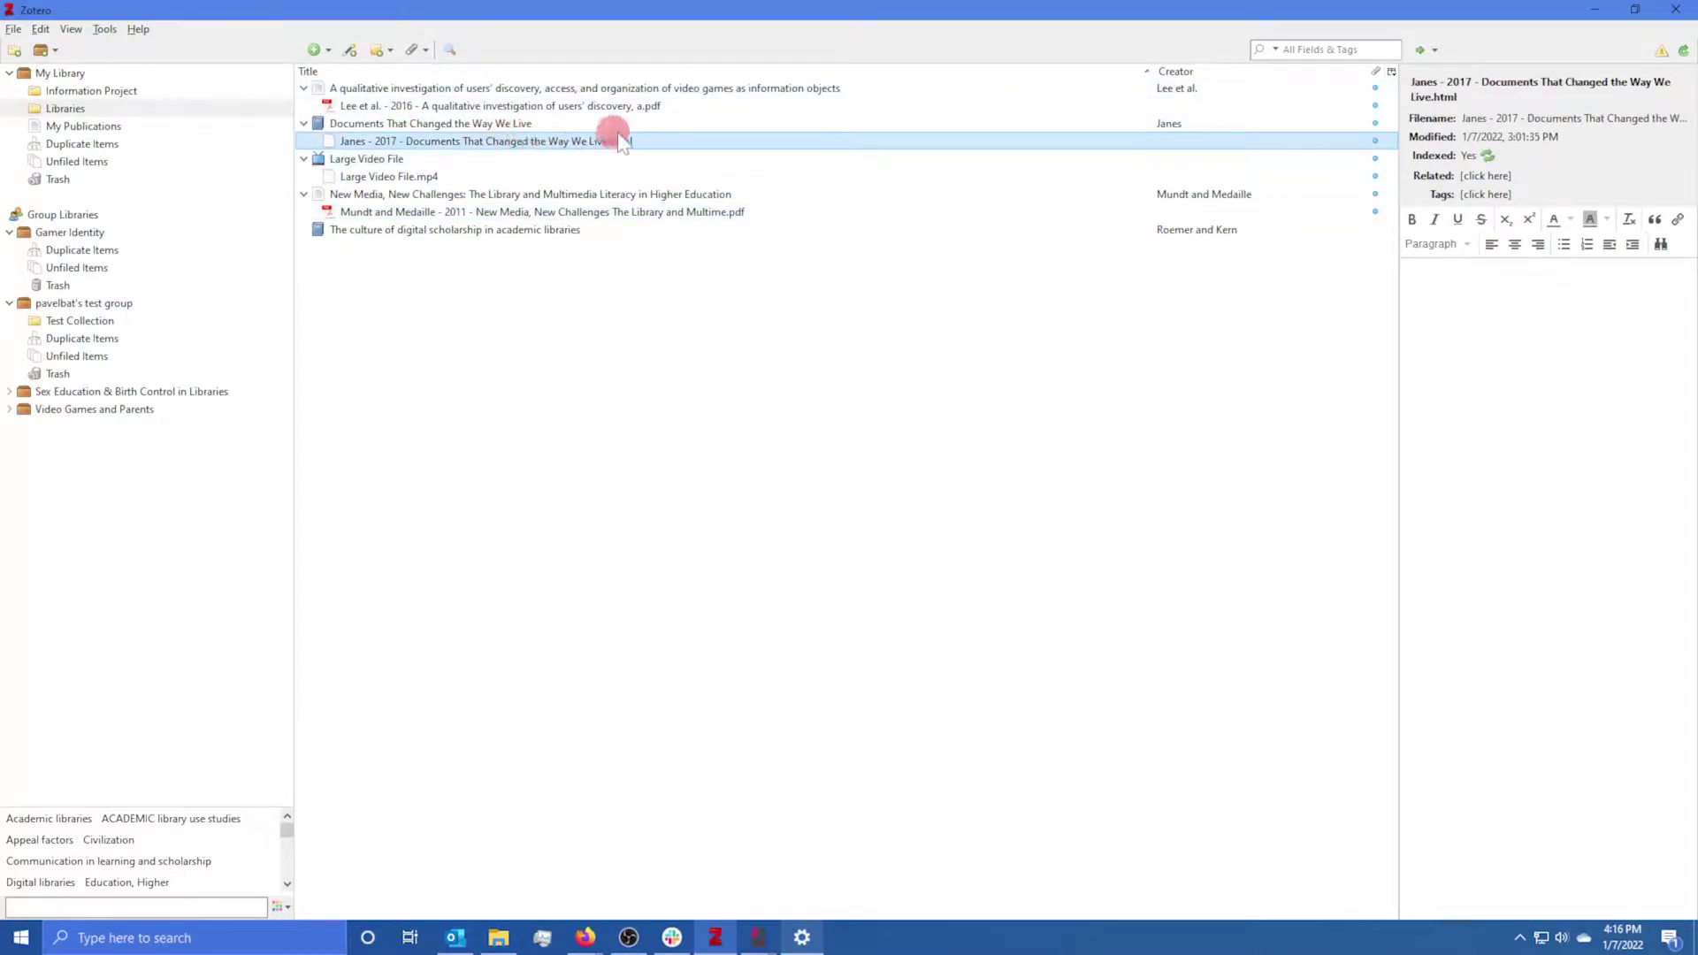
- Examine the bibliographic records of the parent items, from Documents That Changed the Way We Live down to The culture of digital scholarship
click(359, 124)
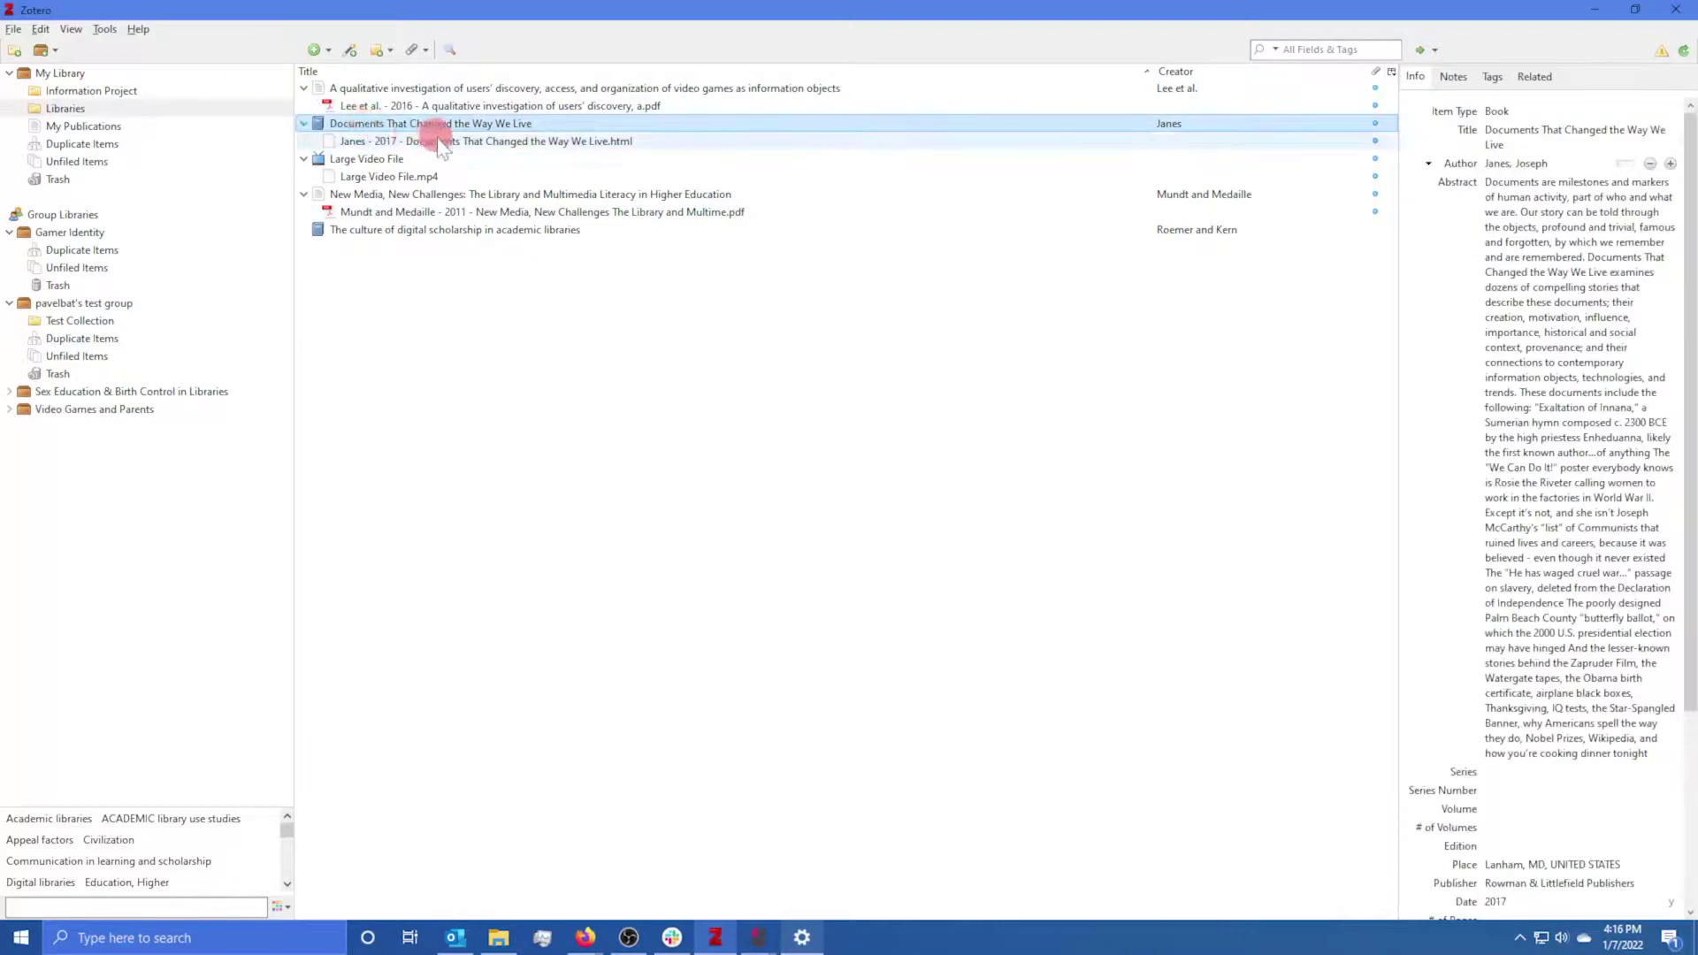
click(361, 159)
click(355, 193)
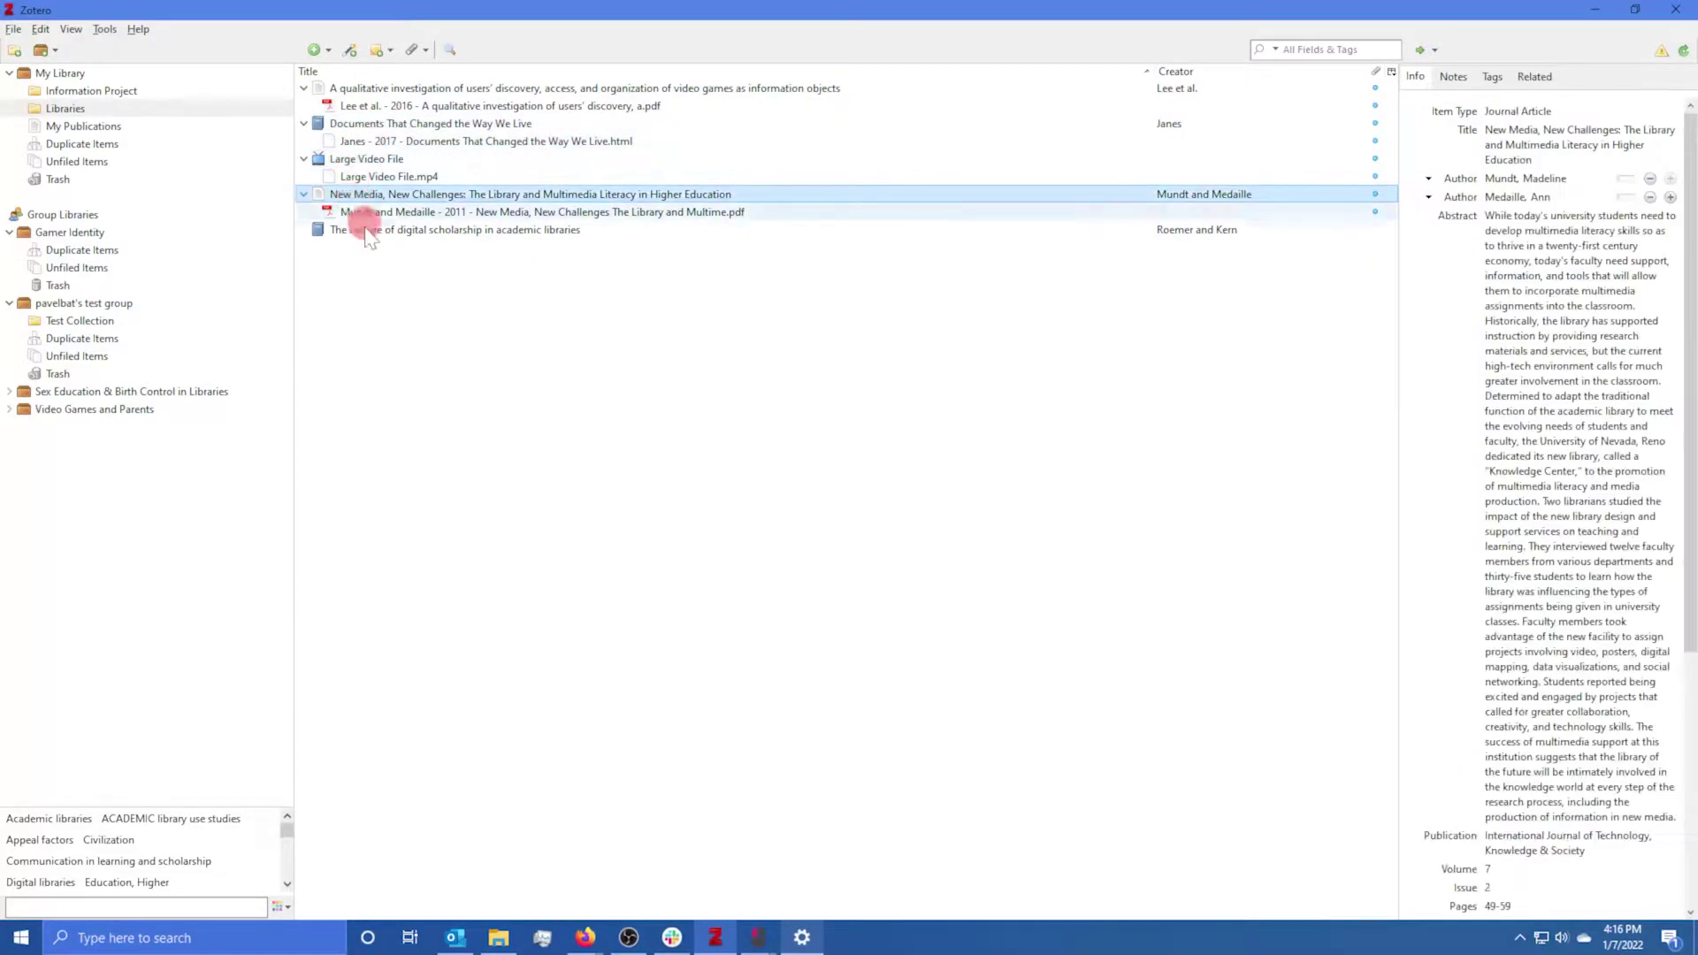
click(358, 230)
- Examine the file details of the PDF, MP4 and HTML attachments under the parent items
click(375, 212)
click(382, 176)
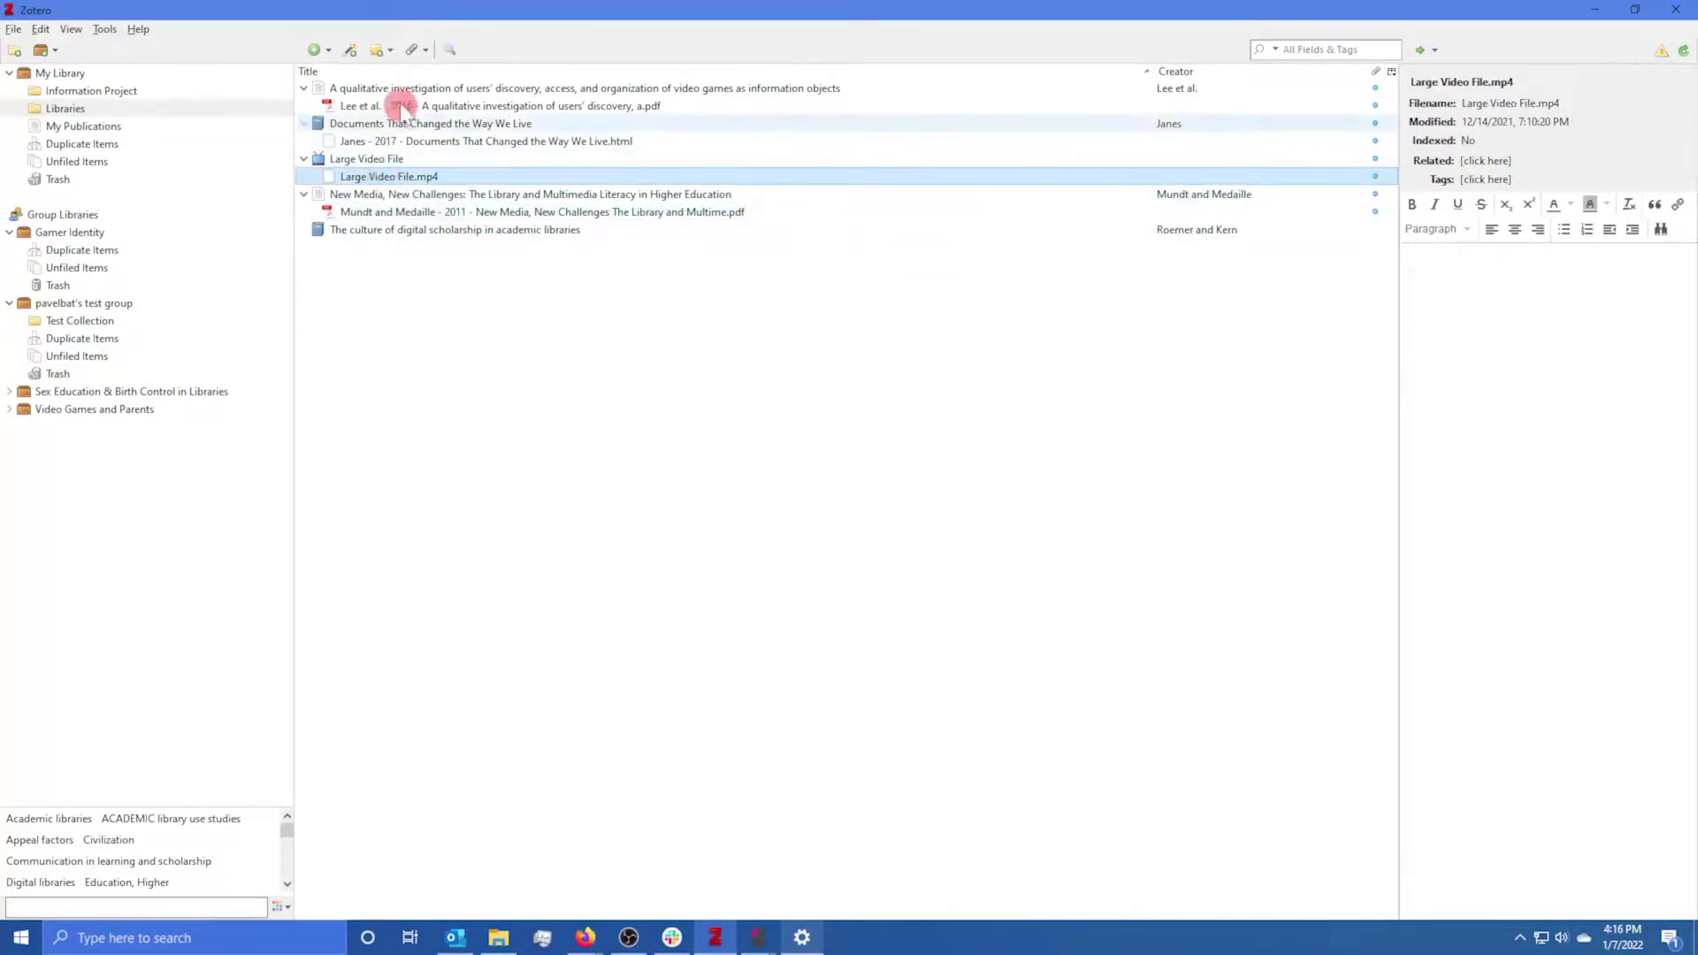
click(393, 106)
click(389, 141)
click(1565, 88)
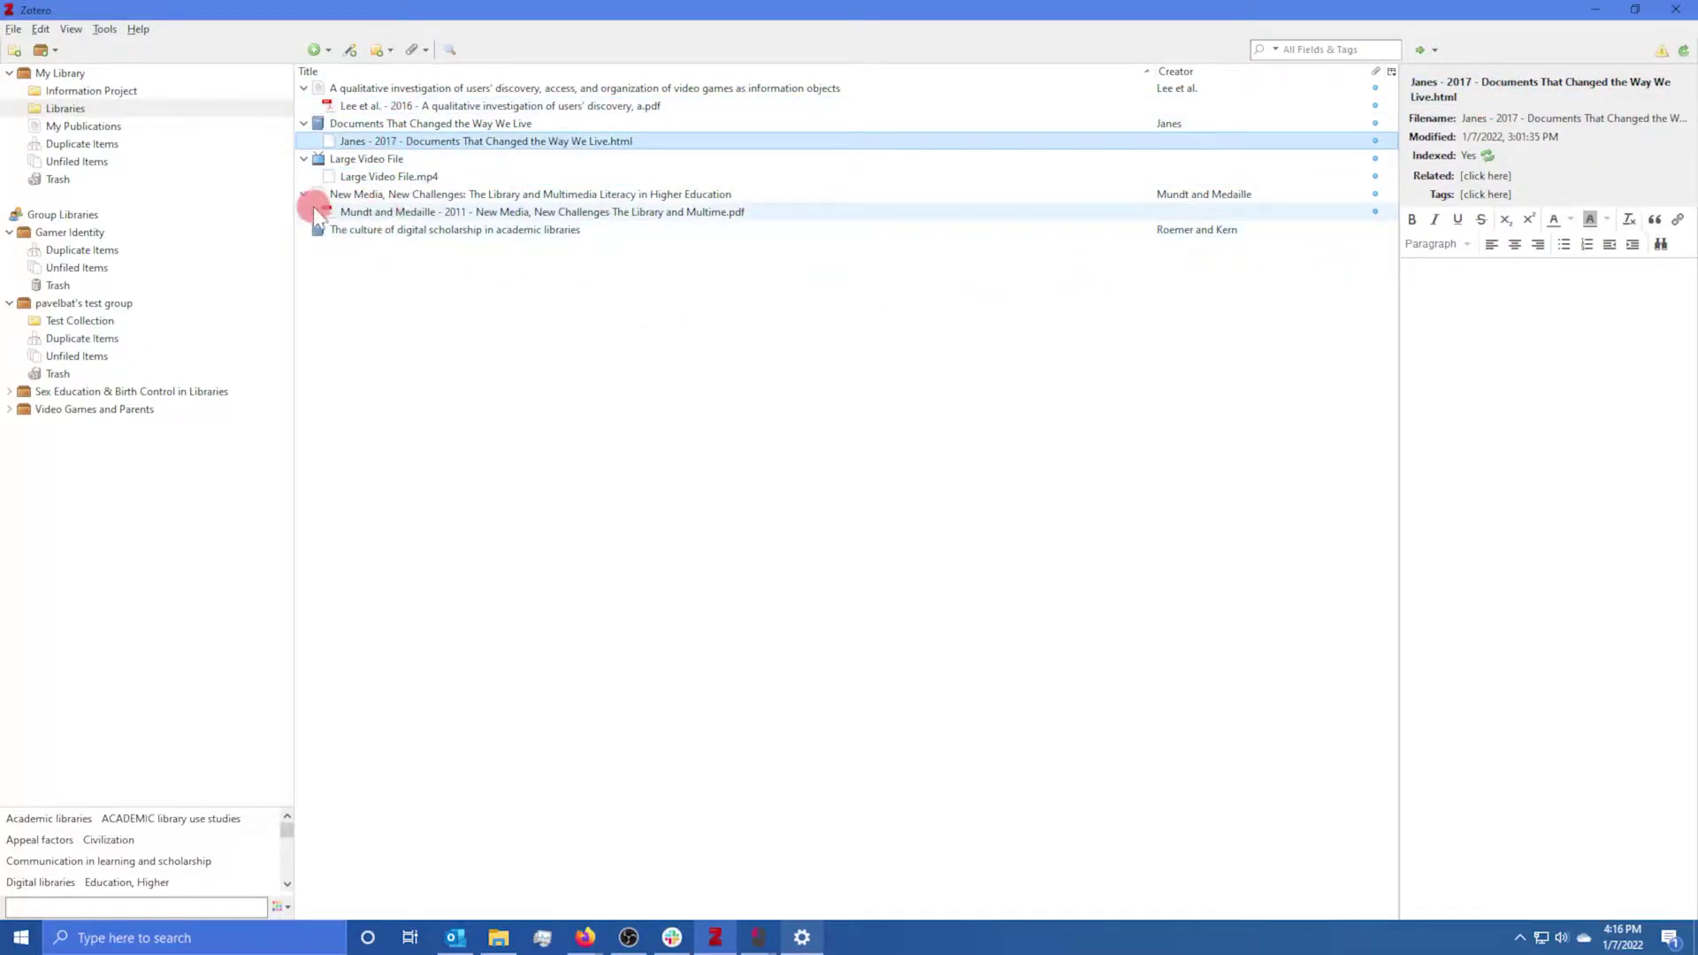
click(386, 212)
click(369, 176)
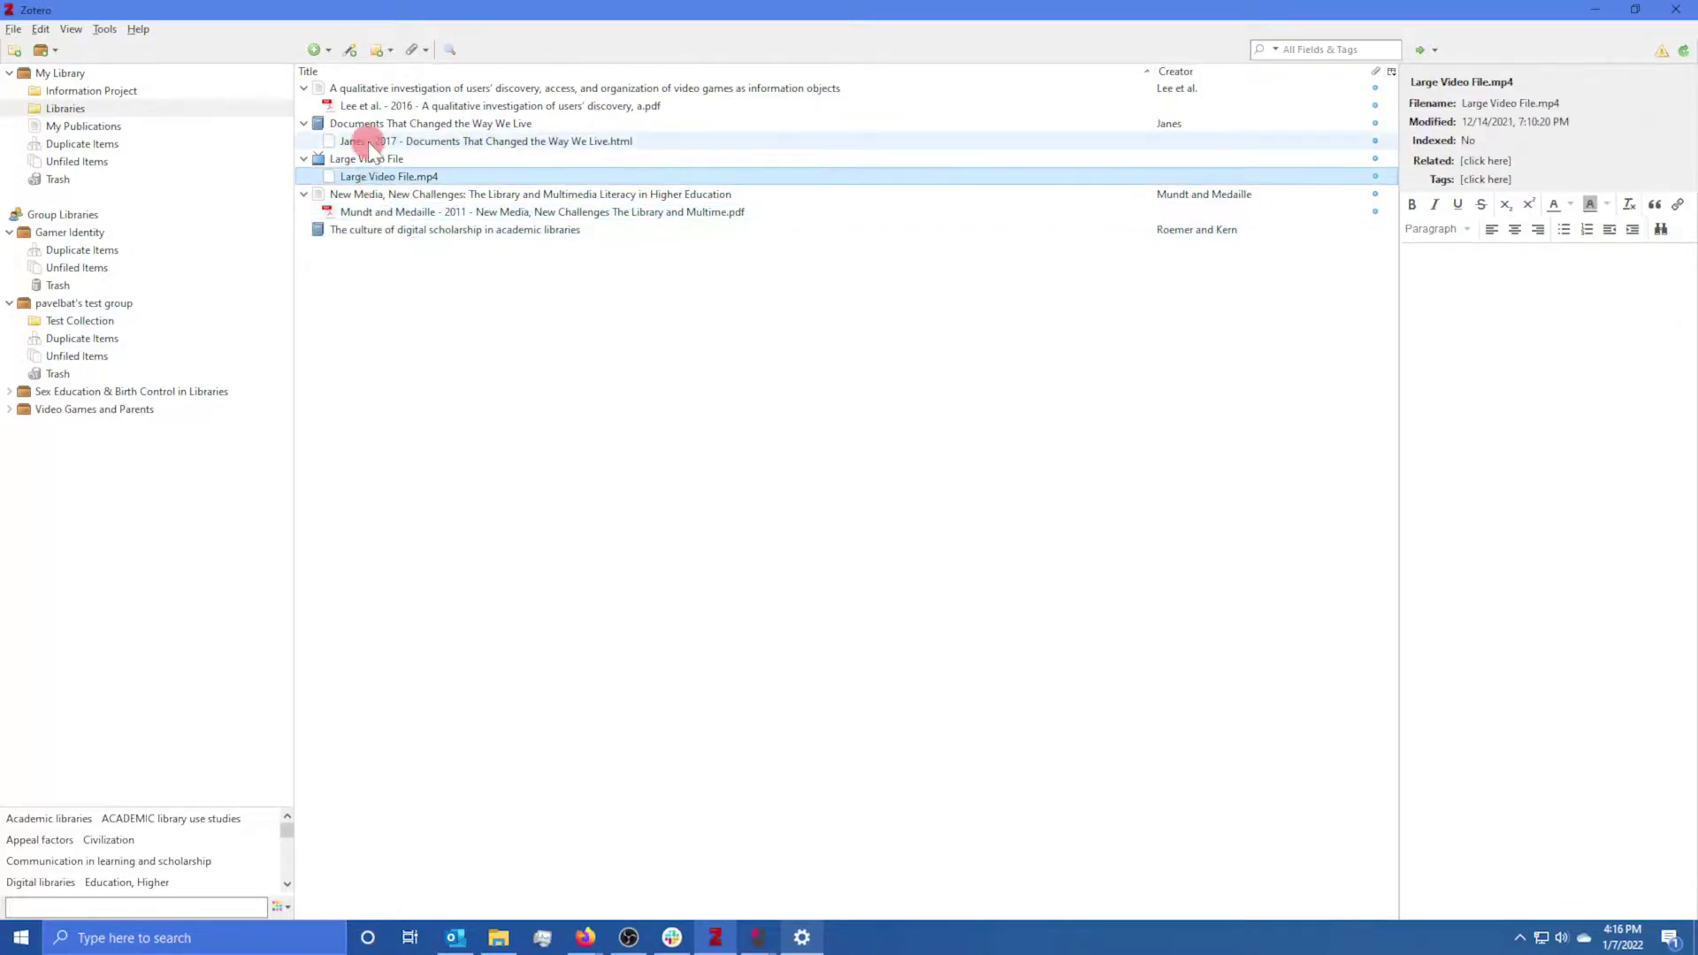
click(364, 140)
click(366, 106)
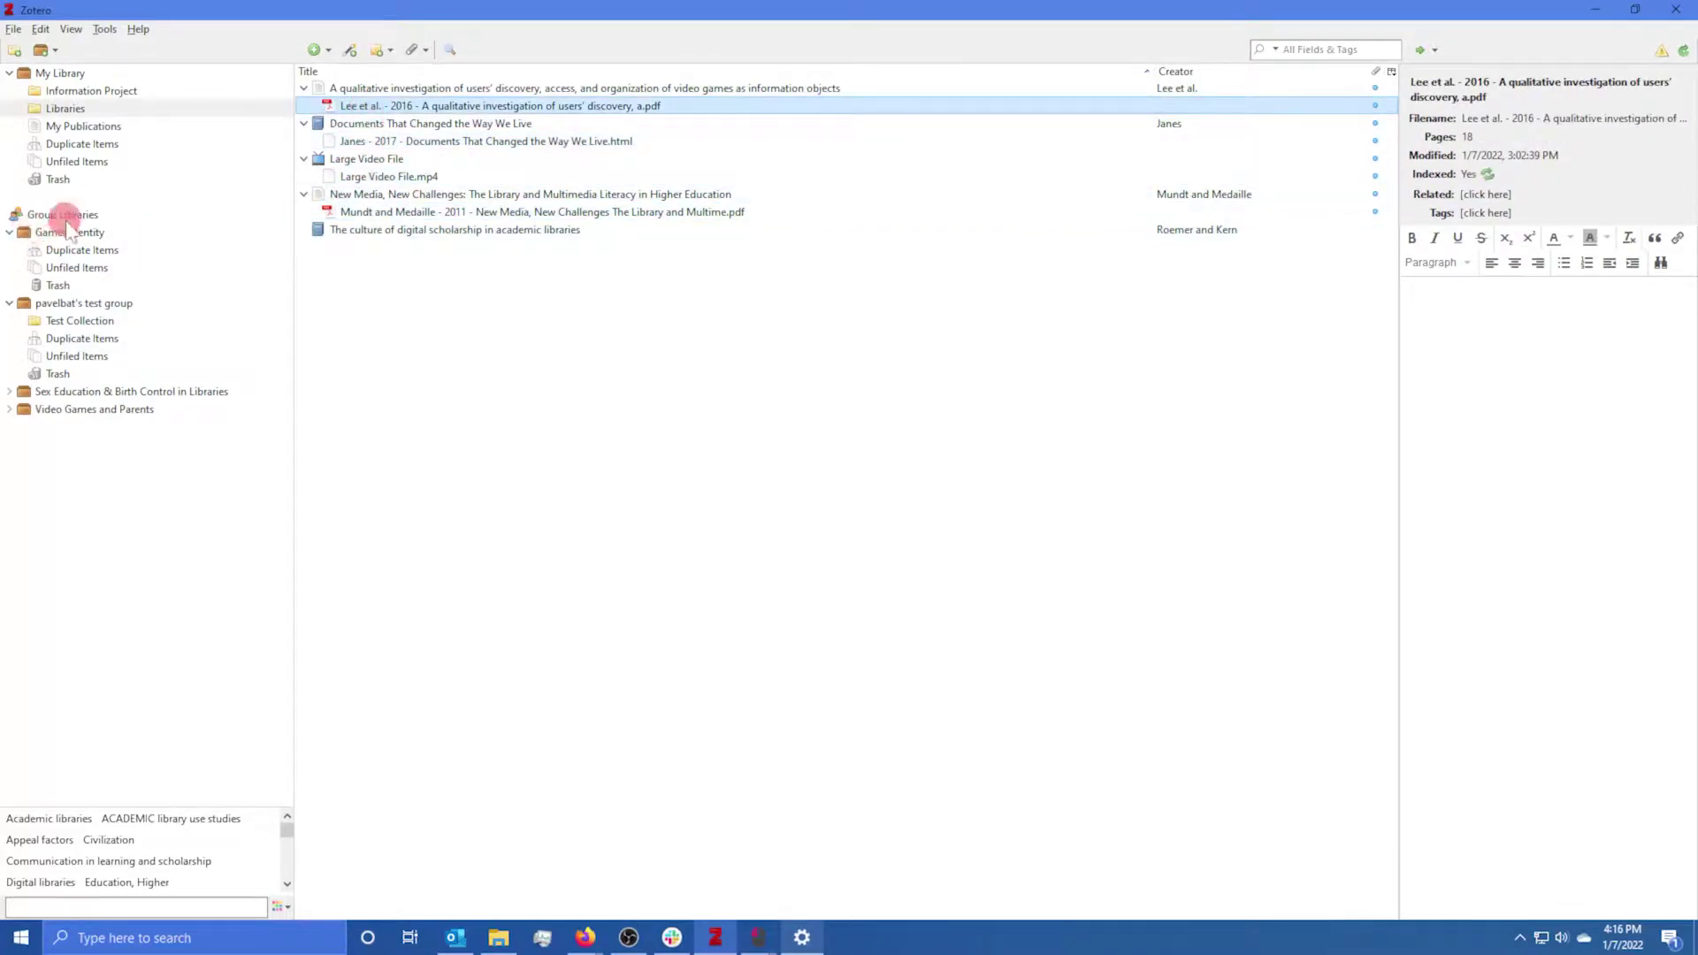
- Switch to the zotero.org page in Firefox and log in to the account
mouse_move(598, 945)
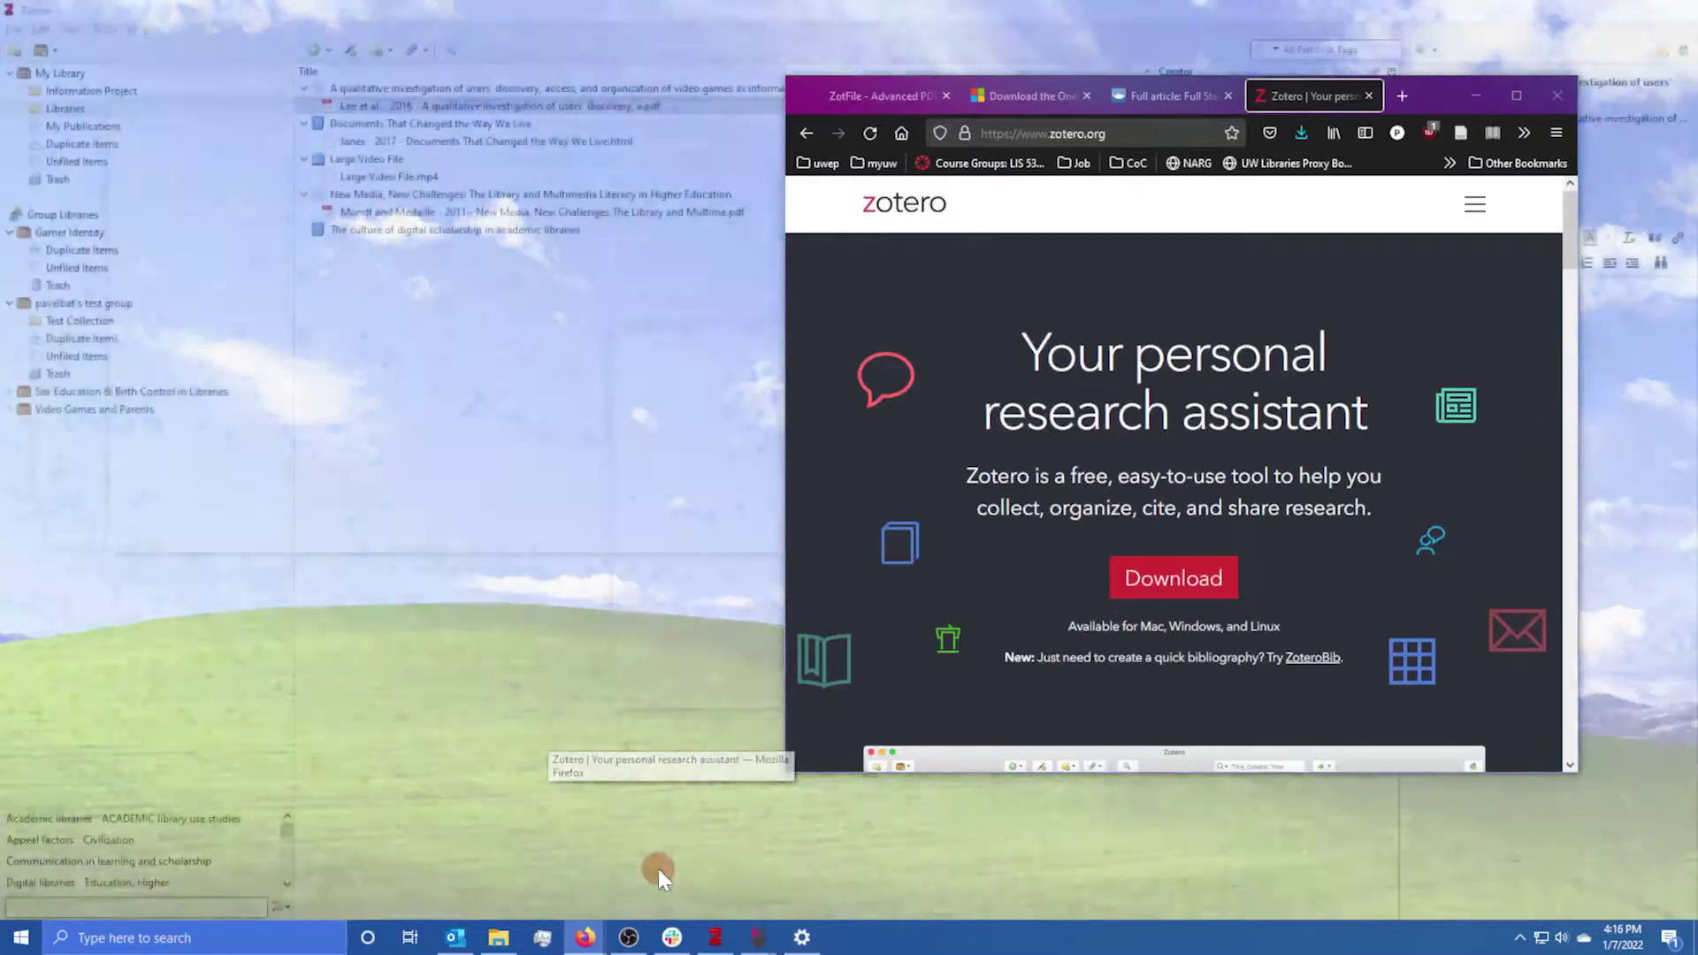
click(658, 868)
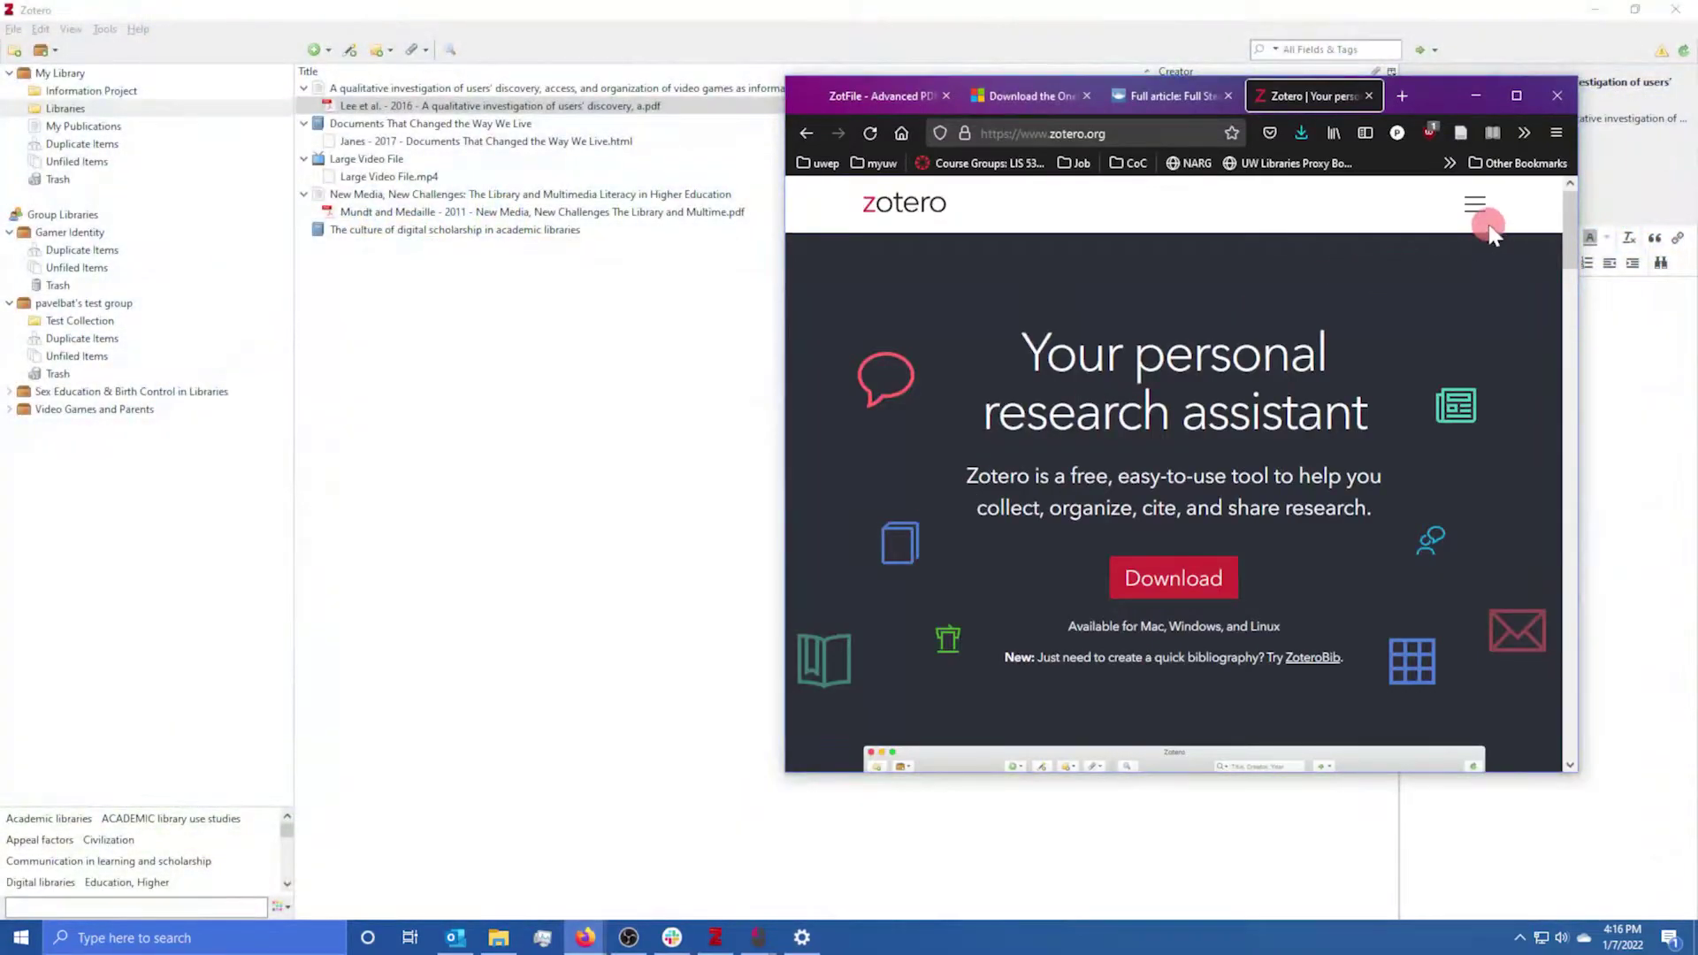
click(1474, 204)
click(921, 451)
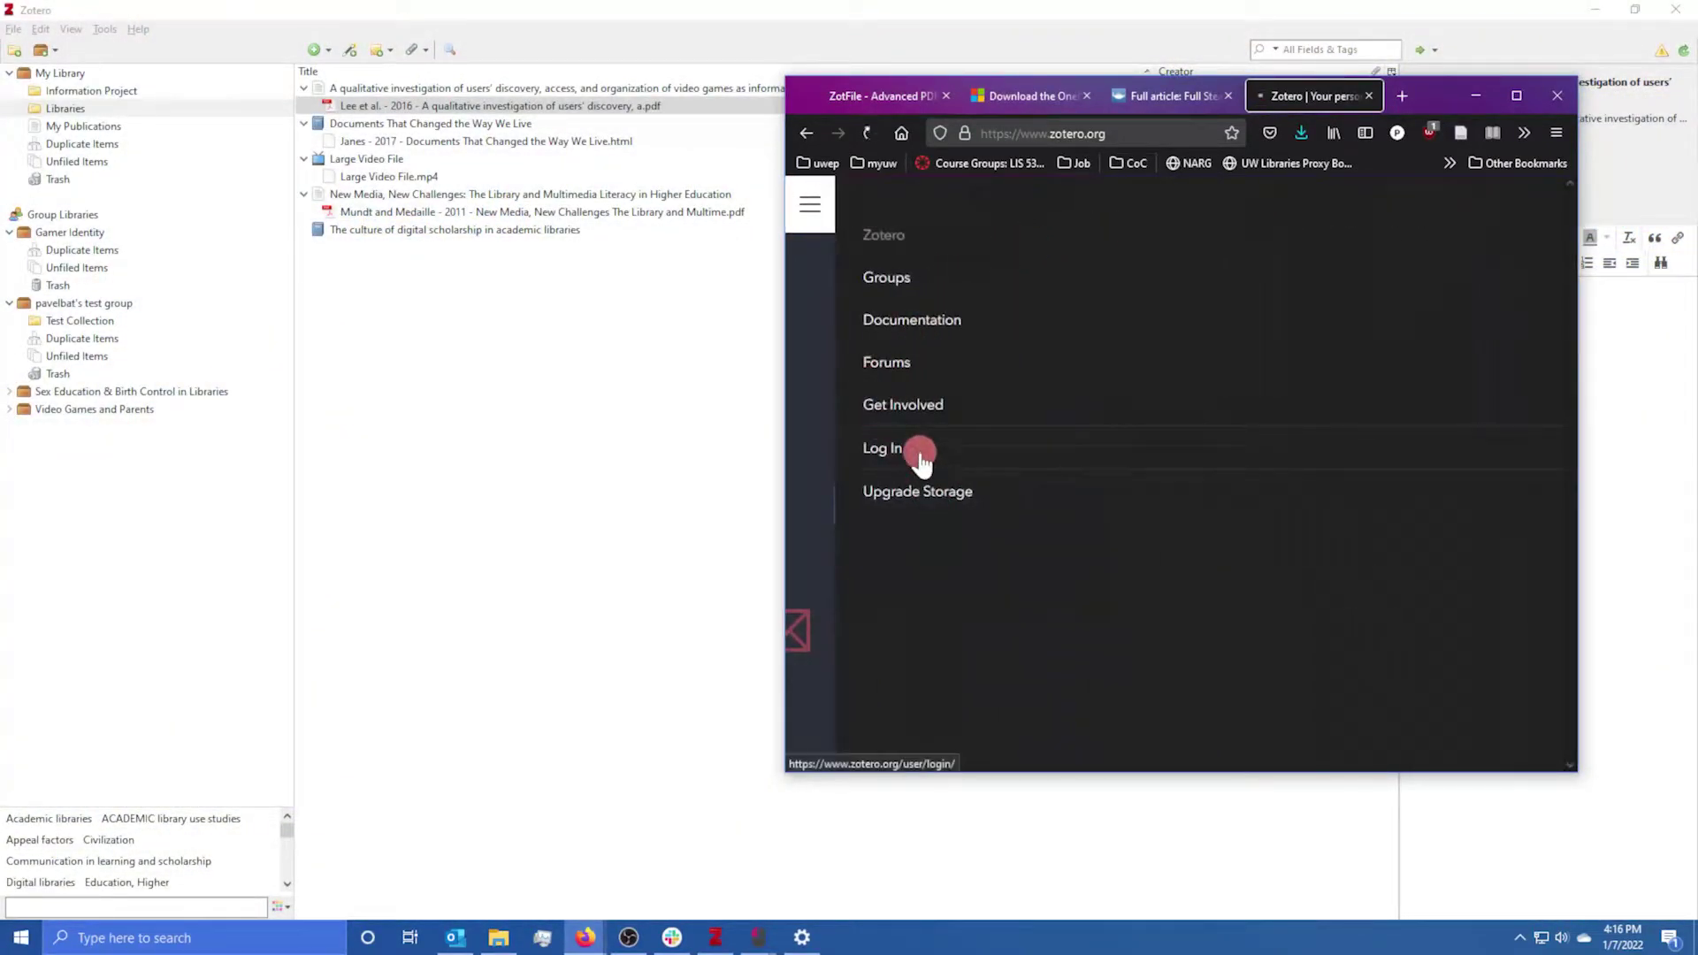
click(1136, 570)
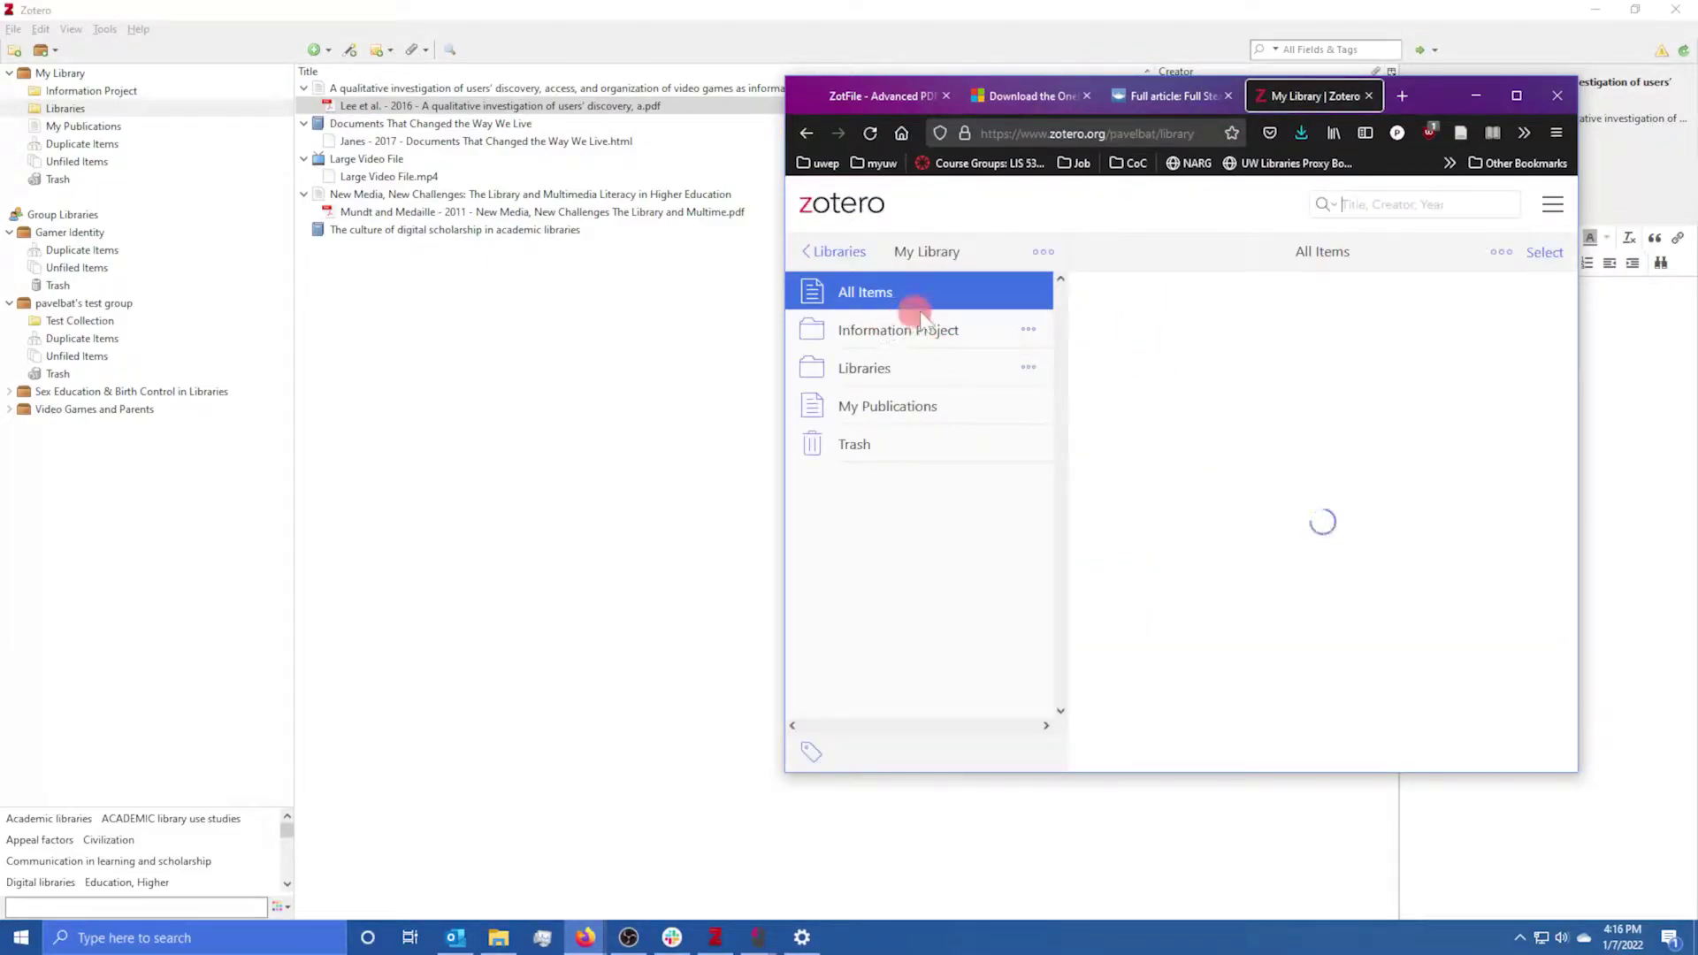
- Open the account's storage upgrade page, review the current usage and paid plans, then close the page and minimize Firefox
click(1552, 205)
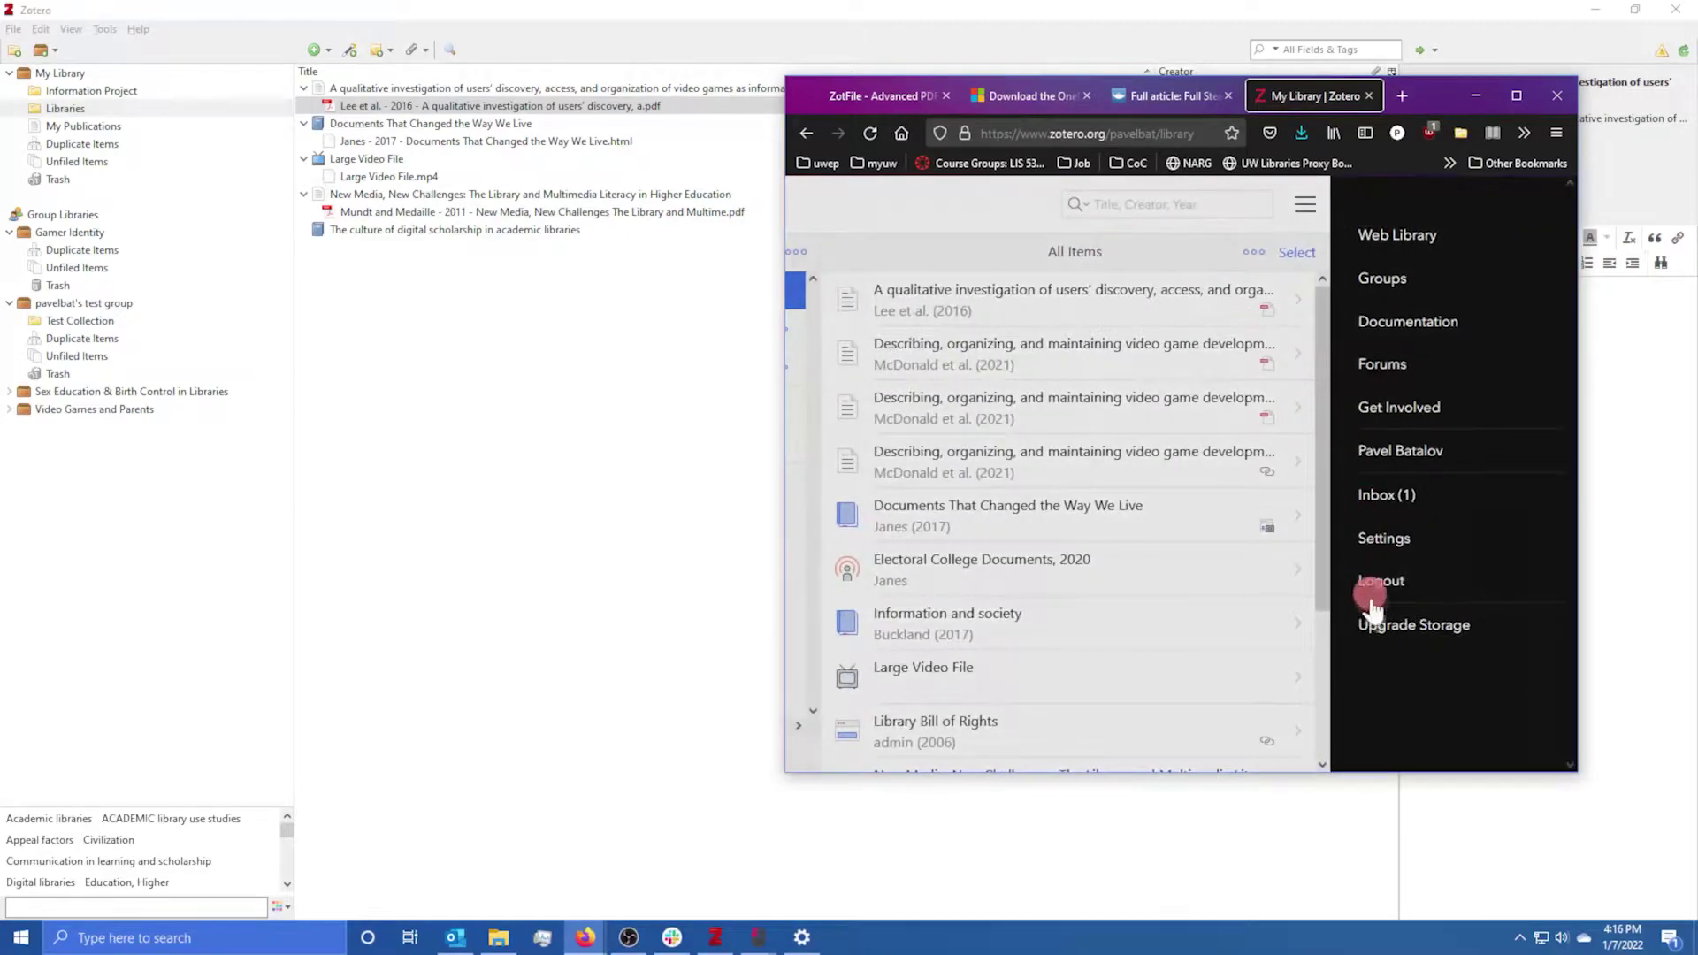
click(1401, 625)
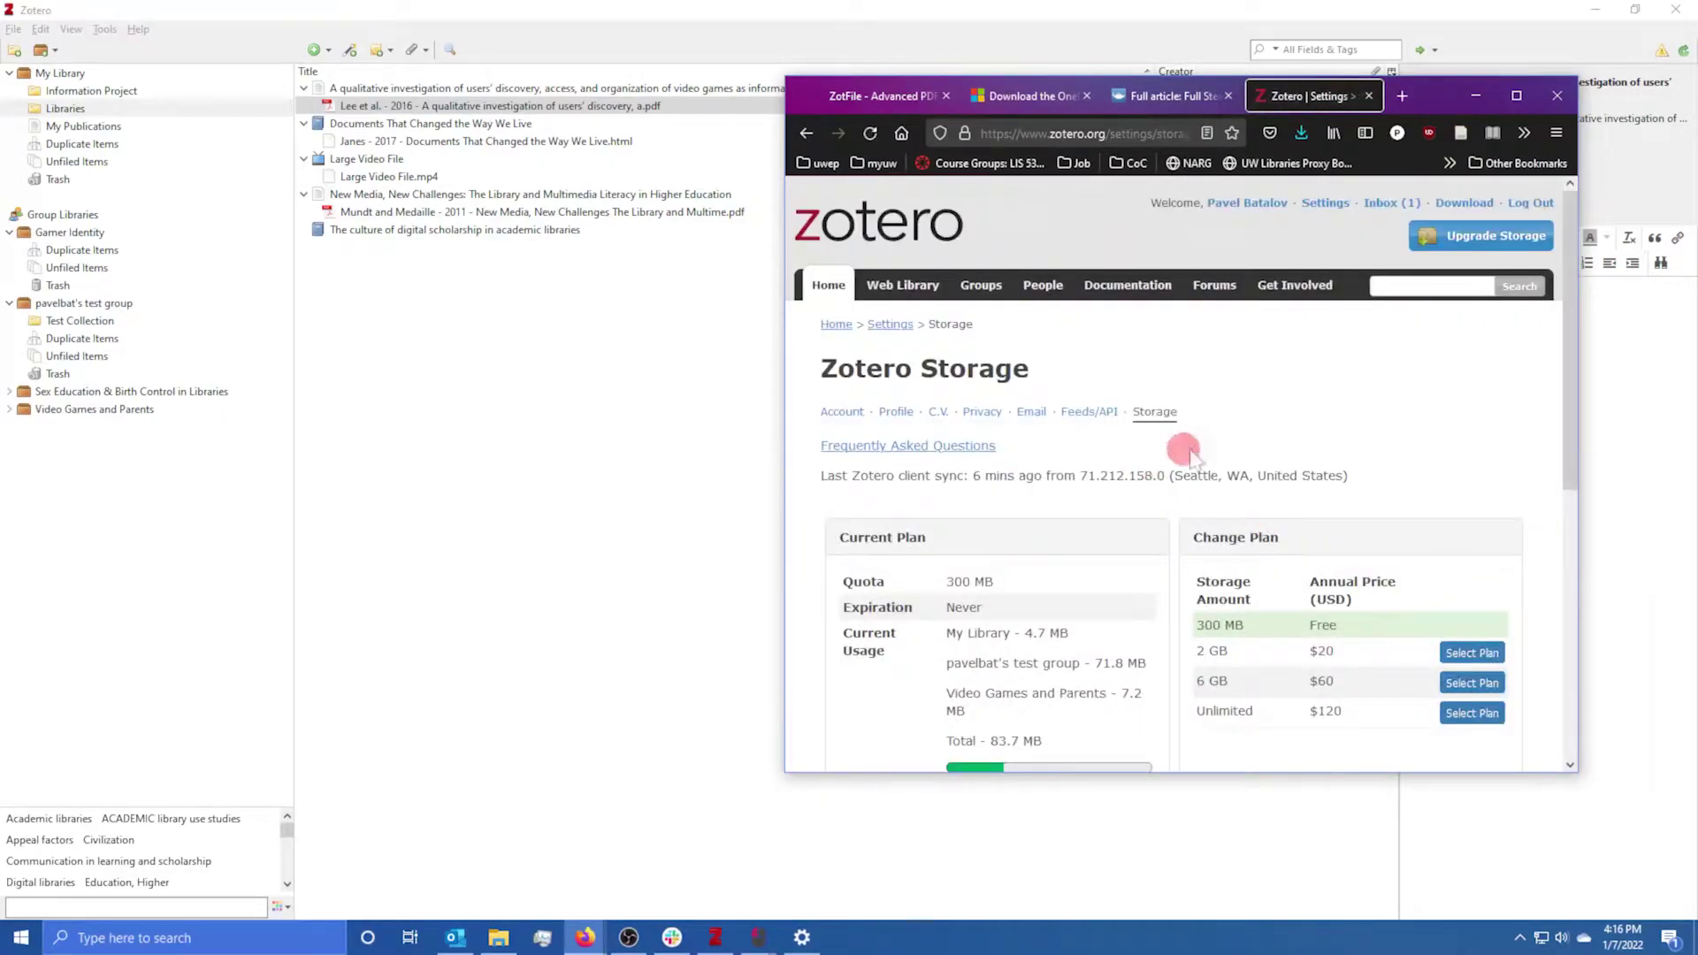
scroll(1267, 642, down, 1)
scroll(1267, 642, down, 1)
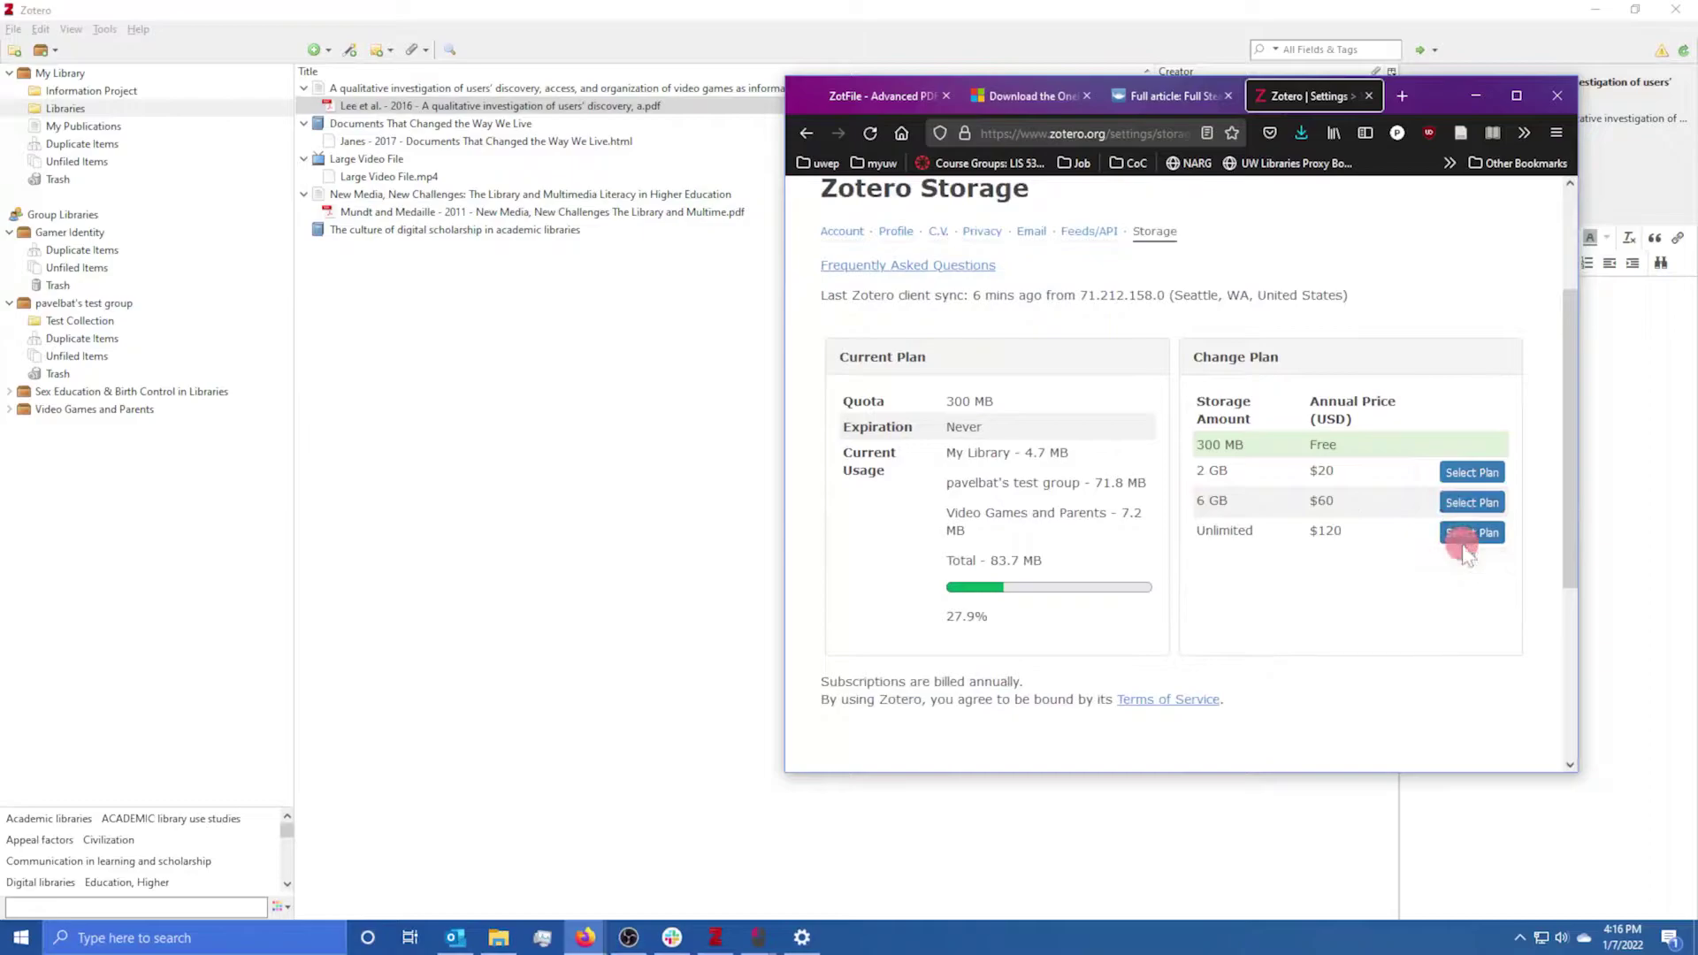
scroll(1147, 486, up, 2)
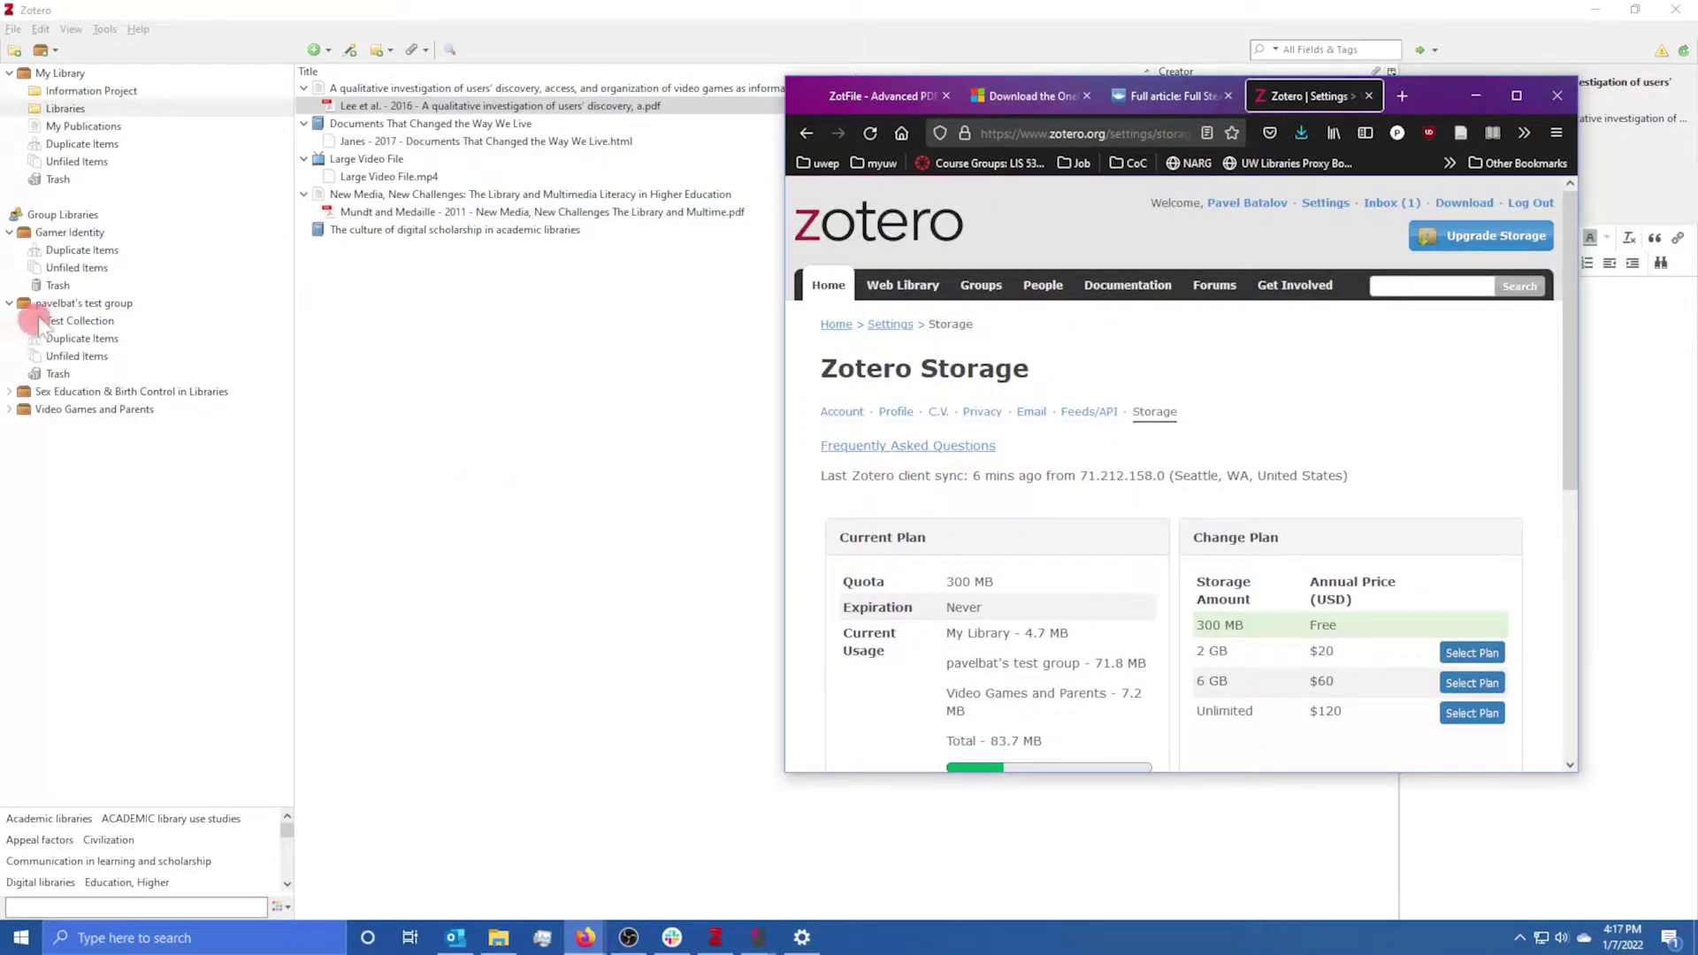
click(1369, 96)
click(1478, 93)
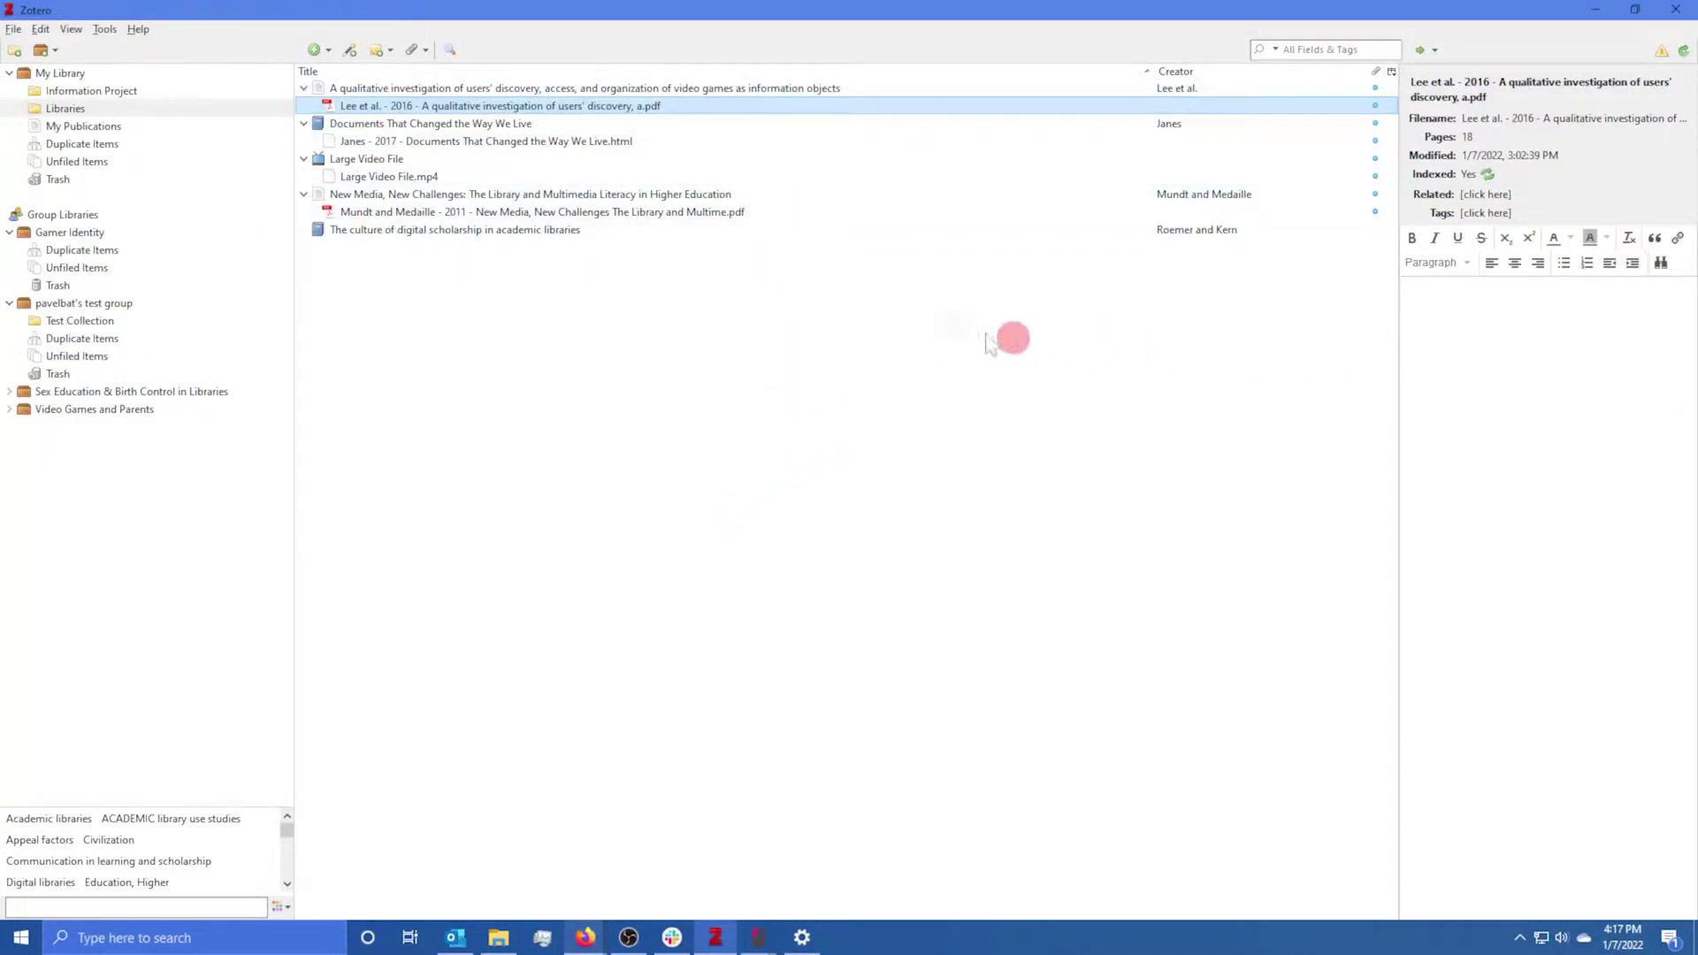
- View all items in My Library, then return to the Libraries collection
click(70, 75)
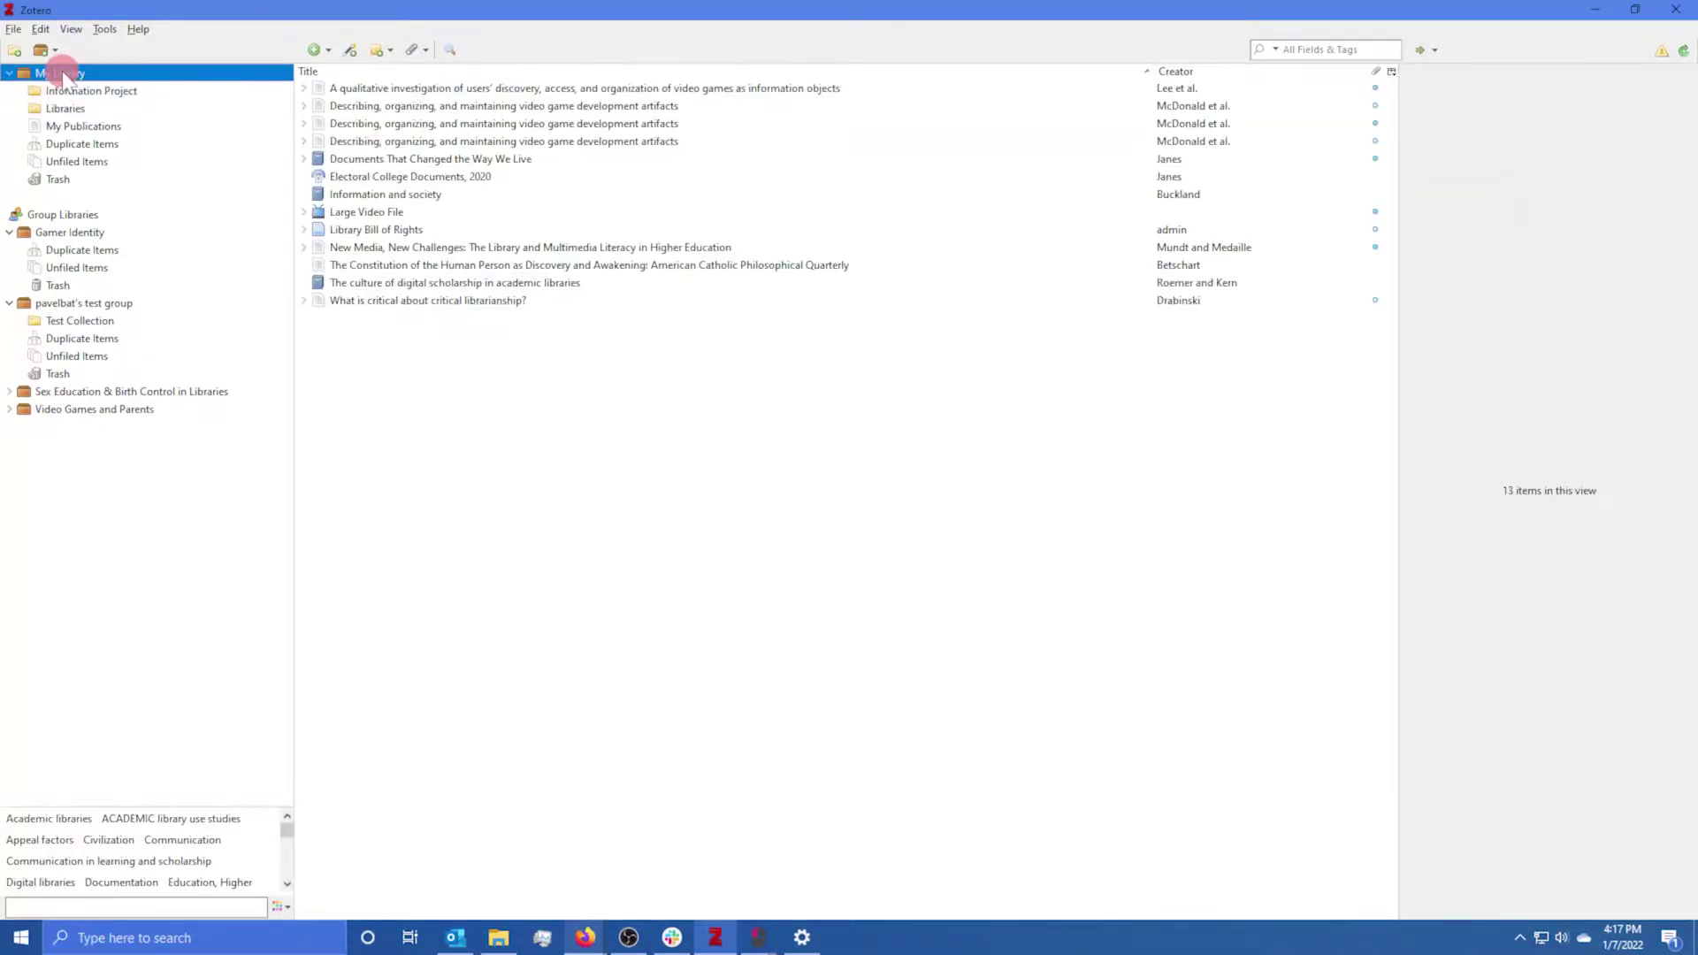
click(66, 109)
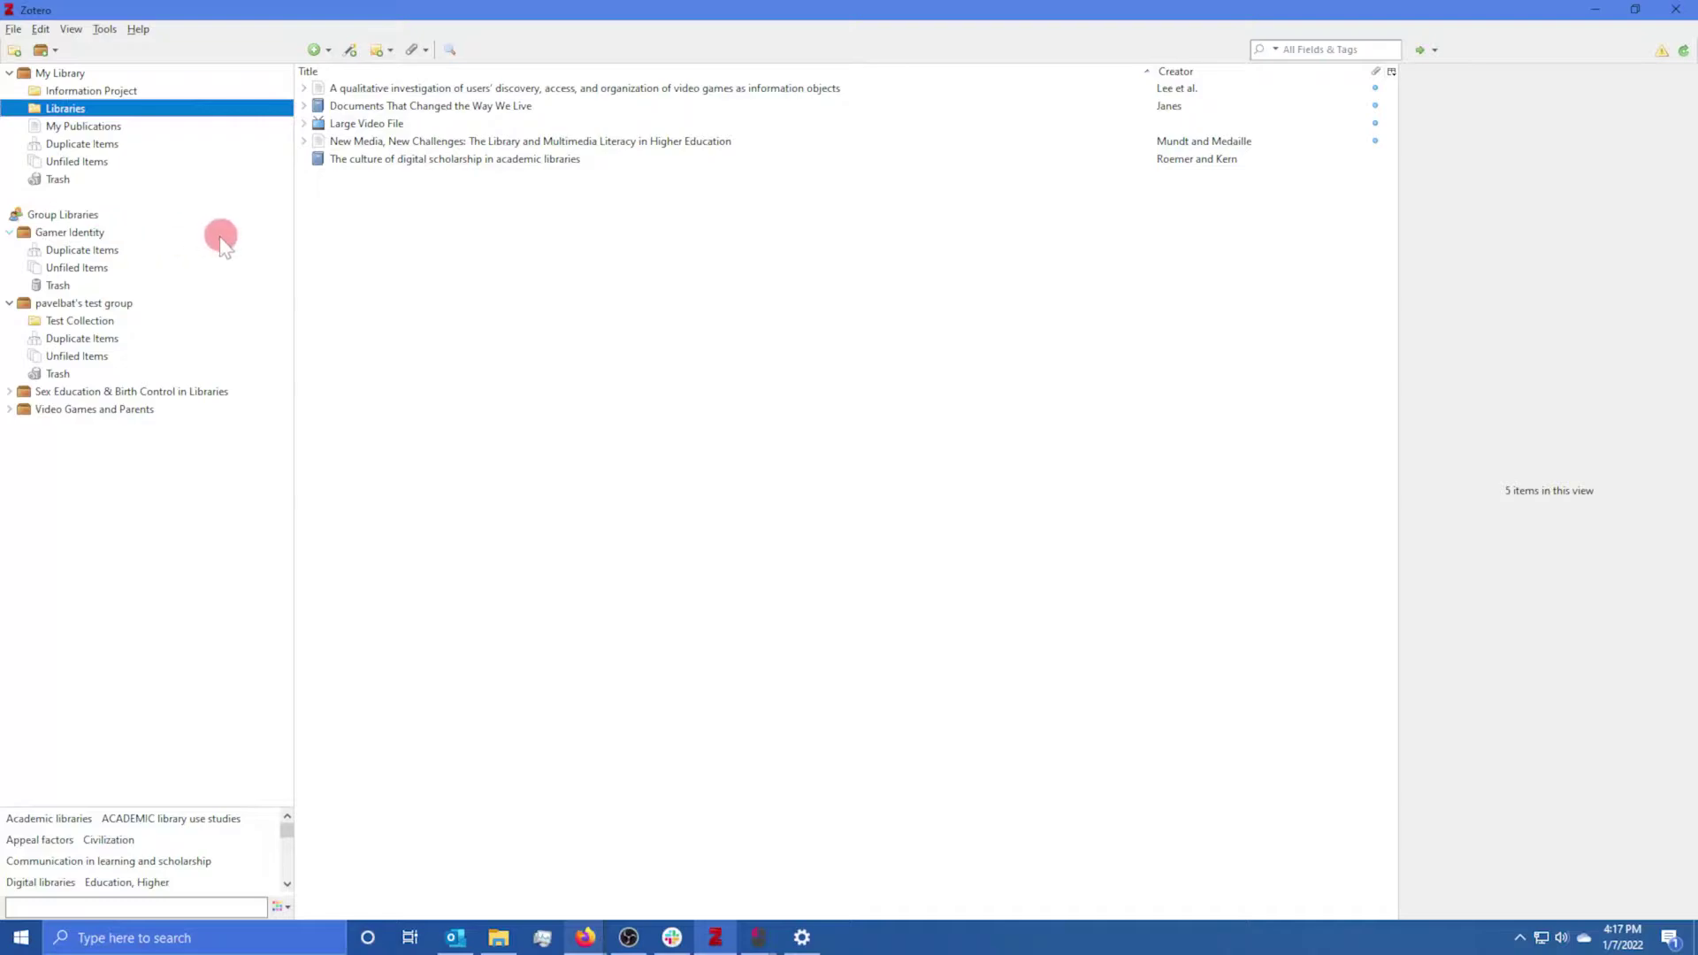
click(717, 307)
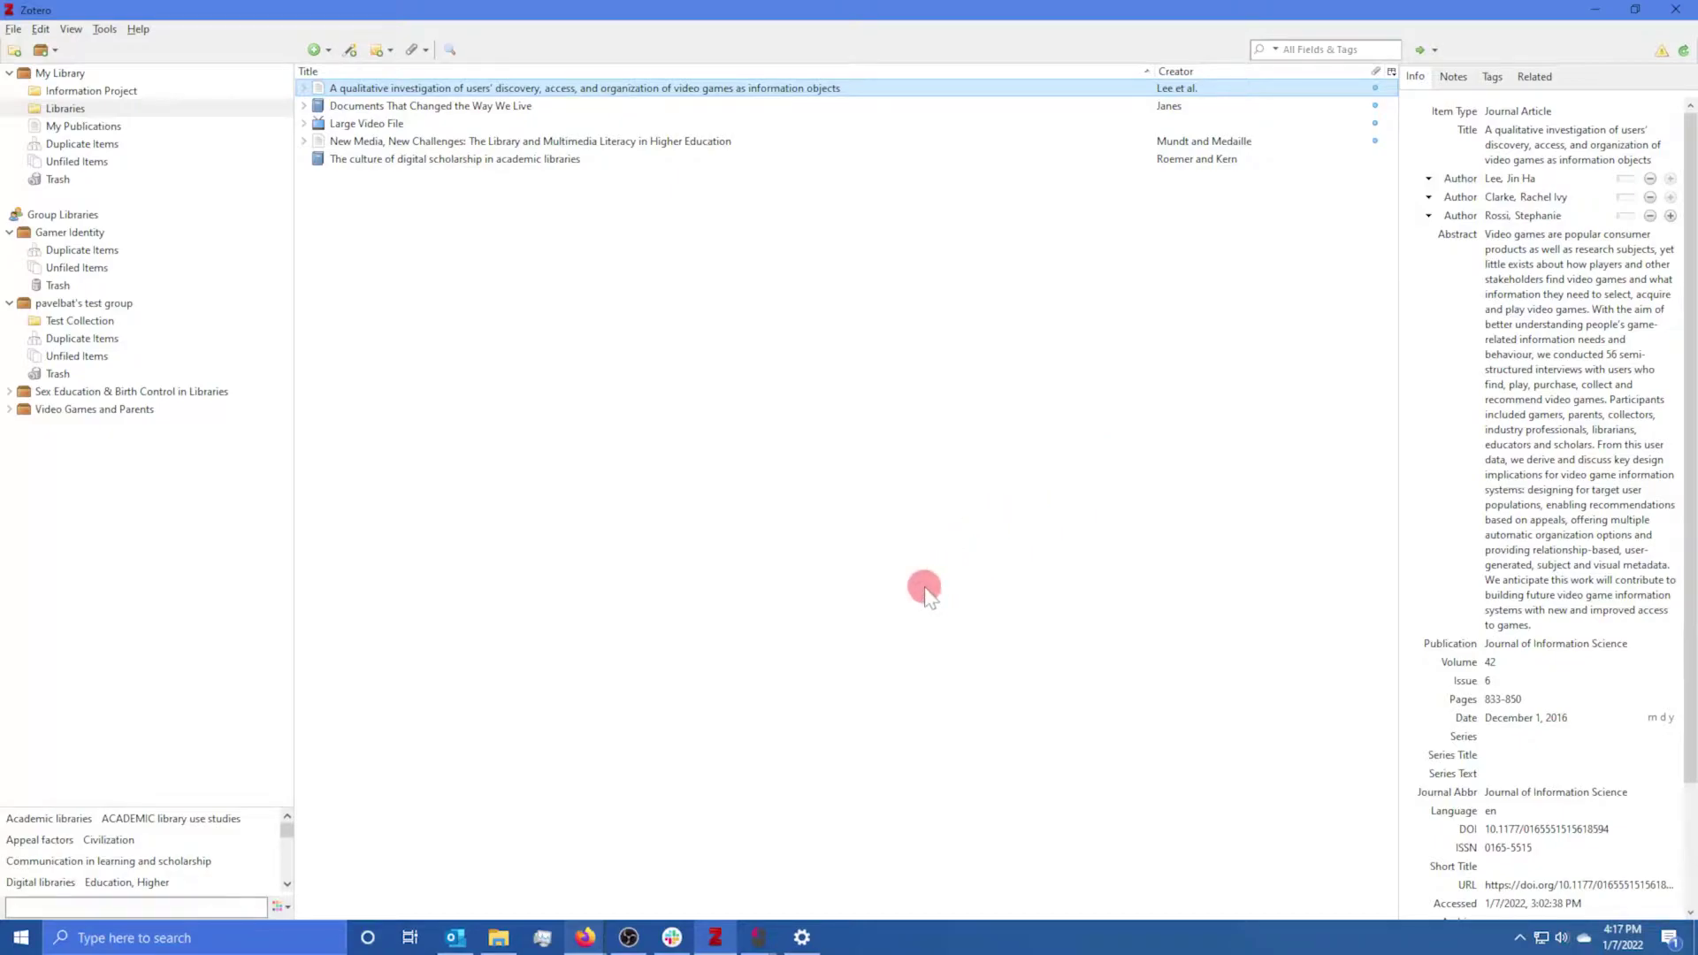
- Switch to File Explorer, view the contents of the personal OneDrive folder, and minimize the window
click(498, 937)
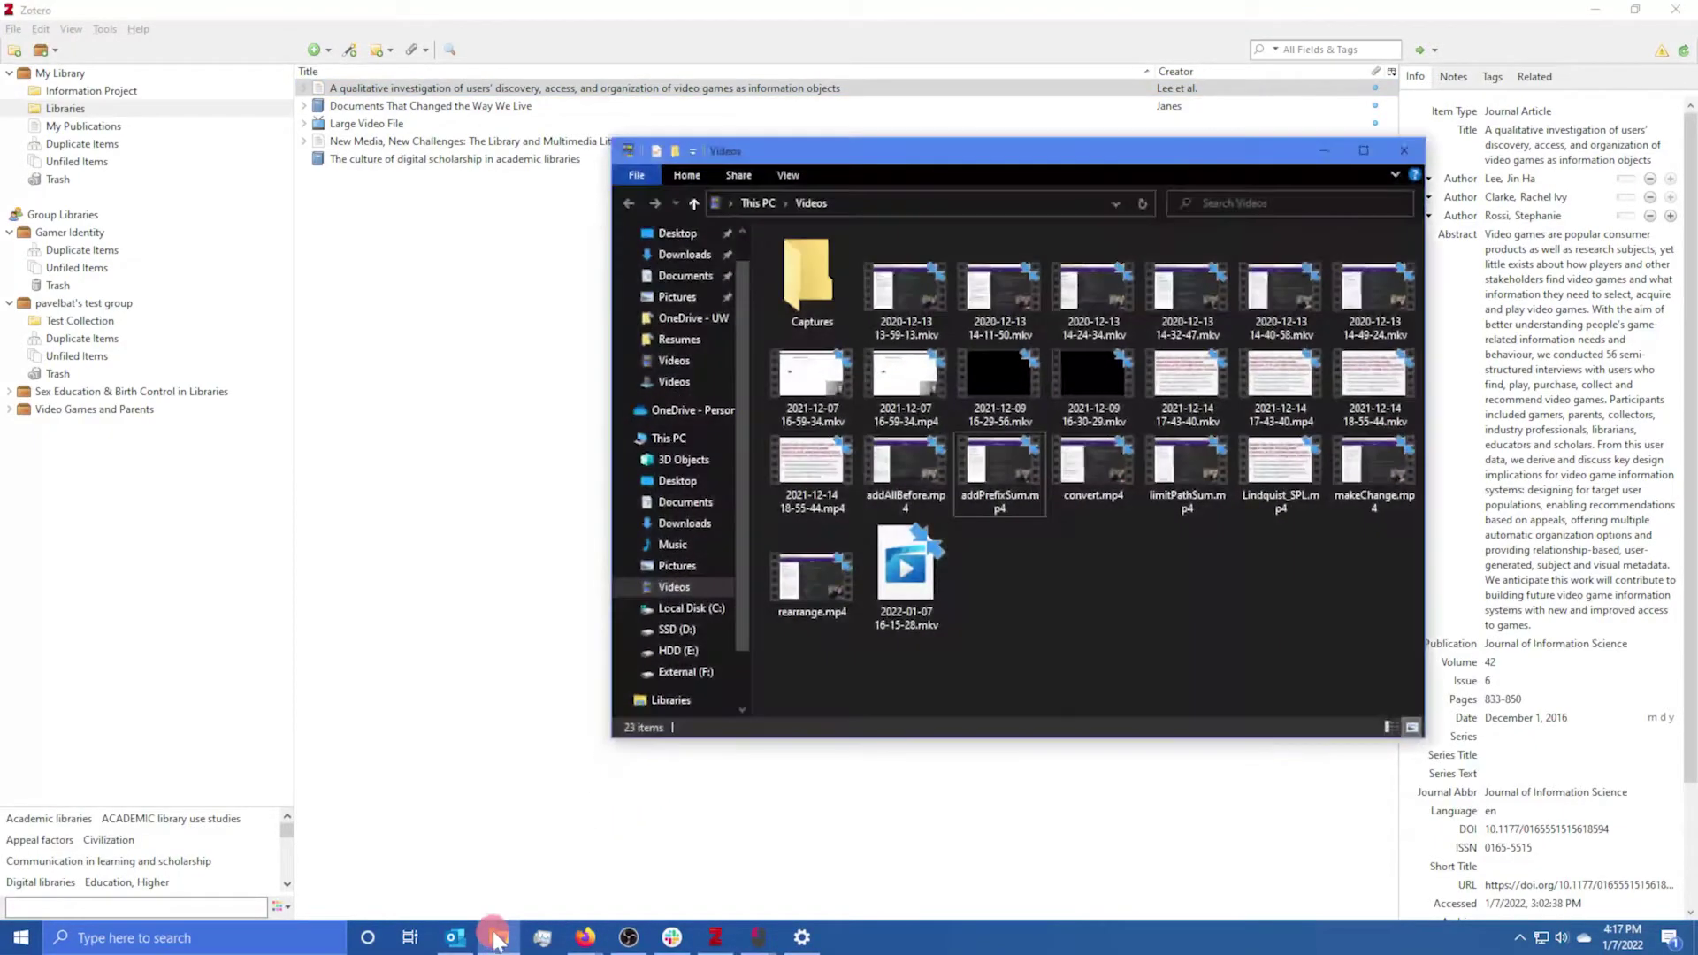
click(674, 411)
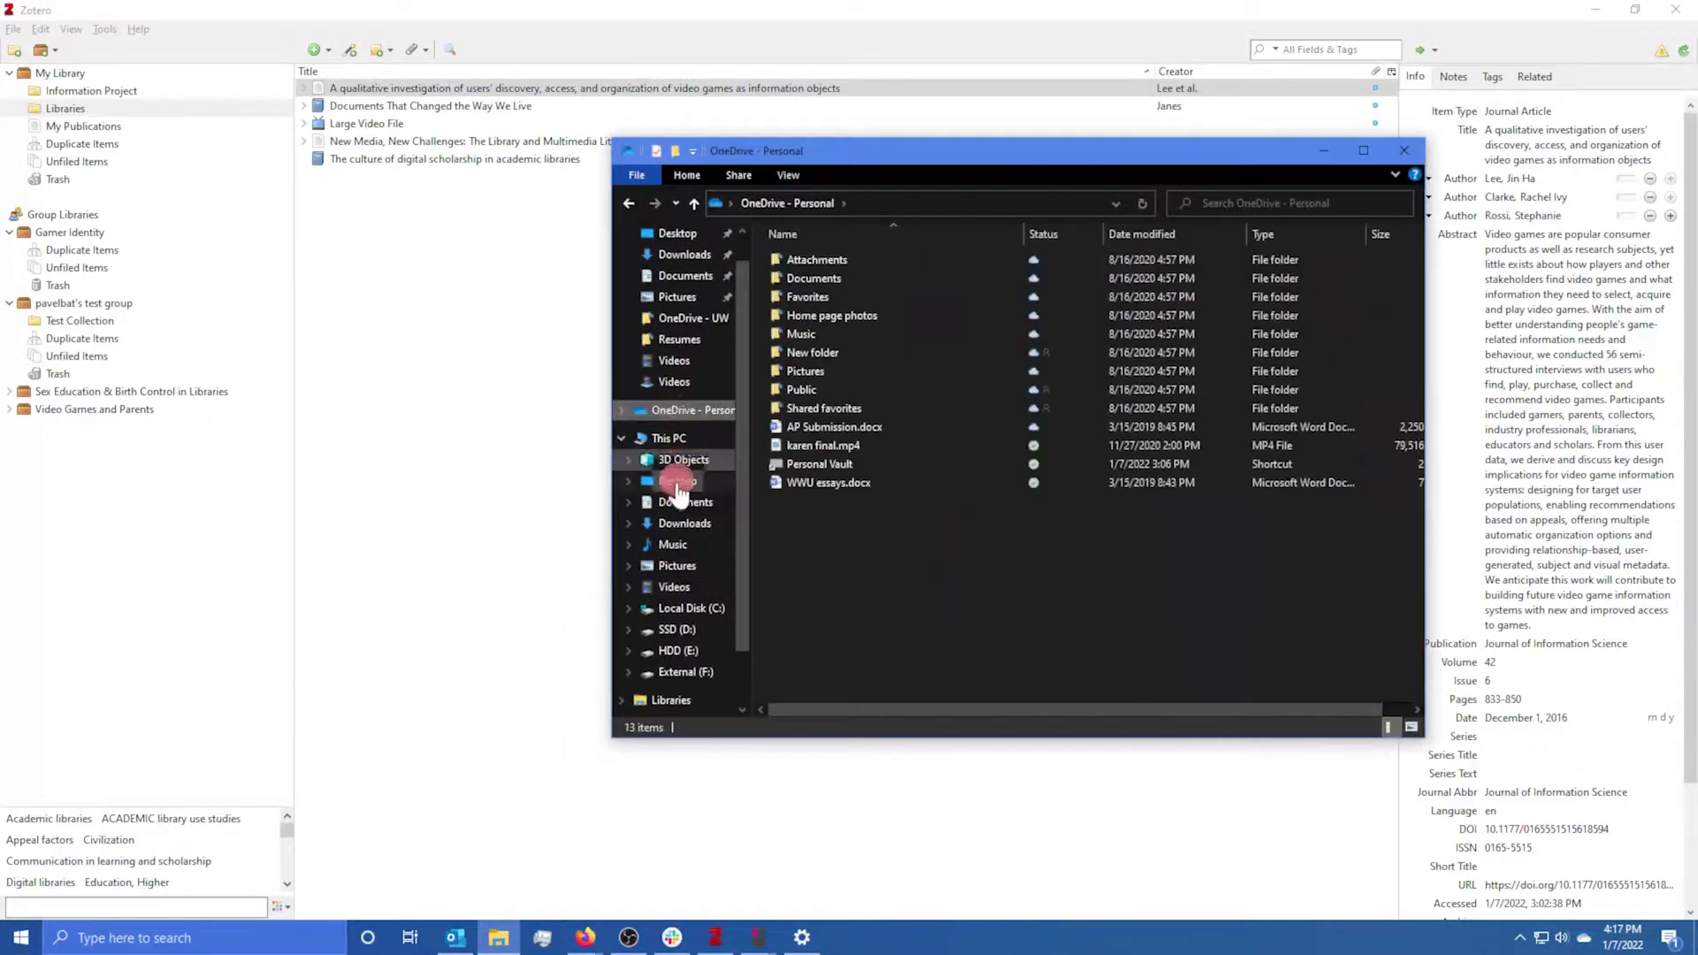
scroll(677, 492, up, 1)
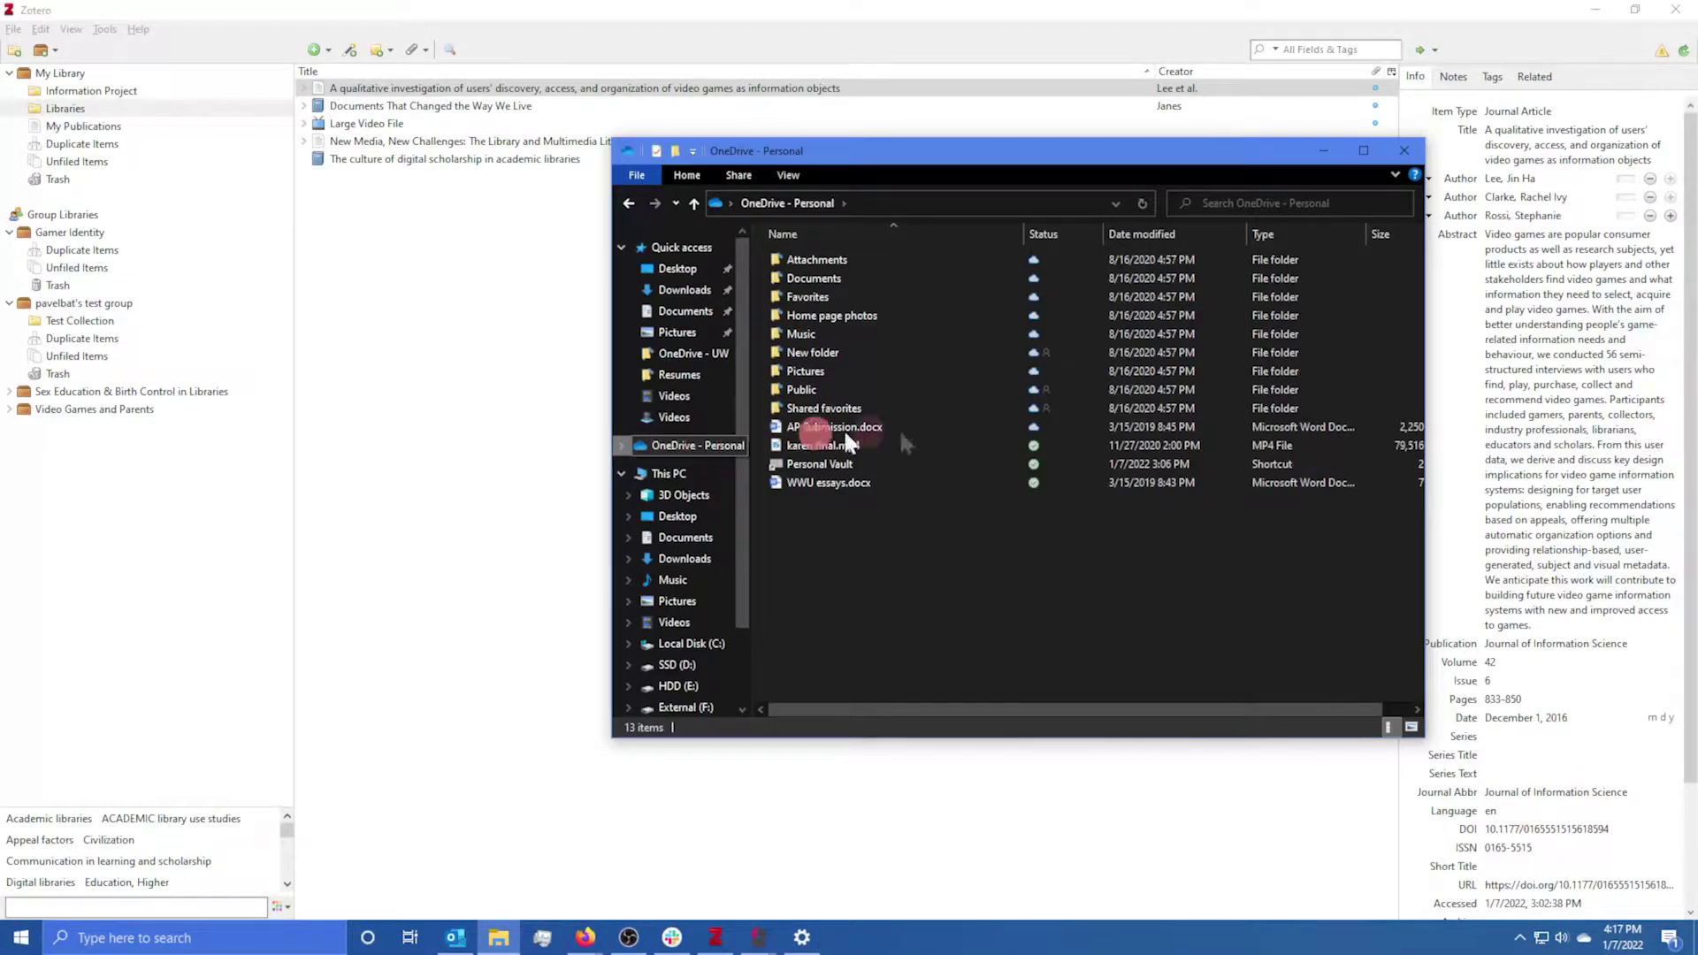
click(1324, 151)
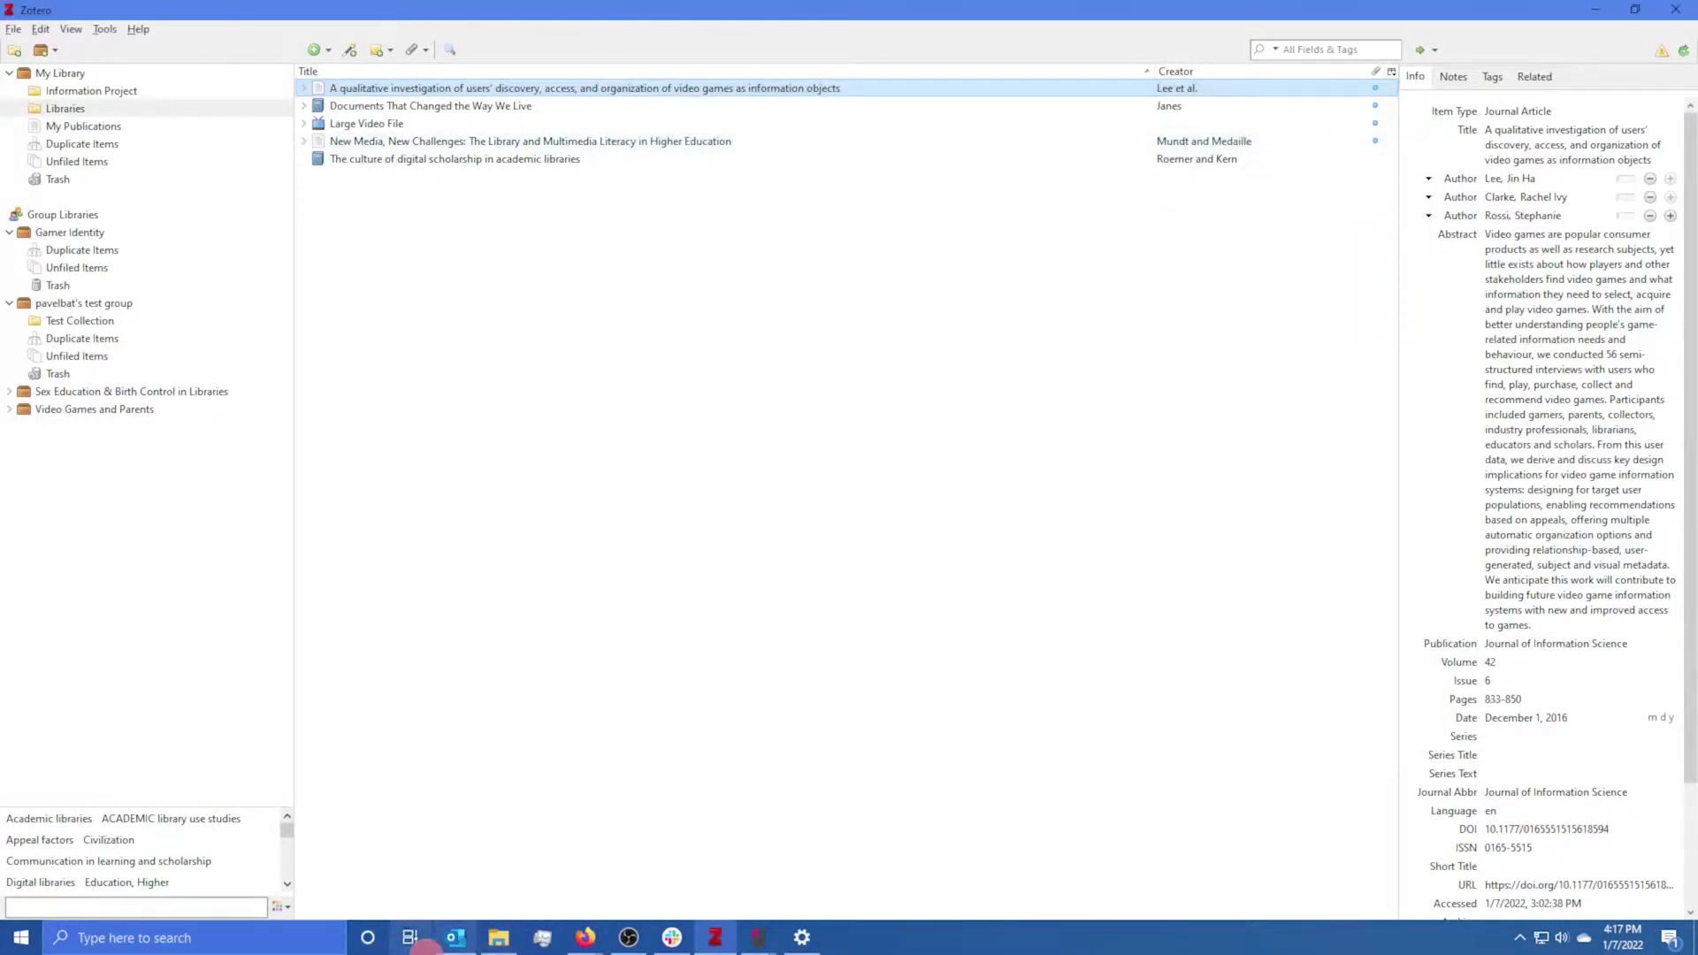
- Switch to Firefox, view the OneDrive app download page and its download option, and minimize the browser
mouse_move(586, 939)
click(659, 844)
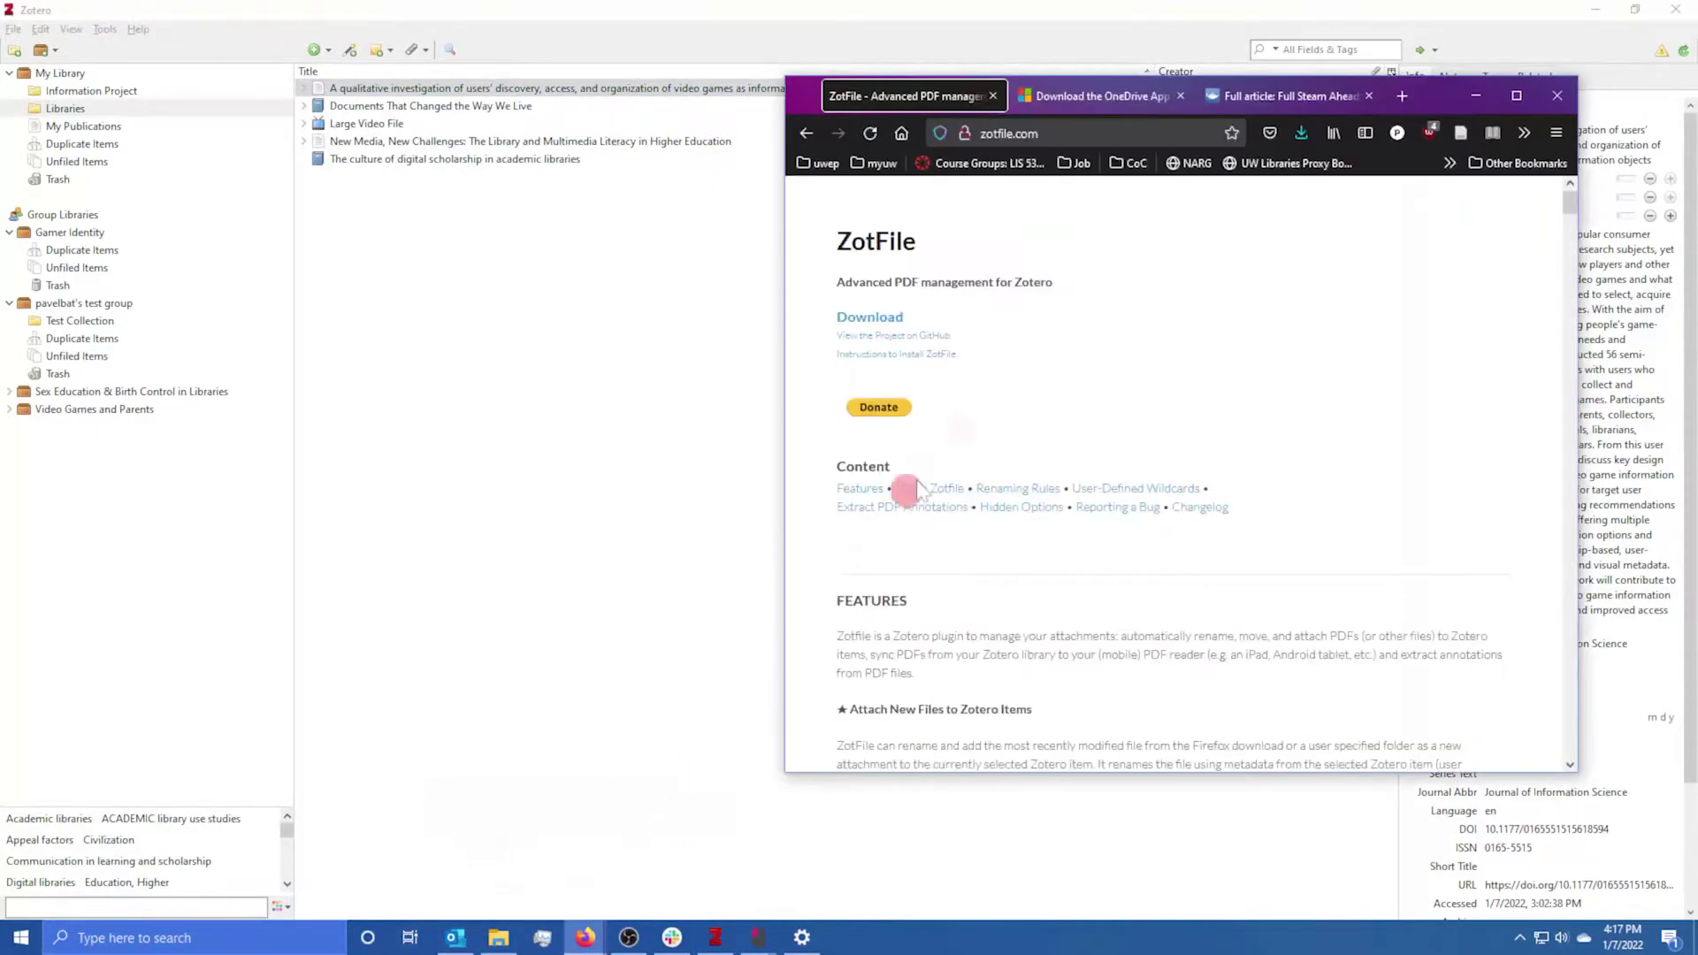
click(1098, 107)
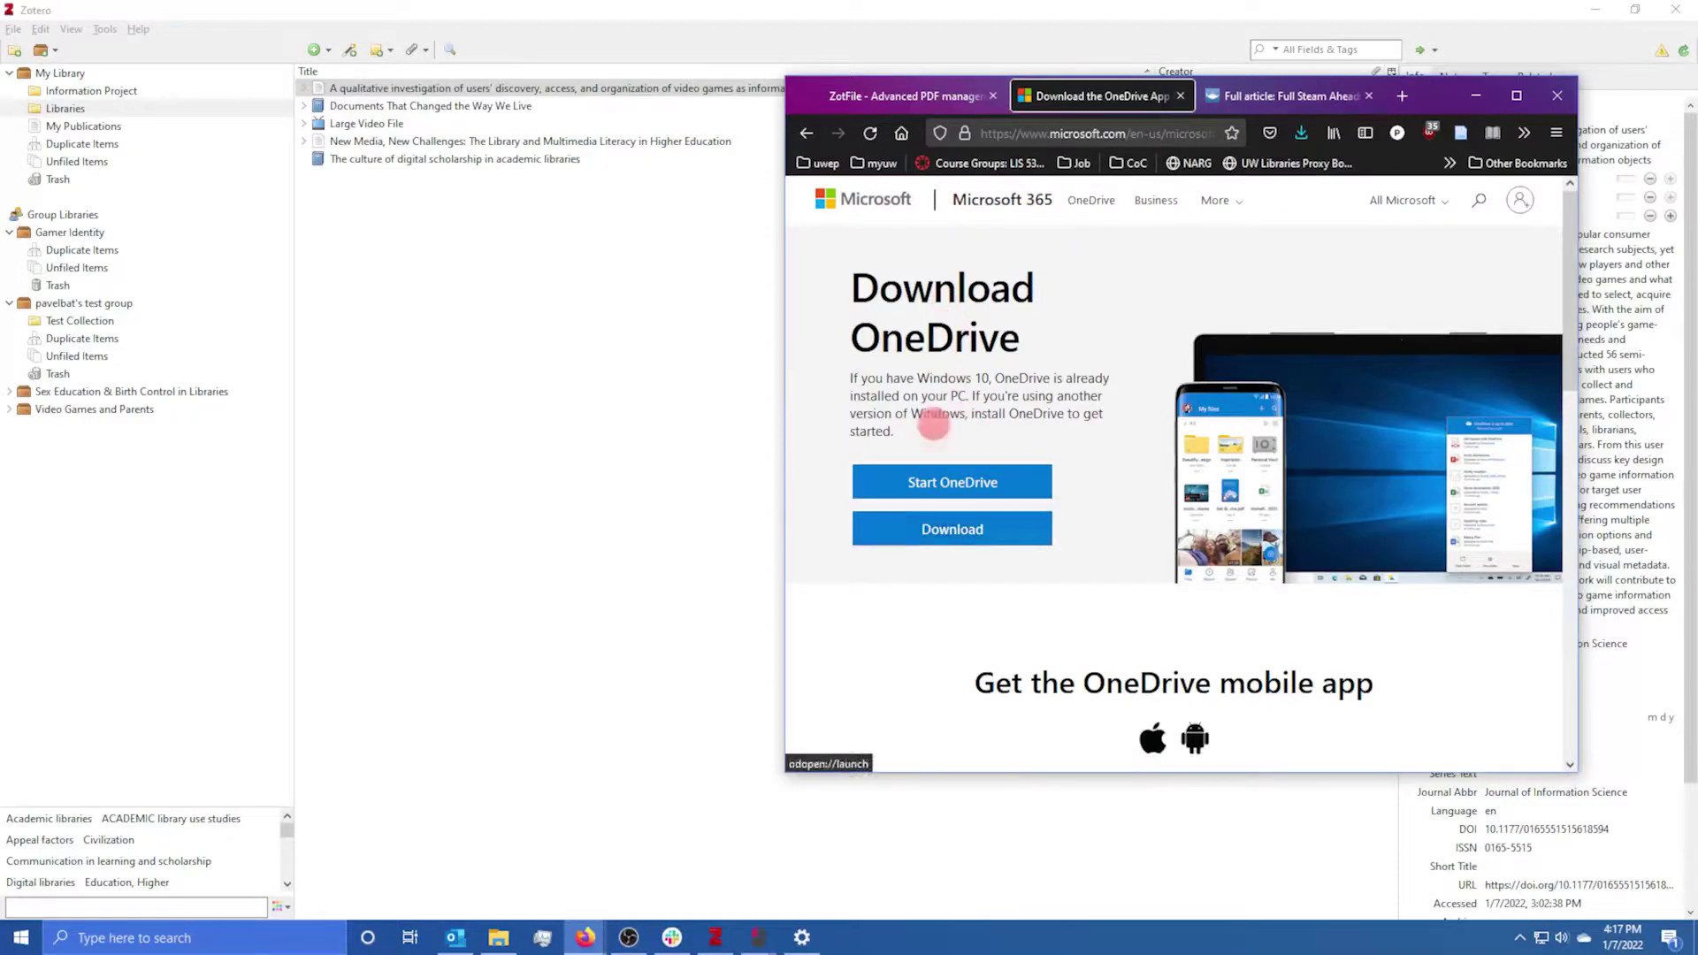
click(924, 541)
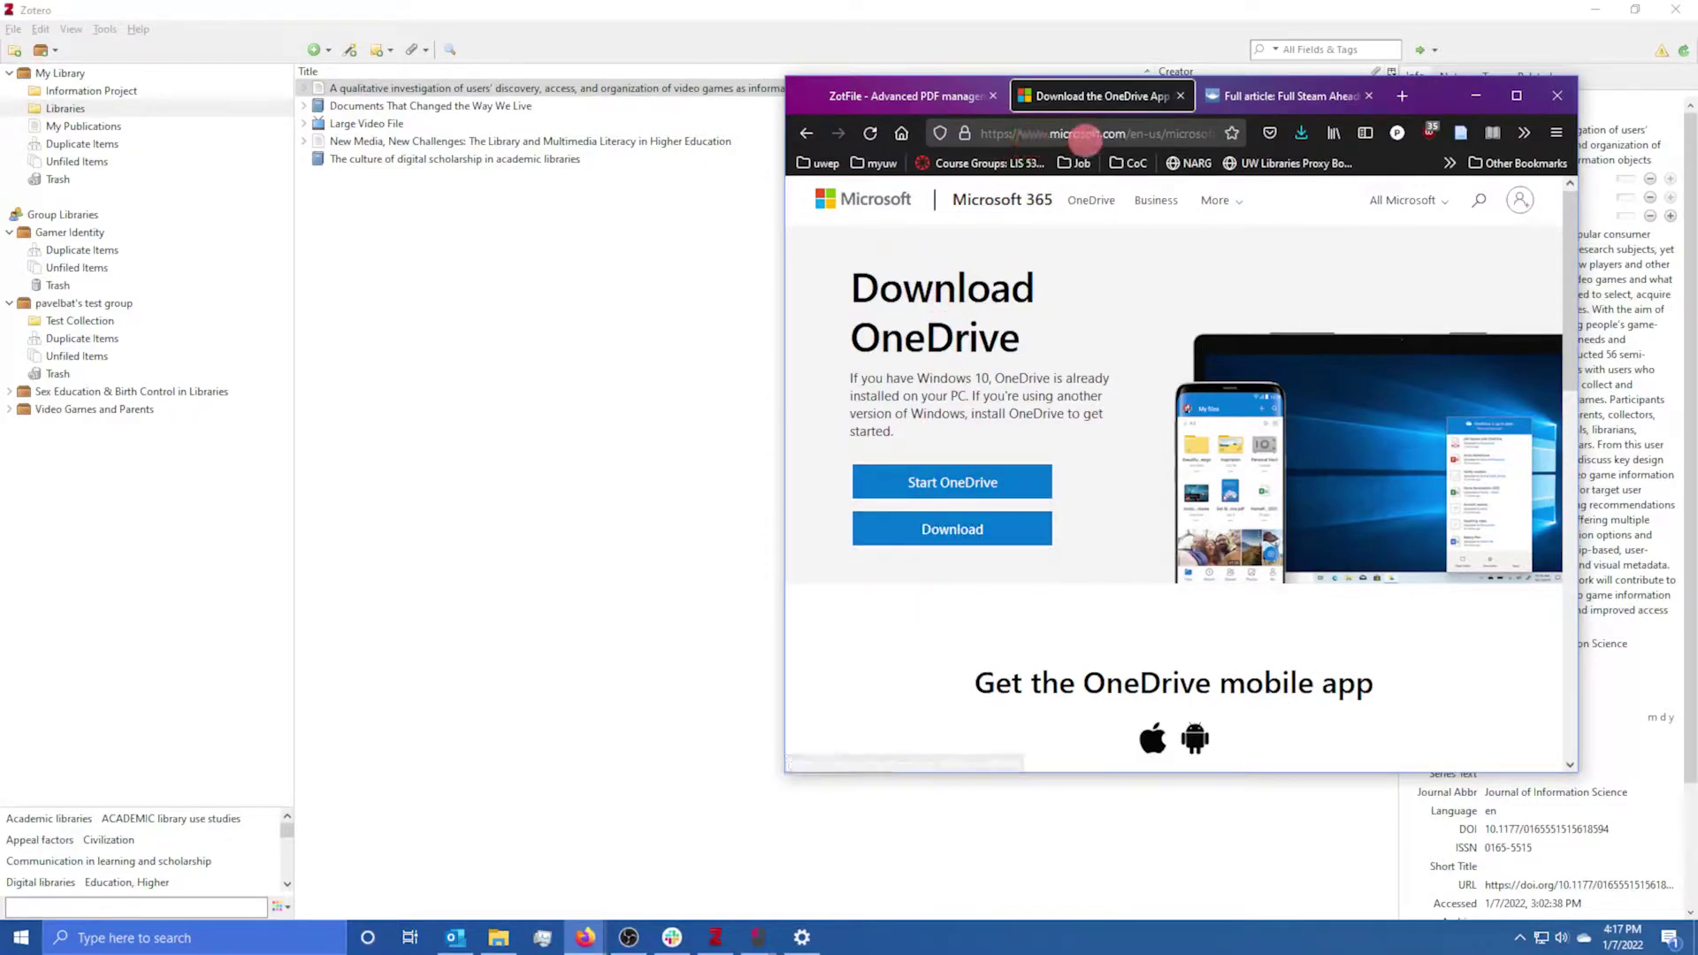
click(1468, 98)
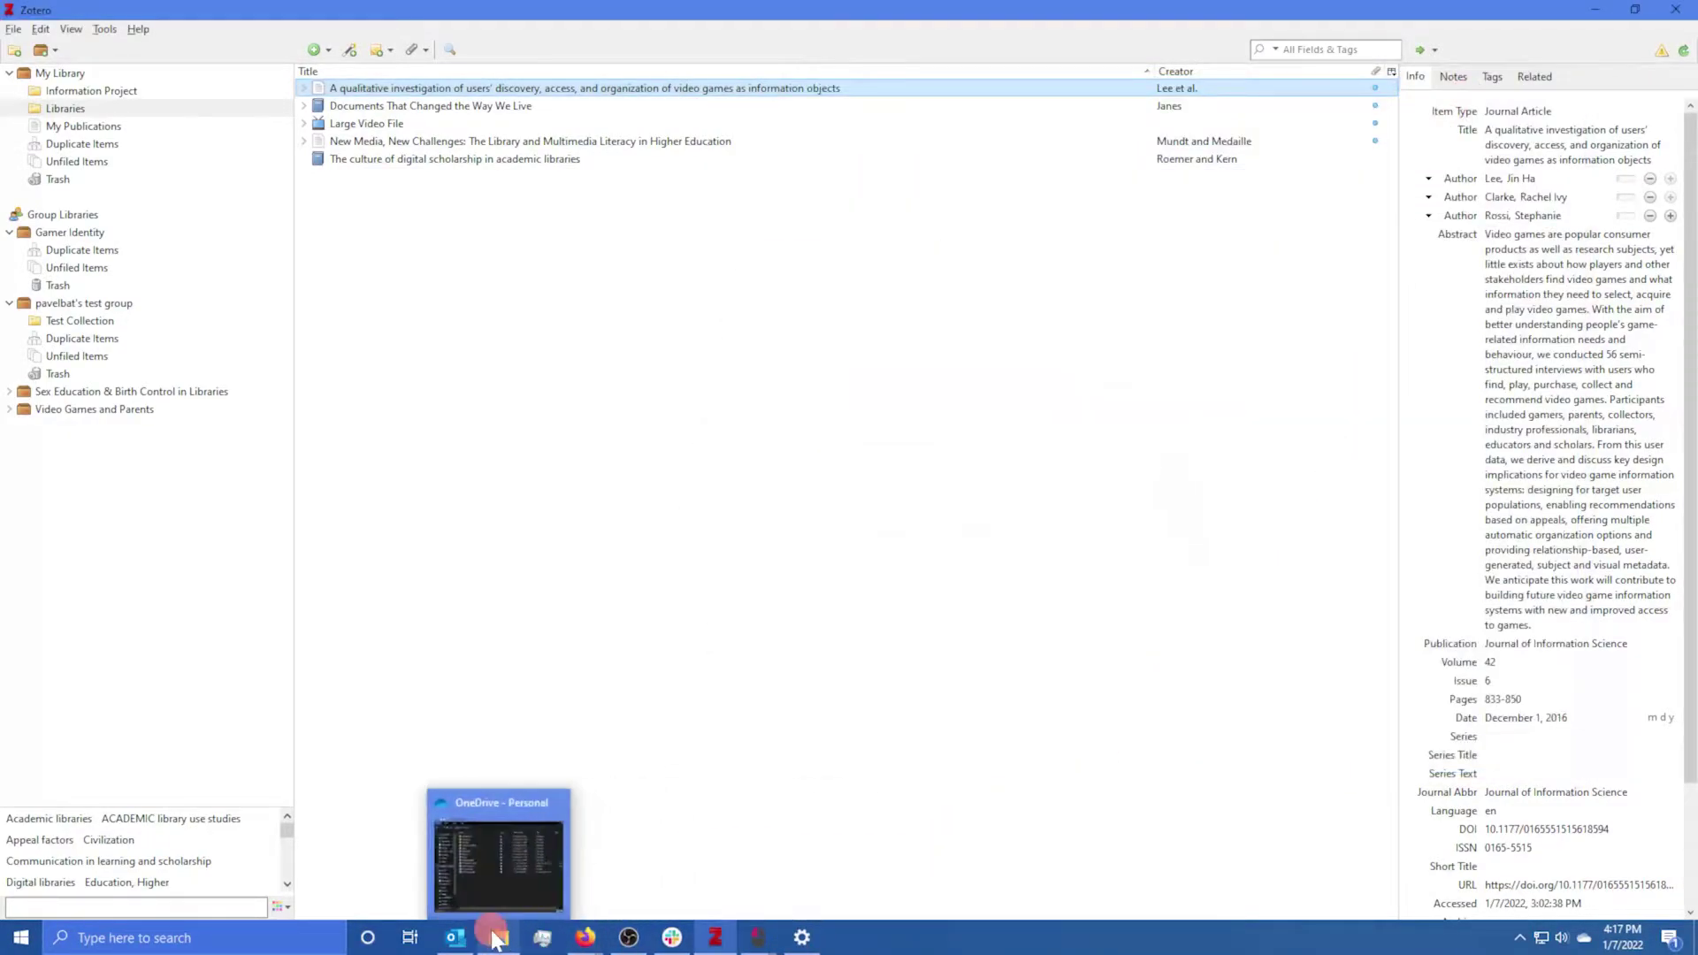
- View the personal OneDrive folder in File Explorer, minimize it, and open the account page of the OneDrive settings
click(498, 938)
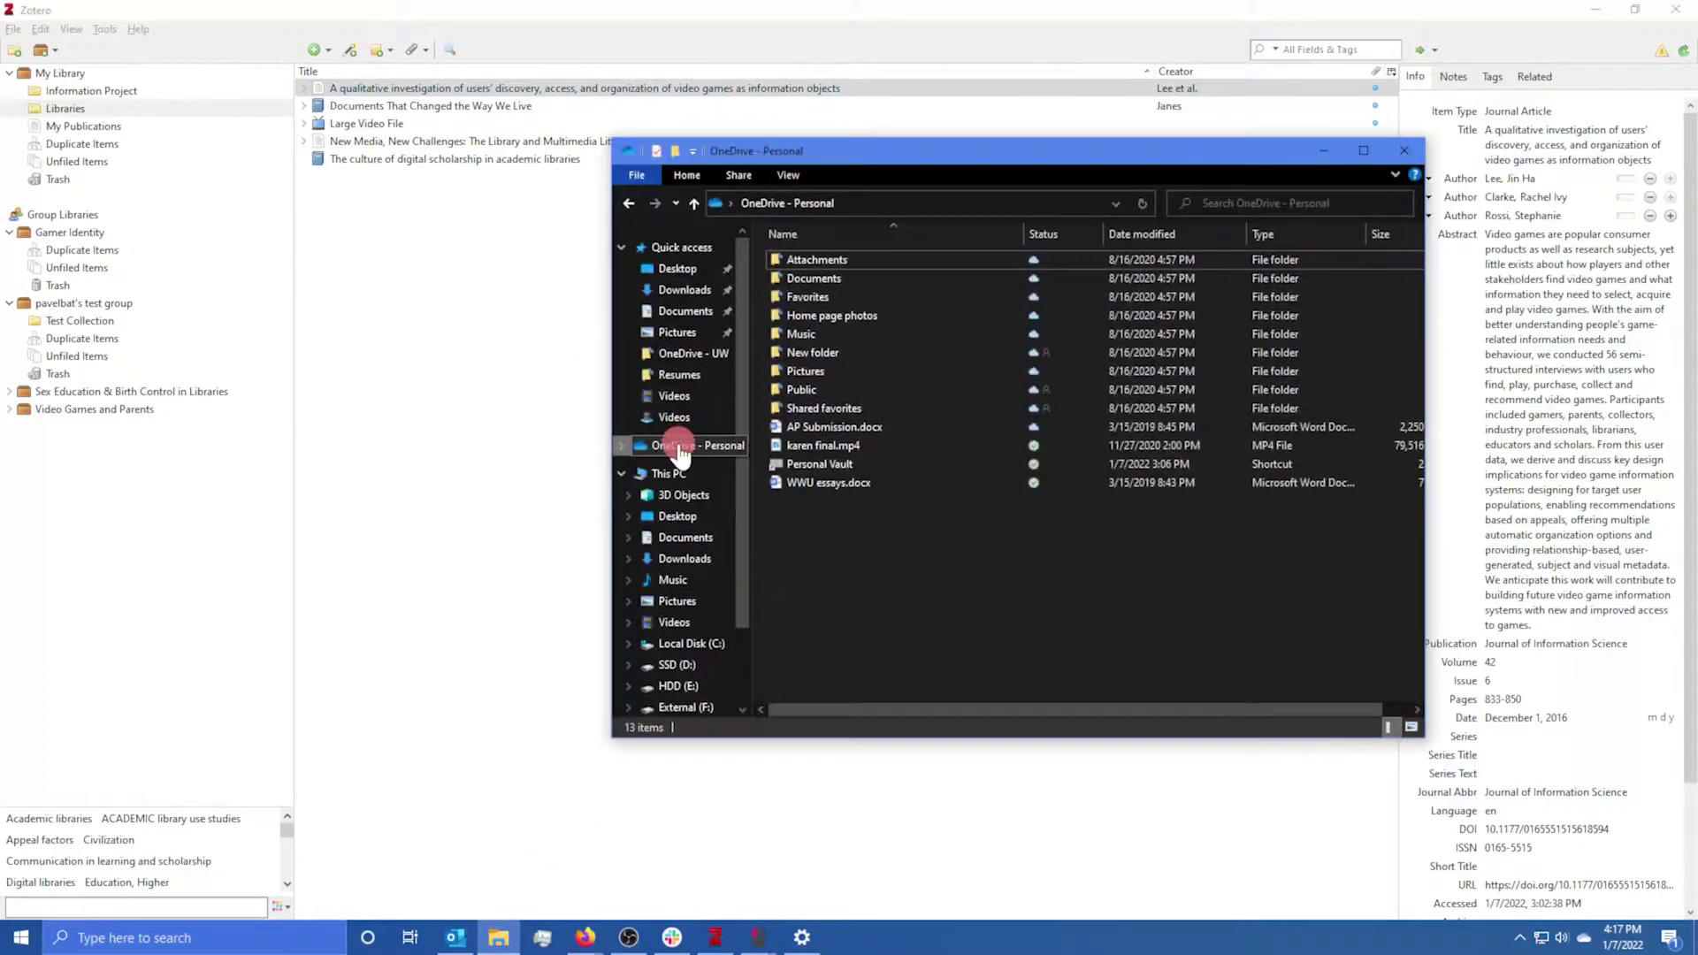
click(1324, 151)
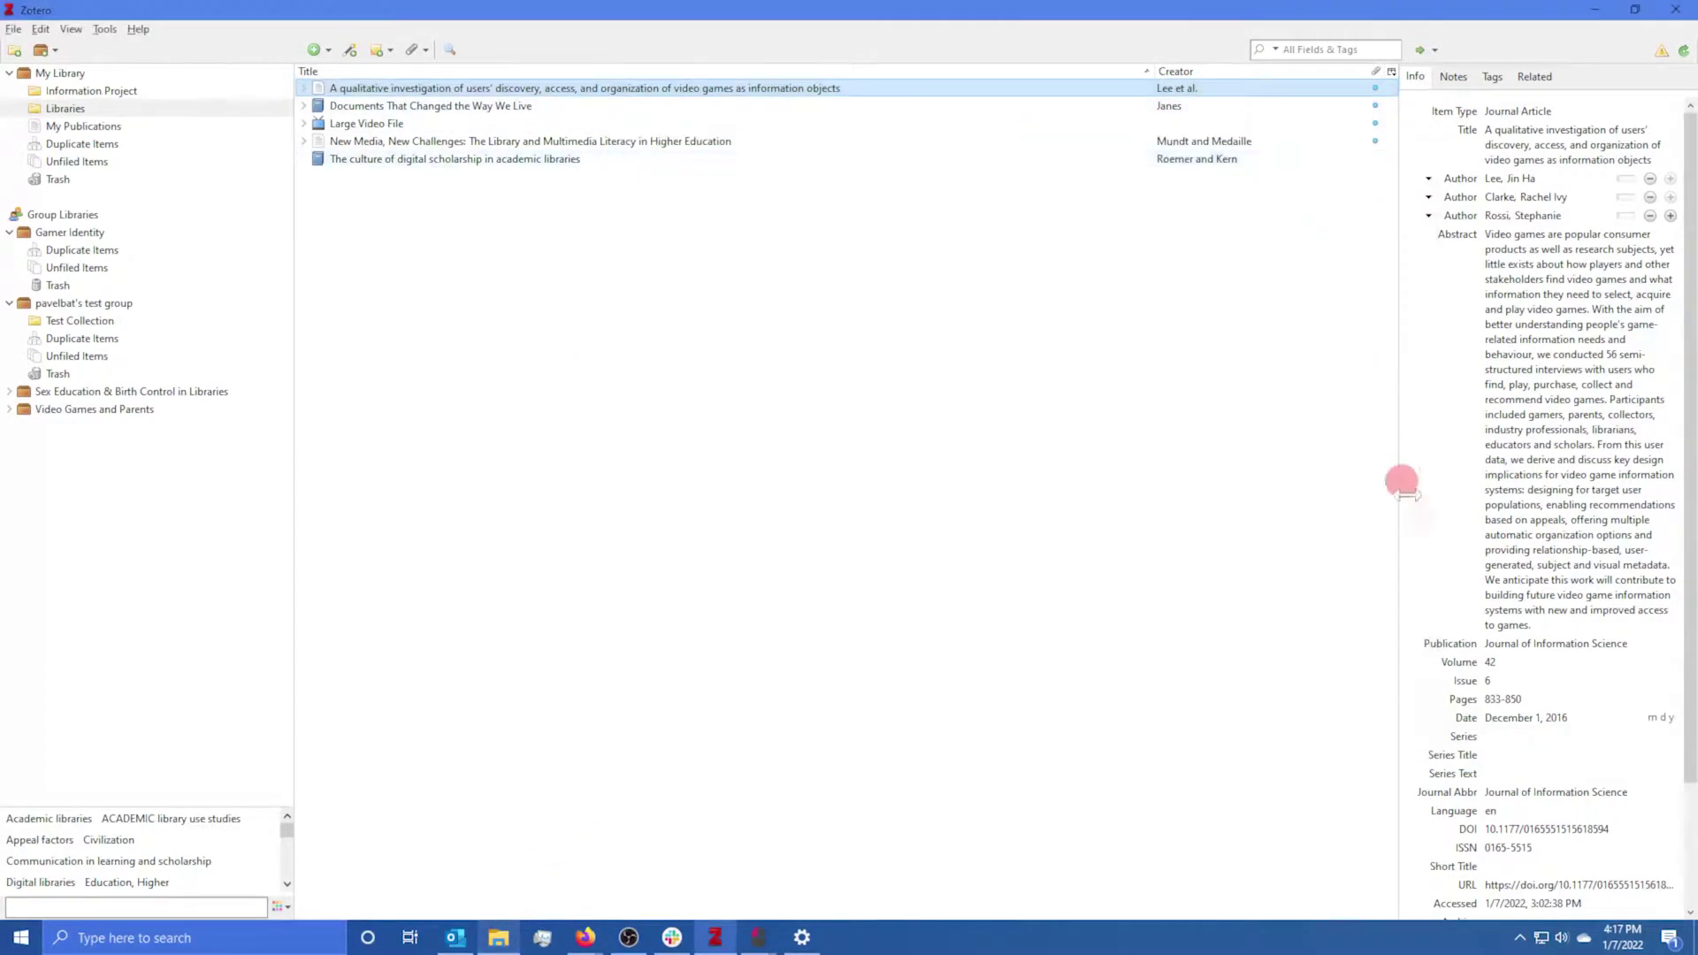
click(1611, 905)
click(1581, 939)
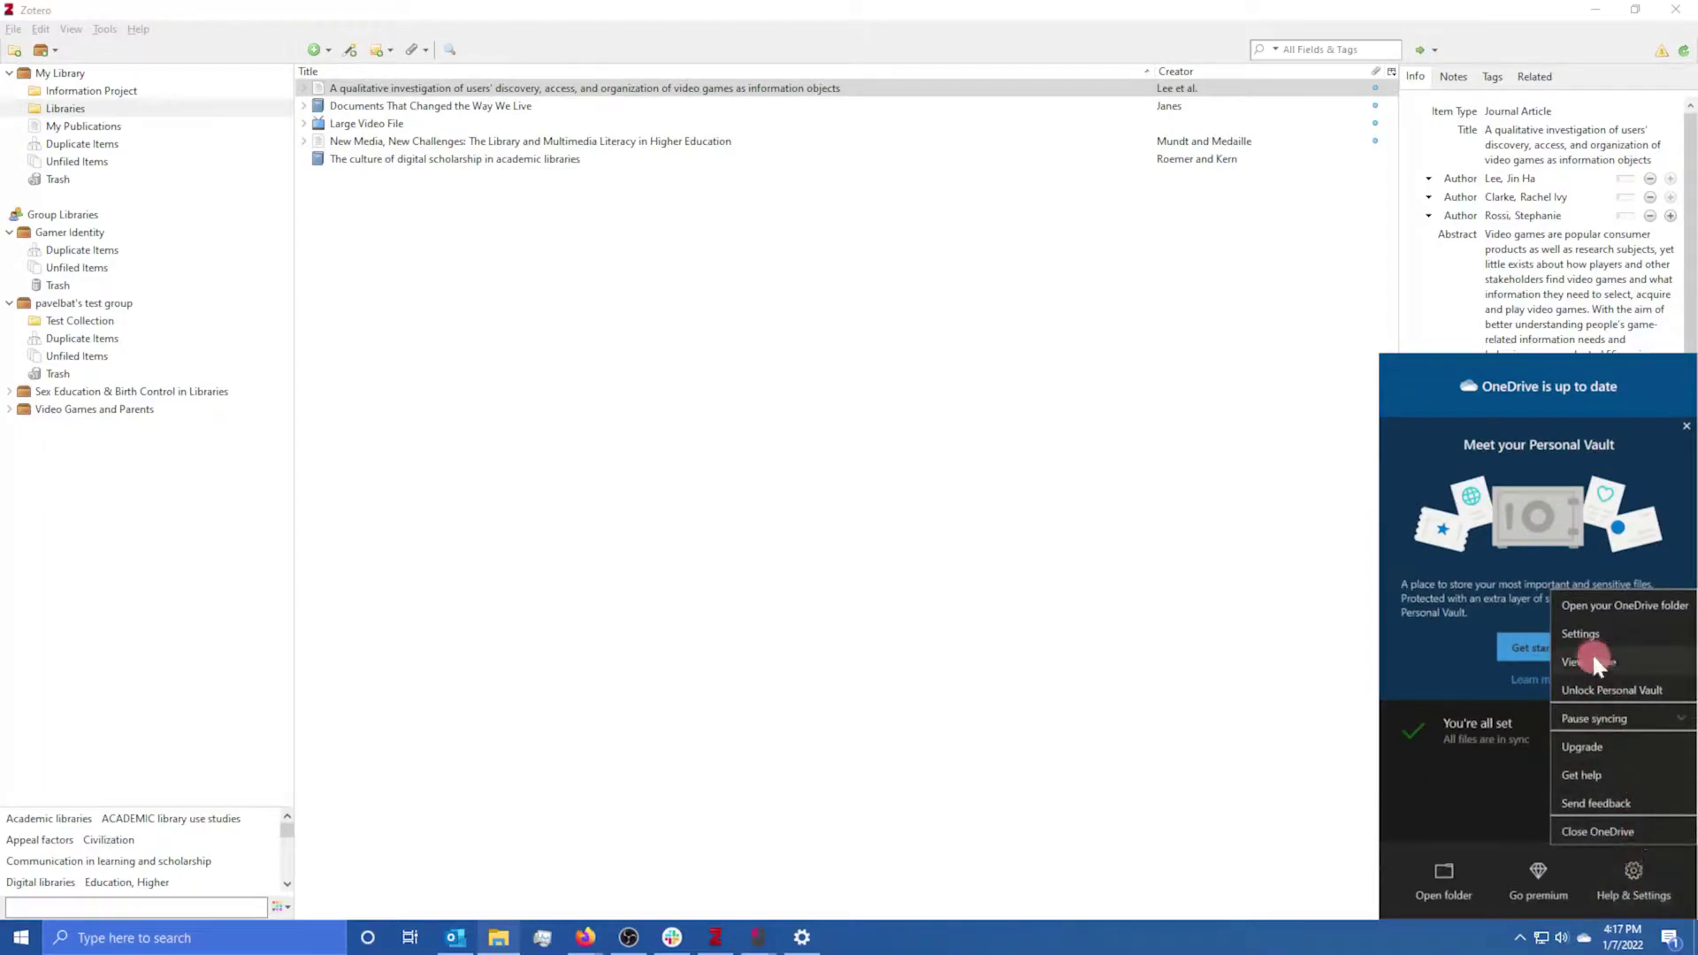
click(1583, 630)
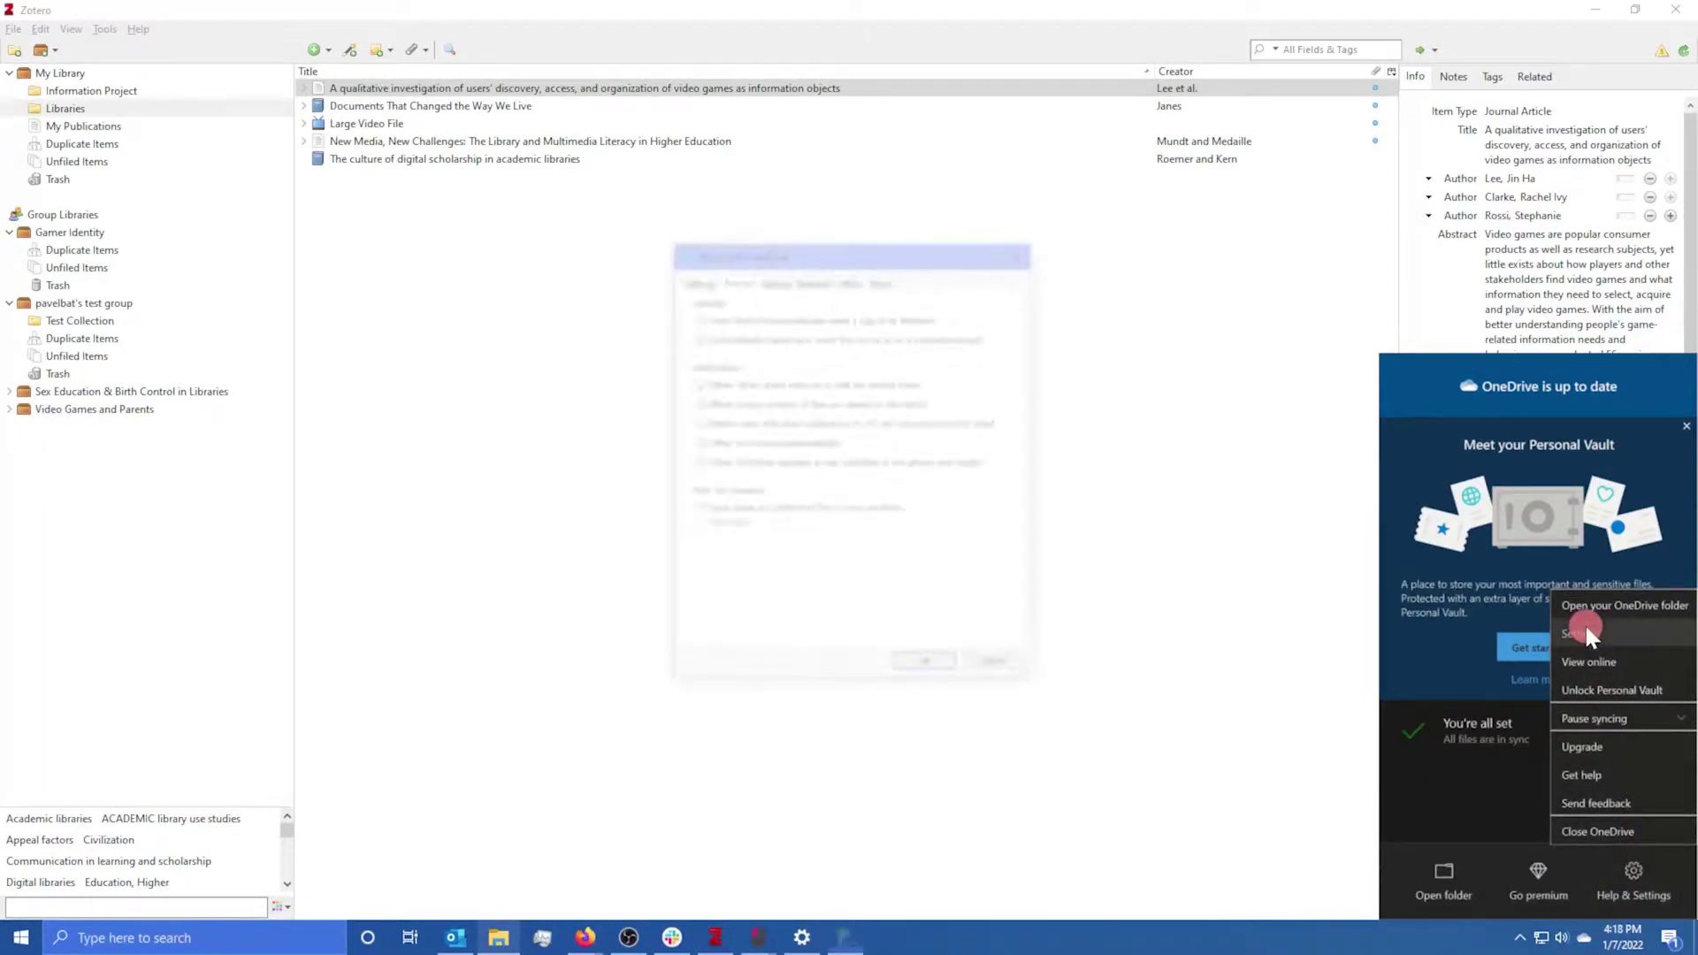
click(693, 274)
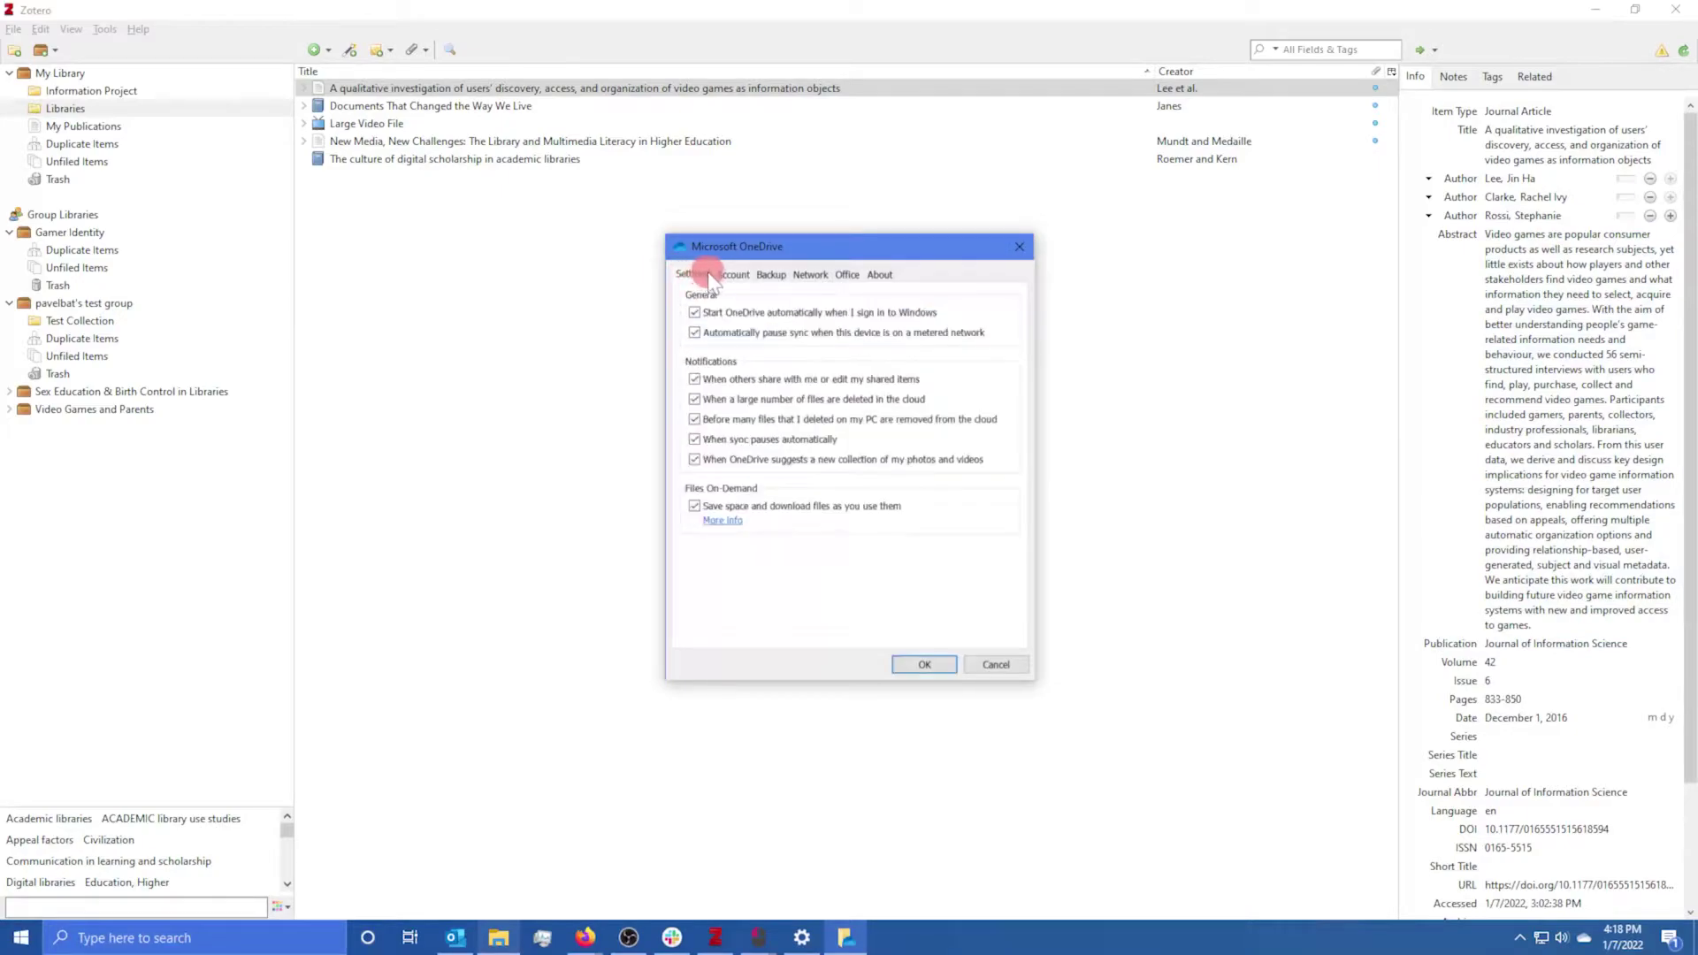
click(738, 276)
- Add another account to OneDrive, entering the university e-mail address and signing in
click(941, 319)
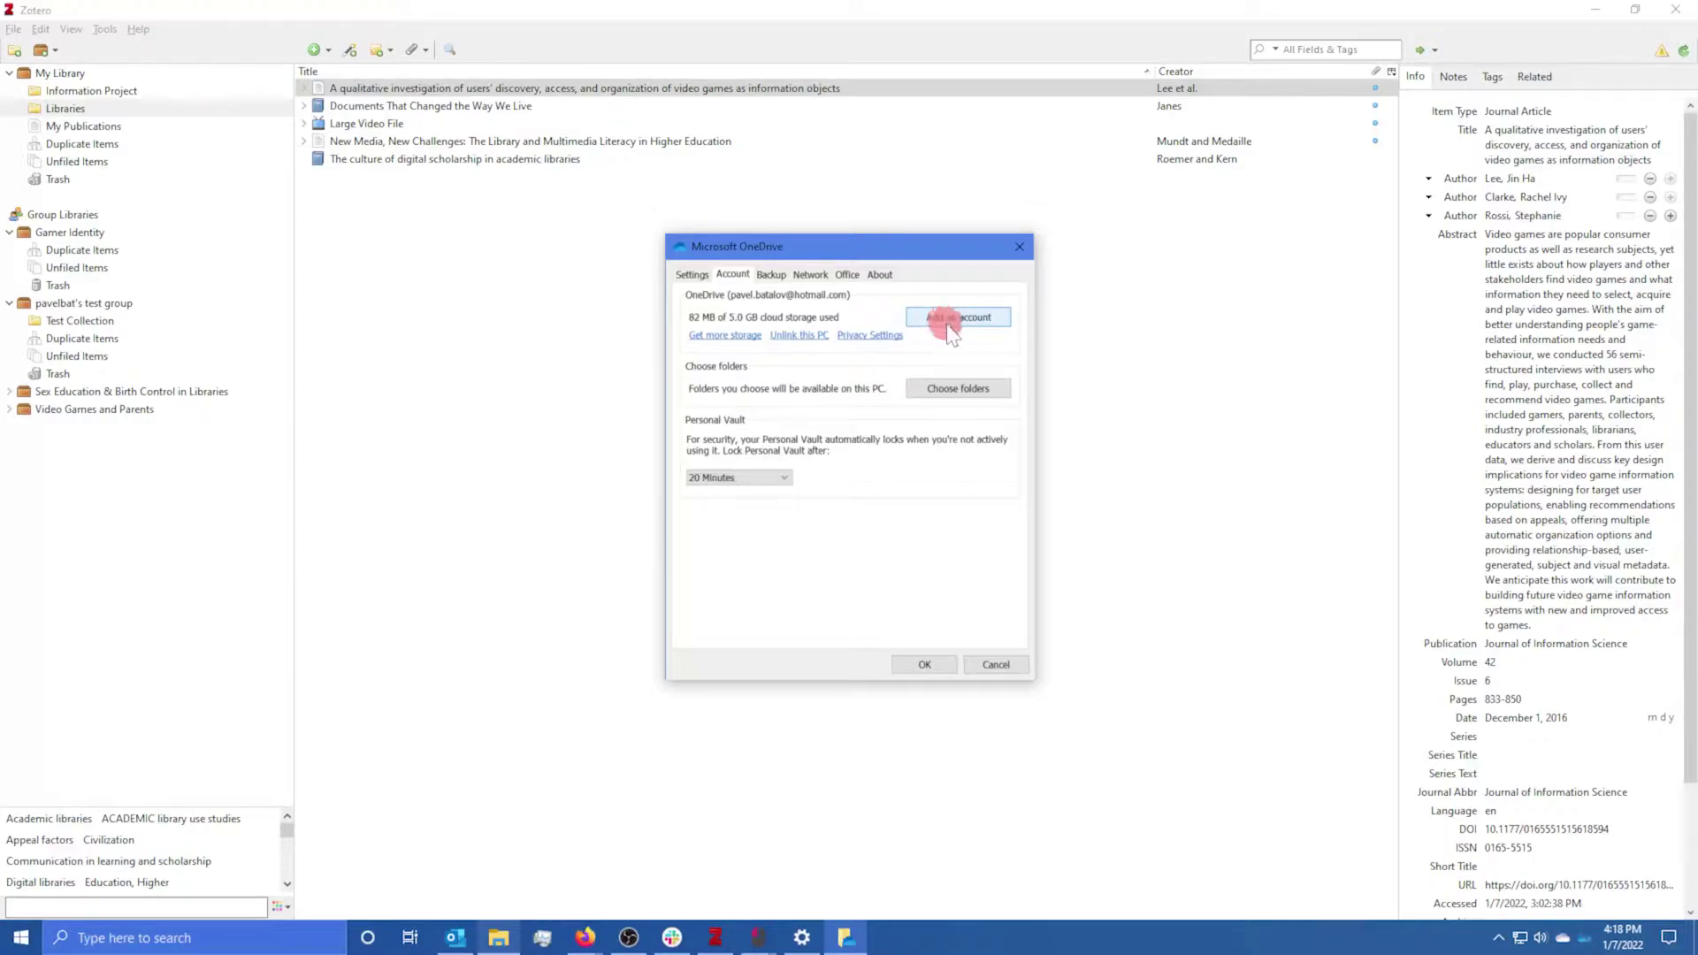
click(807, 607)
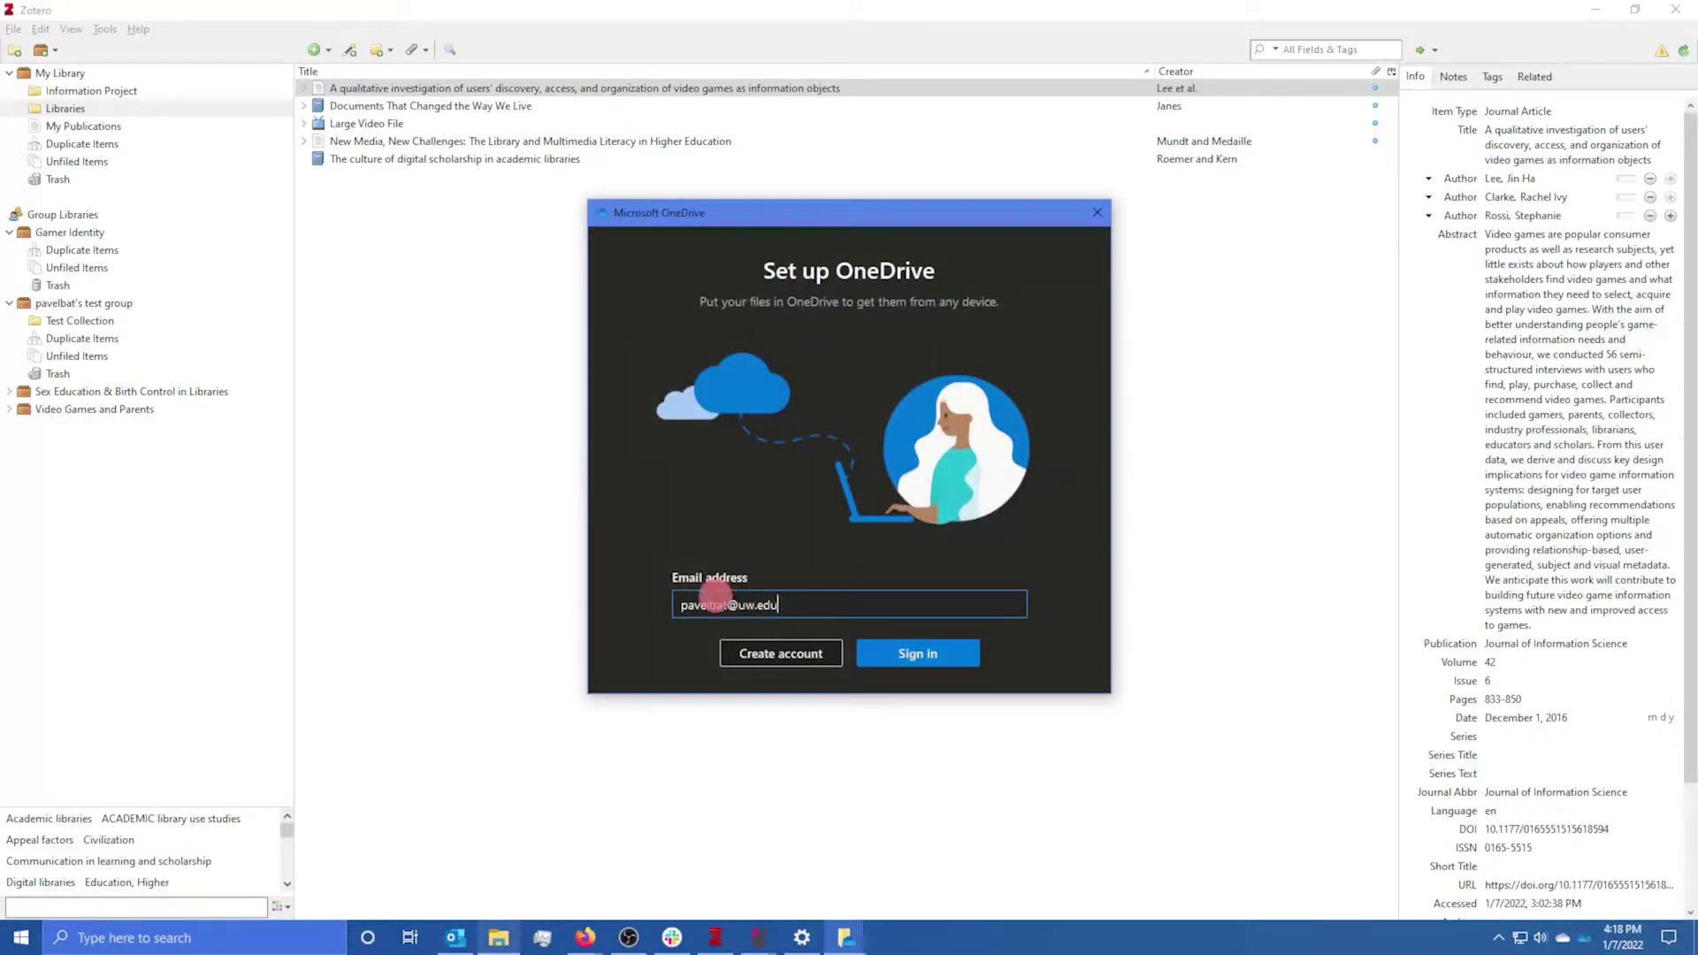
drag(677, 604, 866, 600)
click(920, 655)
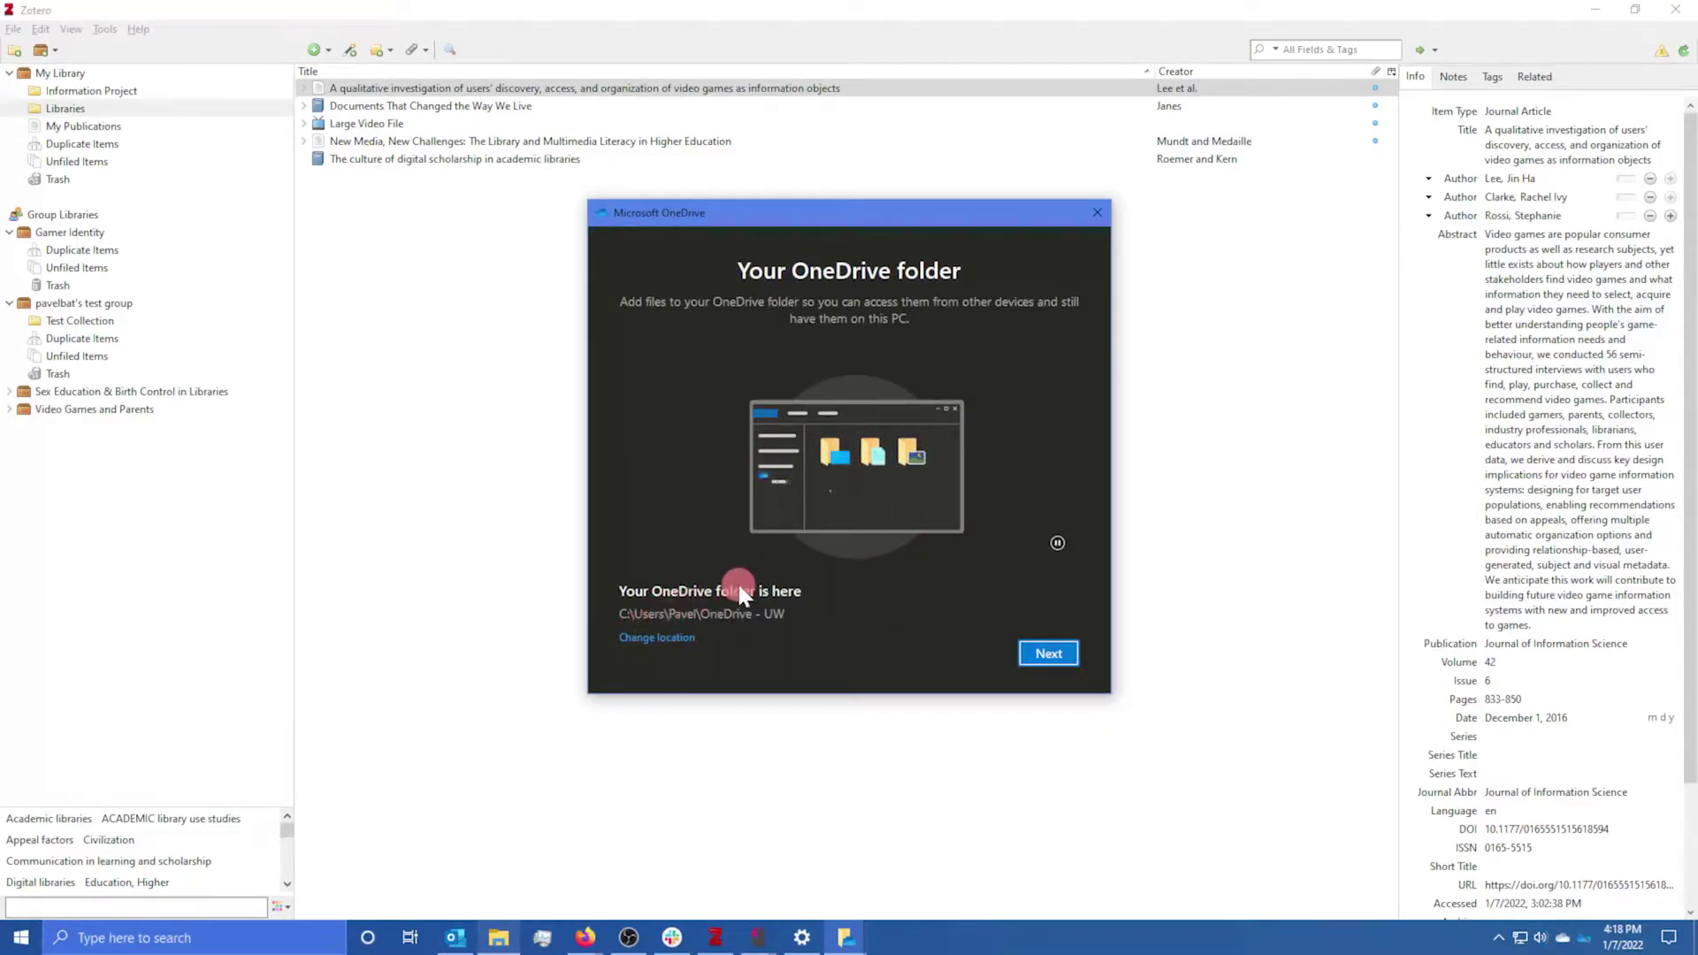
- Accept the proposed location for the OneDrive - UW folder, reuse the existing folder, and close the setup window
click(1057, 654)
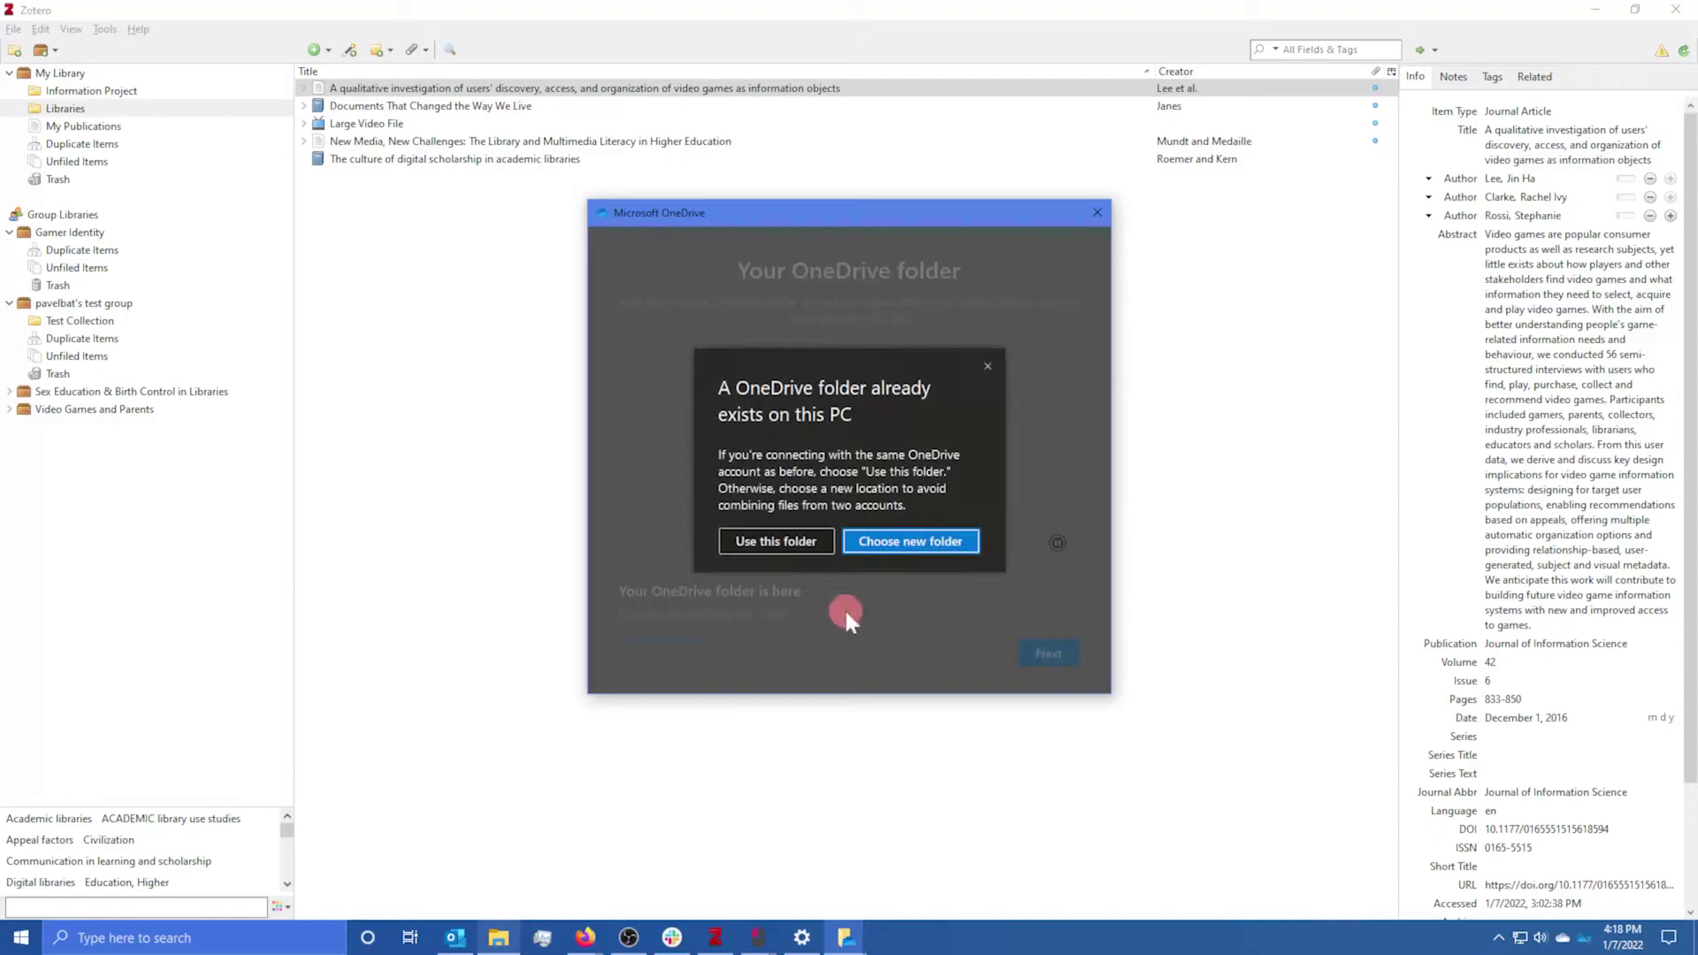
click(769, 543)
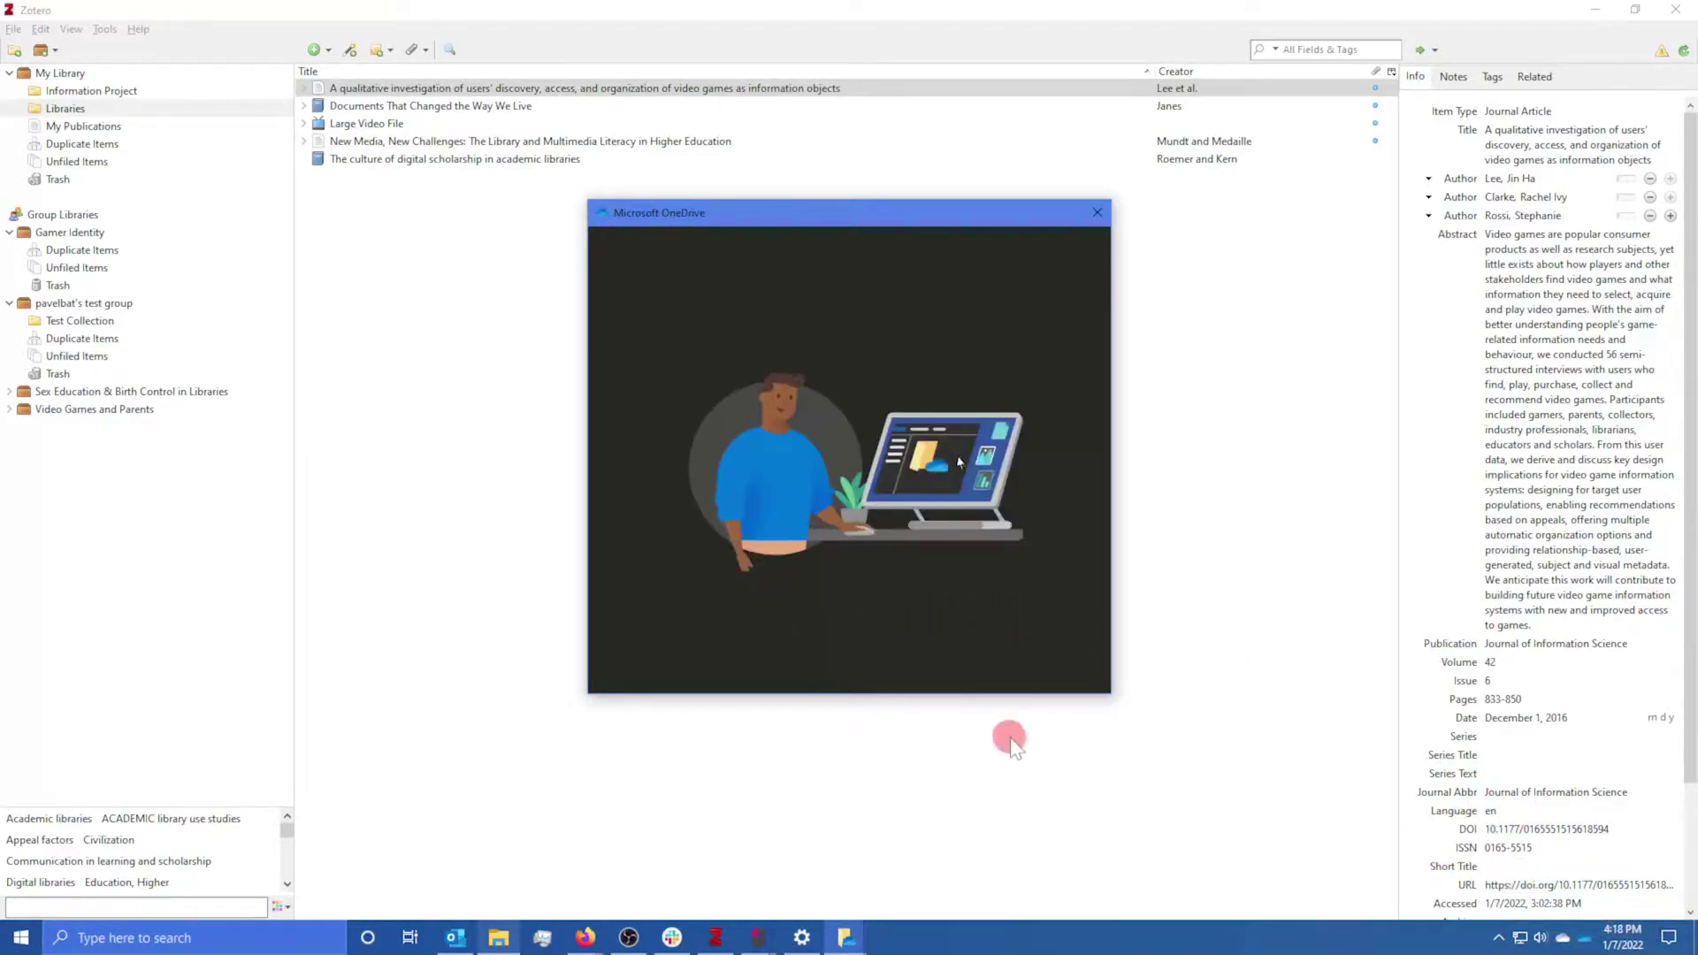
click(1097, 212)
- Switch to File Explorer, open the OneDrive - UW folder, and delete the file zotfile-5.0.16-fx.xpi
click(497, 937)
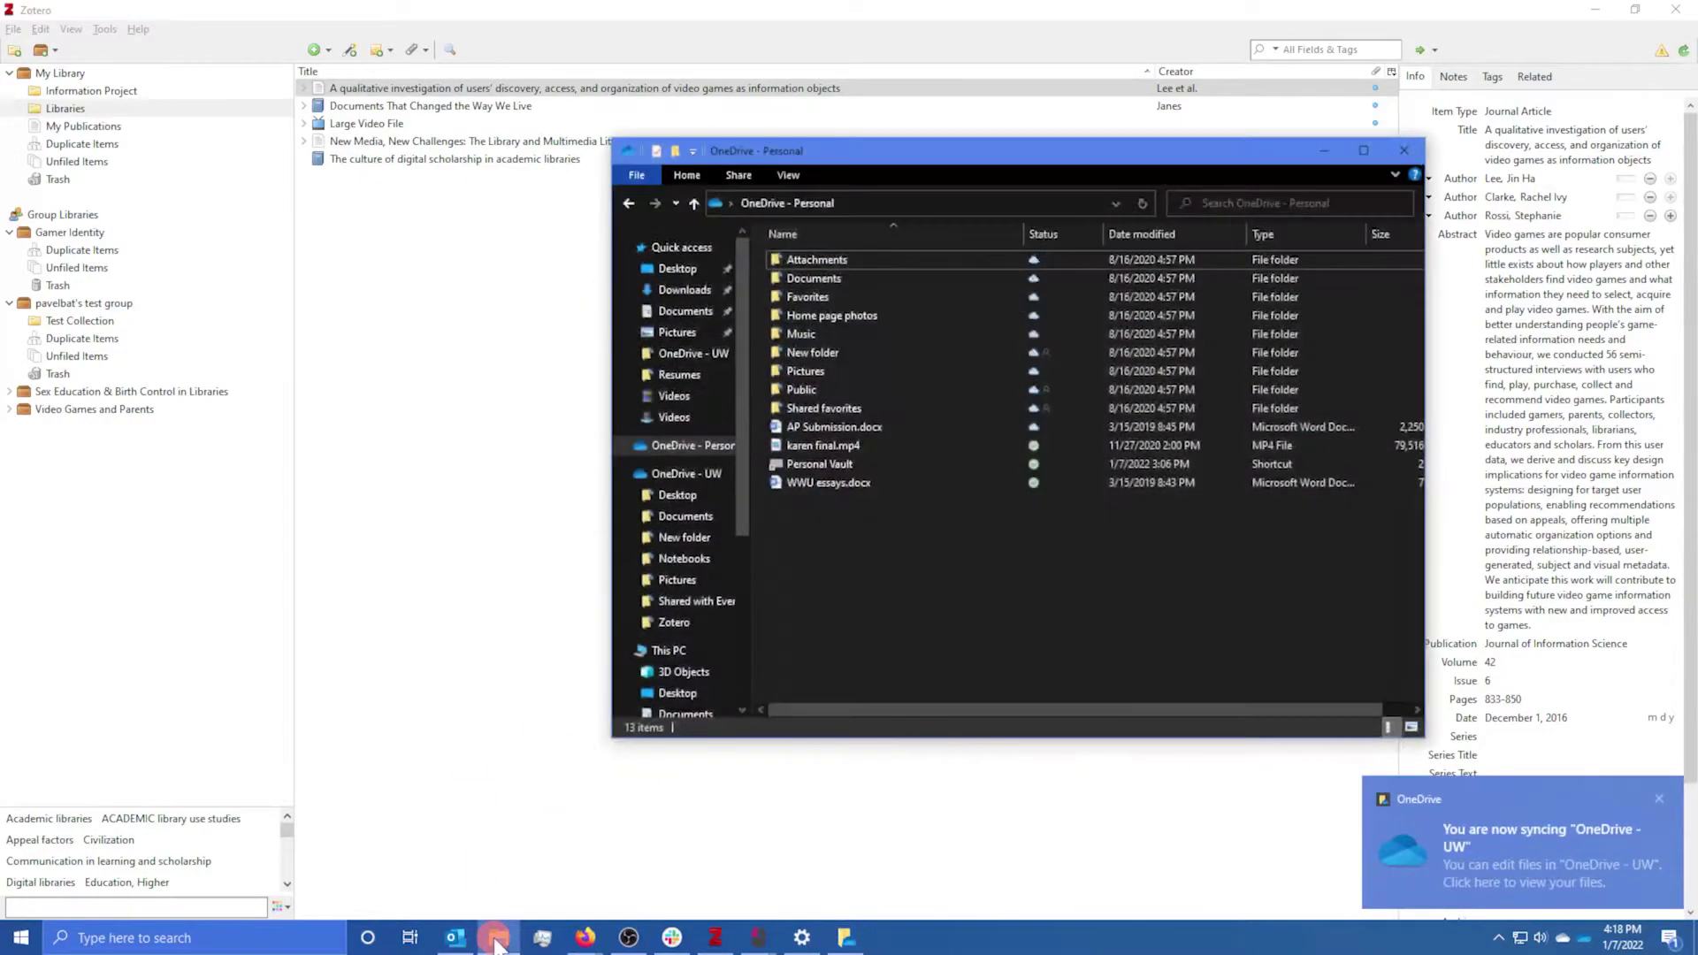
click(685, 475)
click(783, 427)
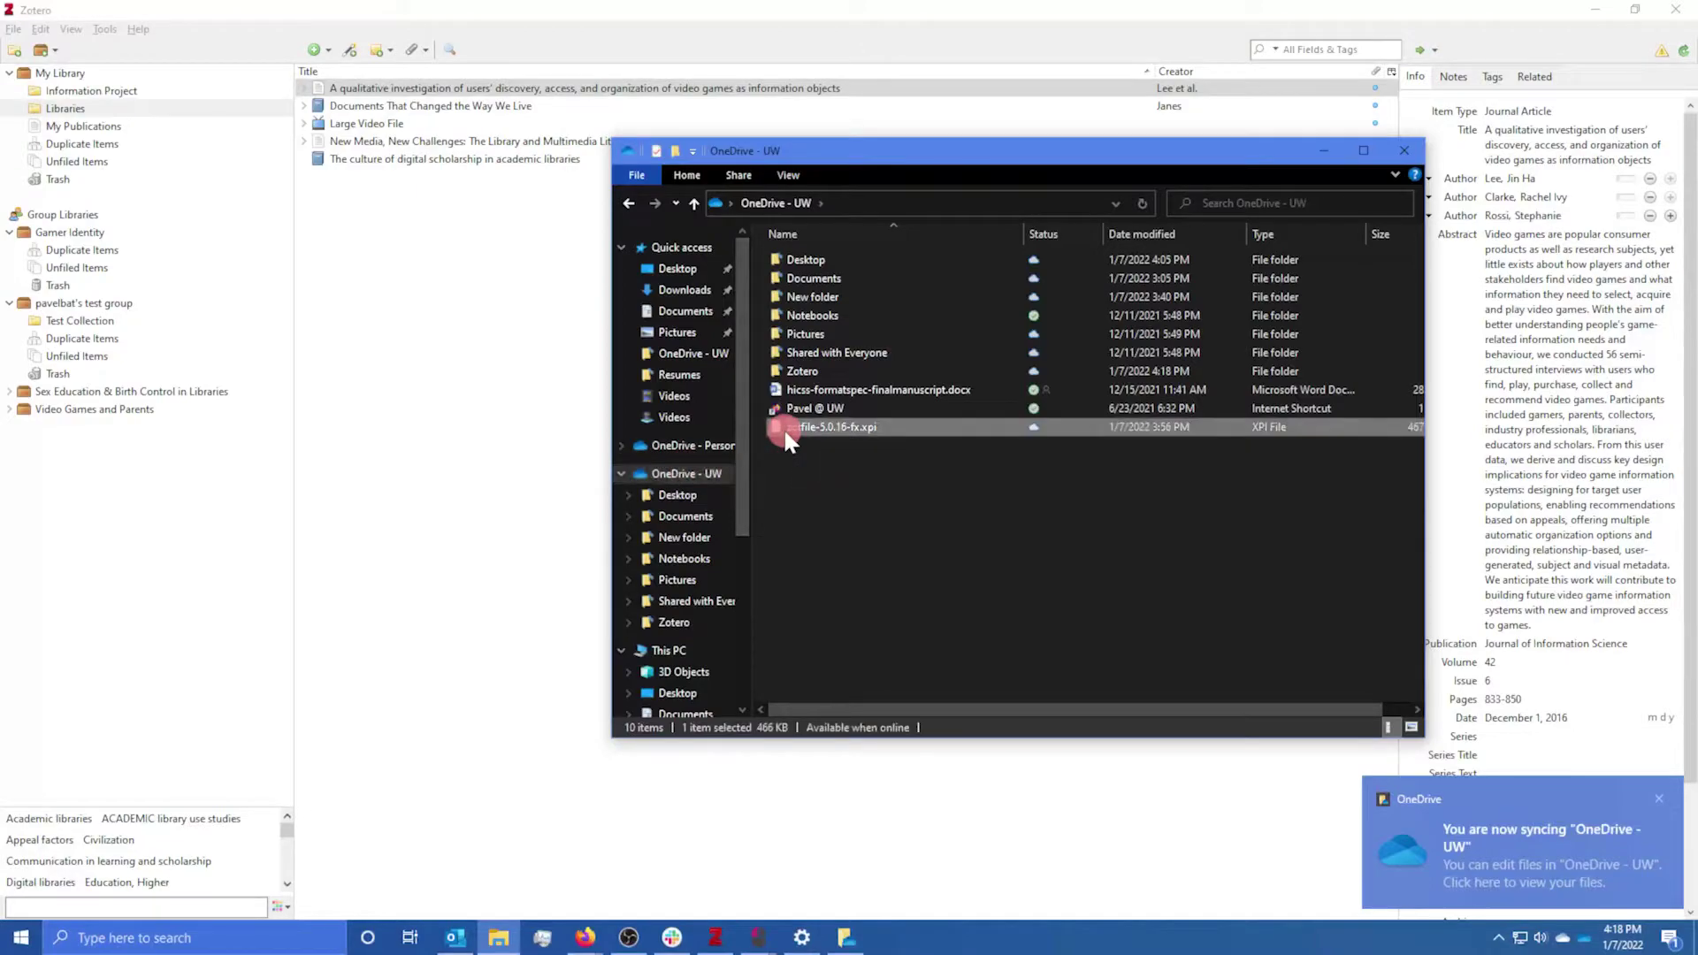
key(Delete)
click(896, 497)
- Delete the existing Zotero folder from OneDrive - UW and acknowledge the deletion reminders
click(787, 371)
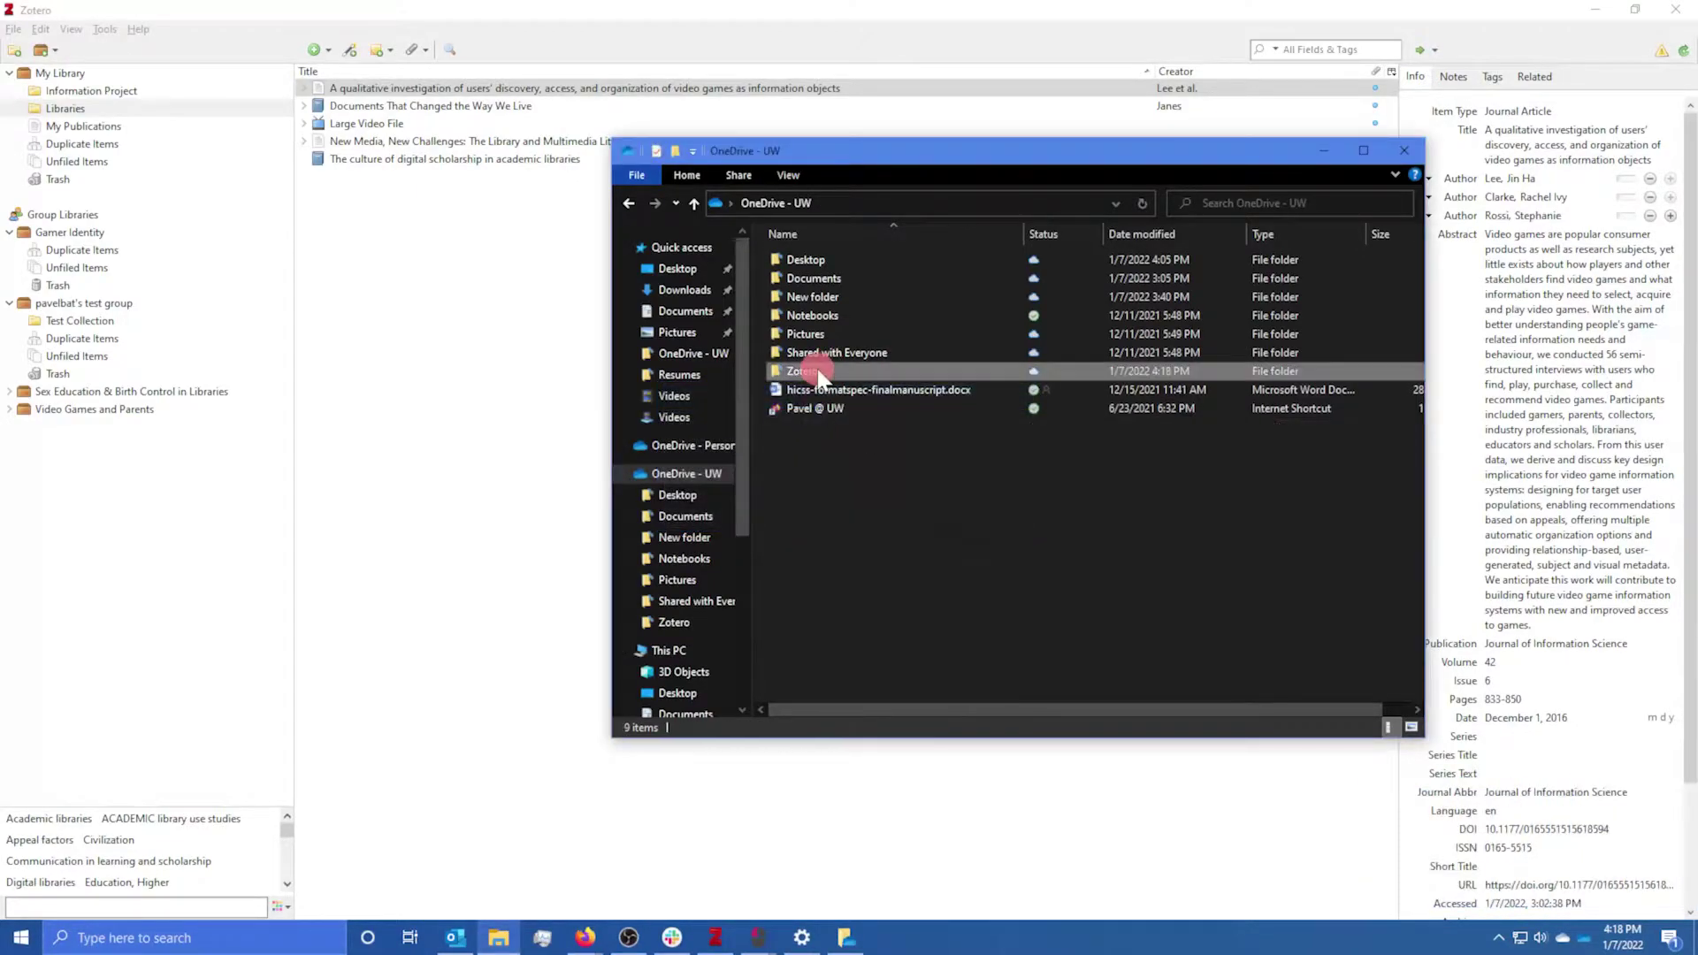
key(Delete)
click(895, 496)
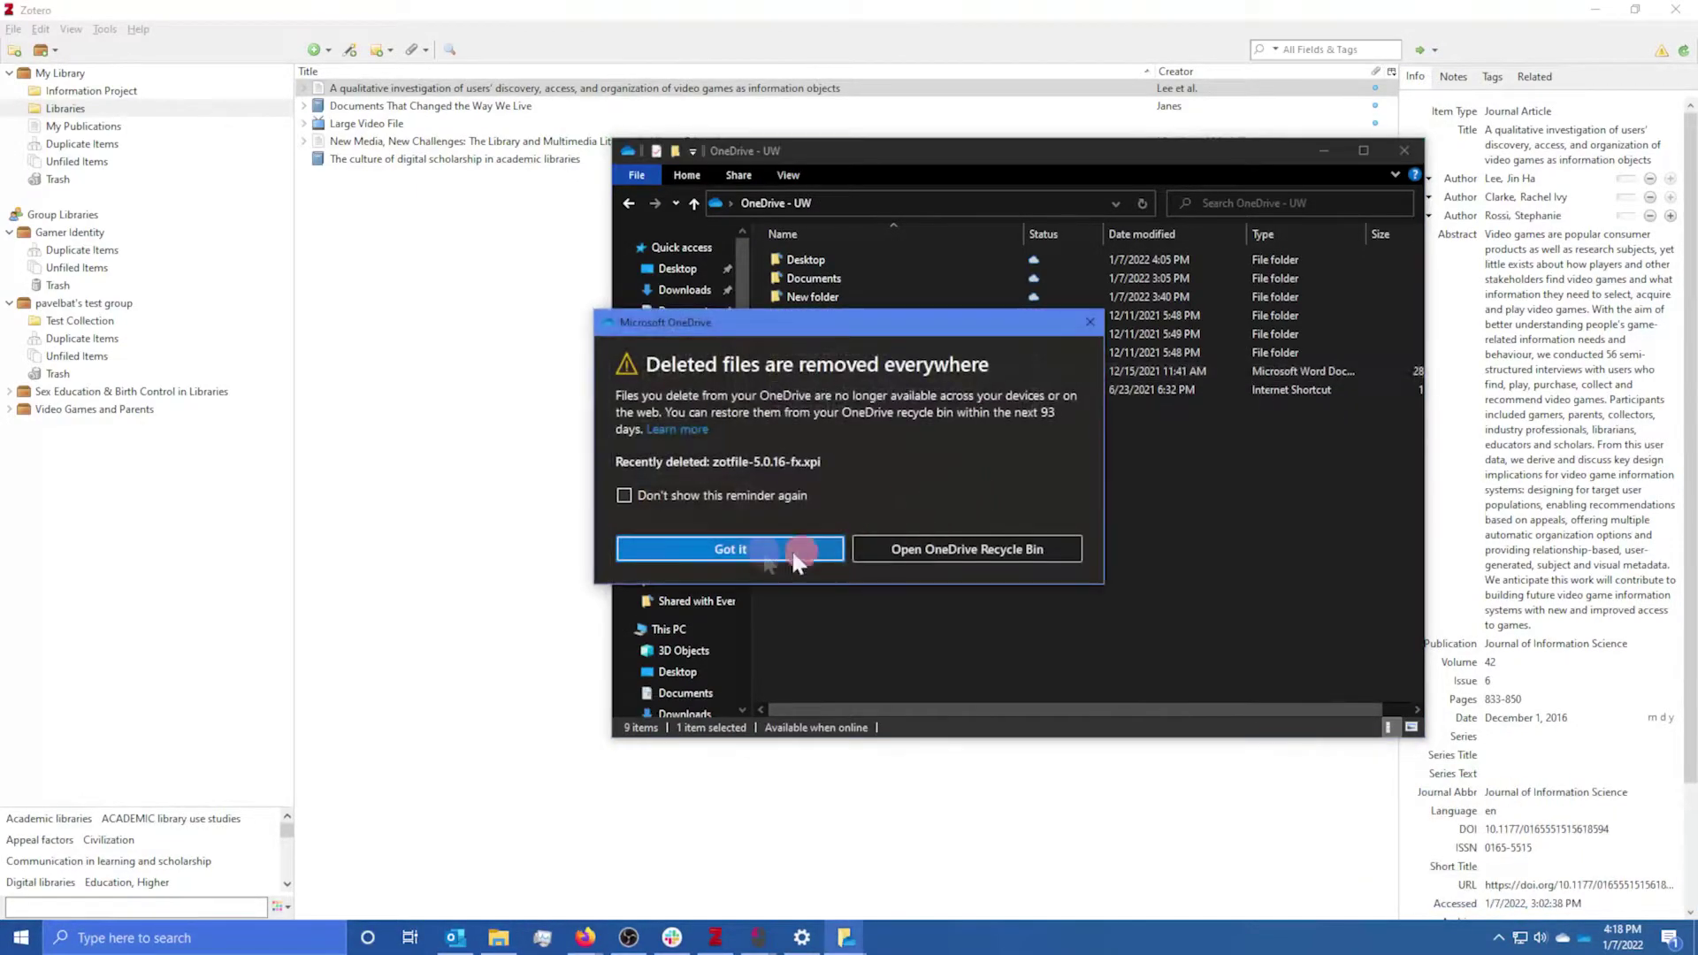
click(724, 550)
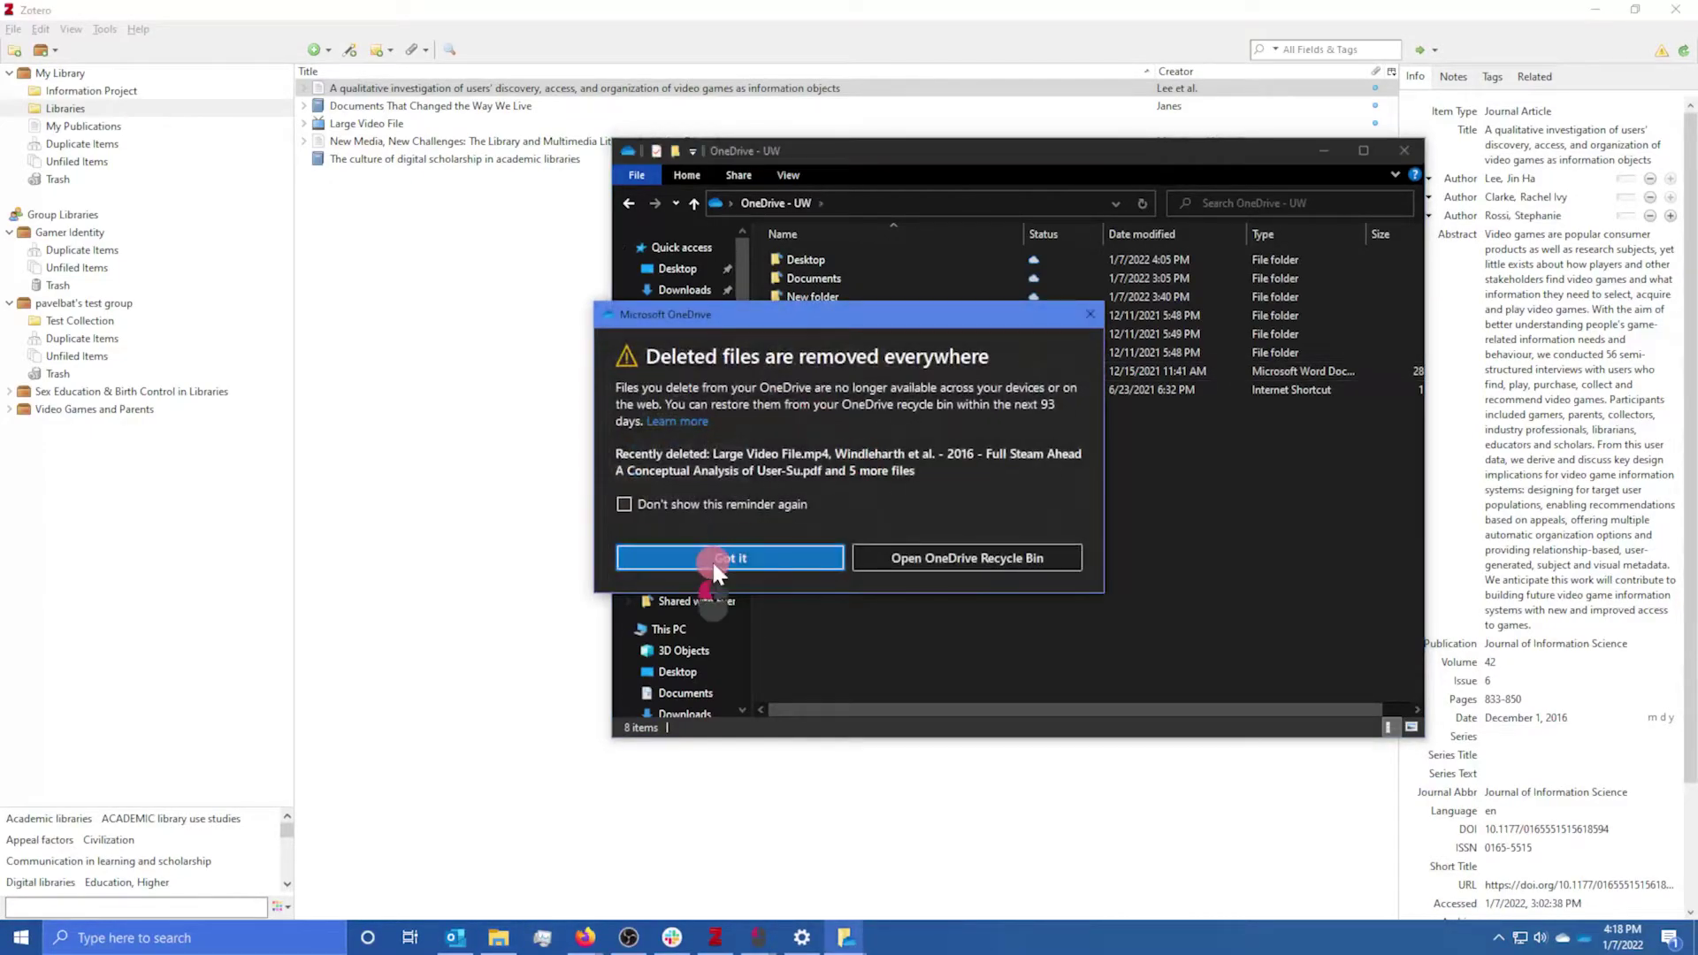
click(711, 559)
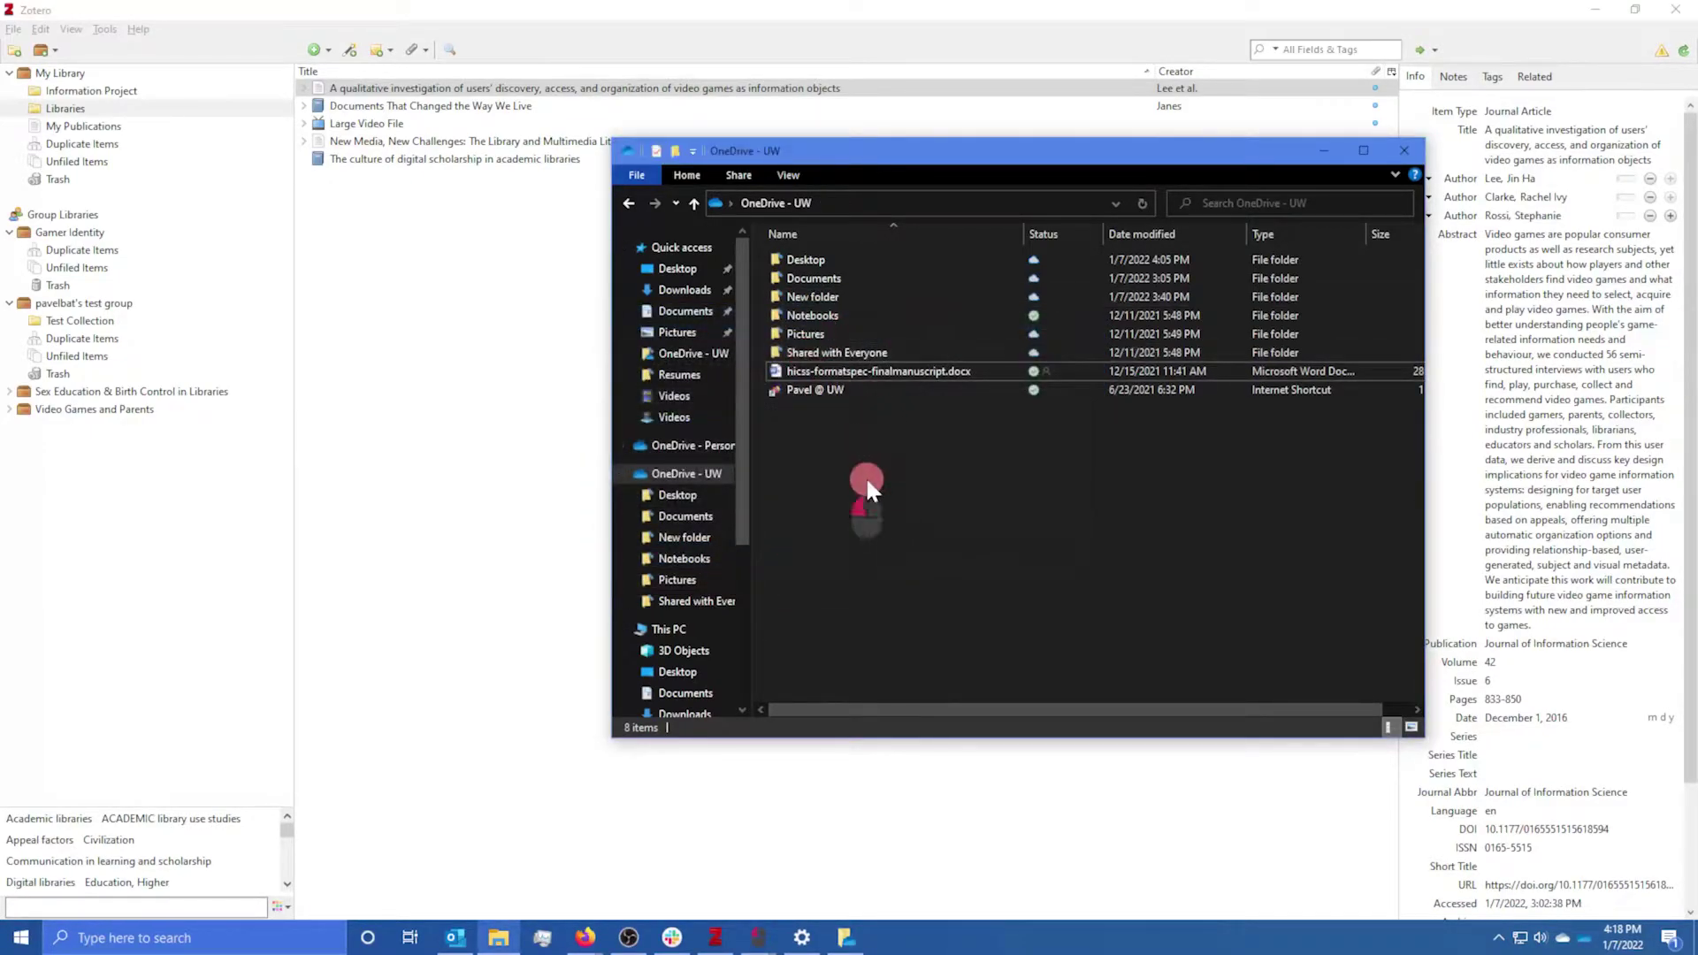
- Create a new folder named Zotero inside the OneDrive - UW folder
right_click(888, 575)
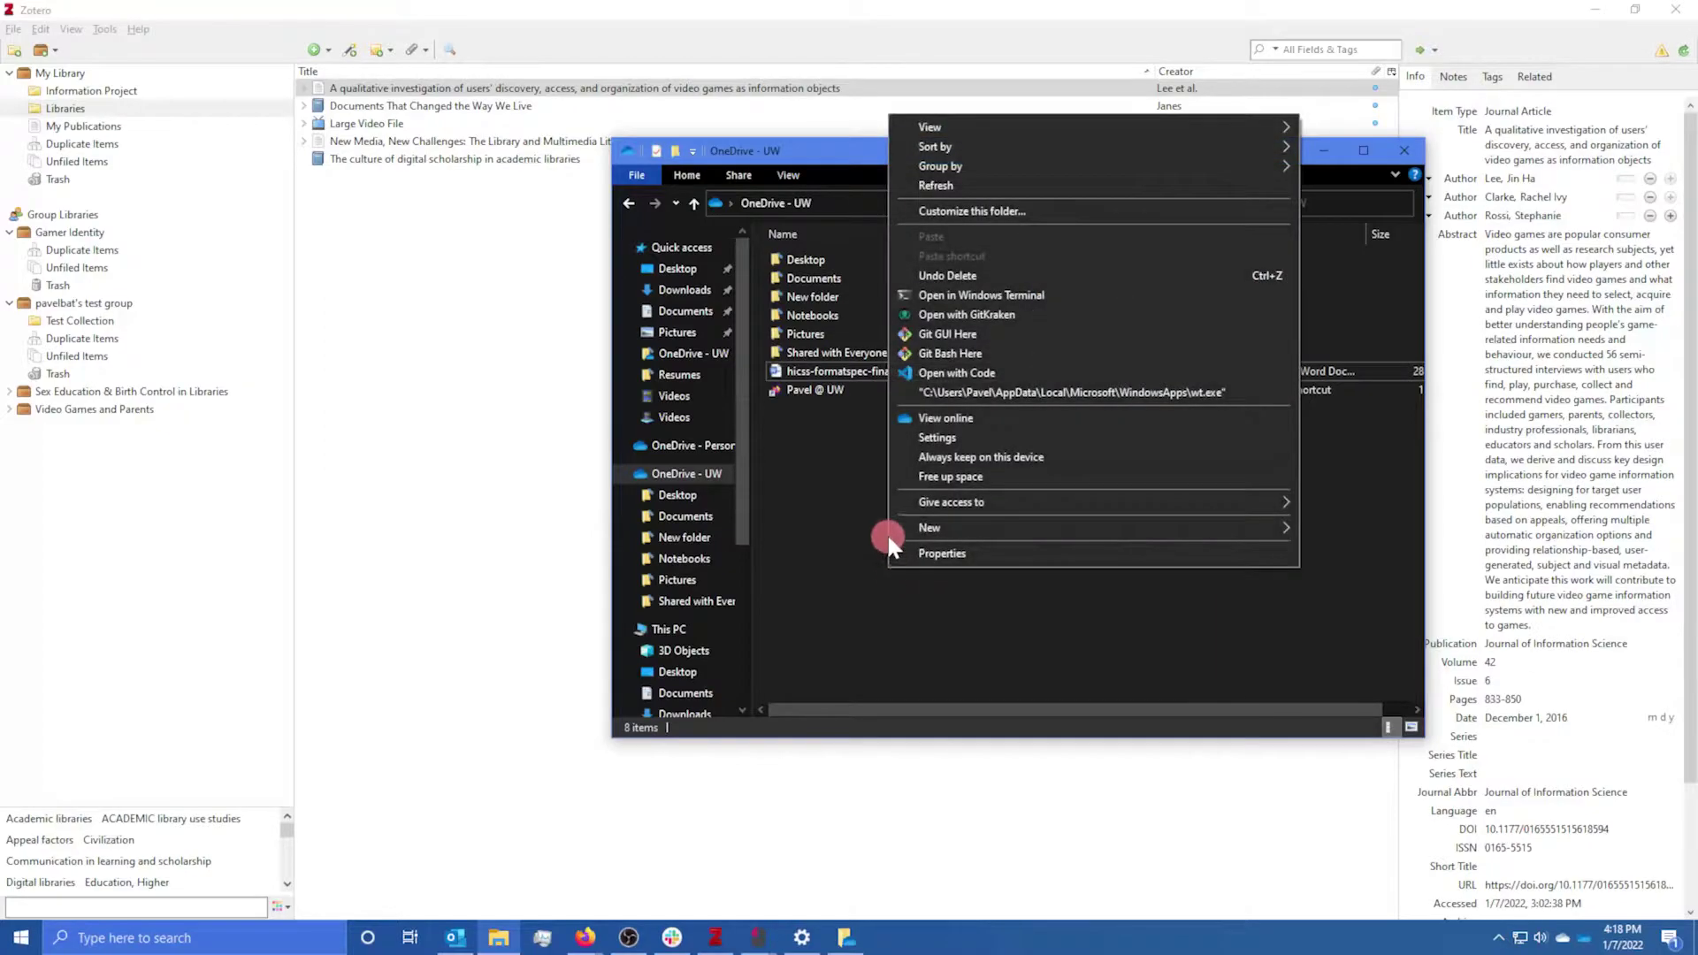
mouse_move(979, 527)
click(1373, 529)
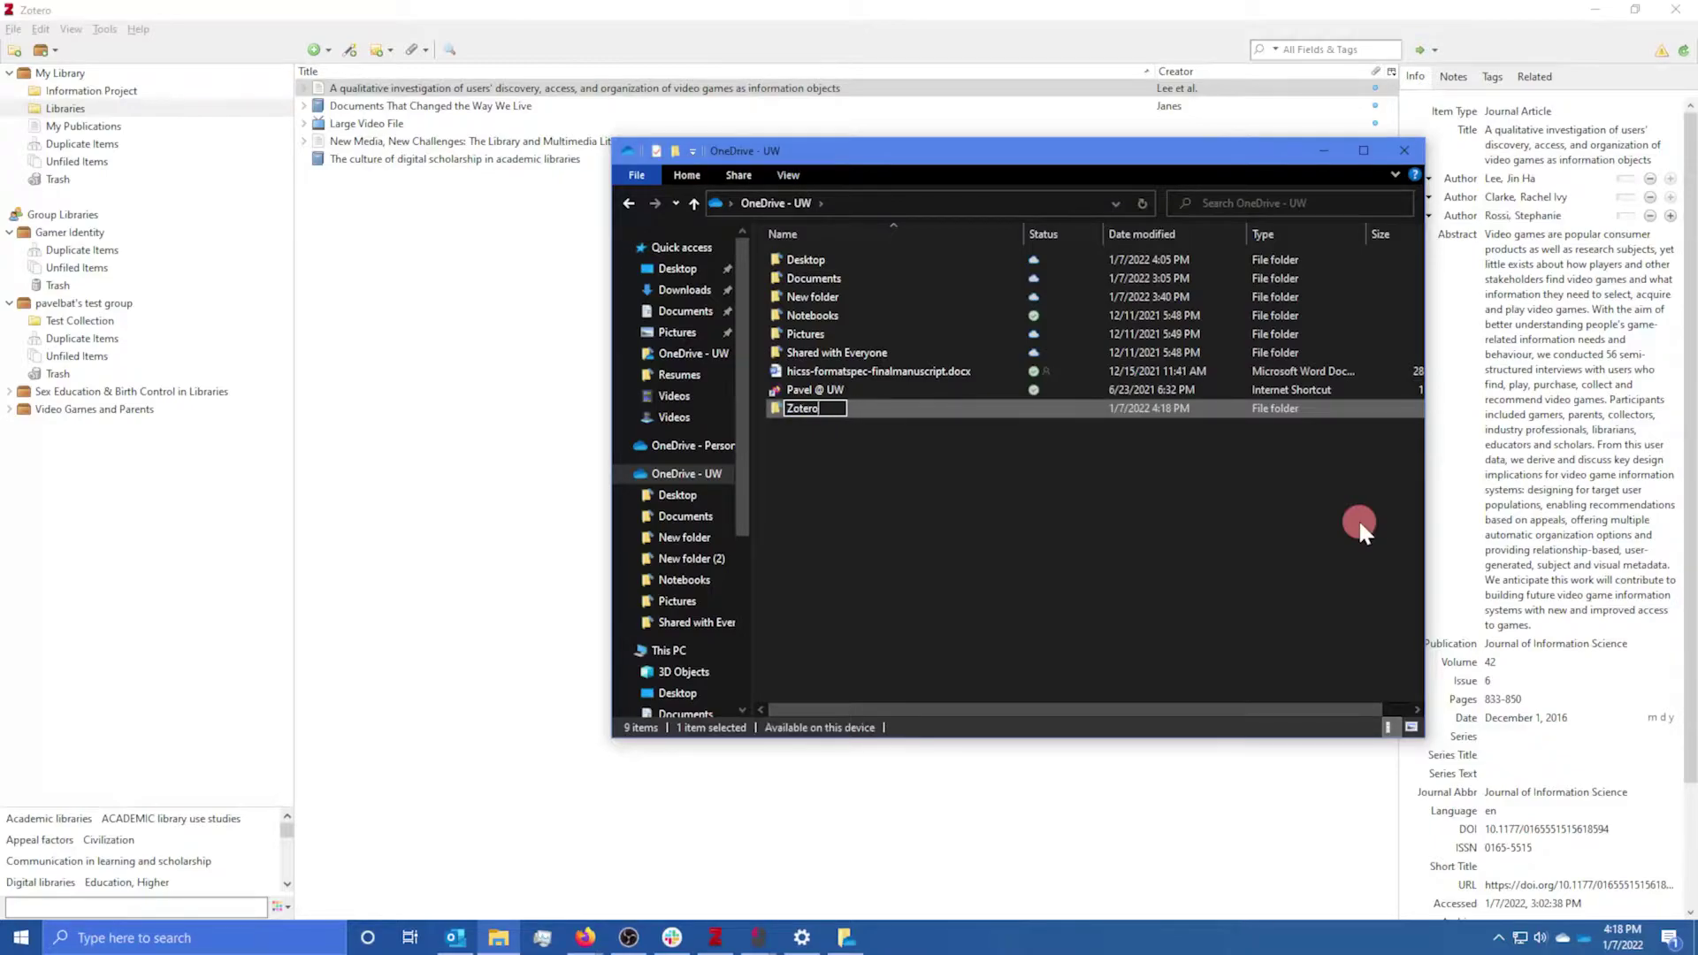
key(Return)
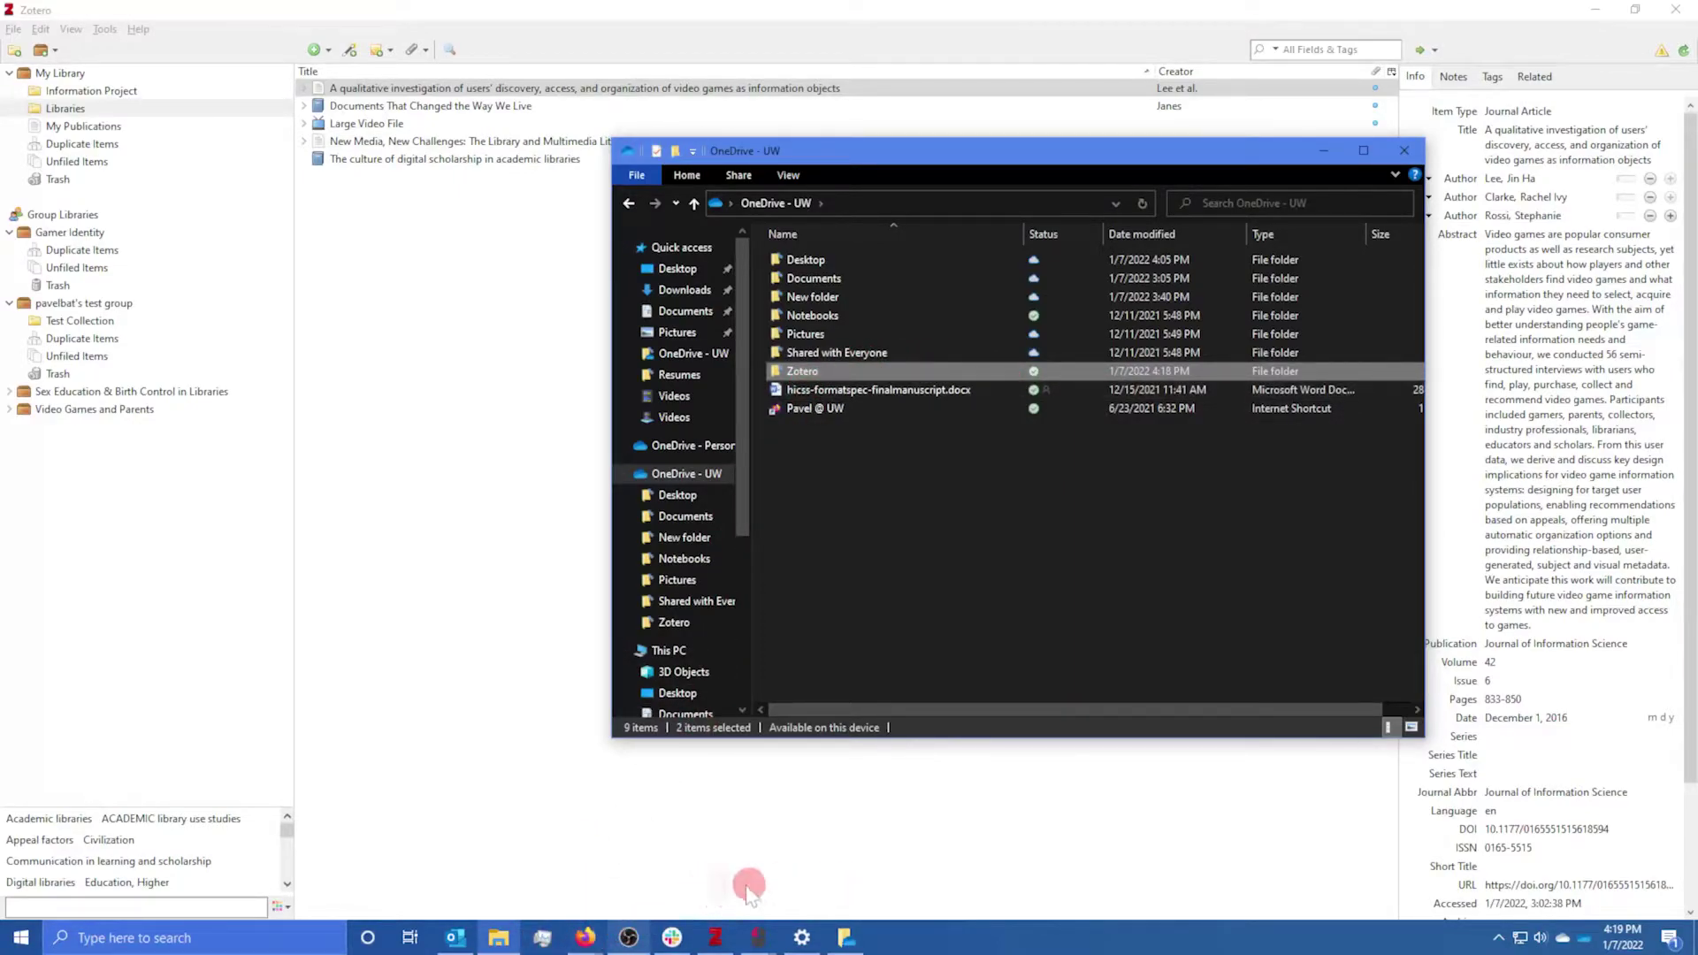
- Switch to Firefox, save zotfile-5.0.16-fx.xpi from the ZotFile site's download link into OneDrive - UW, and view the file in File Explorer
click(585, 939)
click(690, 868)
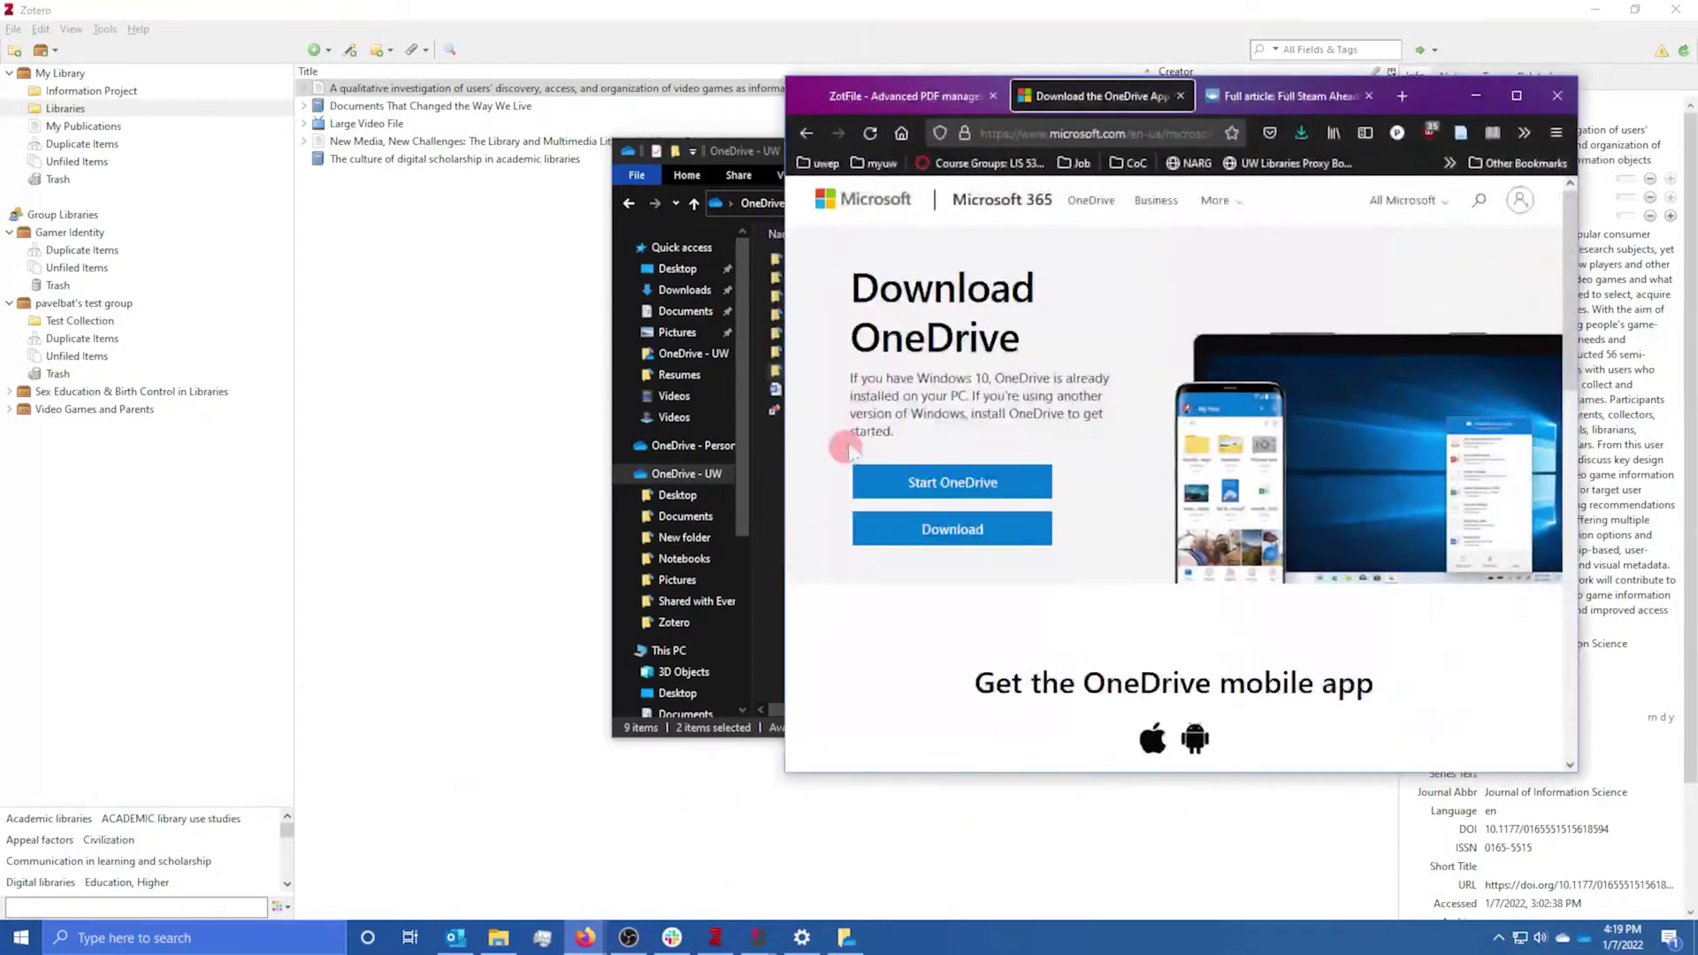
click(885, 98)
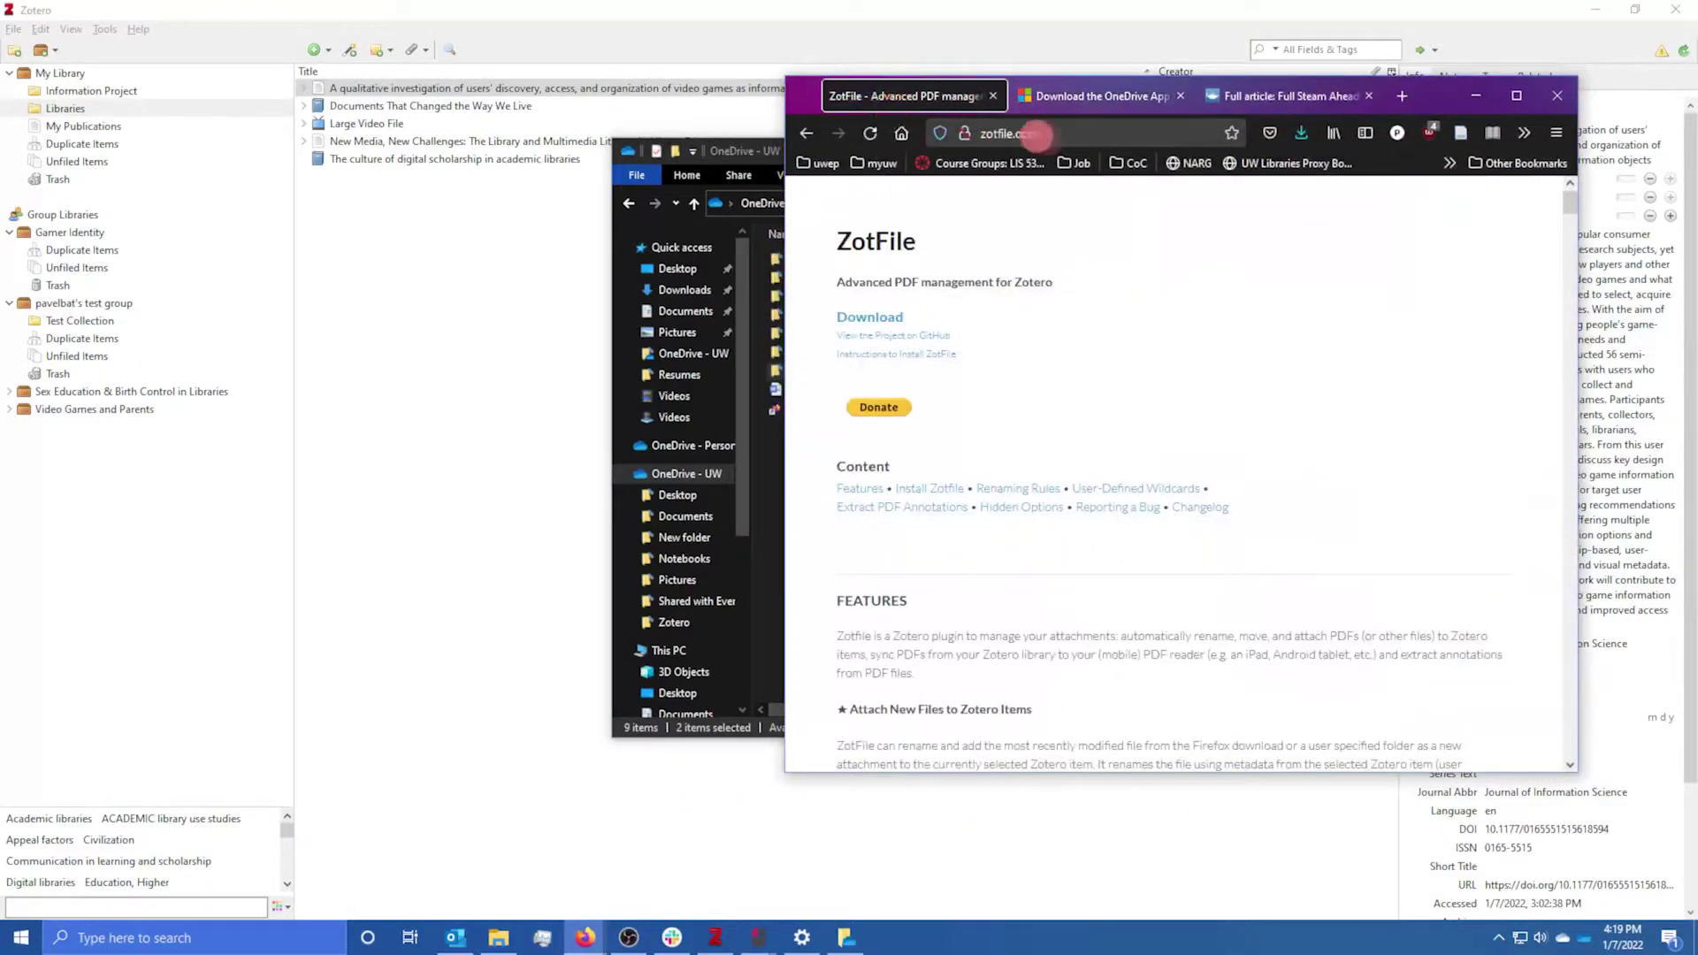
right_click(860, 327)
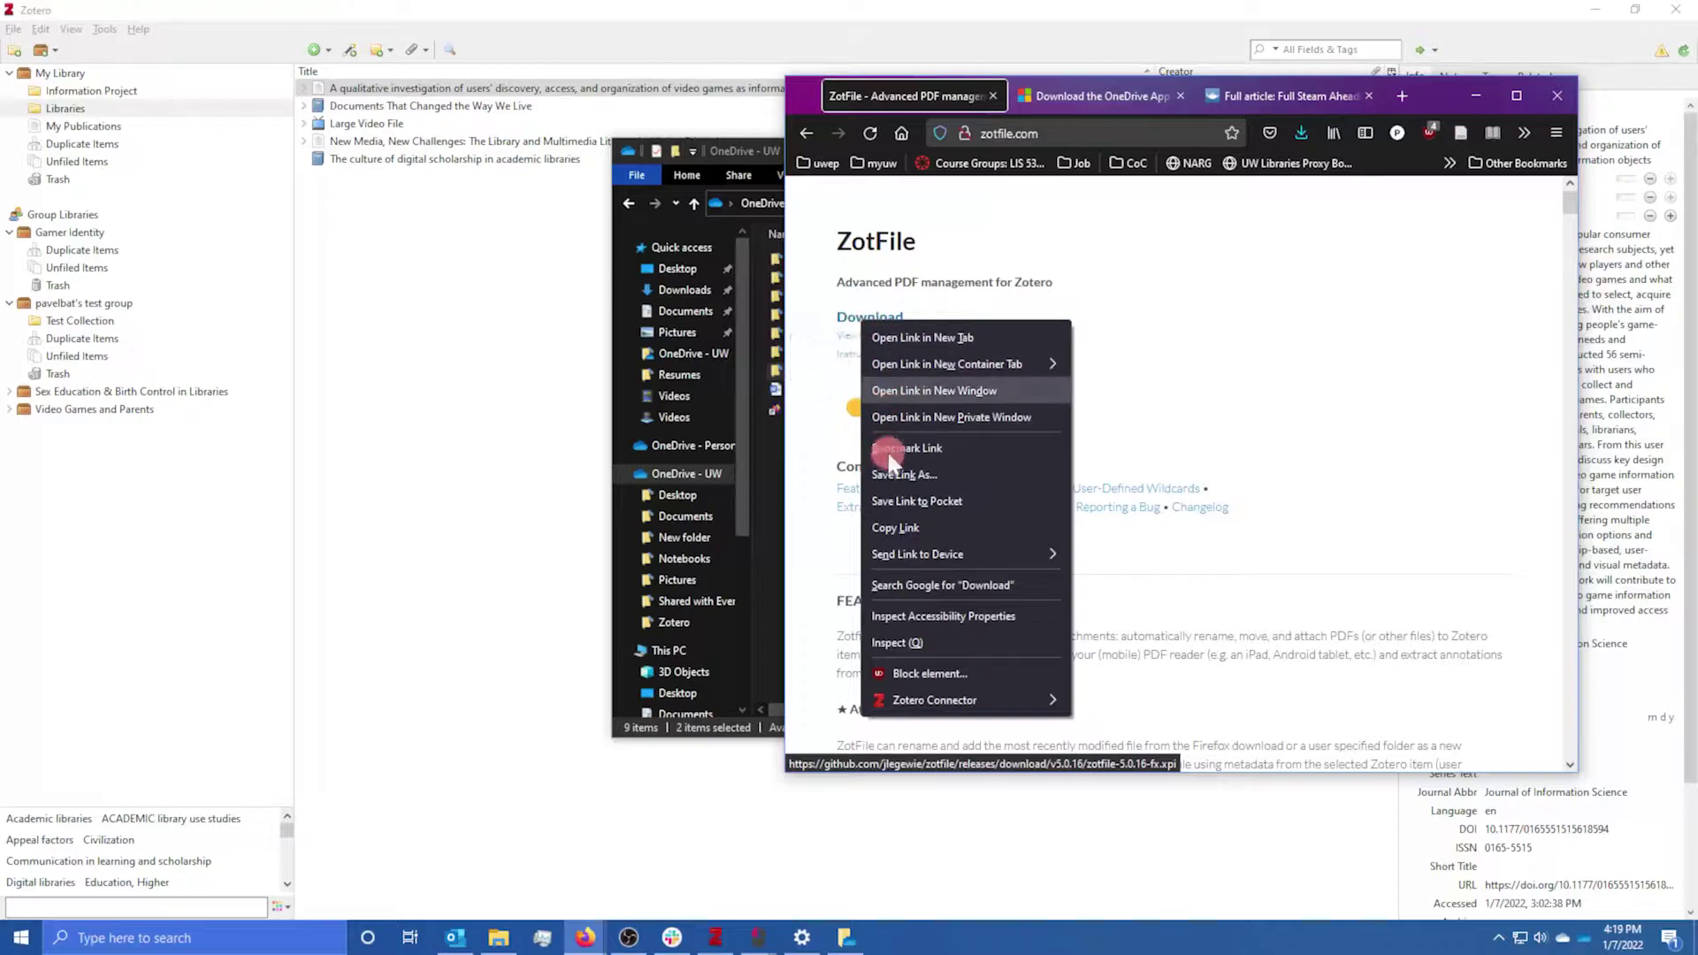
click(884, 475)
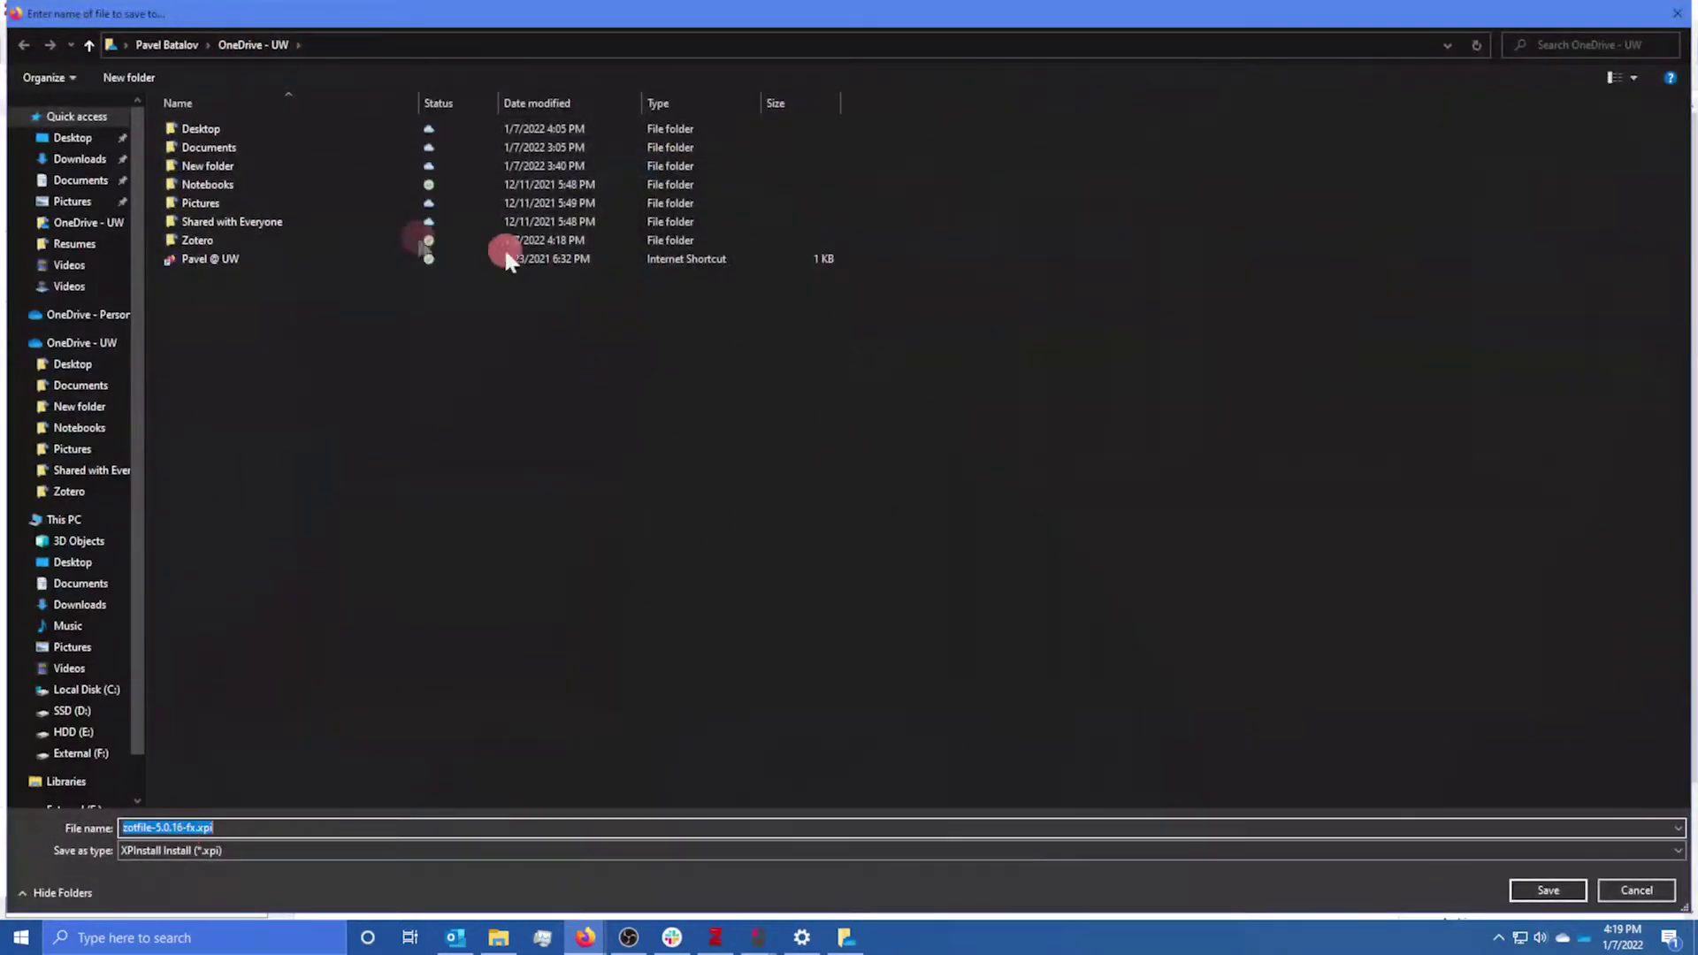
click(1550, 890)
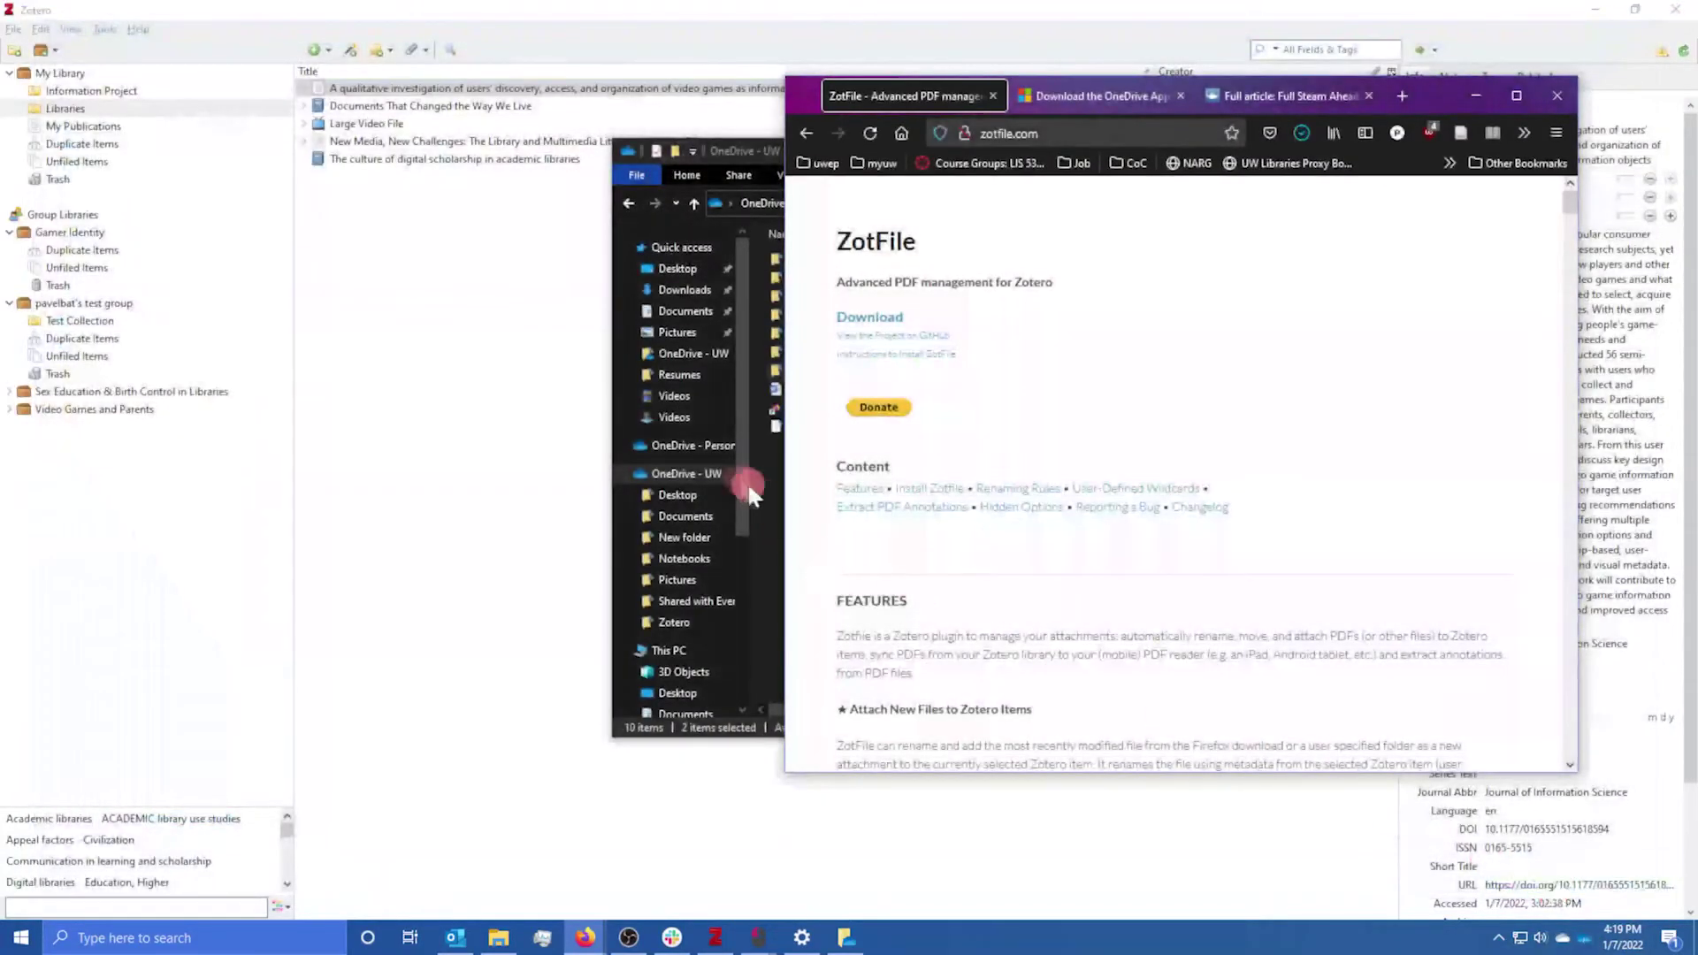
click(775, 481)
click(812, 427)
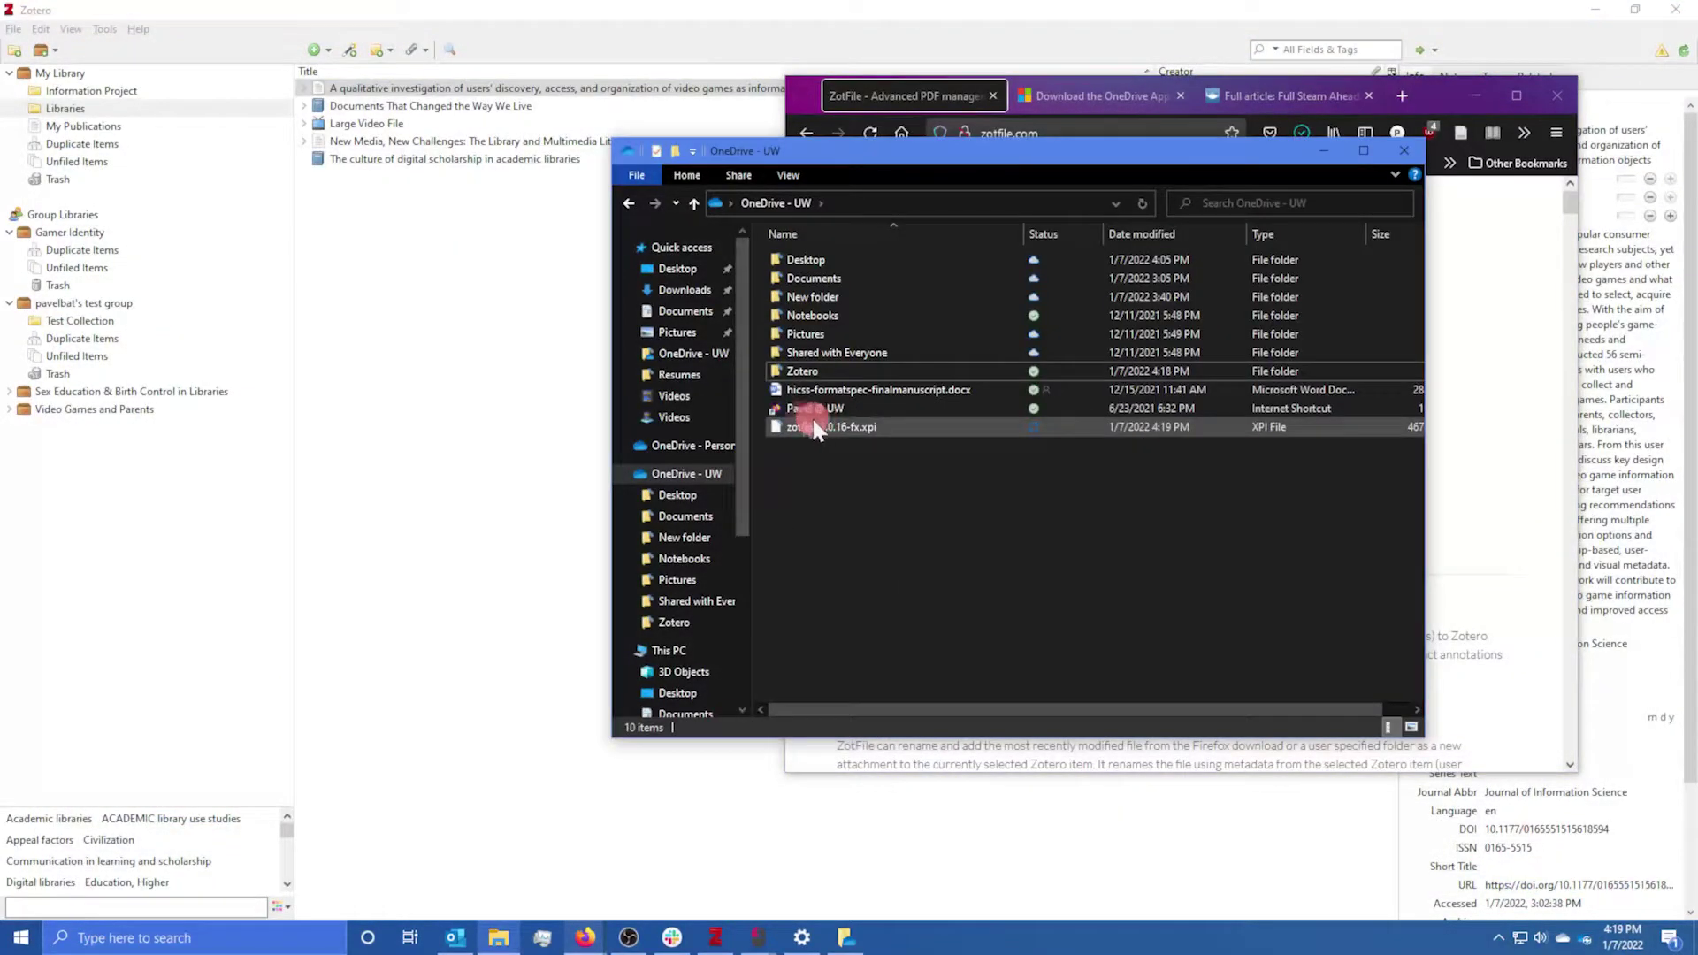
- Switch to Zotero and open the Add-ons Manager
click(161, 12)
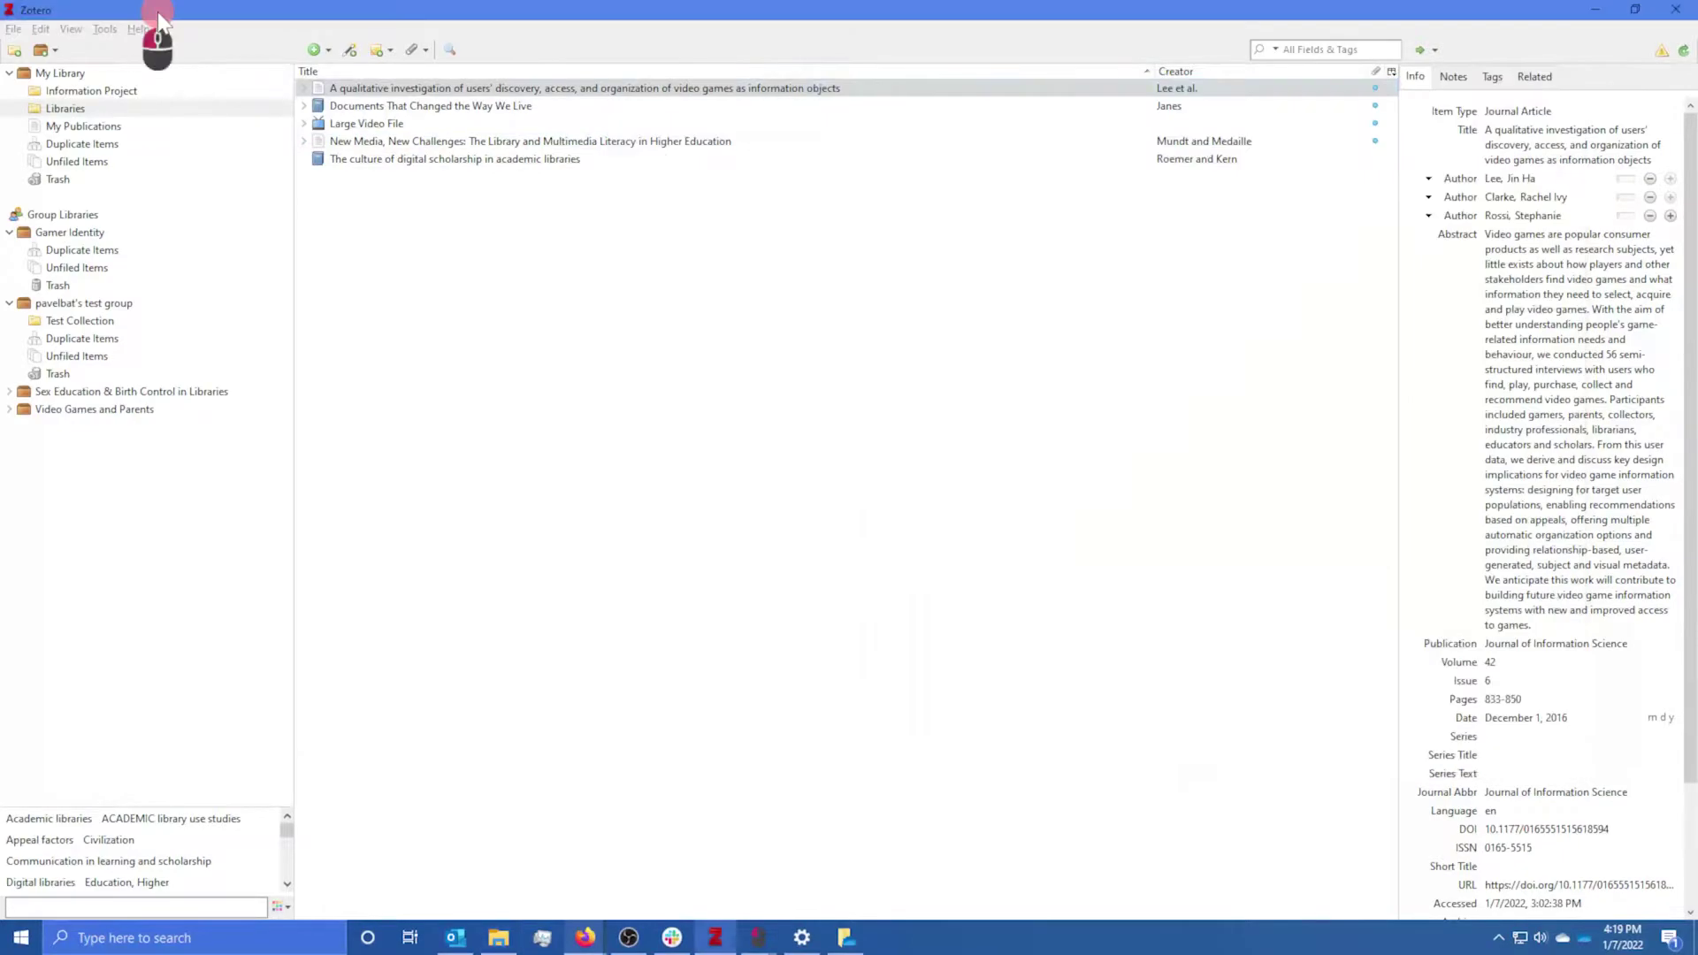
click(105, 29)
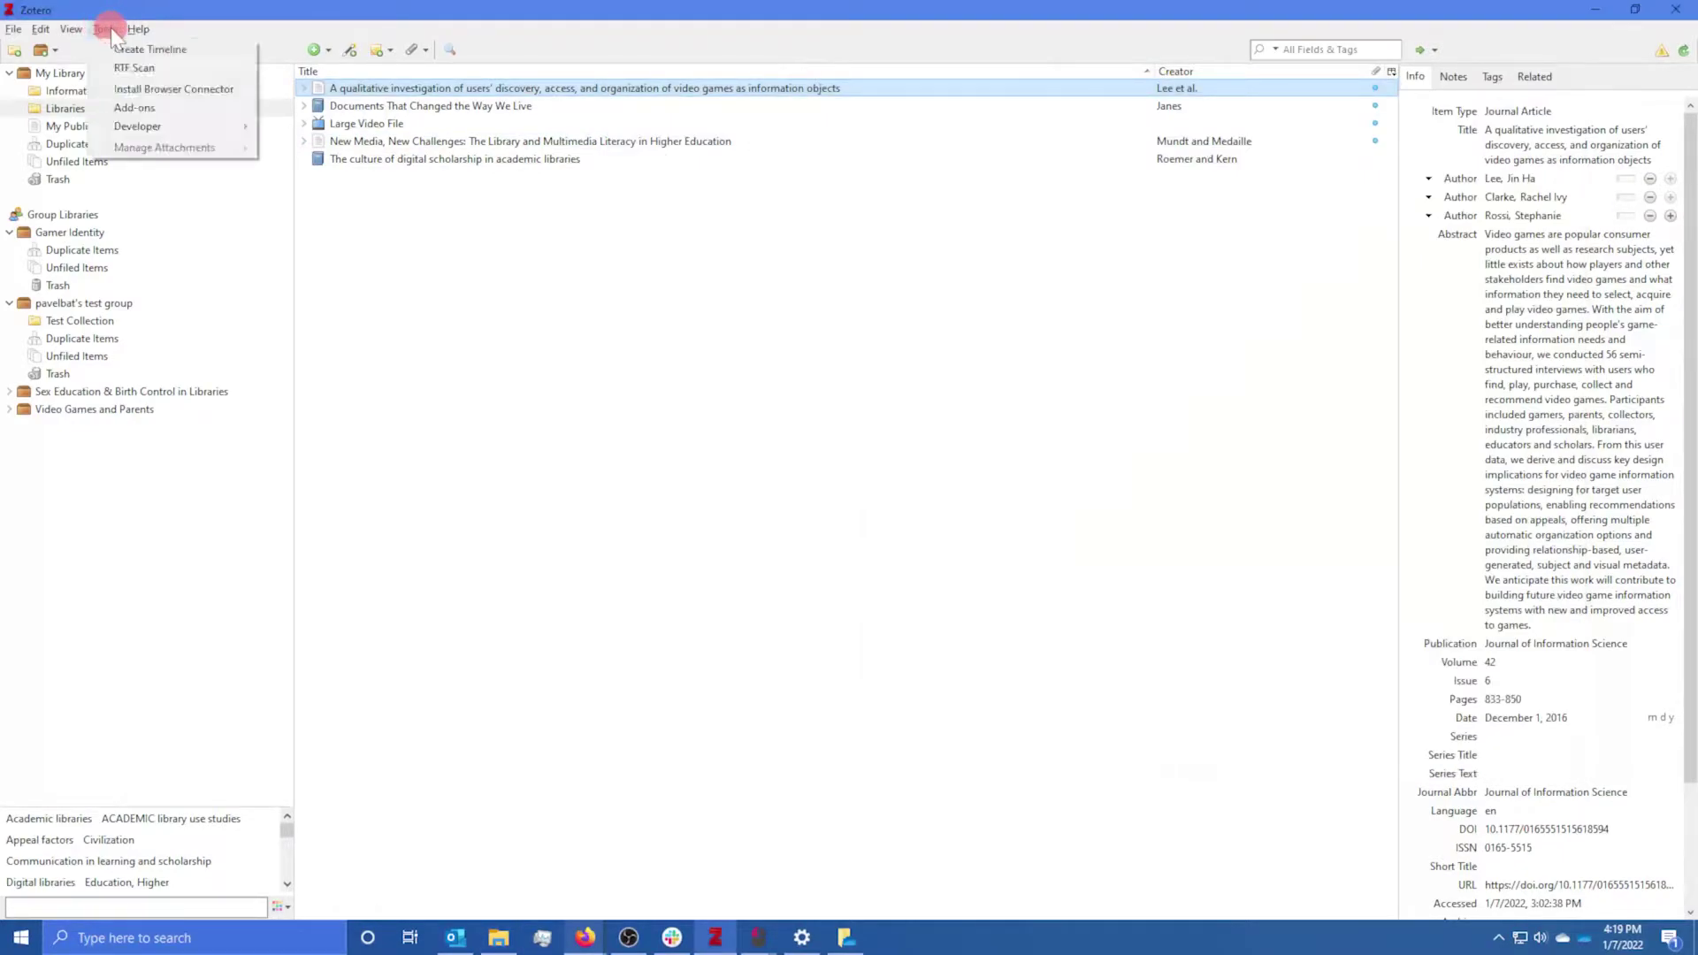
click(130, 110)
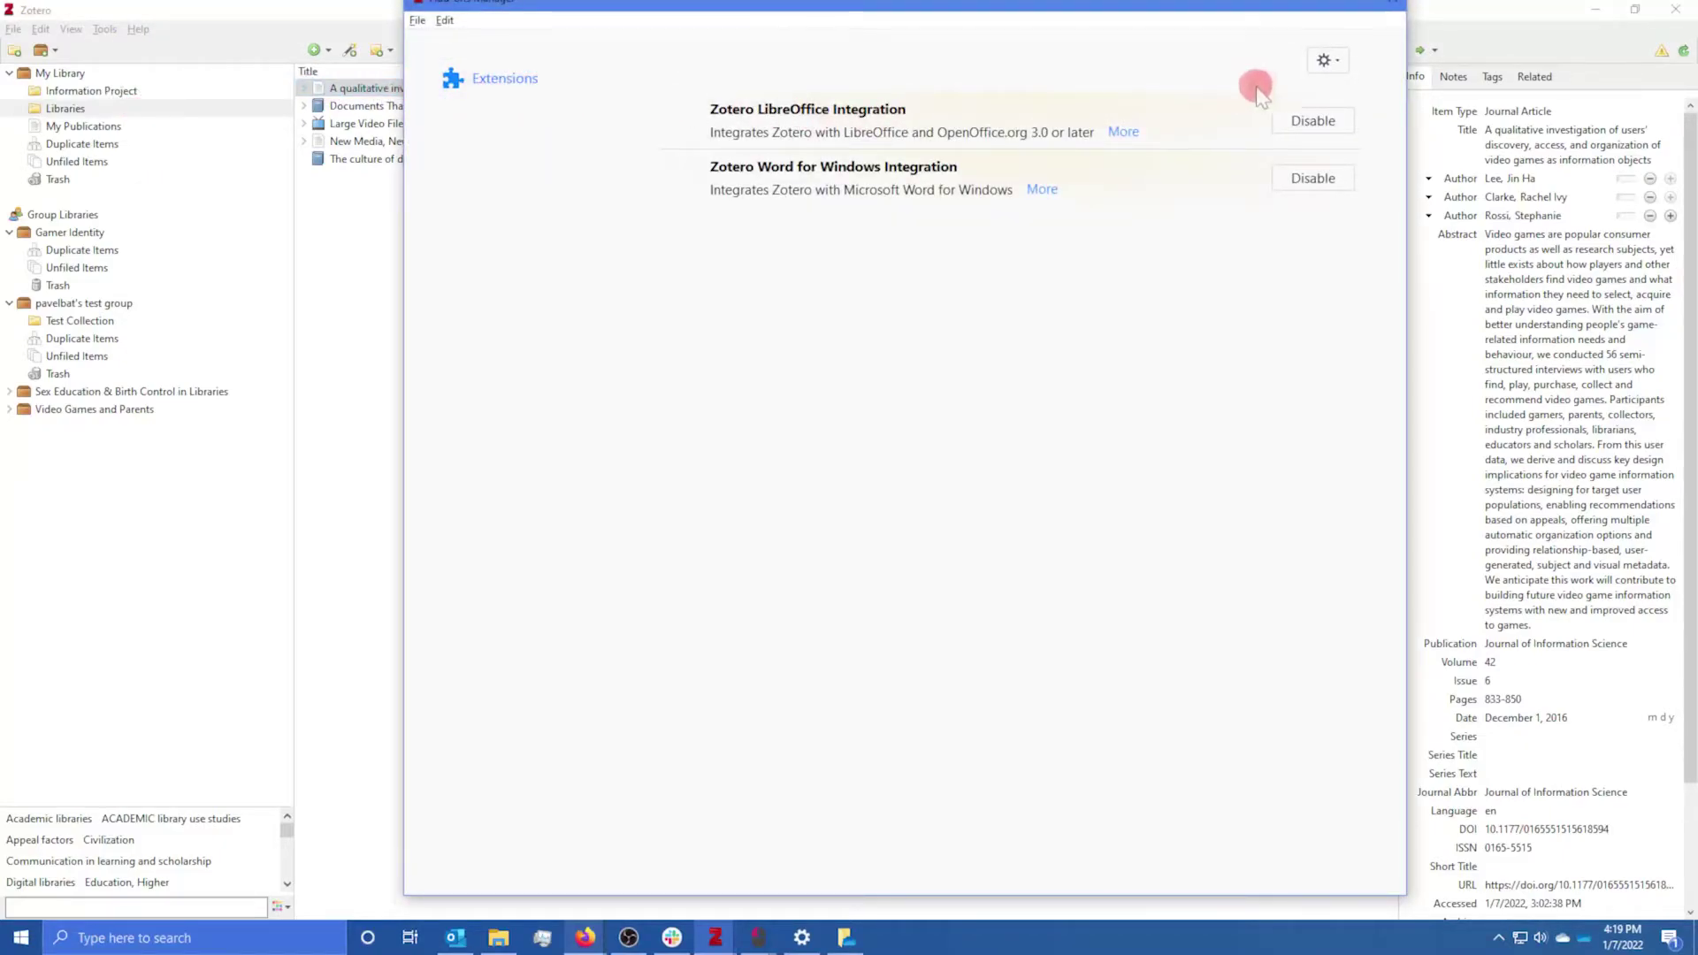
- Install the ZotFile add-on from the file zotfile-5.0.16-fx.xpi in the OneDrive - UW folder
click(1331, 64)
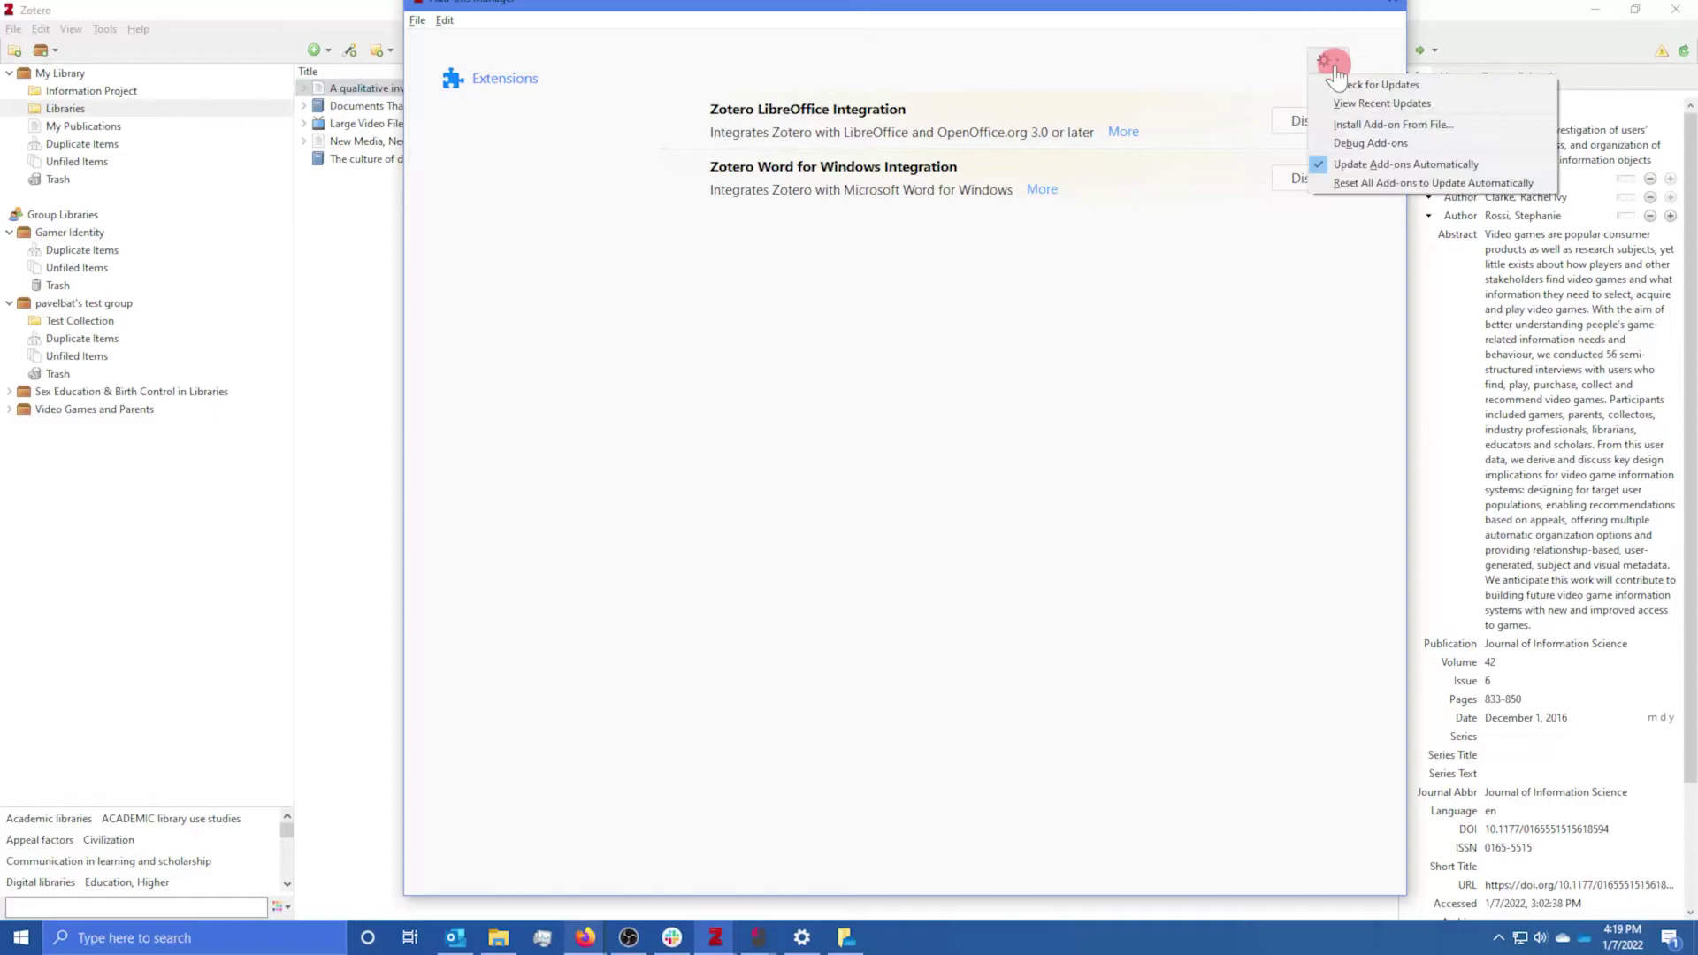
click(1342, 128)
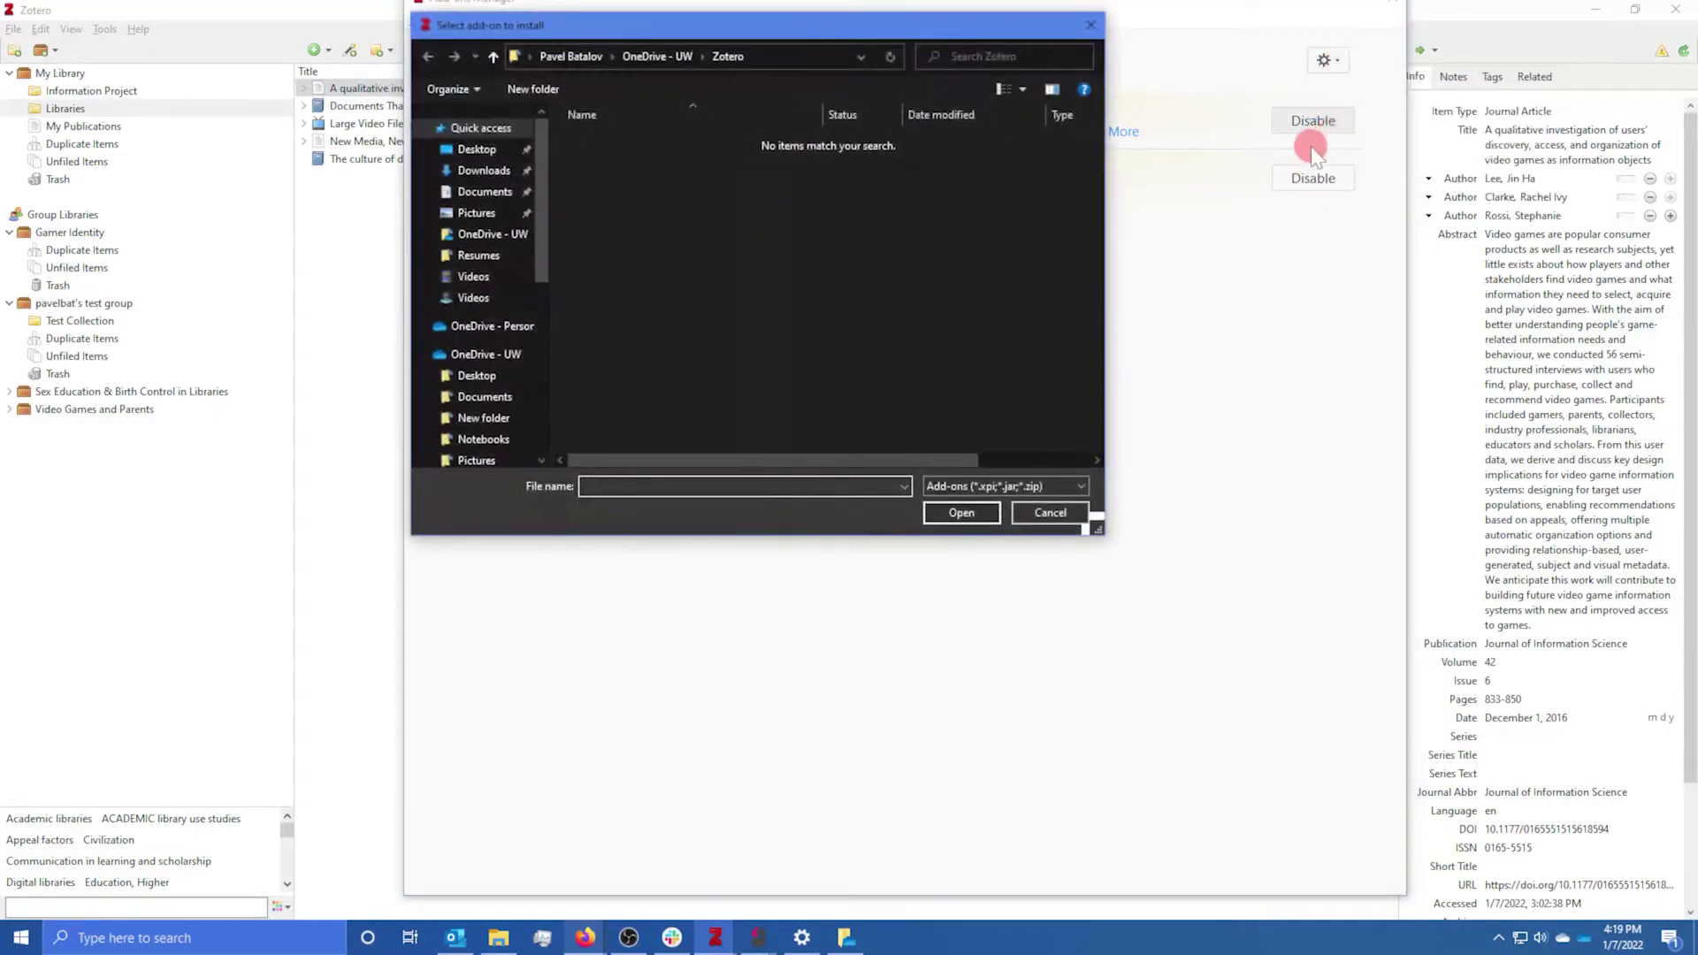
click(637, 55)
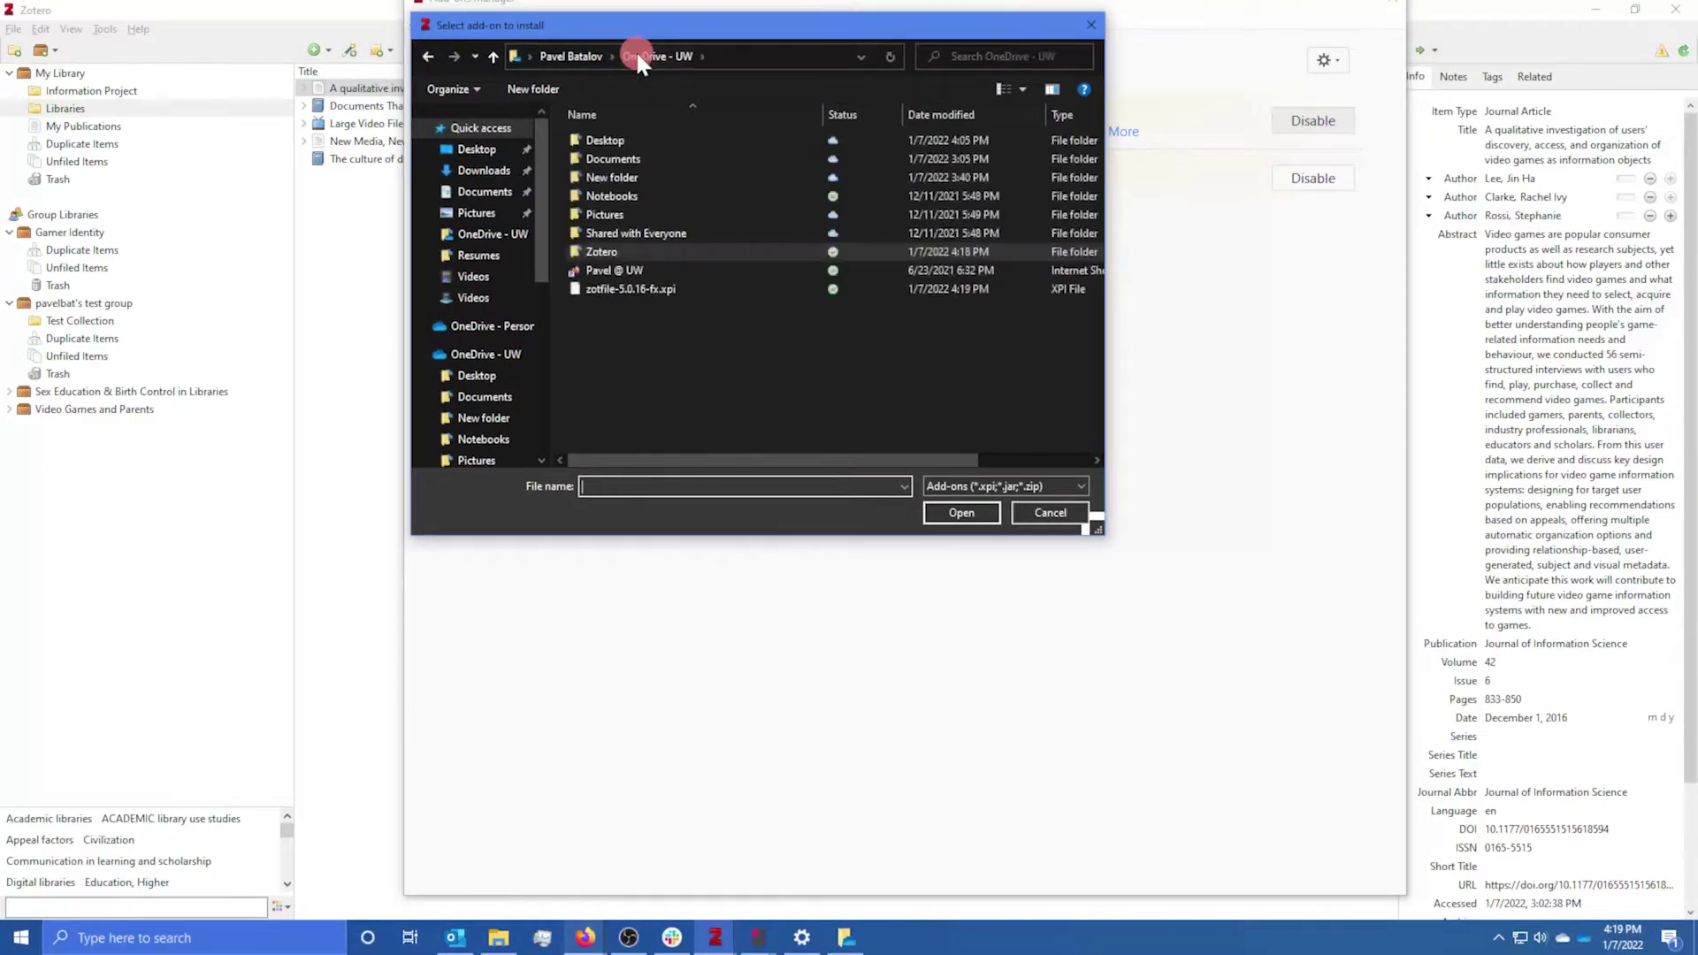
click(477, 355)
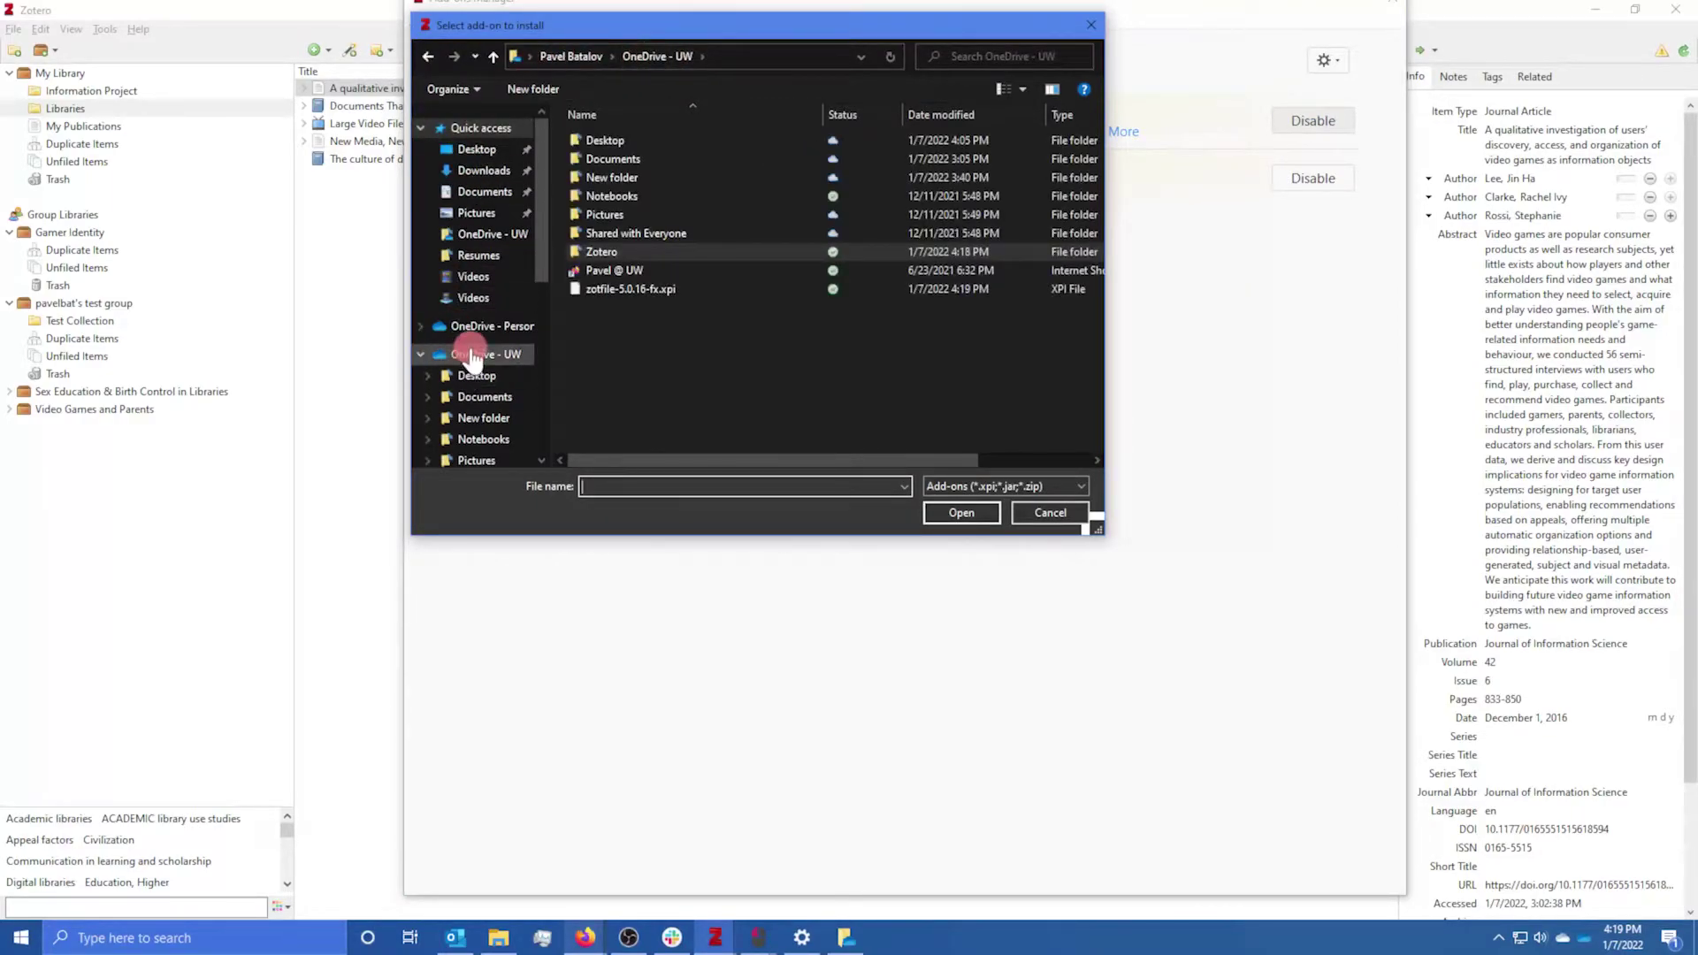
click(705, 292)
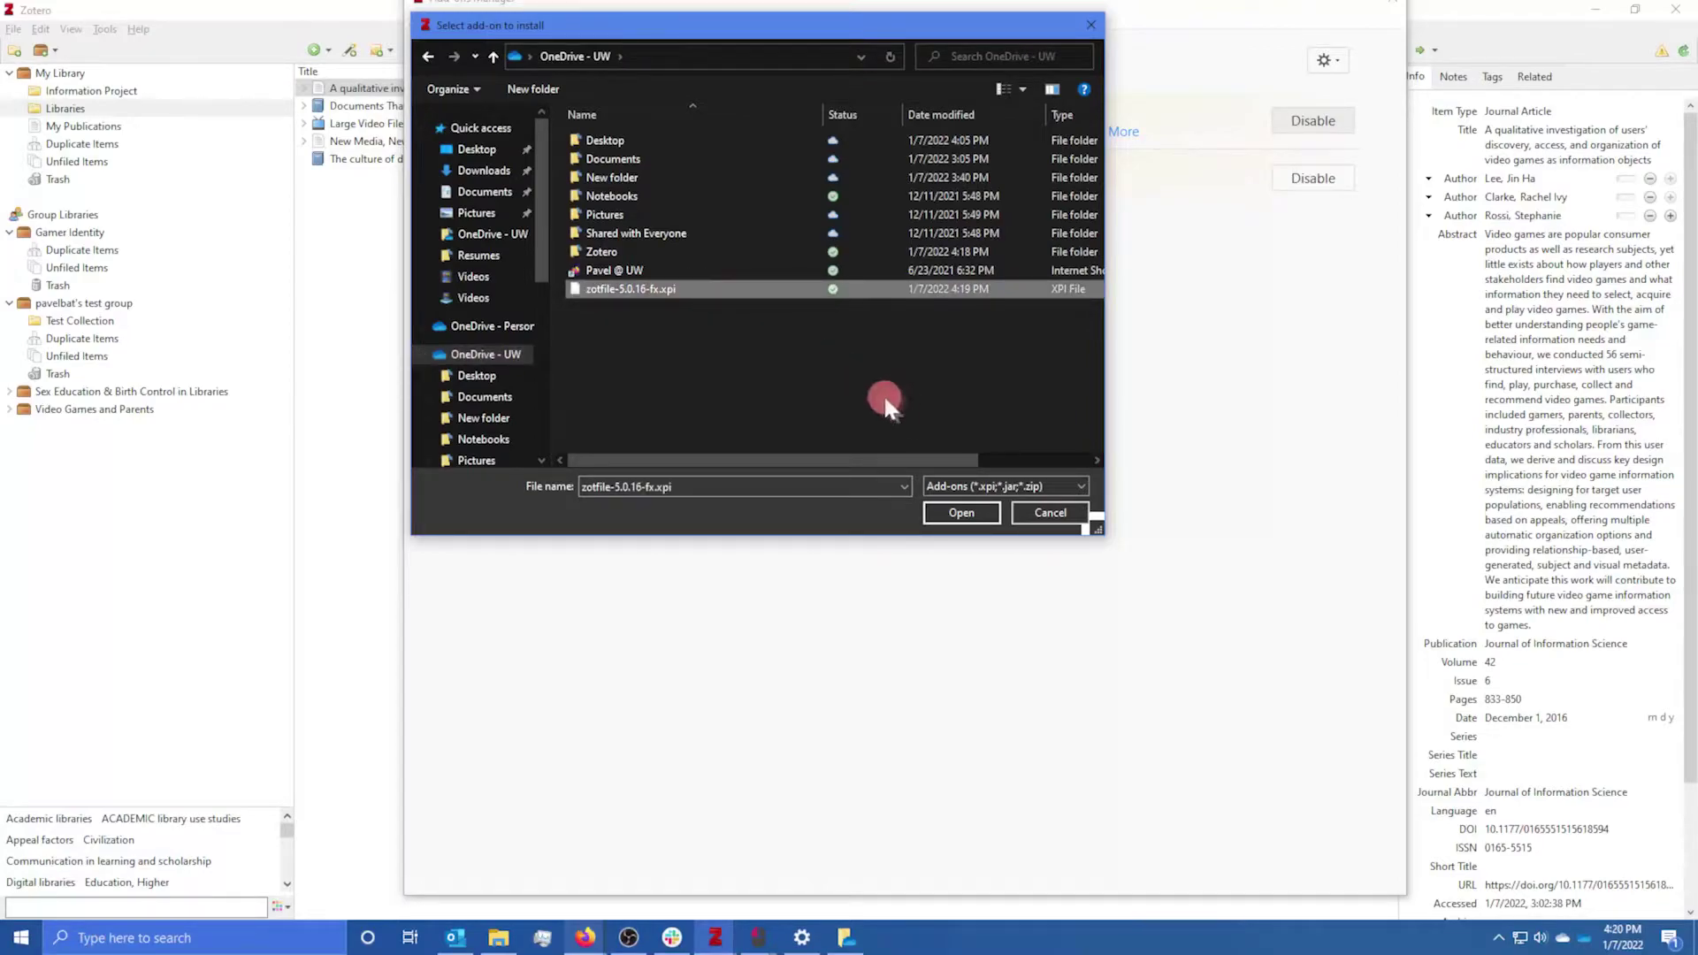
click(962, 513)
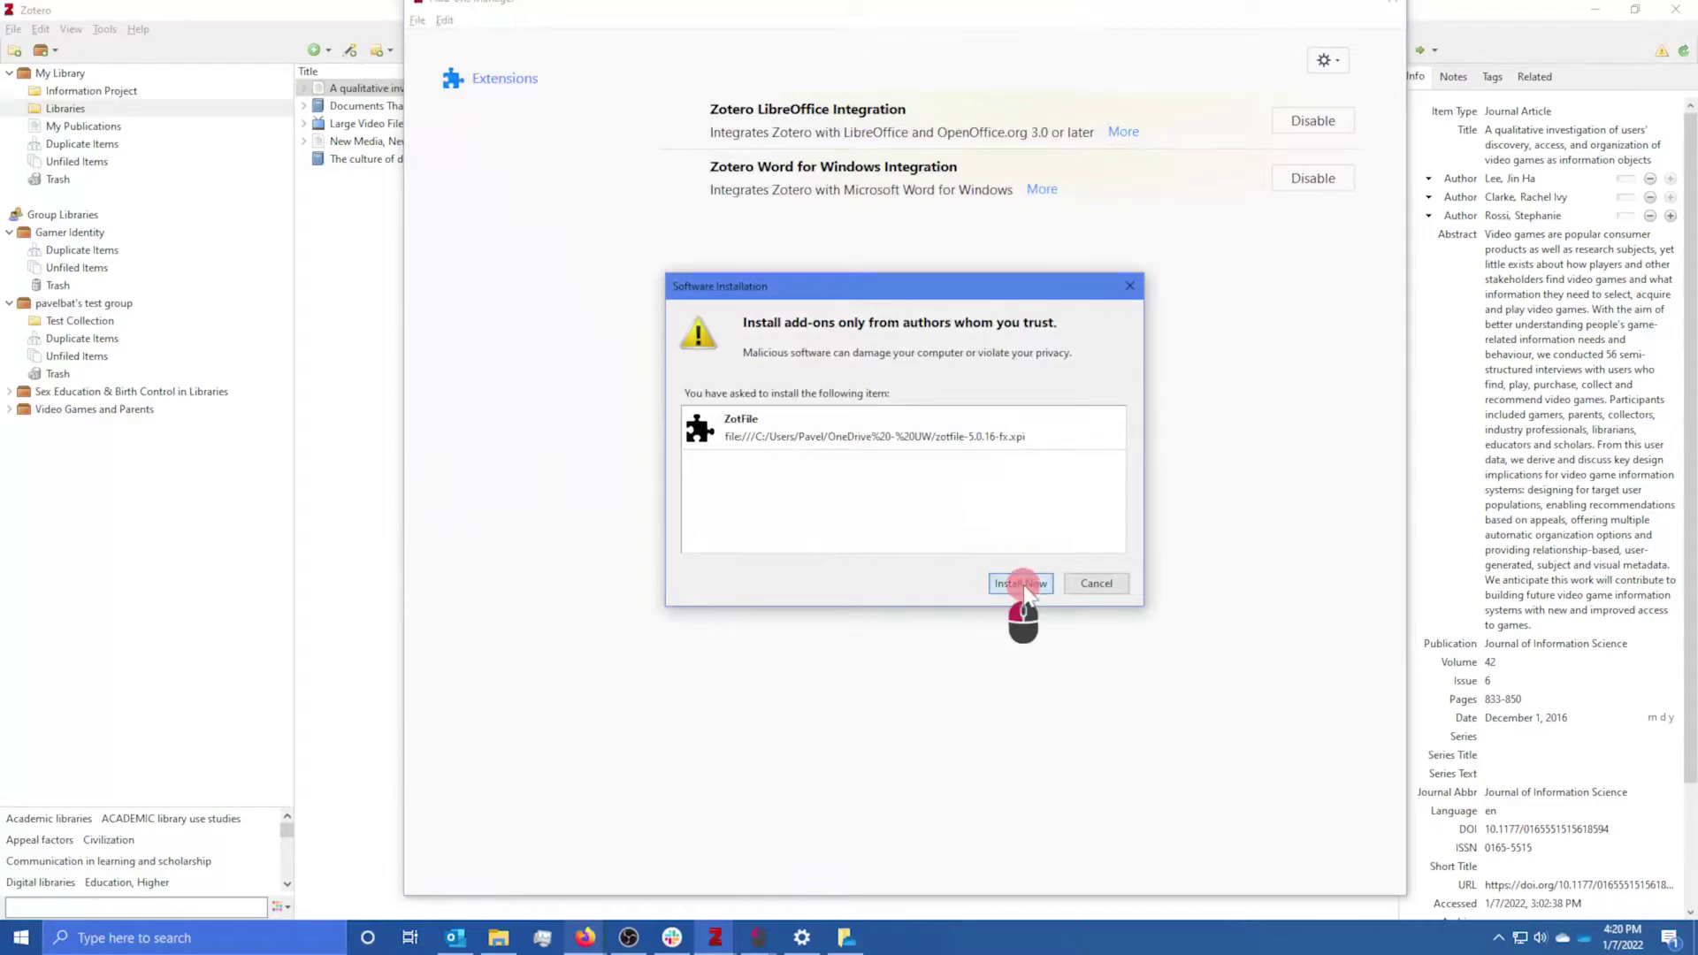
click(1021, 584)
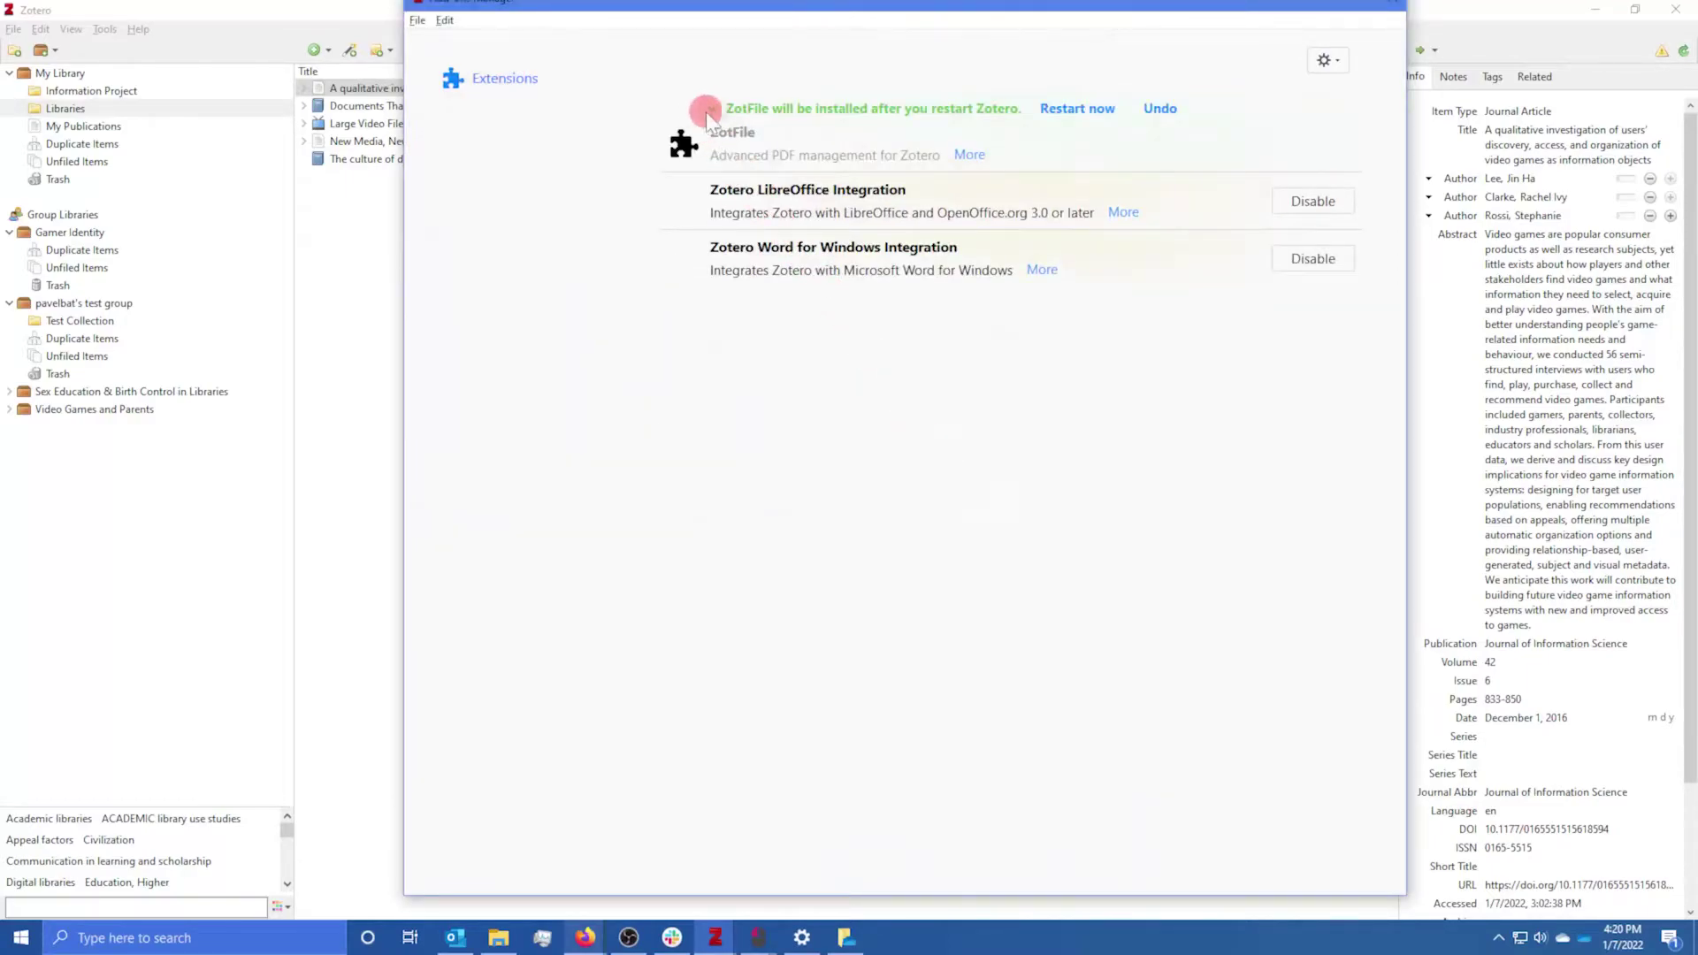
- Restart Zotero to complete the ZotFile installation and open the ZotFile Preferences
click(1094, 110)
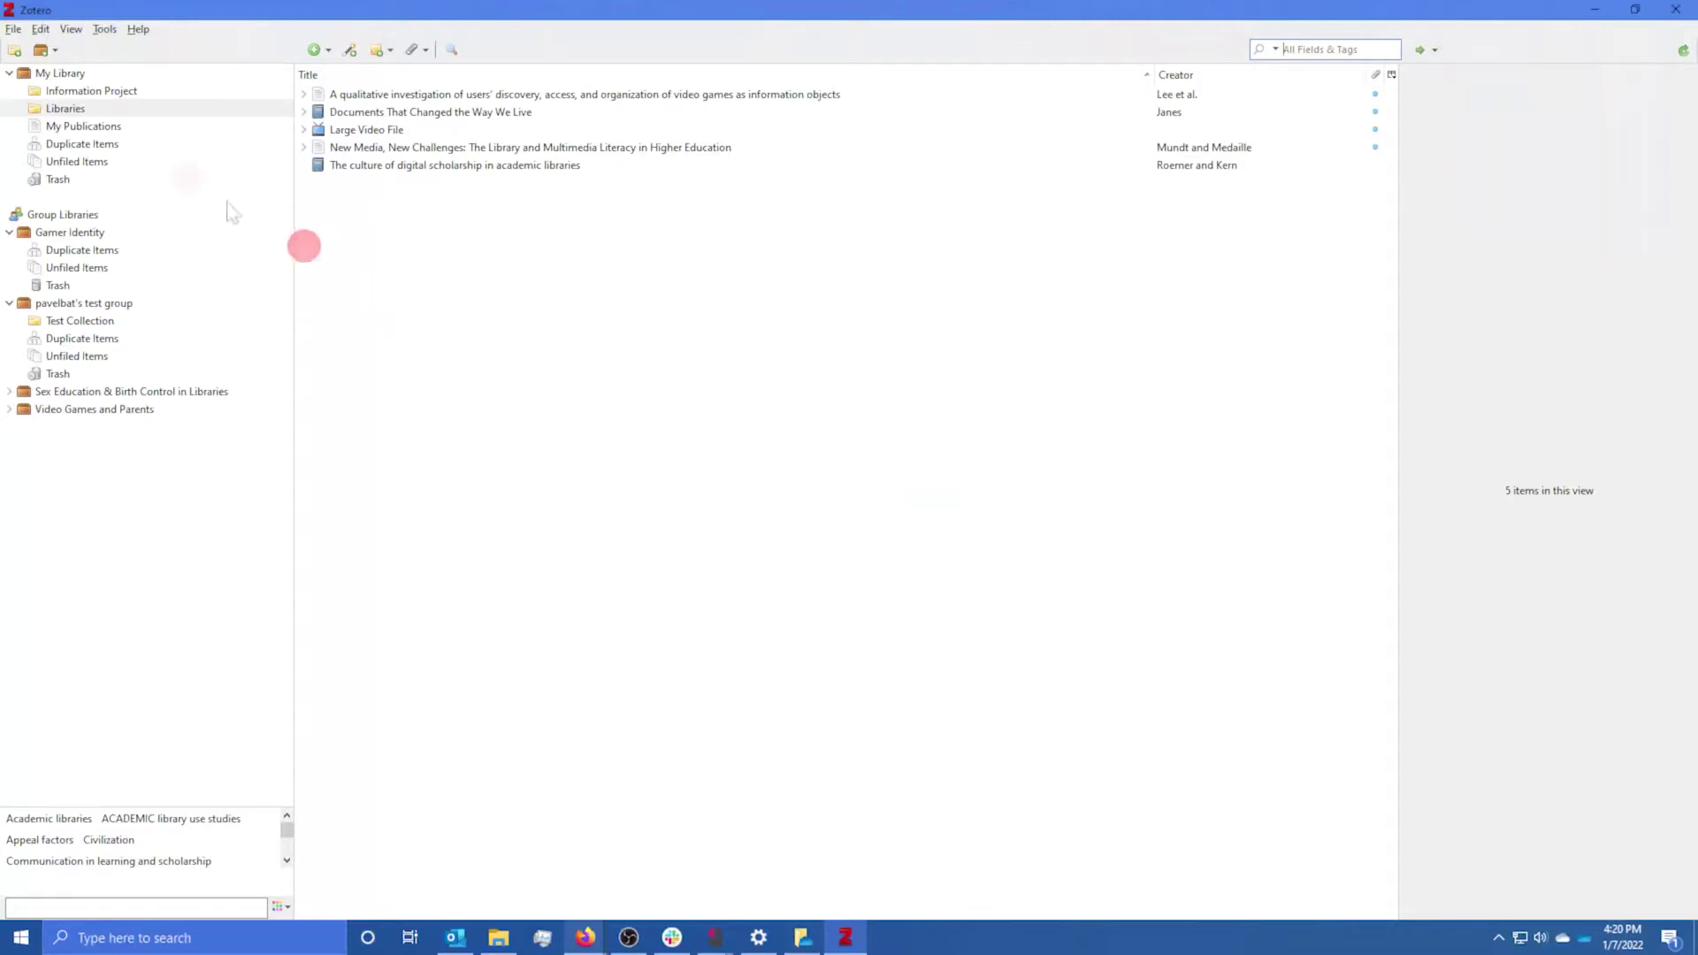
click(105, 29)
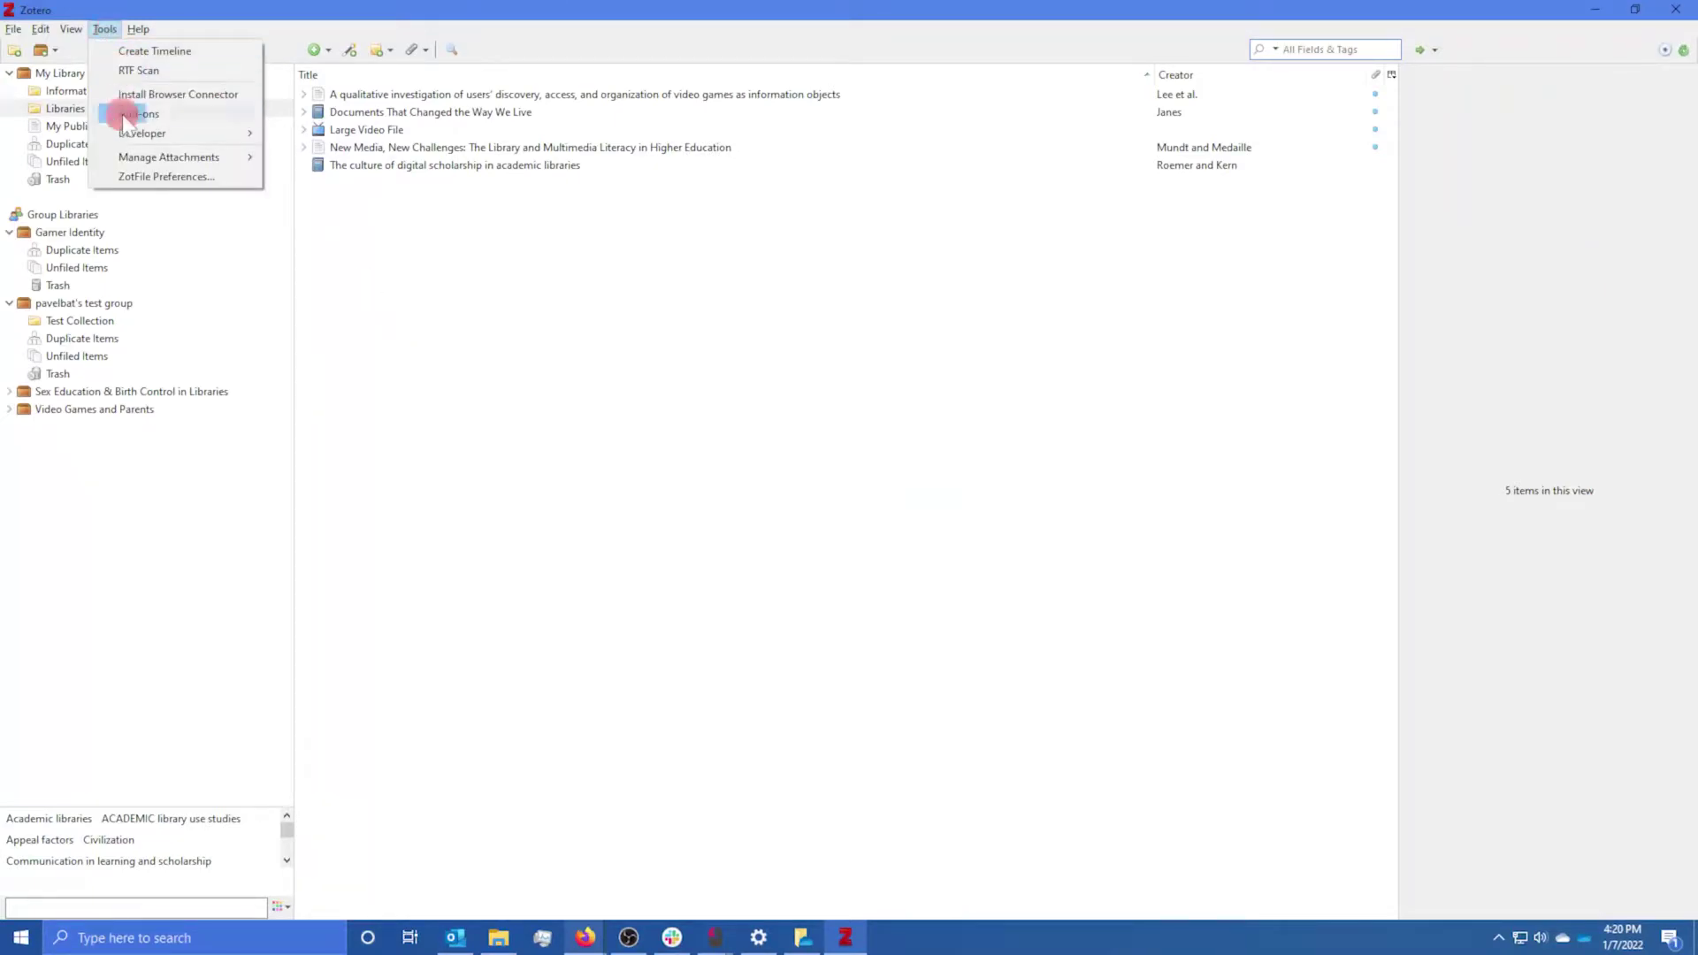
click(141, 177)
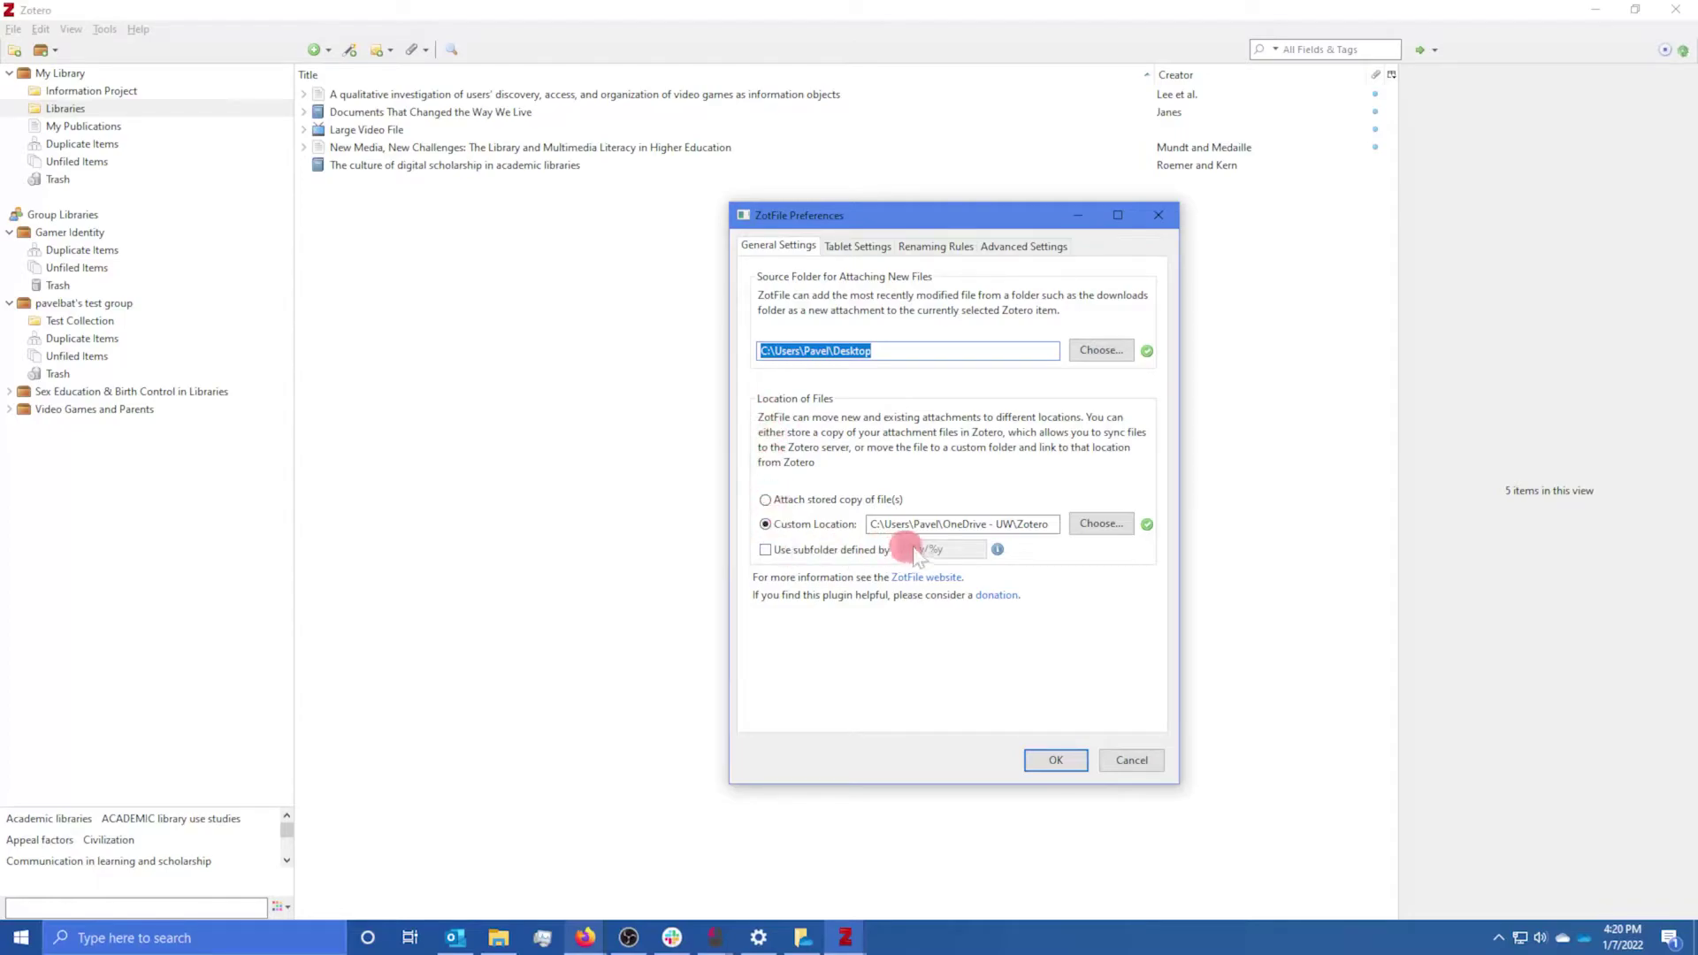
- Set ZotFile's custom location for attachment files to the Zotero folder inside OneDrive - UW
click(979, 528)
drag(989, 524, 1035, 525)
click(1102, 523)
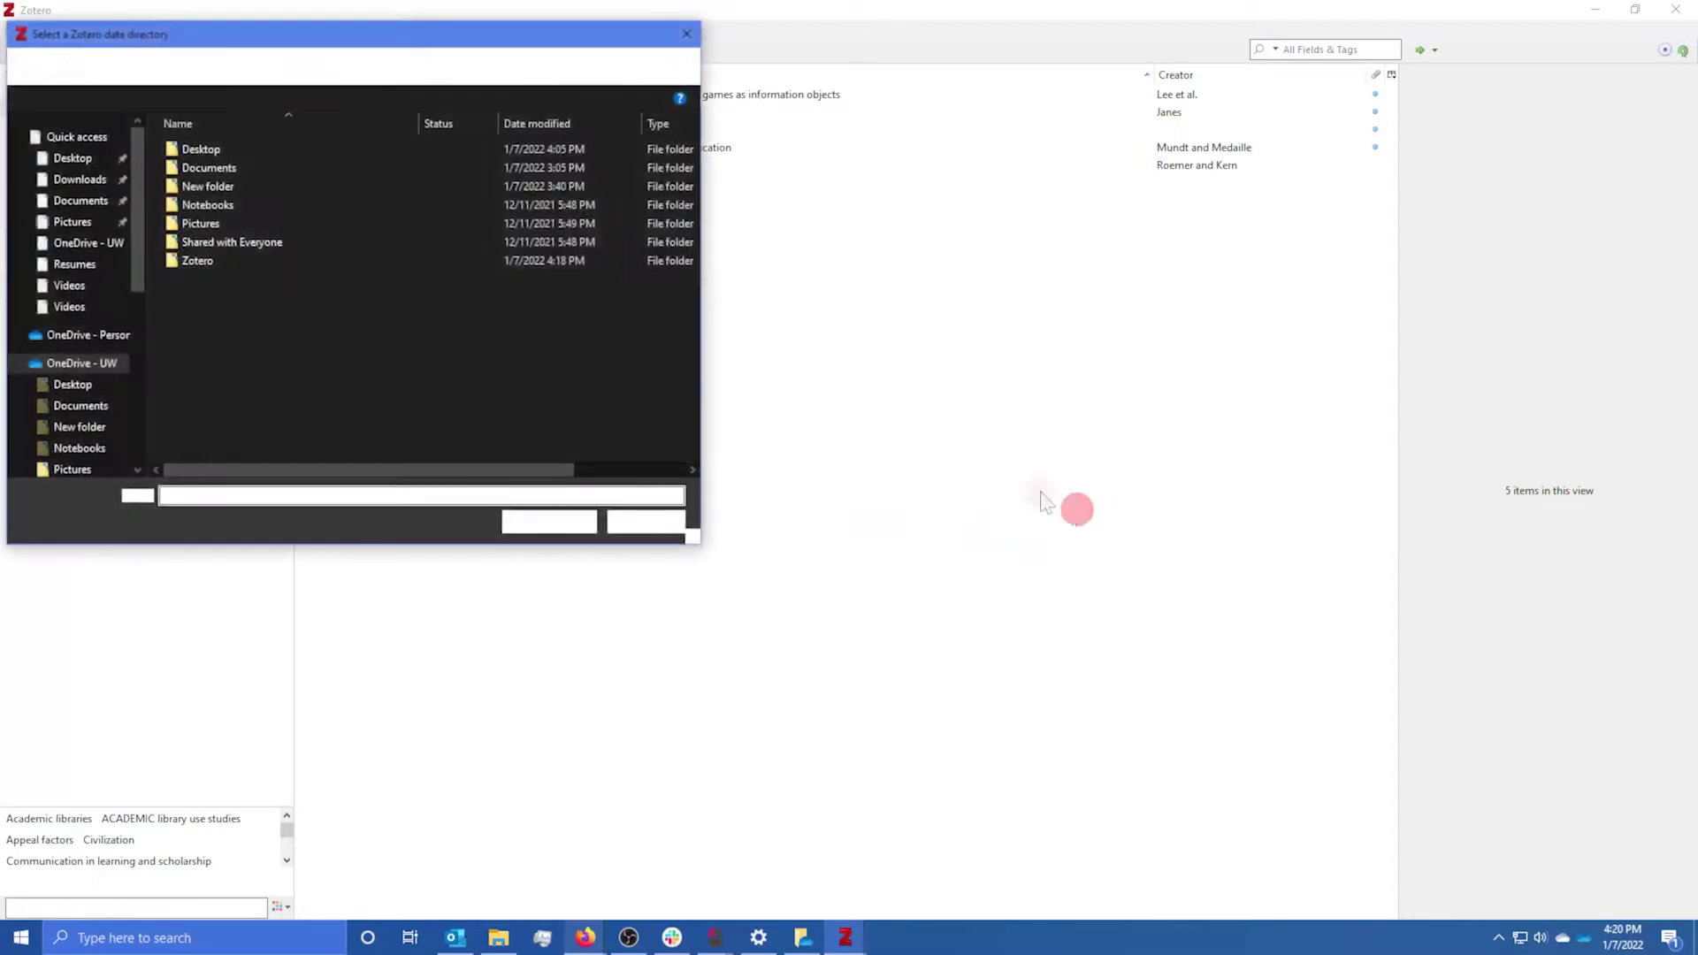
click(195, 264)
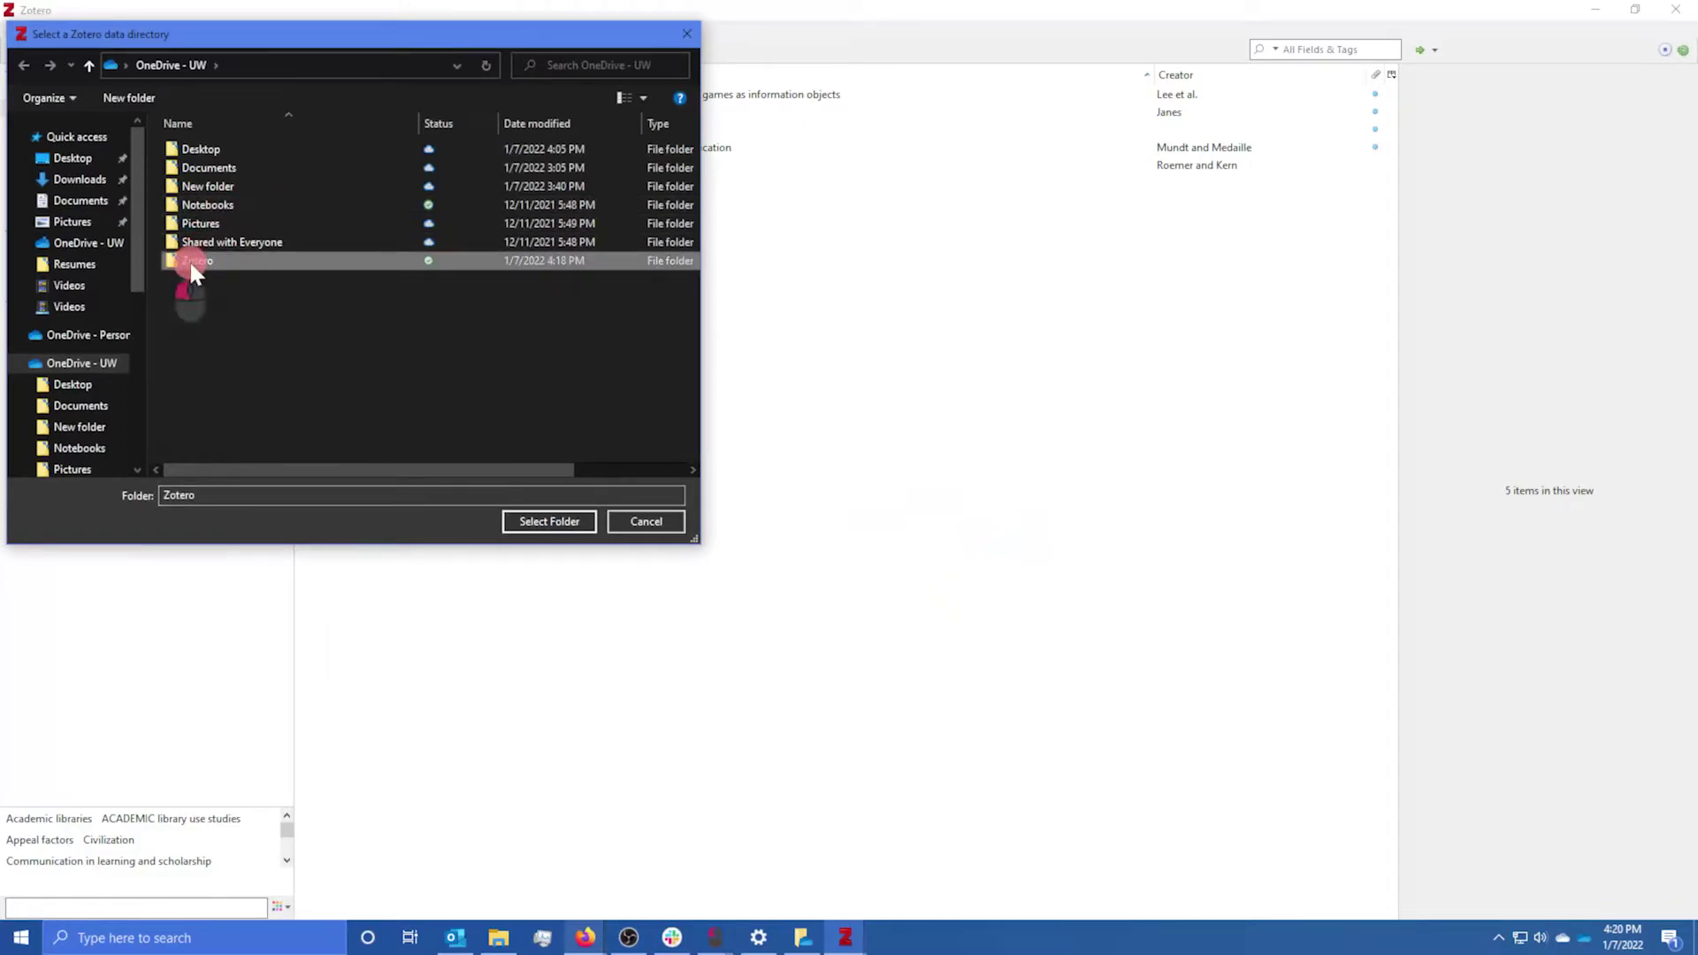
double_click(195, 263)
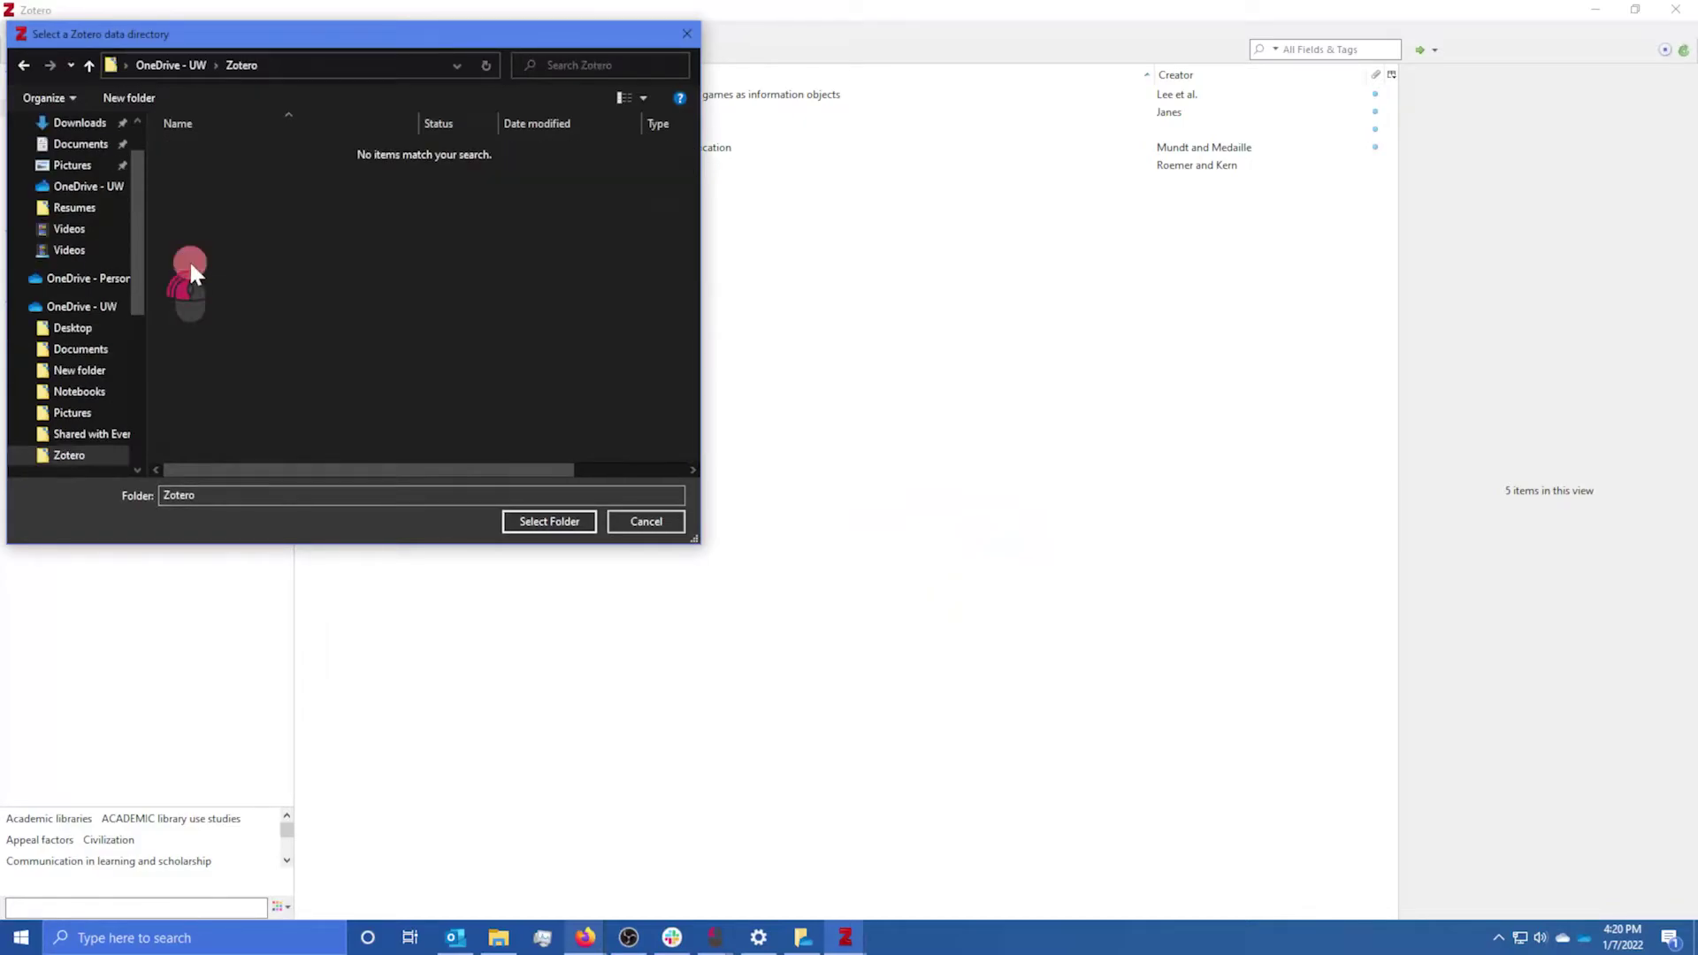
click(564, 523)
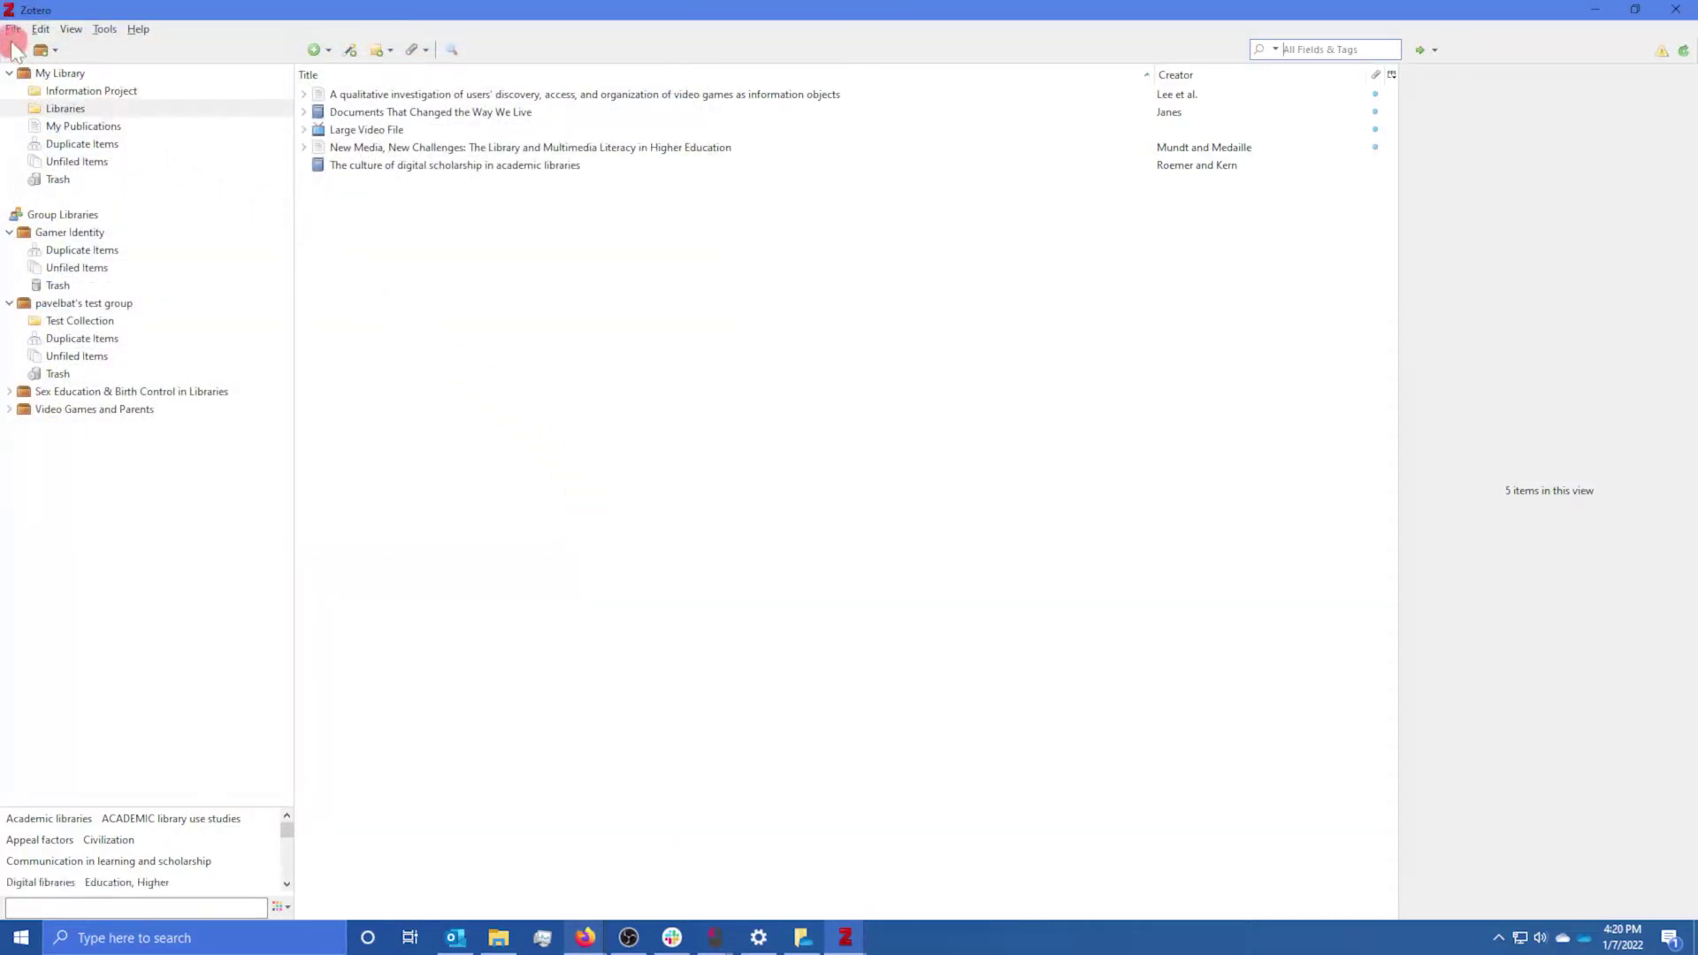
- In Zotero's advanced file and folder preferences, set the linked attachment base directory to the Zotero folder in OneDrive - UW
click(44, 31)
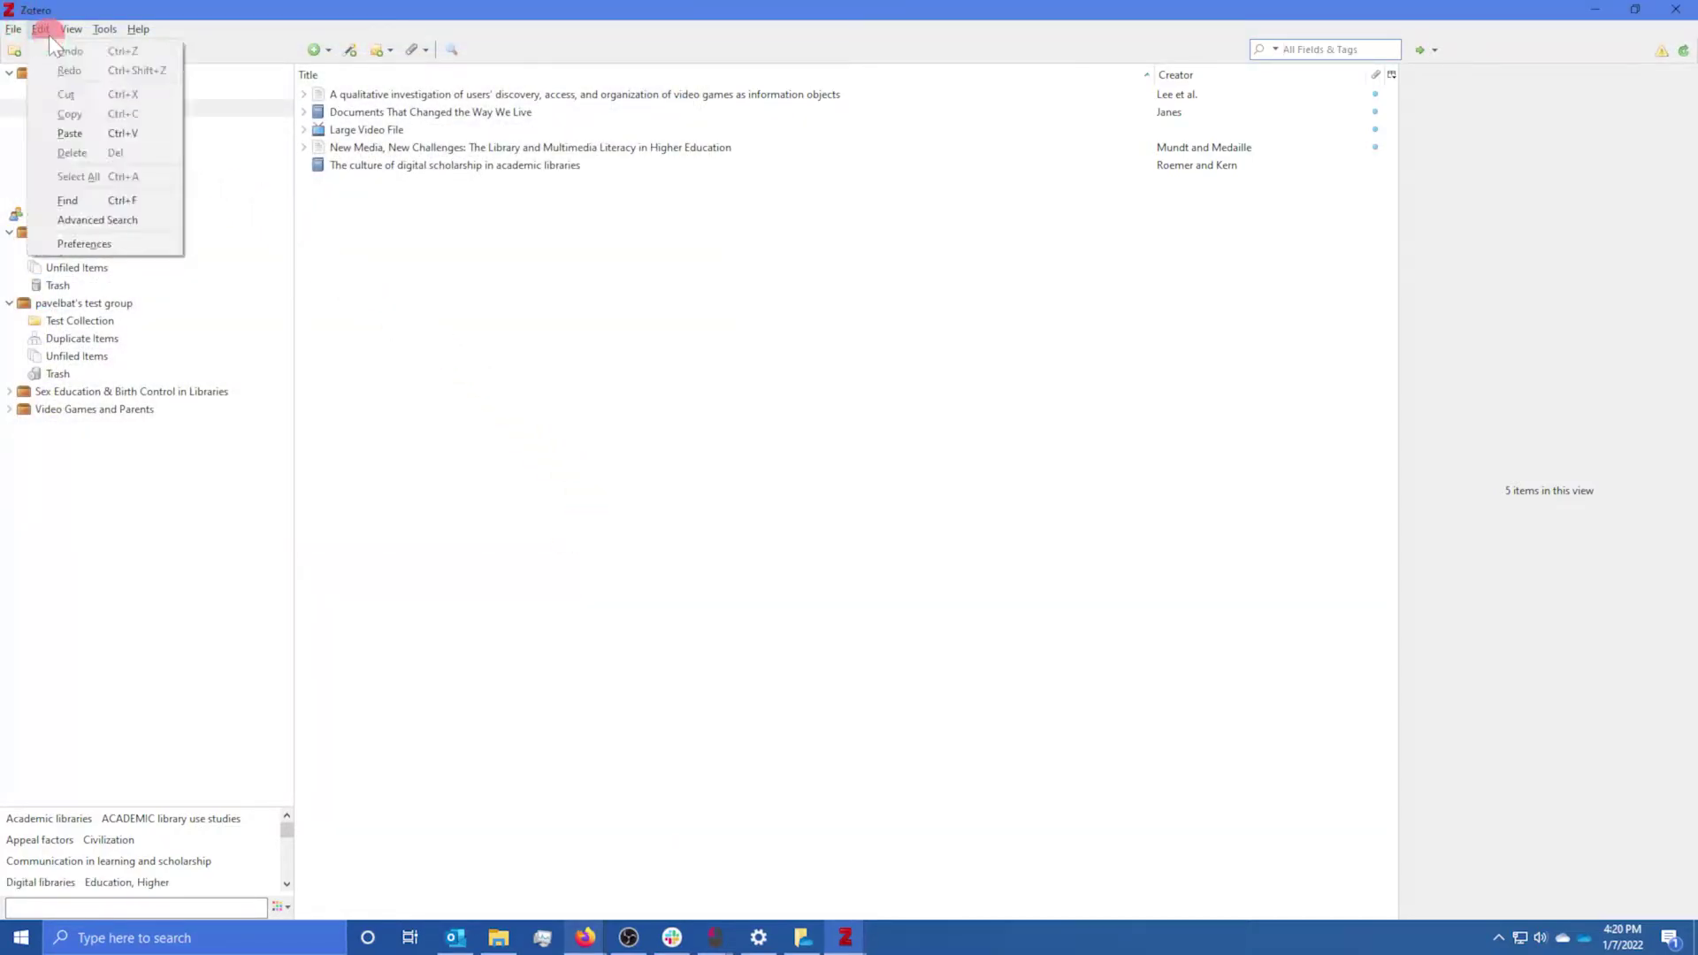
click(79, 244)
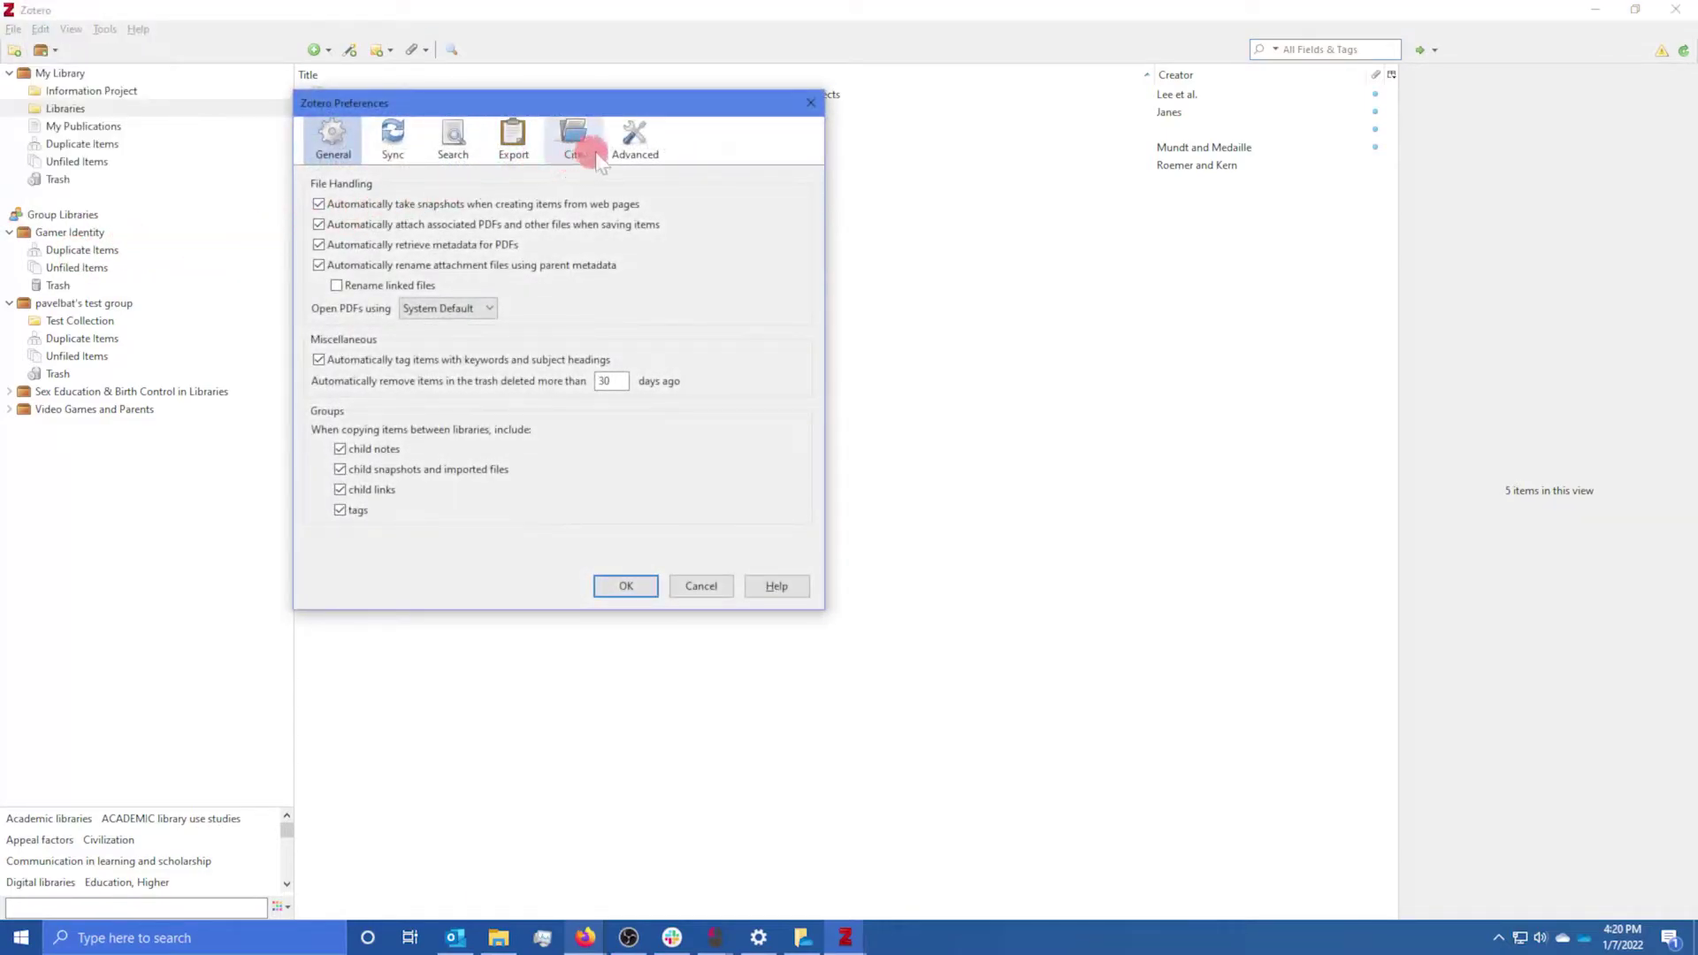
click(644, 146)
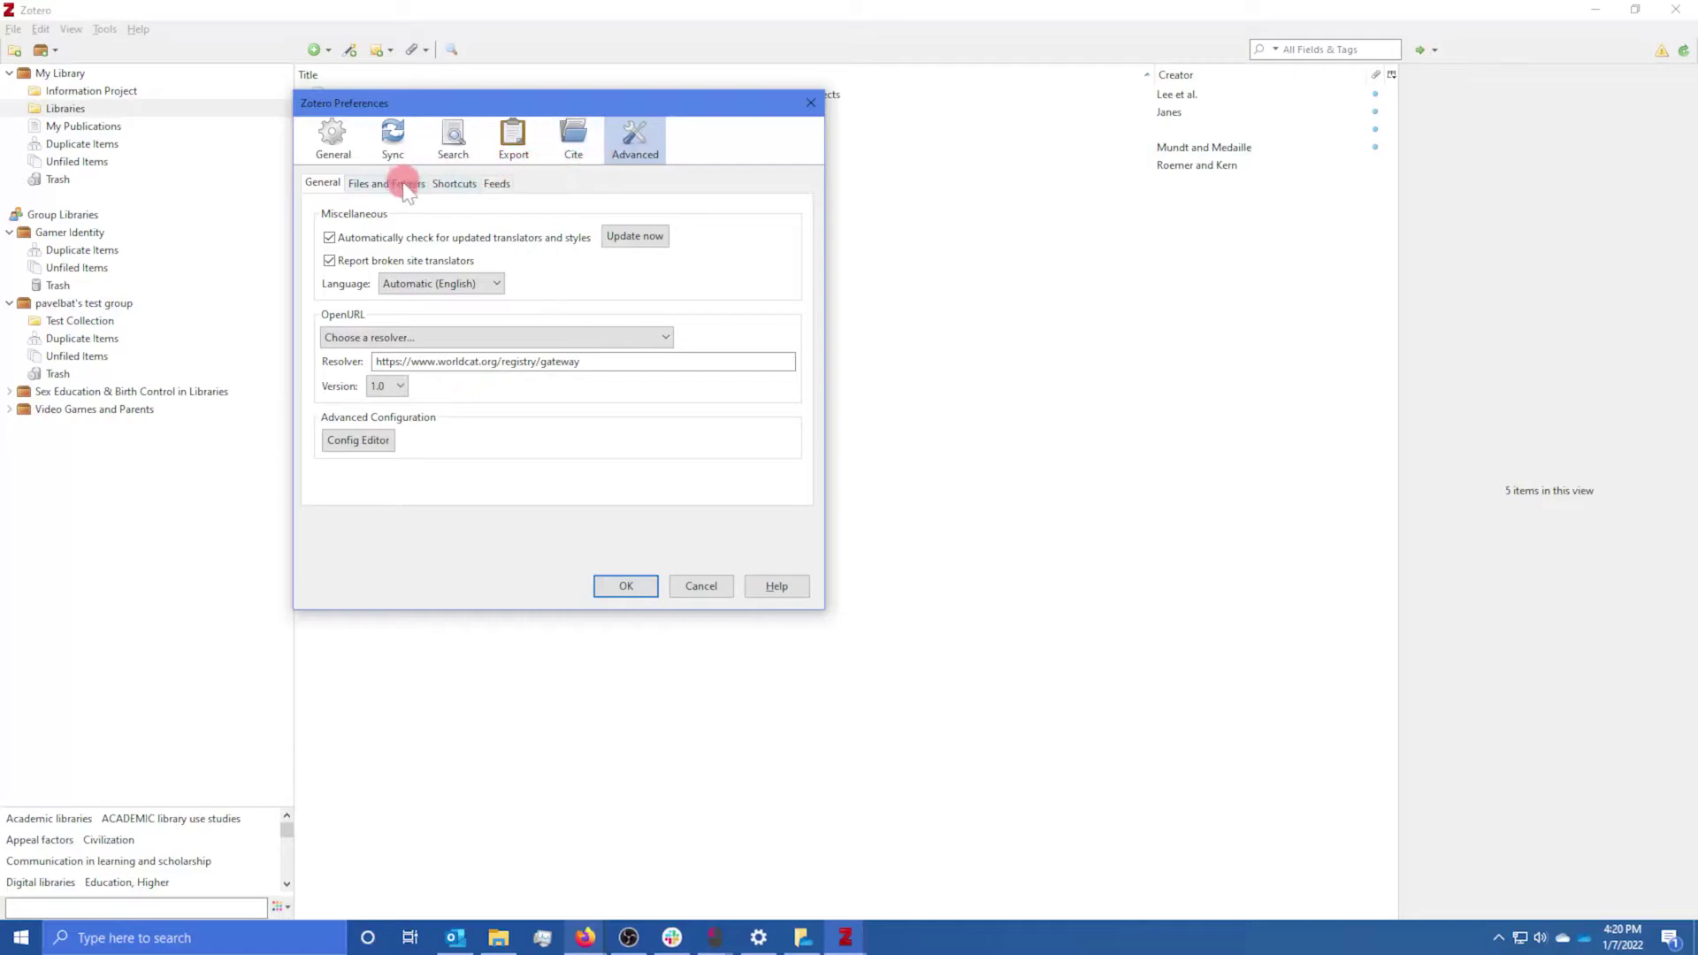
click(396, 183)
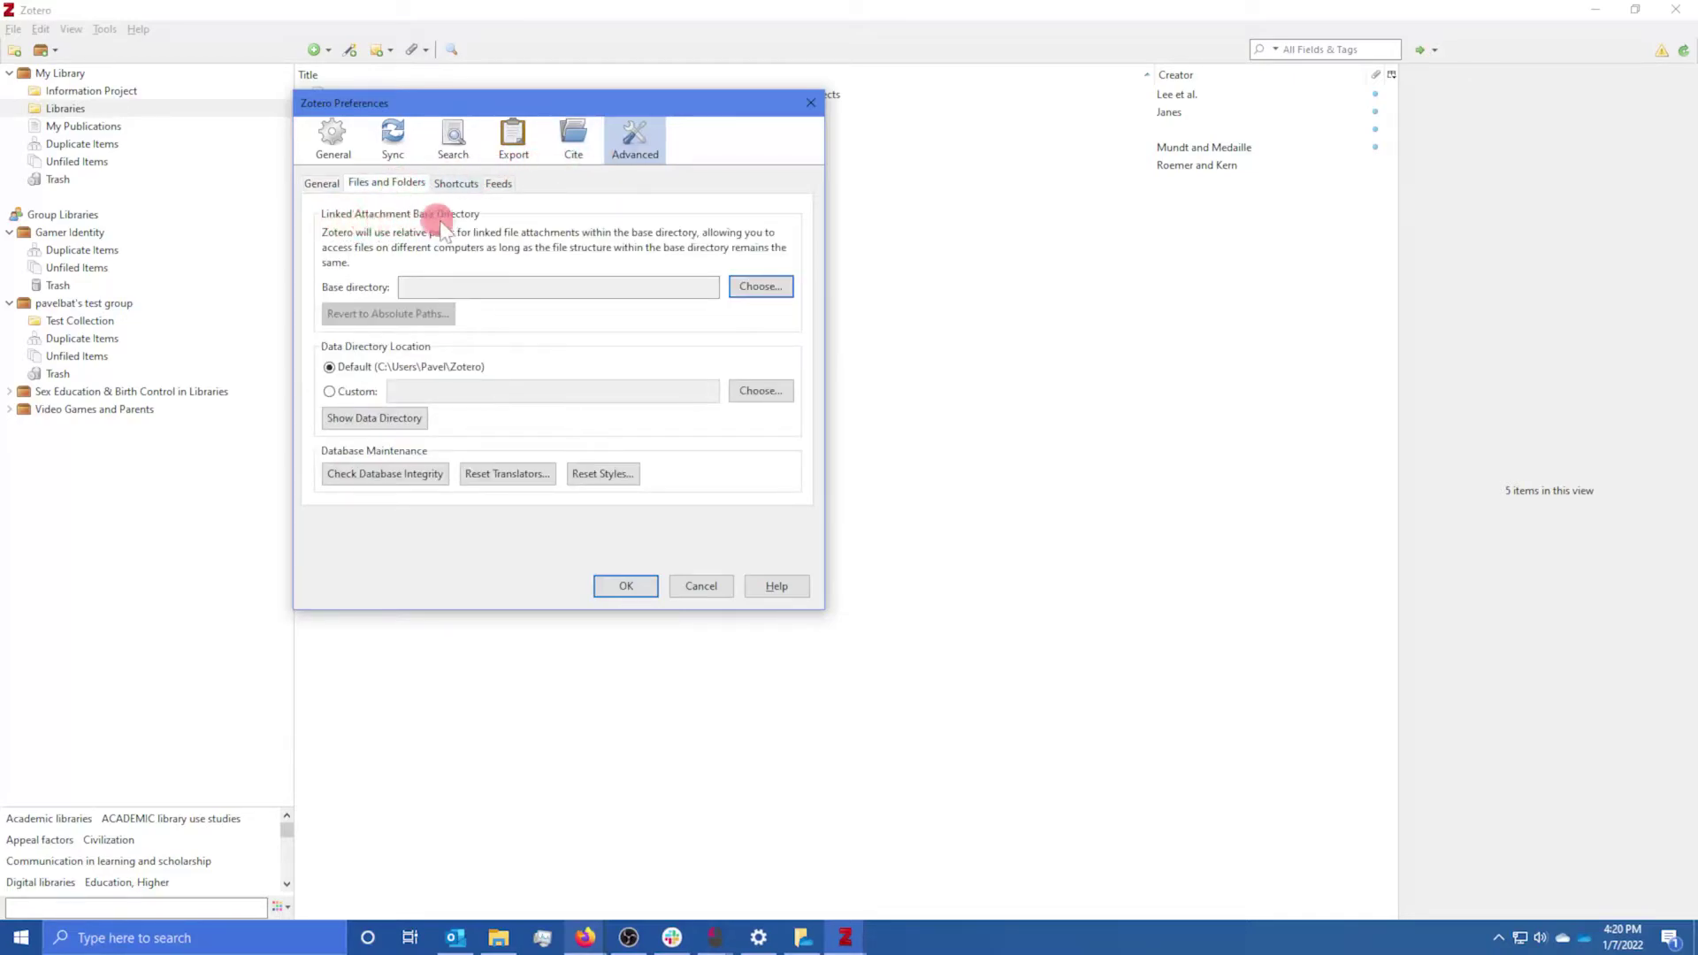
click(743, 288)
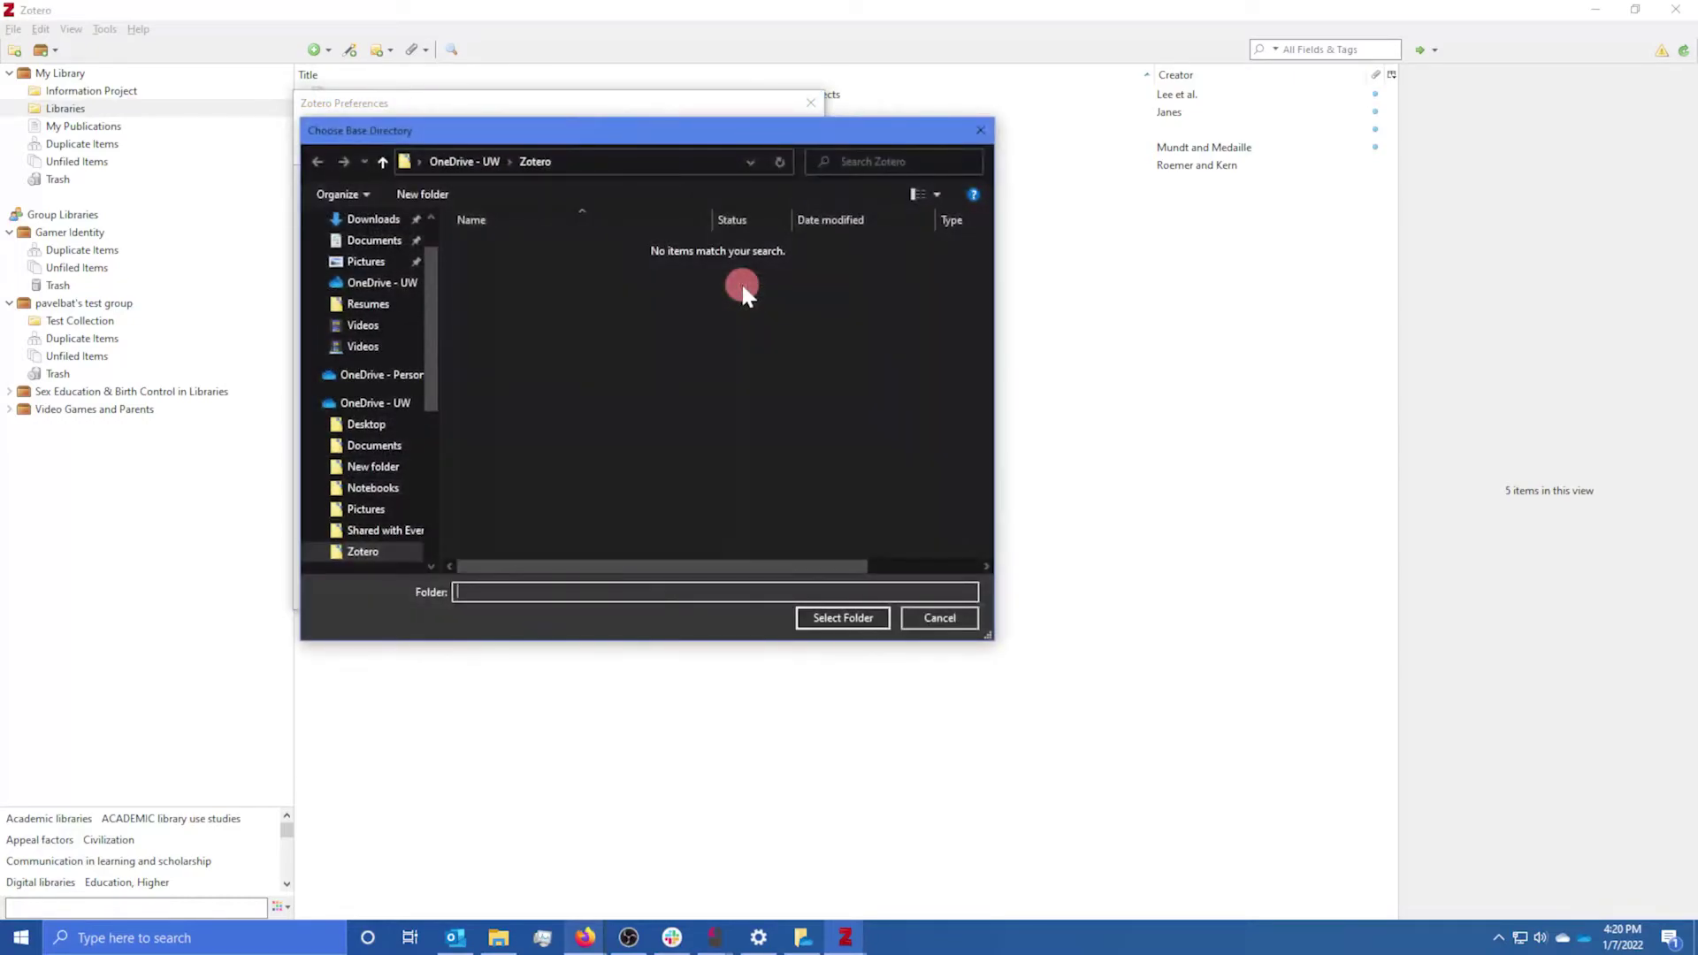
click(591, 158)
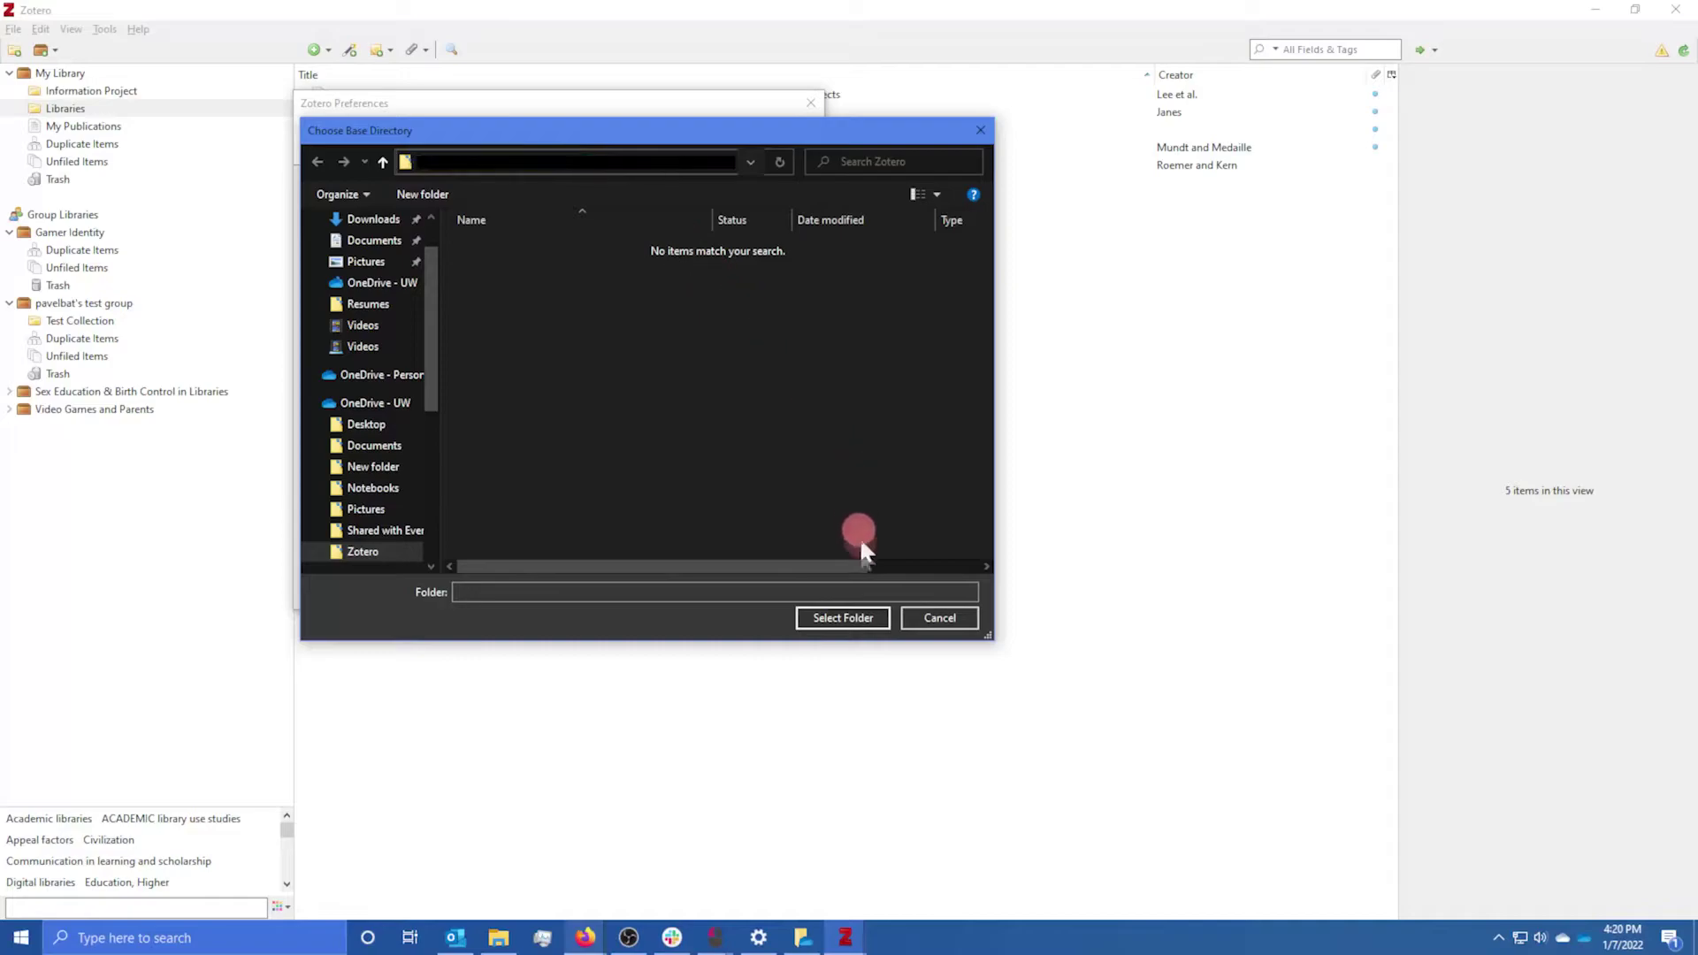
click(843, 617)
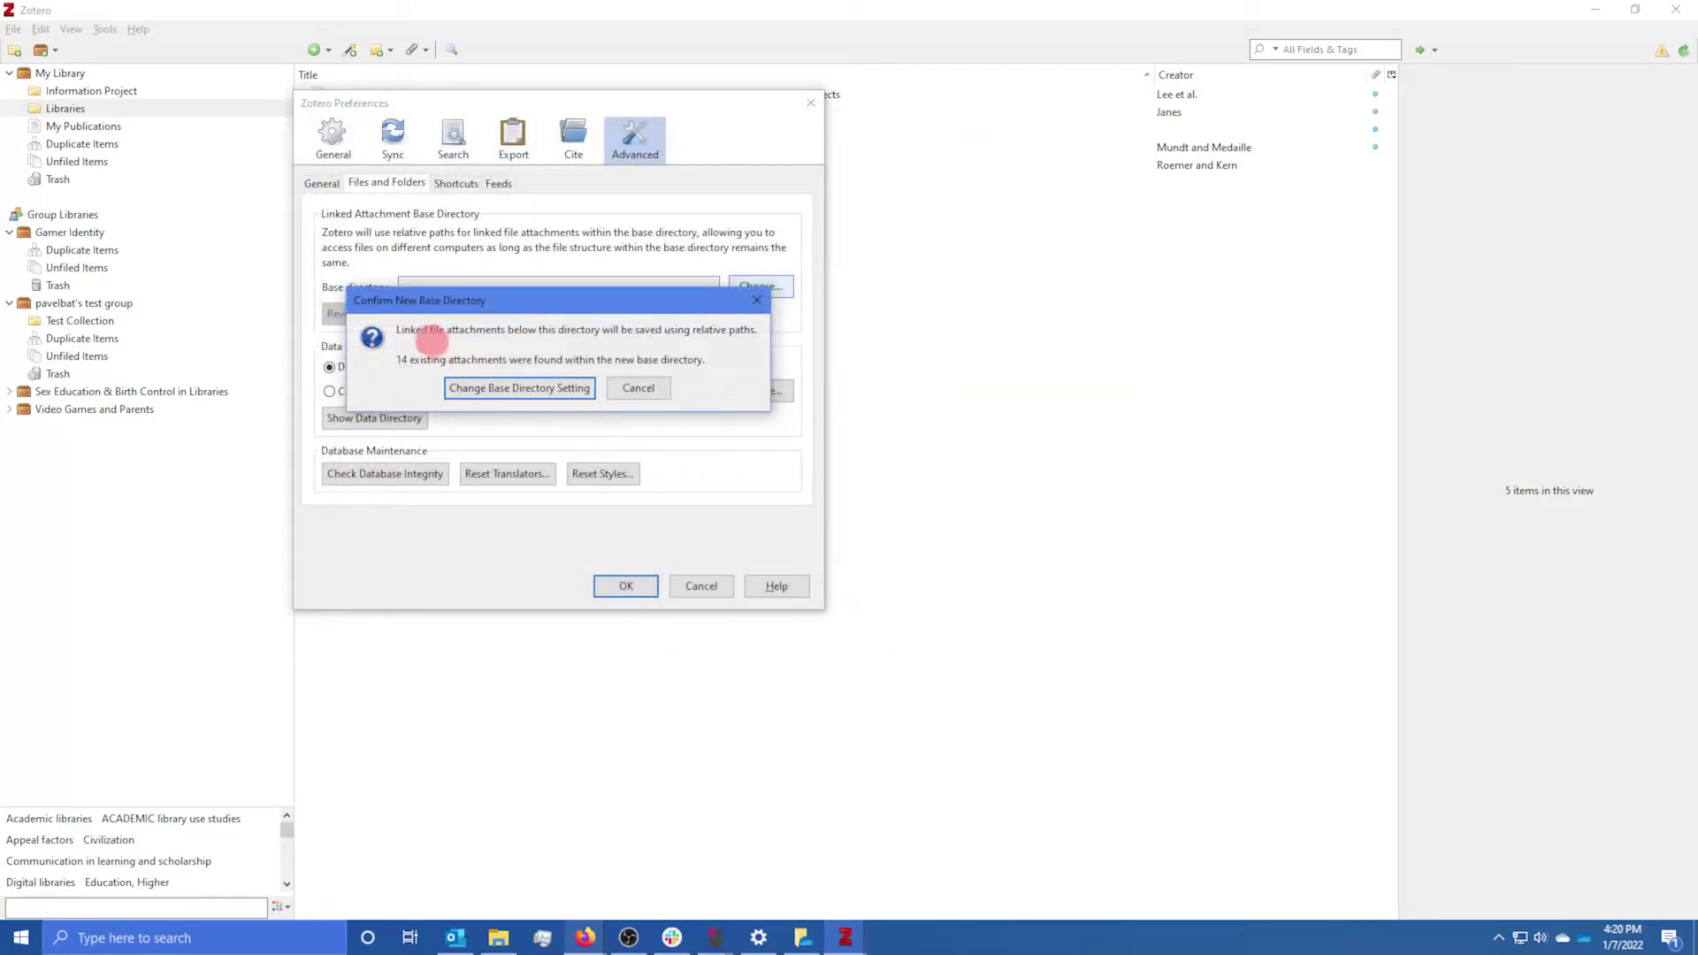
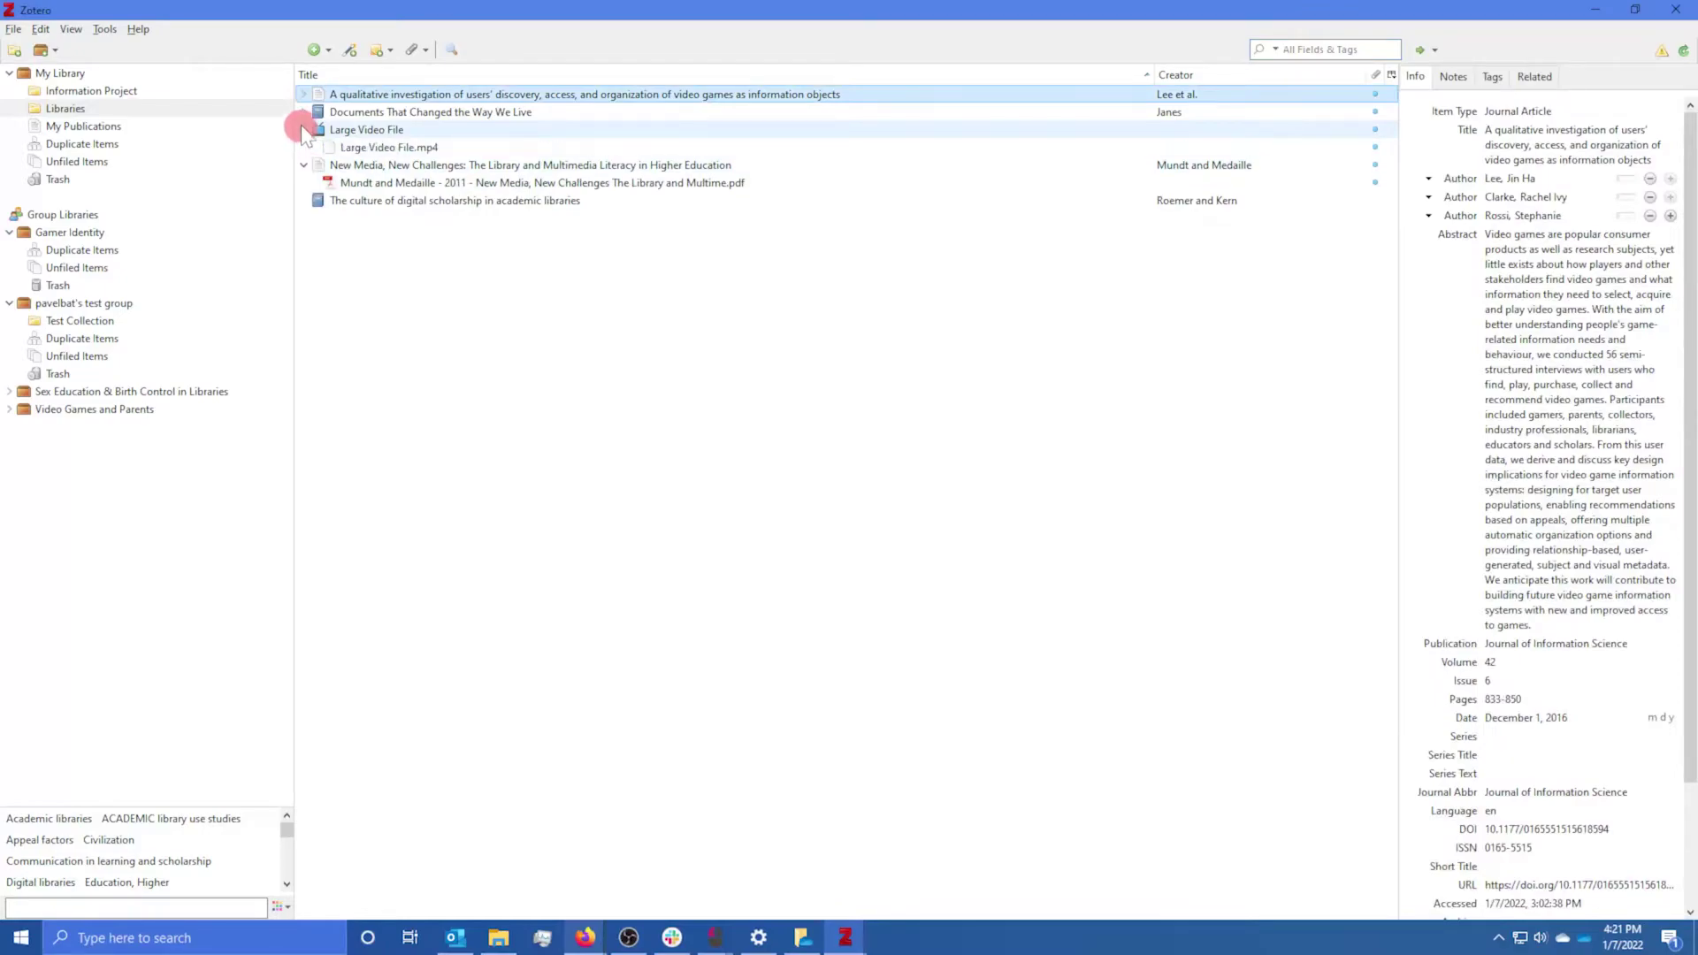
- Expand the items in the Libraries collection, select them all, and move and rename their attachments with ZotFile's Rename Attachments
click(304, 94)
click(337, 243)
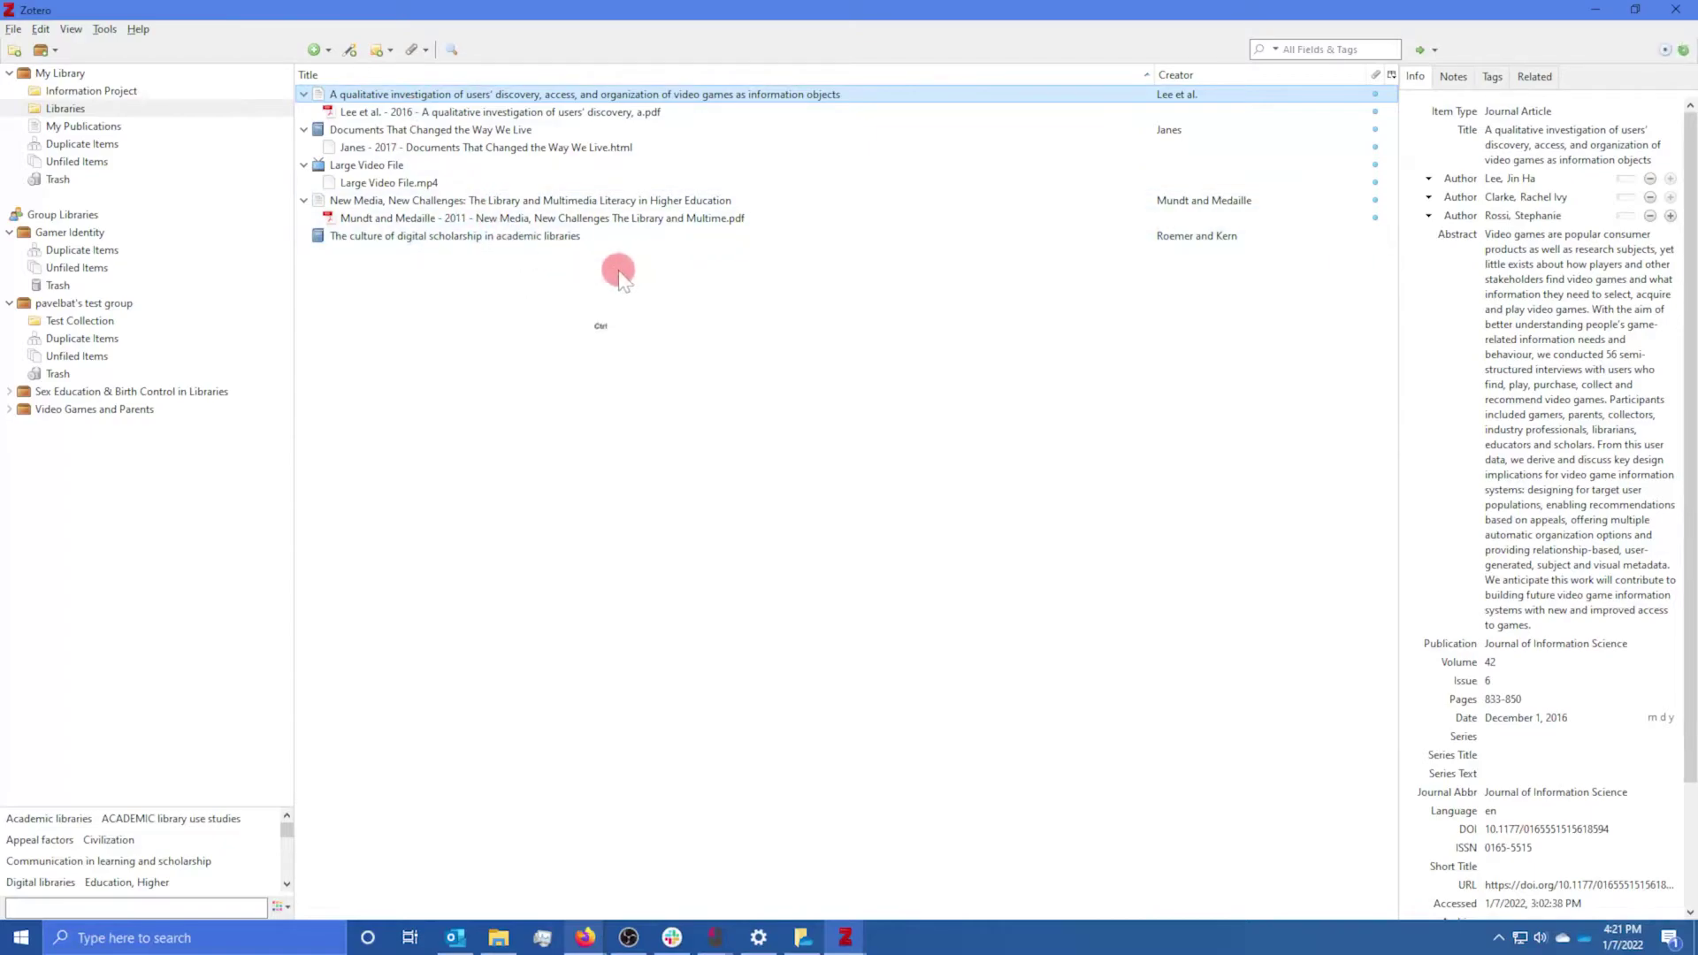
click(438, 234)
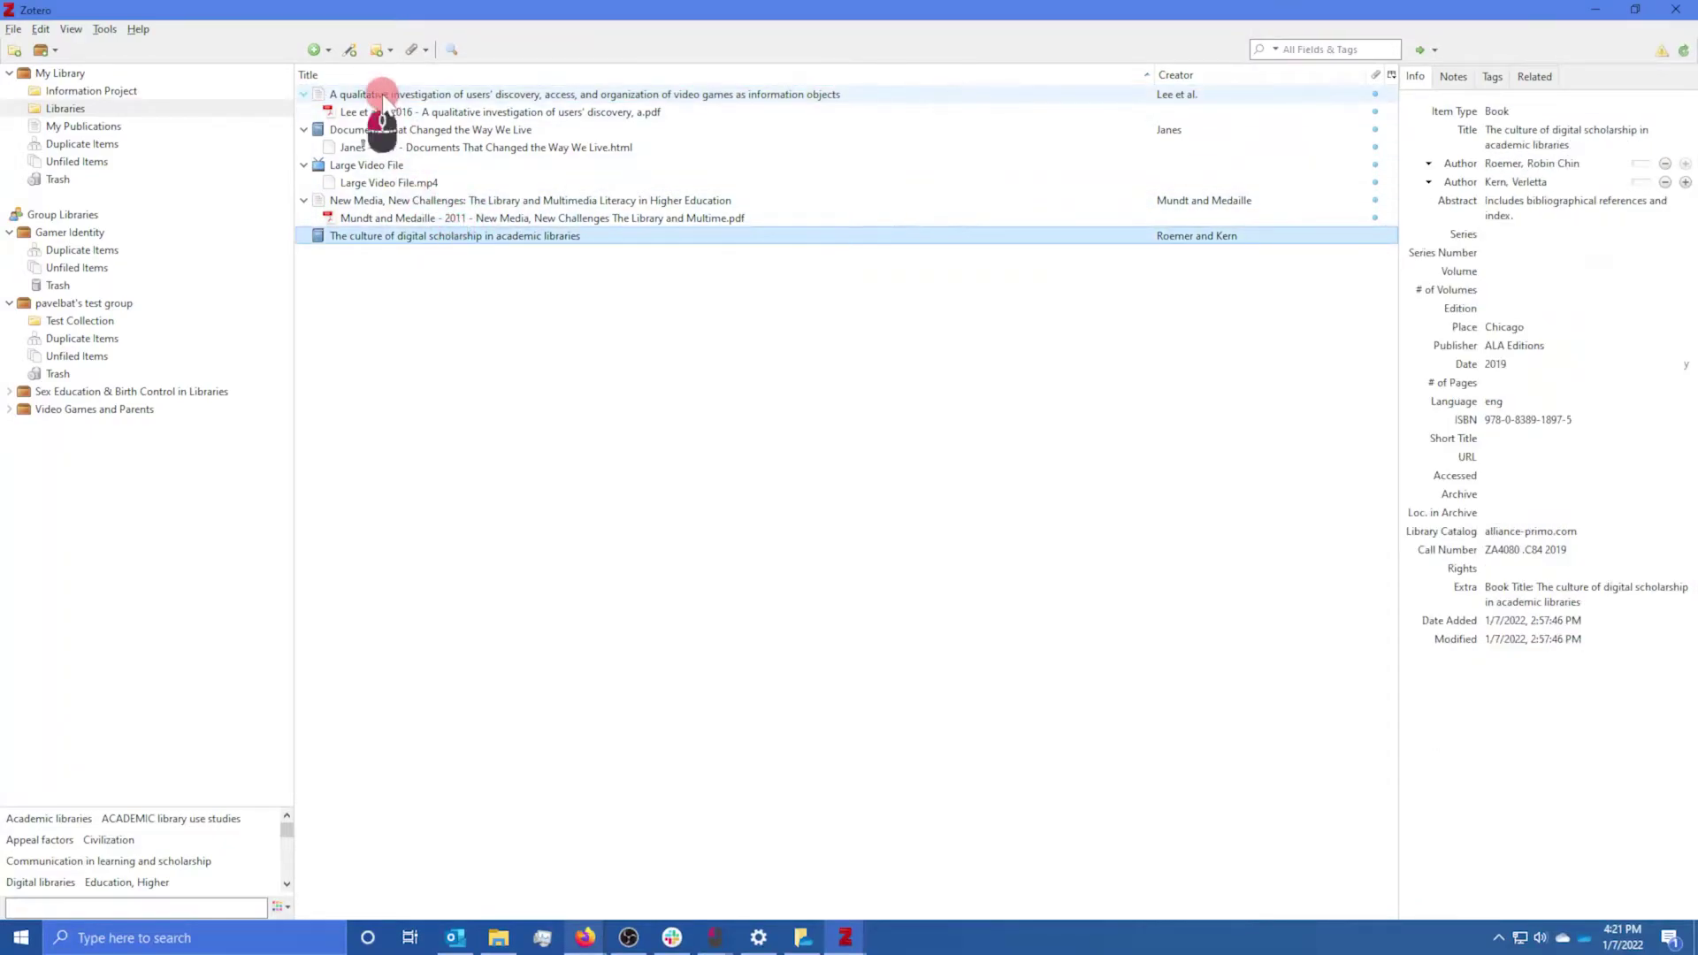
shift+click(381, 96)
right_click(394, 99)
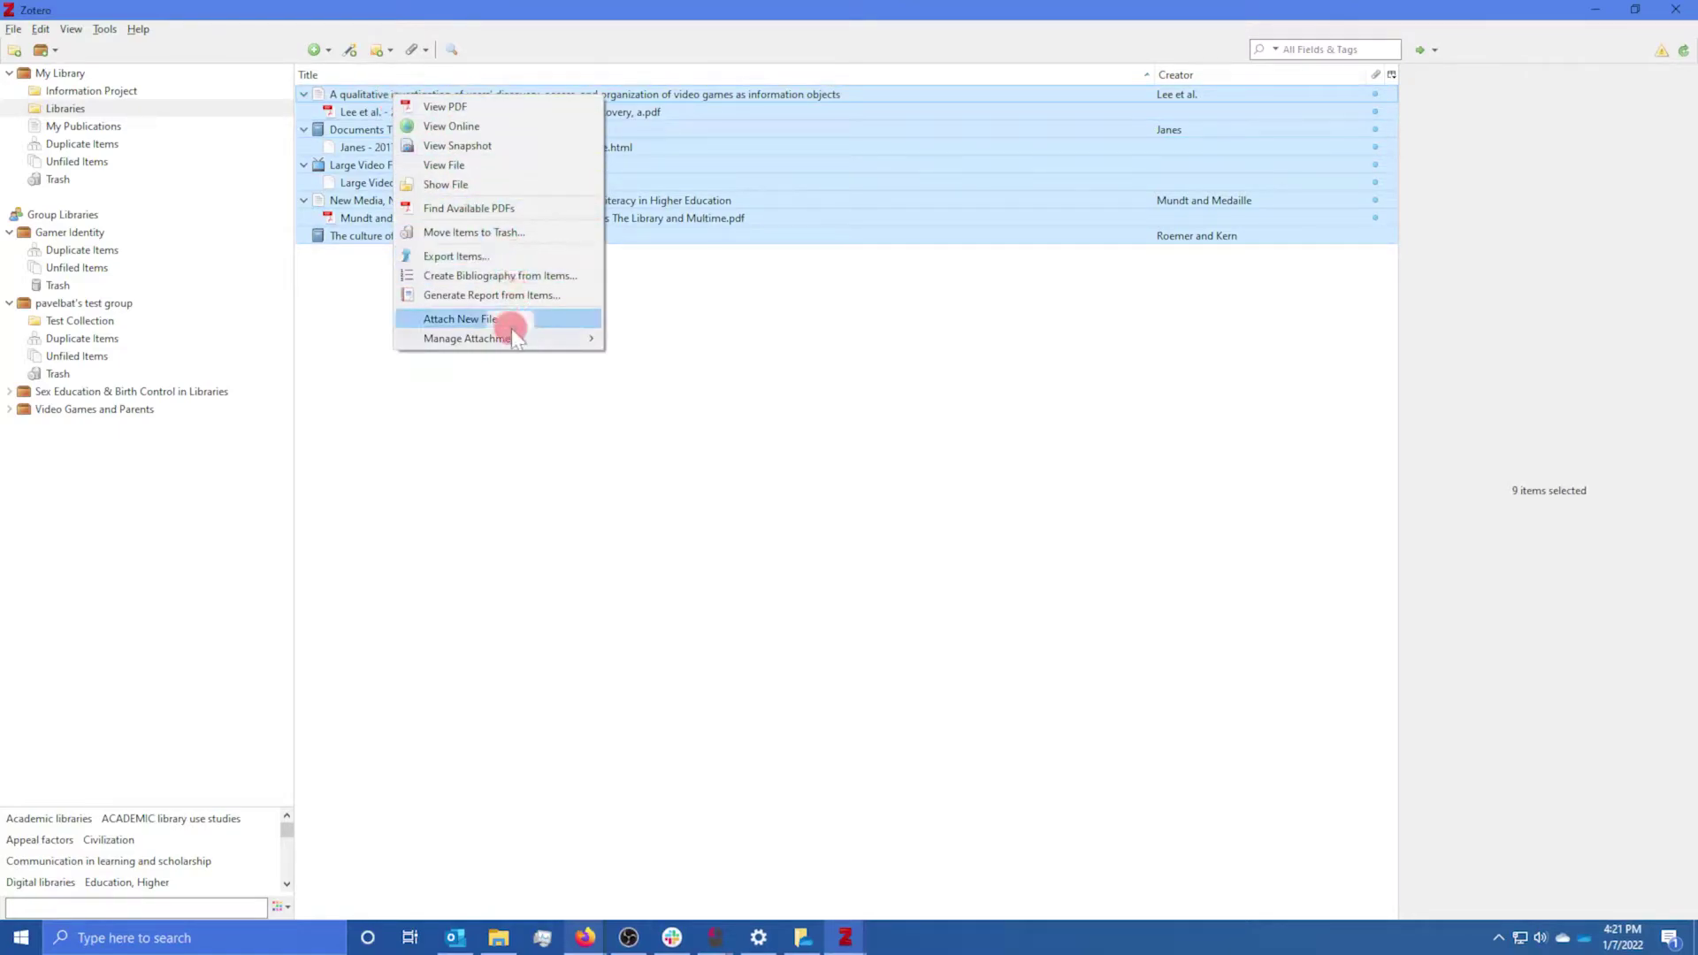
mouse_move(513, 336)
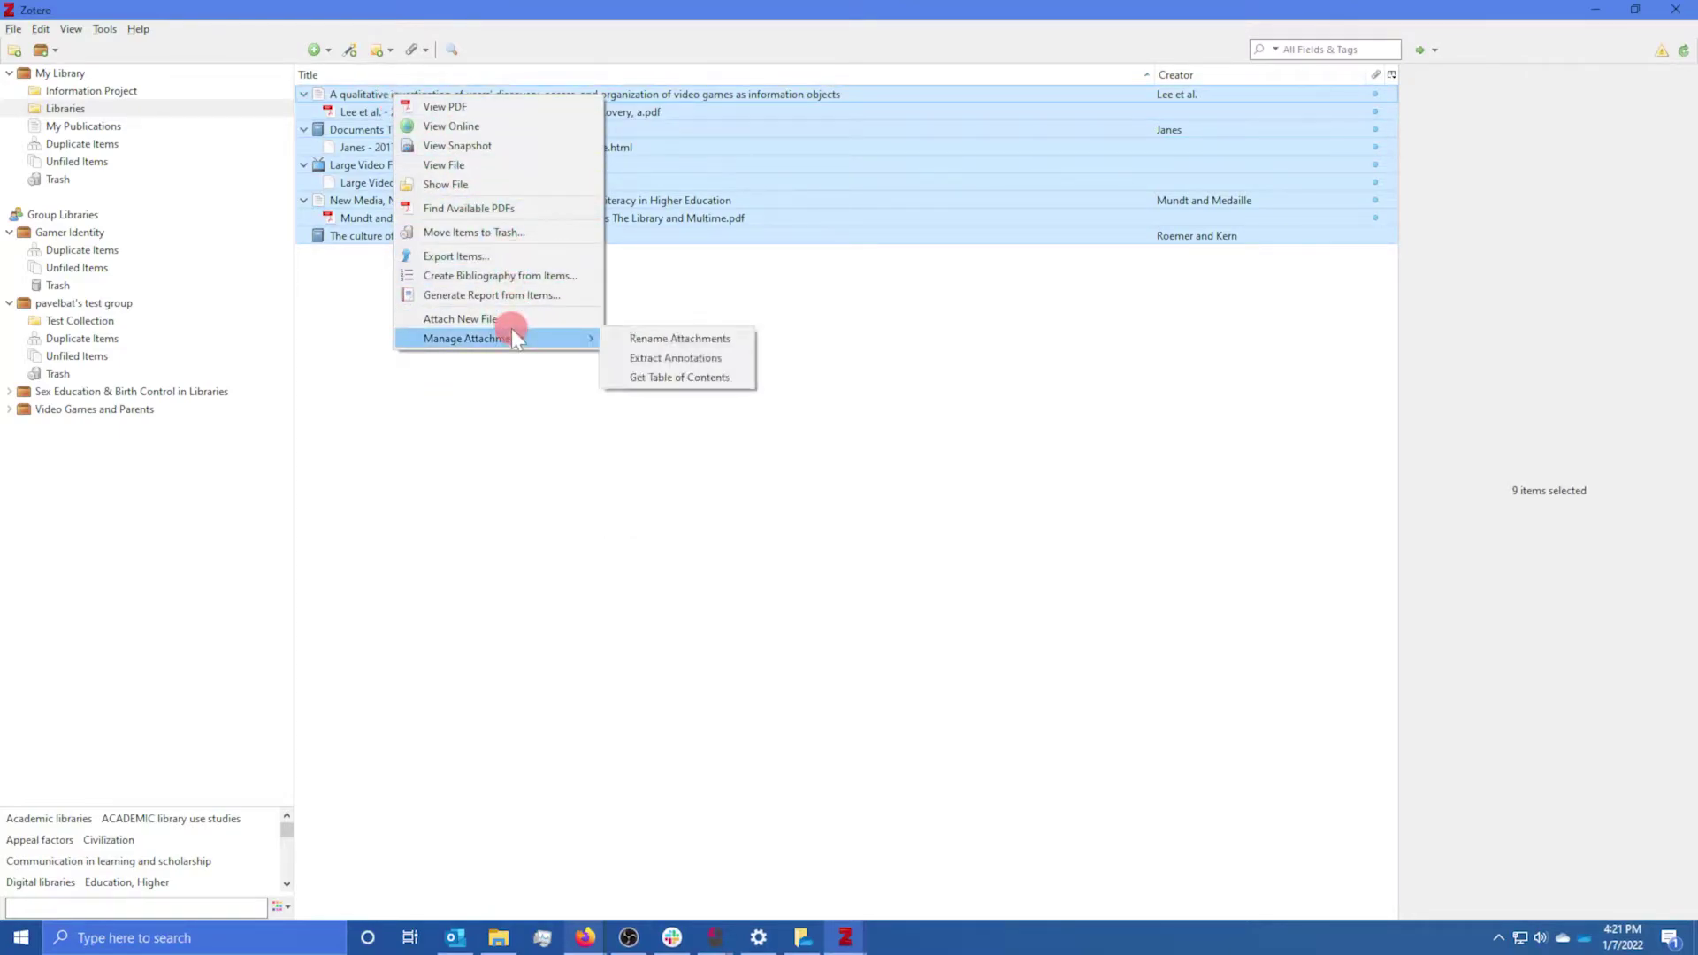
click(669, 338)
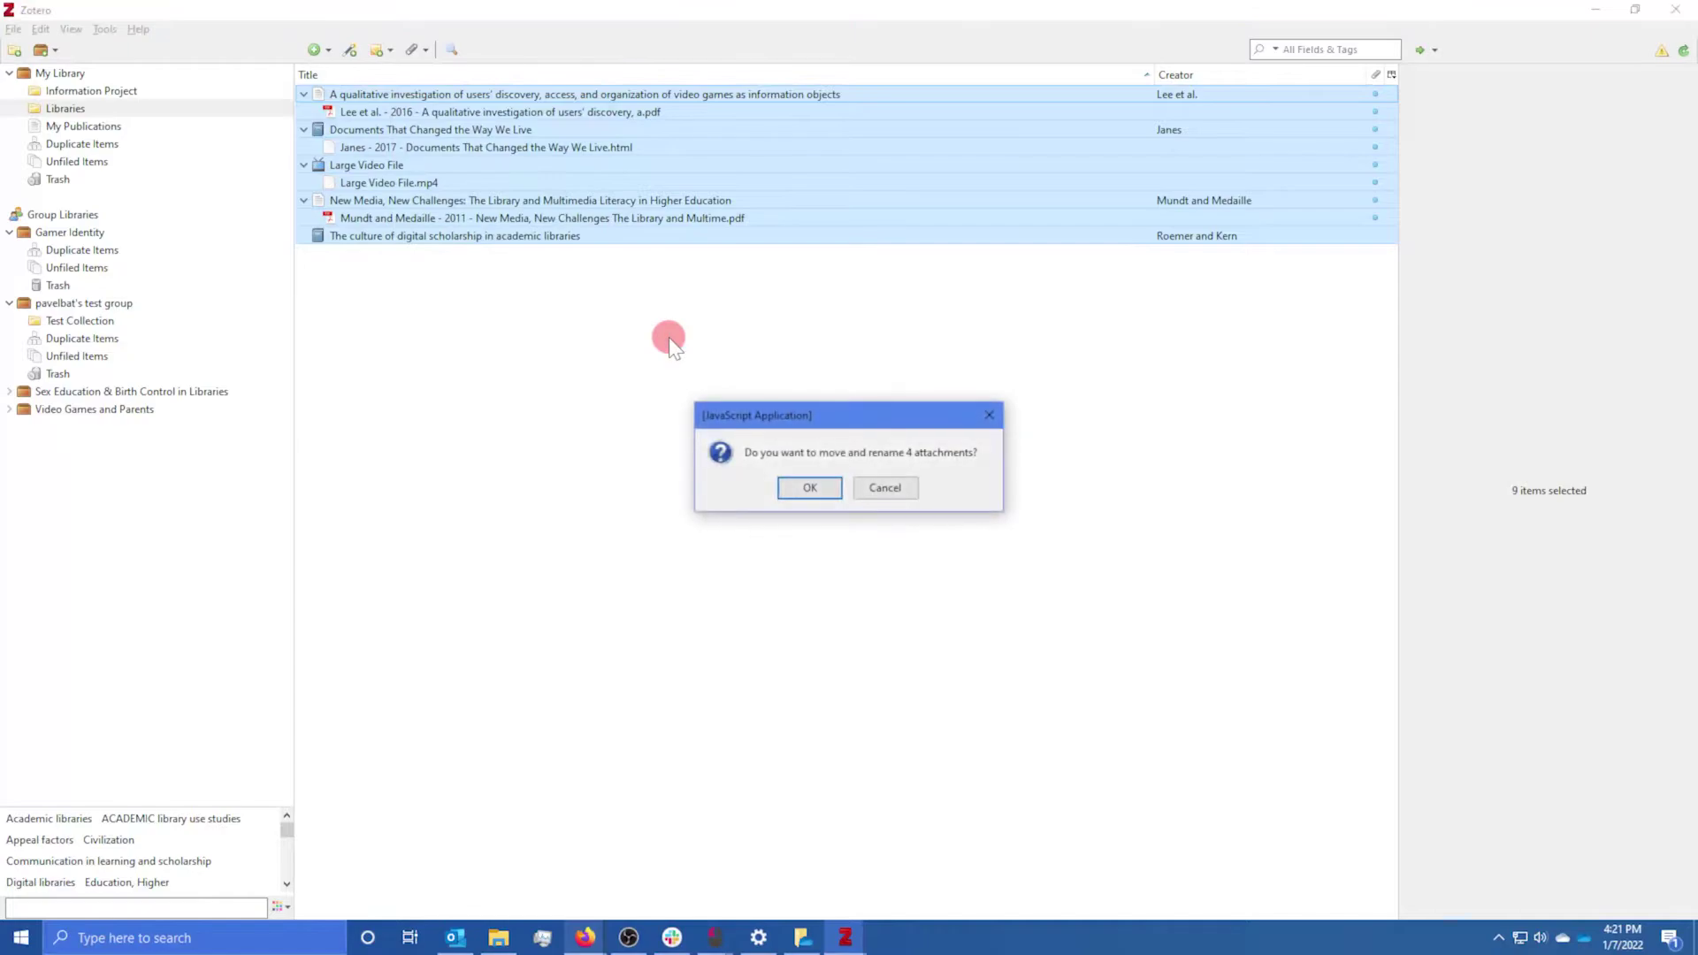
click(807, 489)
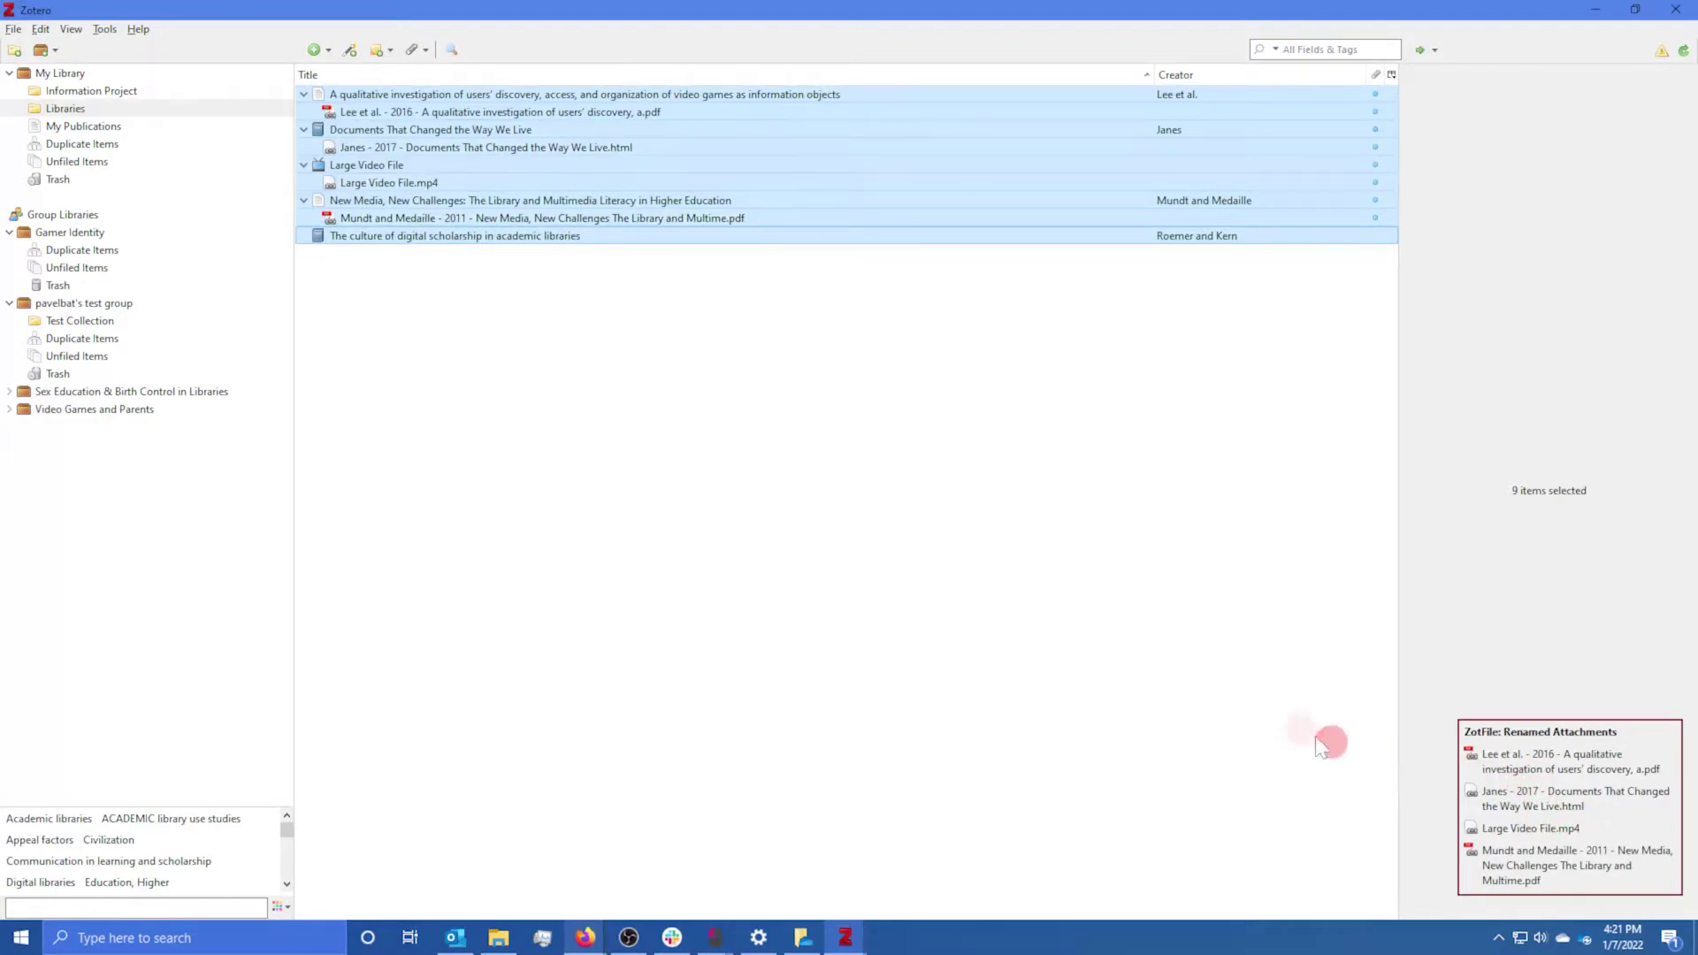
- Switch to File Explorer, check the attachment files and their sizes in the OneDrive - UW Zotero folder, and return to Zotero
mouse_move(326, 193)
mouse_down()
mouse_move(321, 79)
mouse_move(378, 121)
mouse_move(345, 176)
mouse_move(329, 115)
mouse_move(358, 165)
mouse_move(365, 113)
mouse_up()
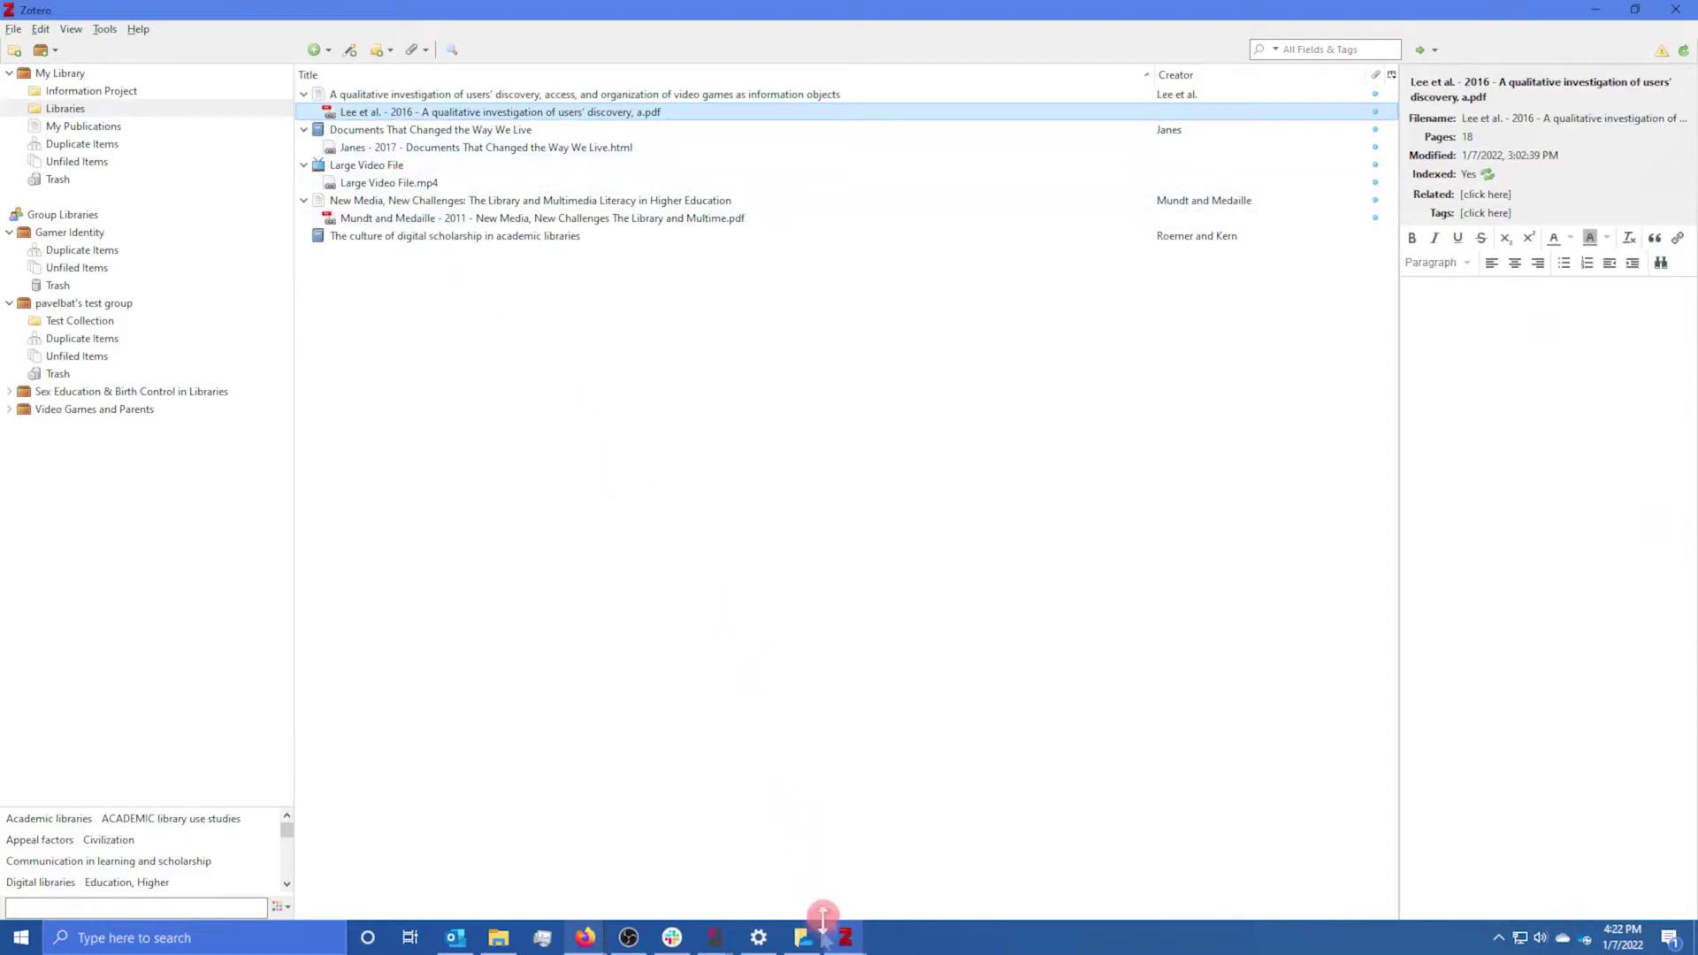
click(802, 937)
click(498, 938)
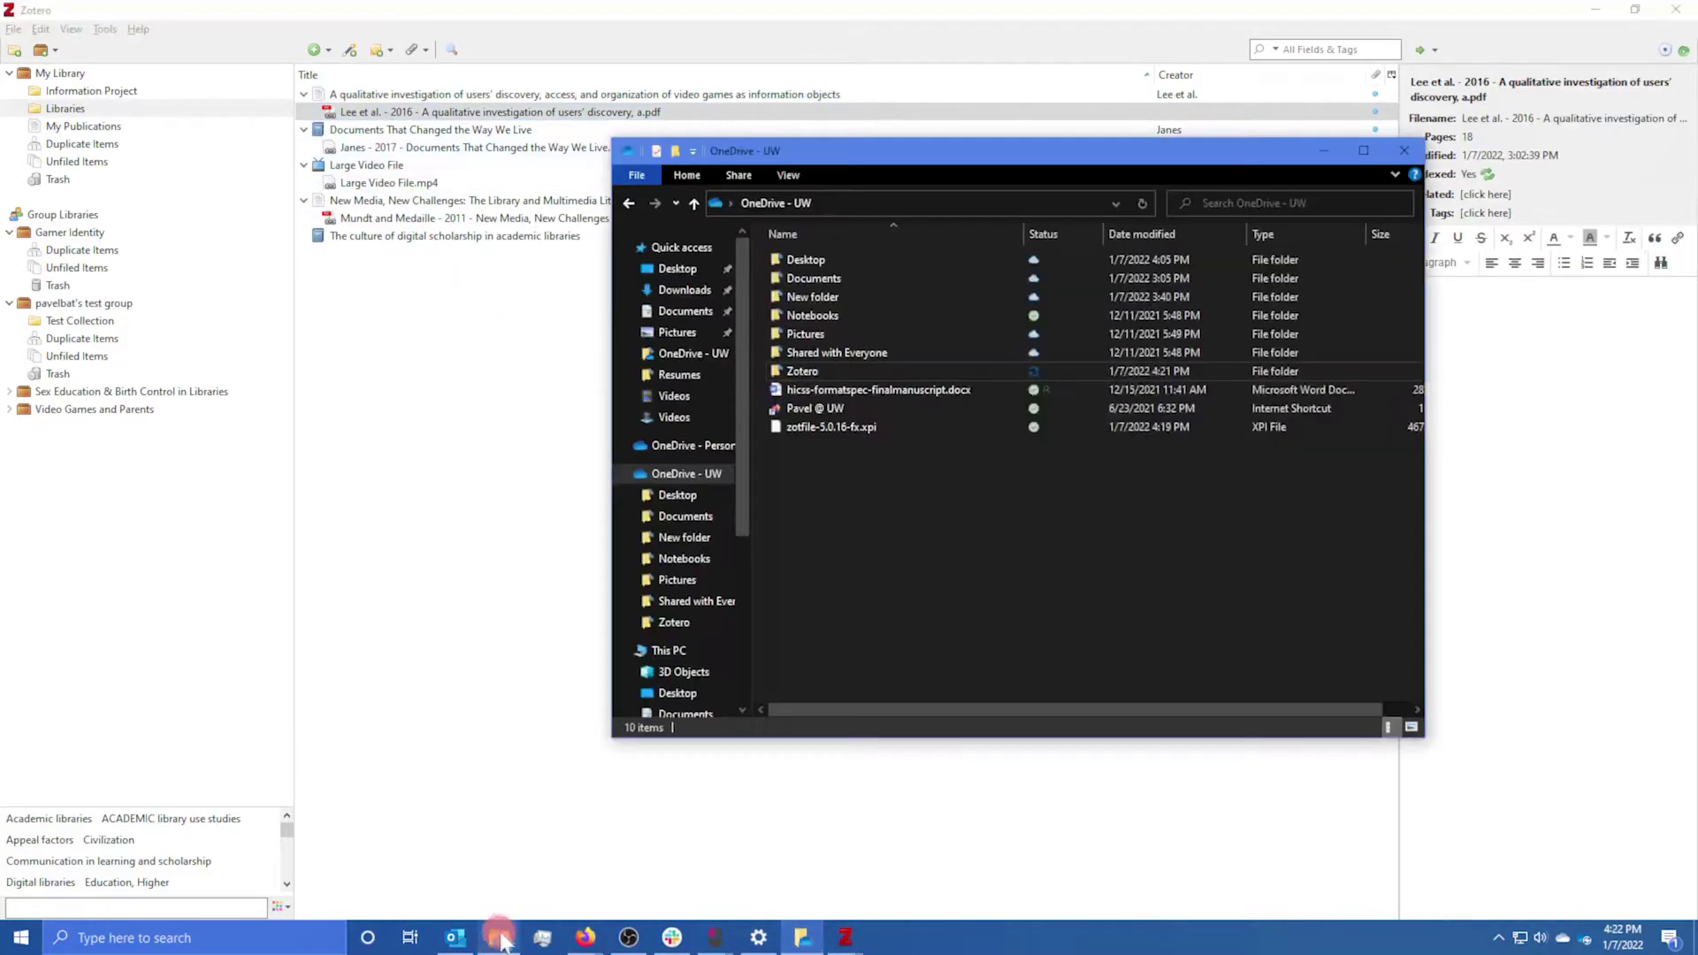
double_click(805, 372)
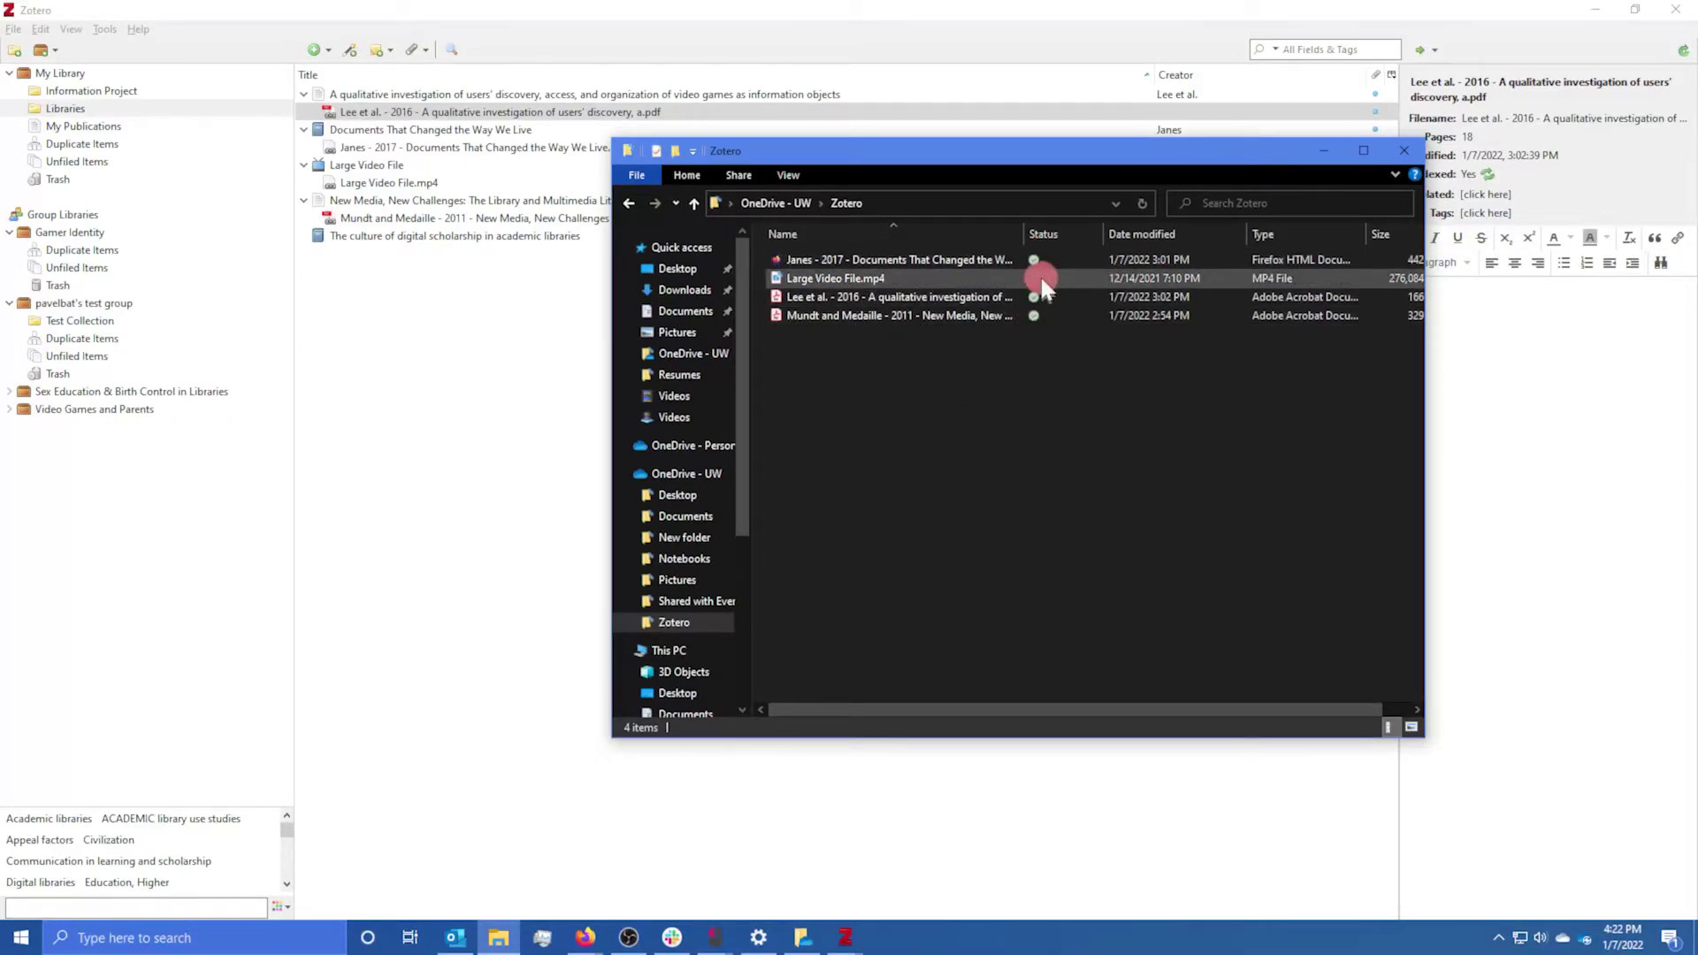
drag(1017, 711, 1044, 721)
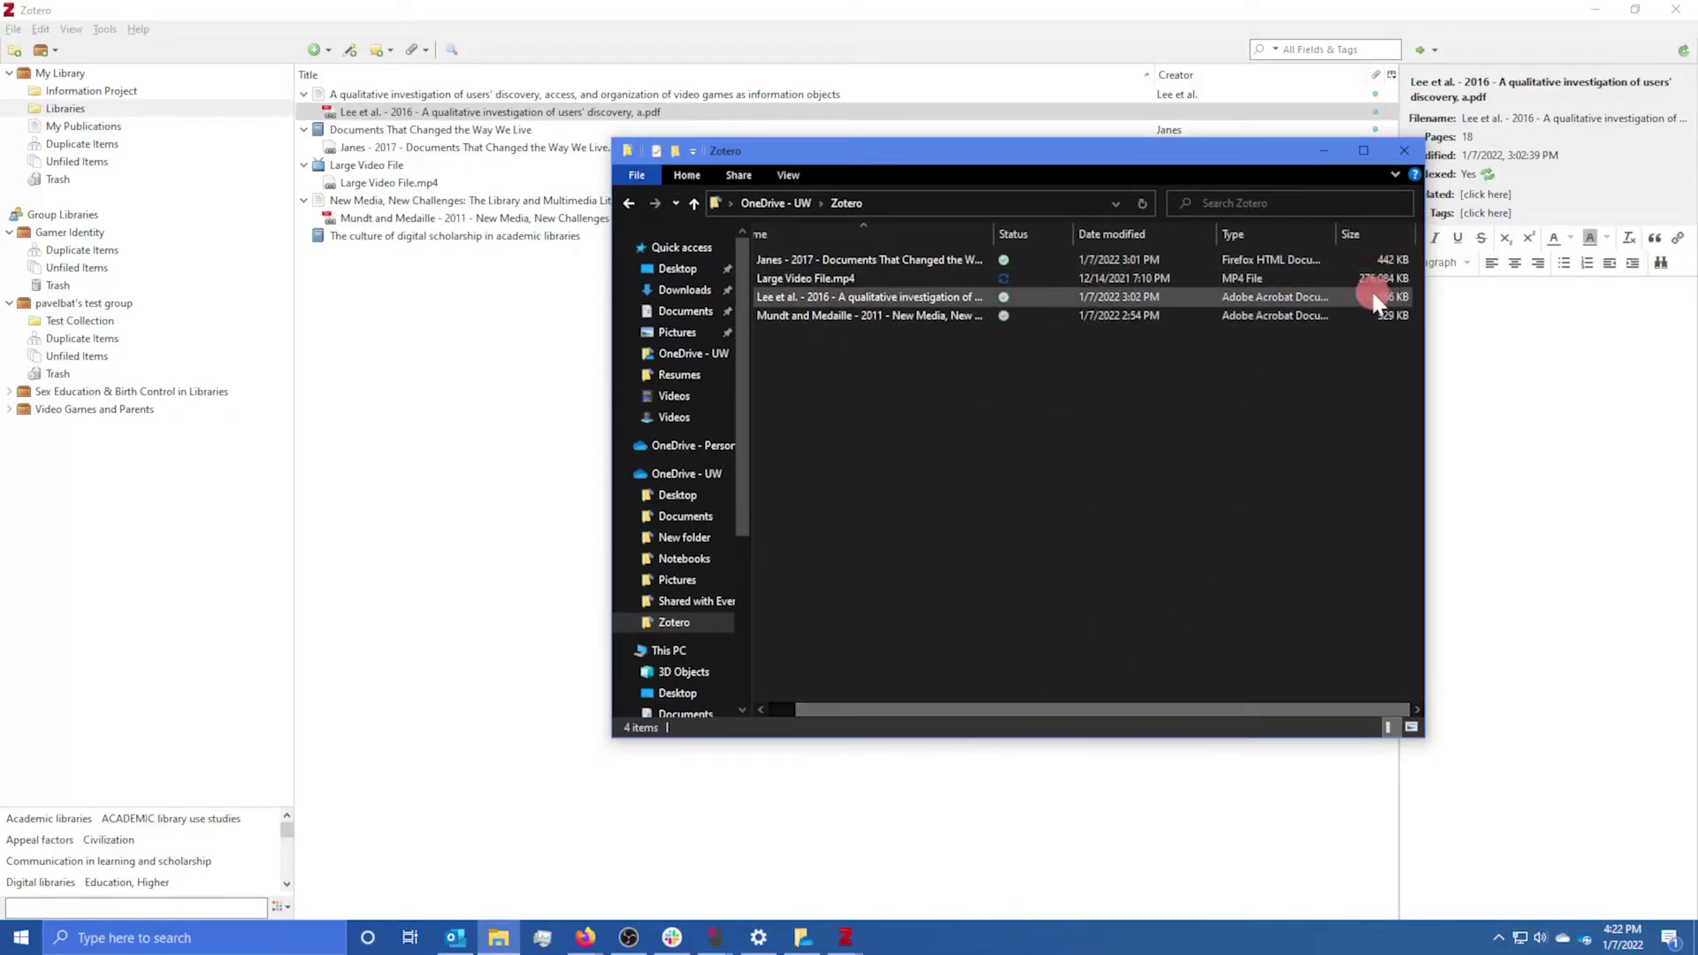
click(389, 460)
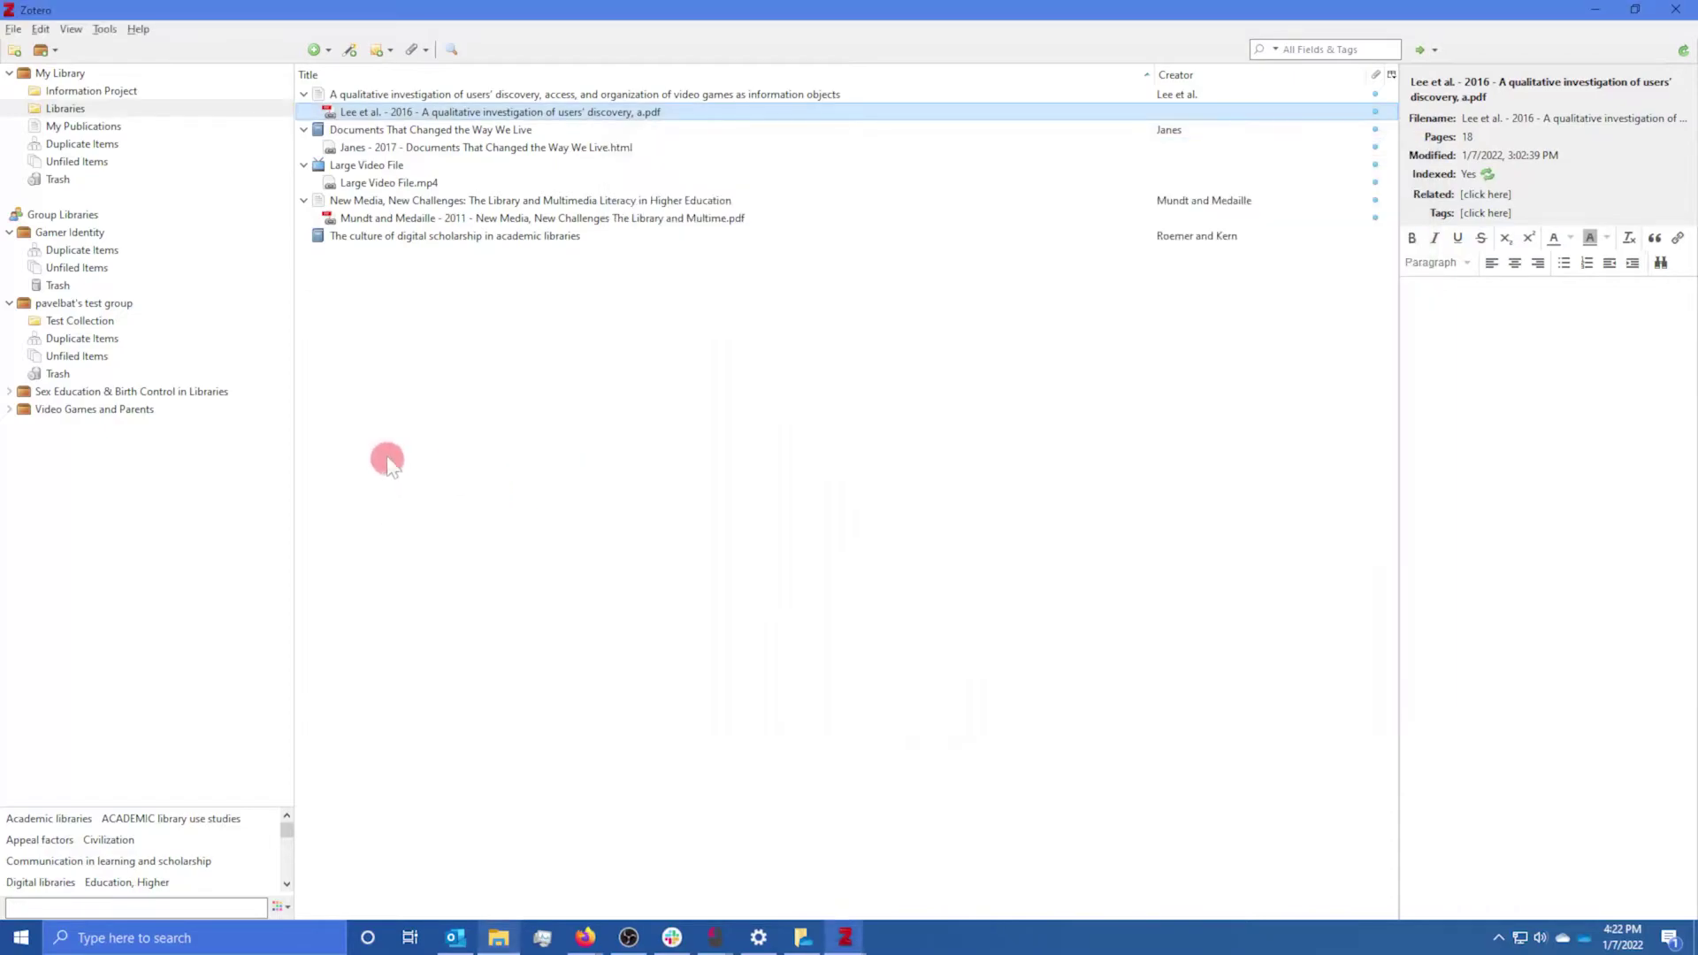
- Open the New Media, New Challenges PDF in Acrobat Reader and highlight the abstract from "While today's university students" through "today's faculty need support,"
click(406, 217)
double_click(406, 218)
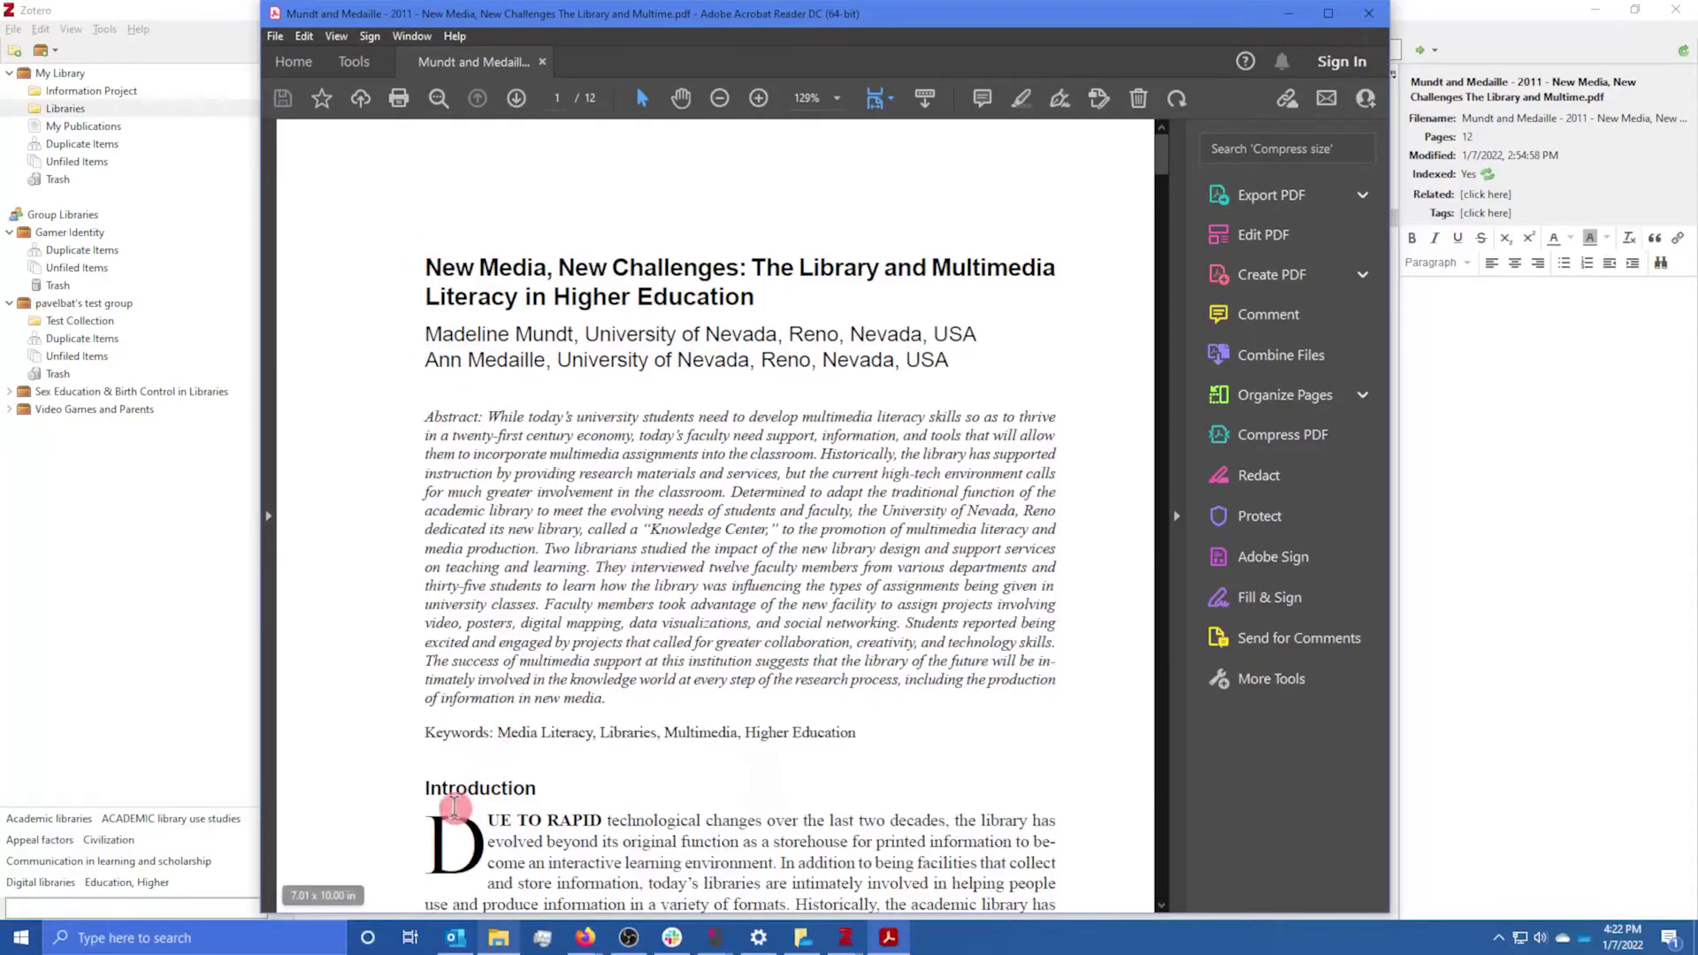
scroll(411, 320, down, 1)
drag(410, 201, 725, 265)
click(484, 427)
drag(489, 373, 818, 394)
click(833, 342)
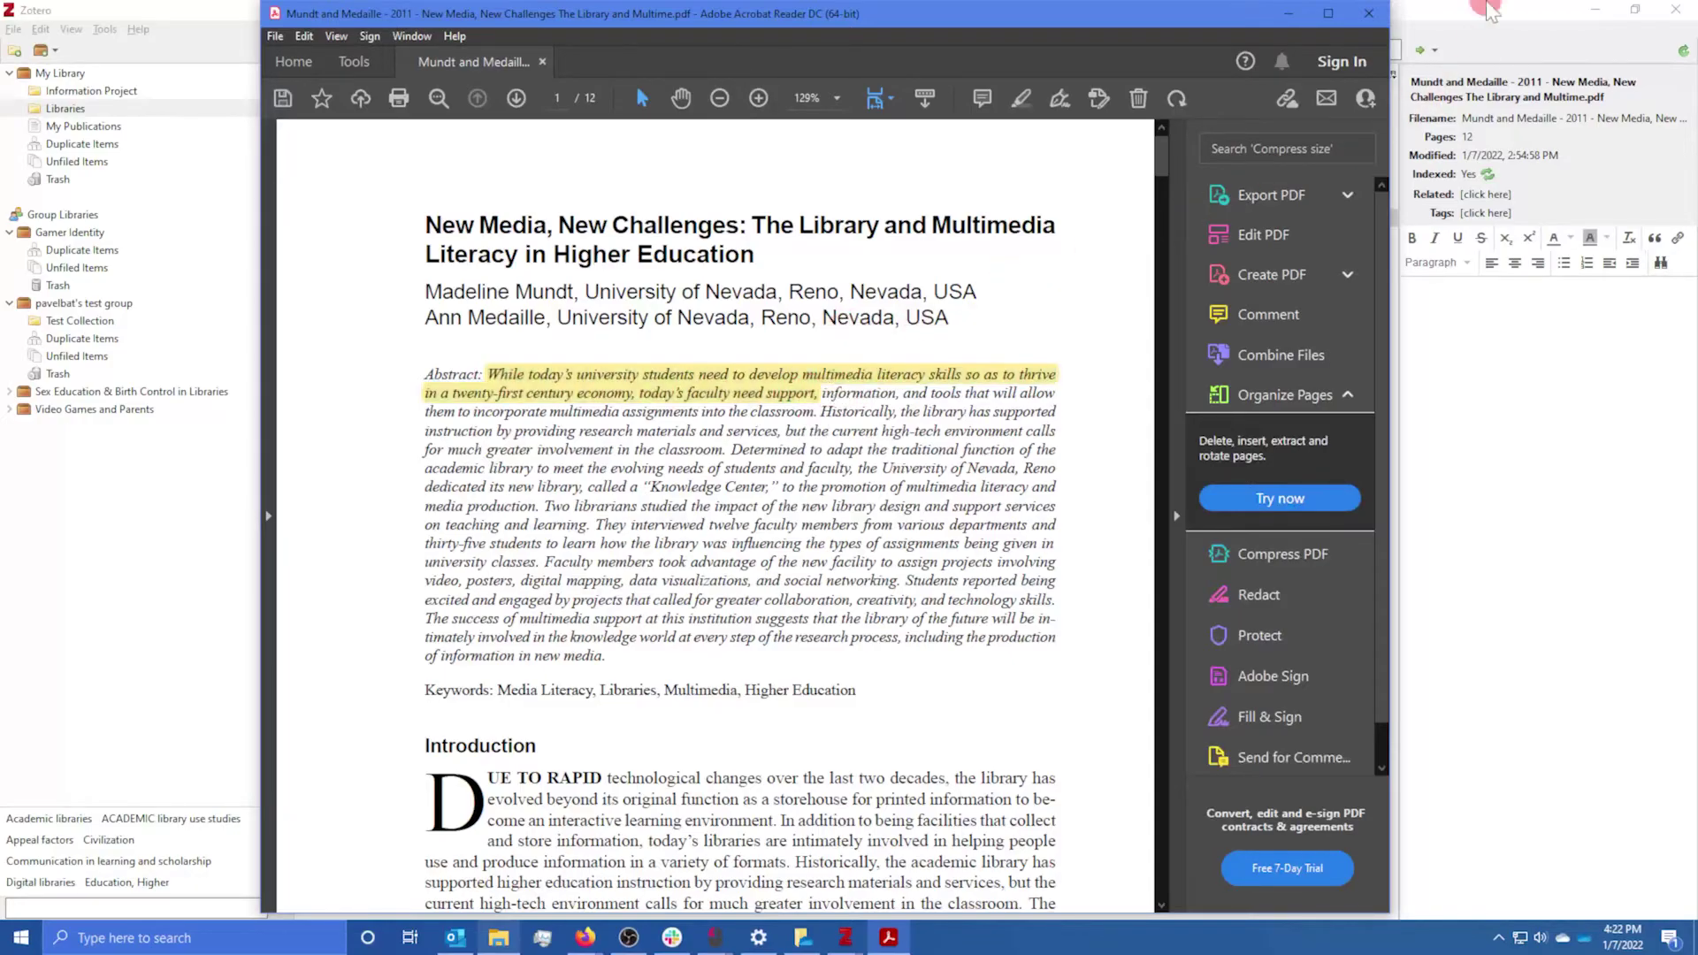
- Close the highlighted PDF, saving the changes over the existing file in the OneDrive - UW Zotero folder
key(ctrl+w)
click(831, 505)
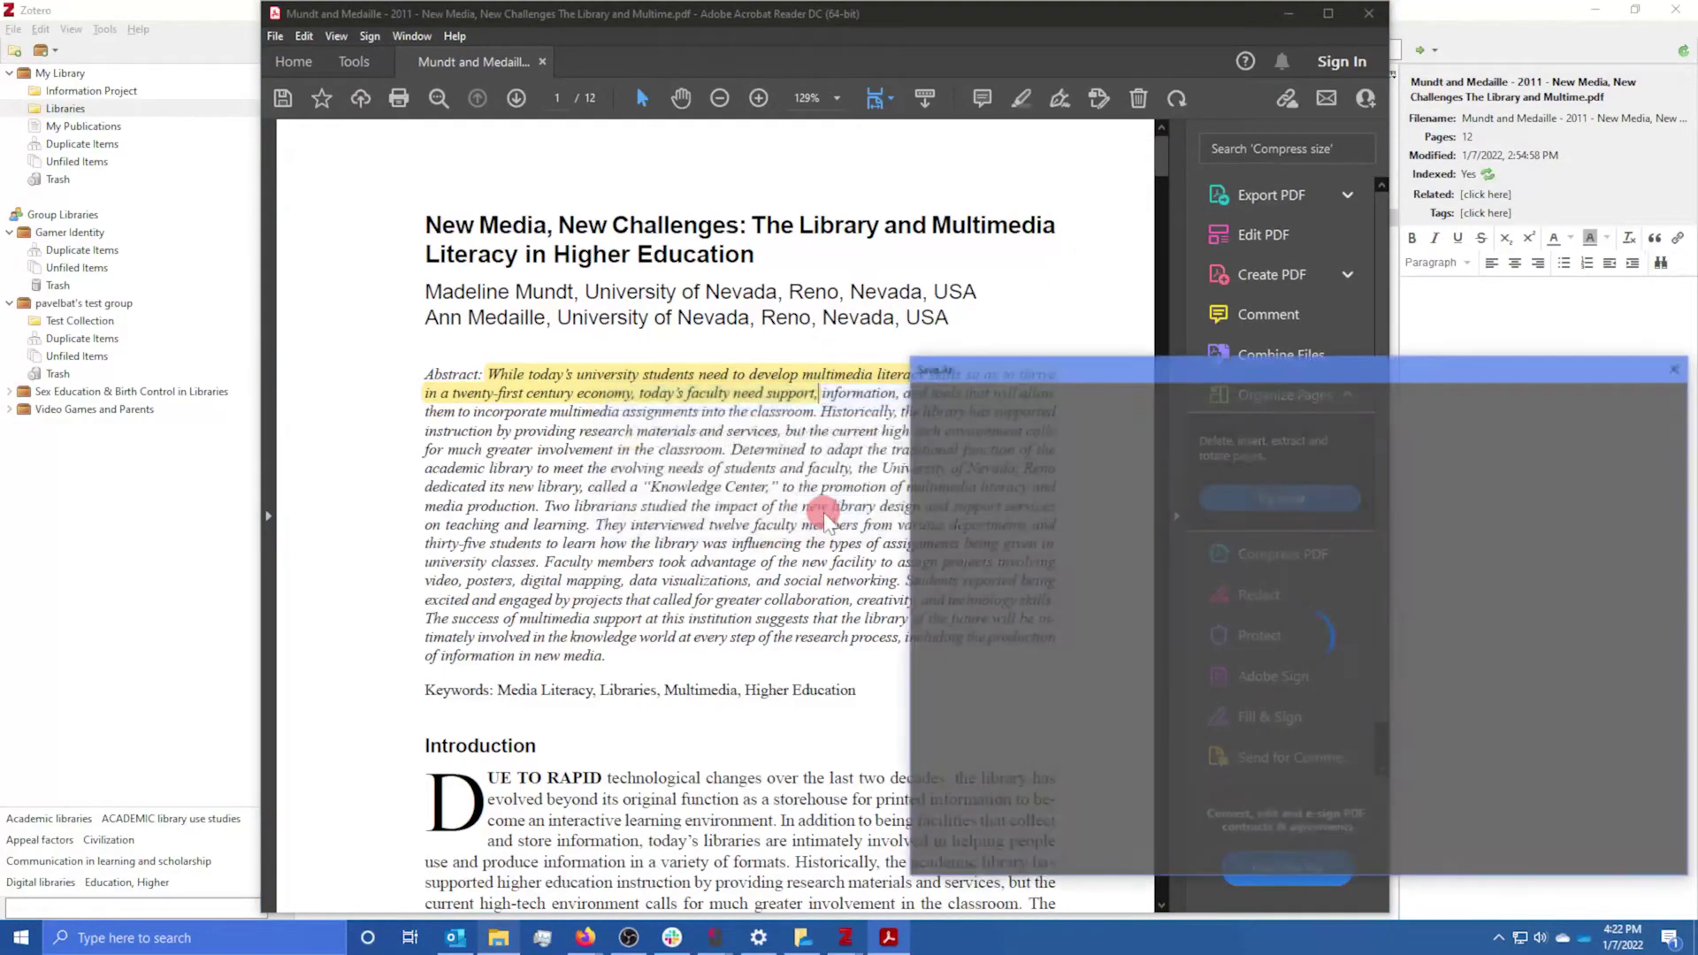
click(1210, 517)
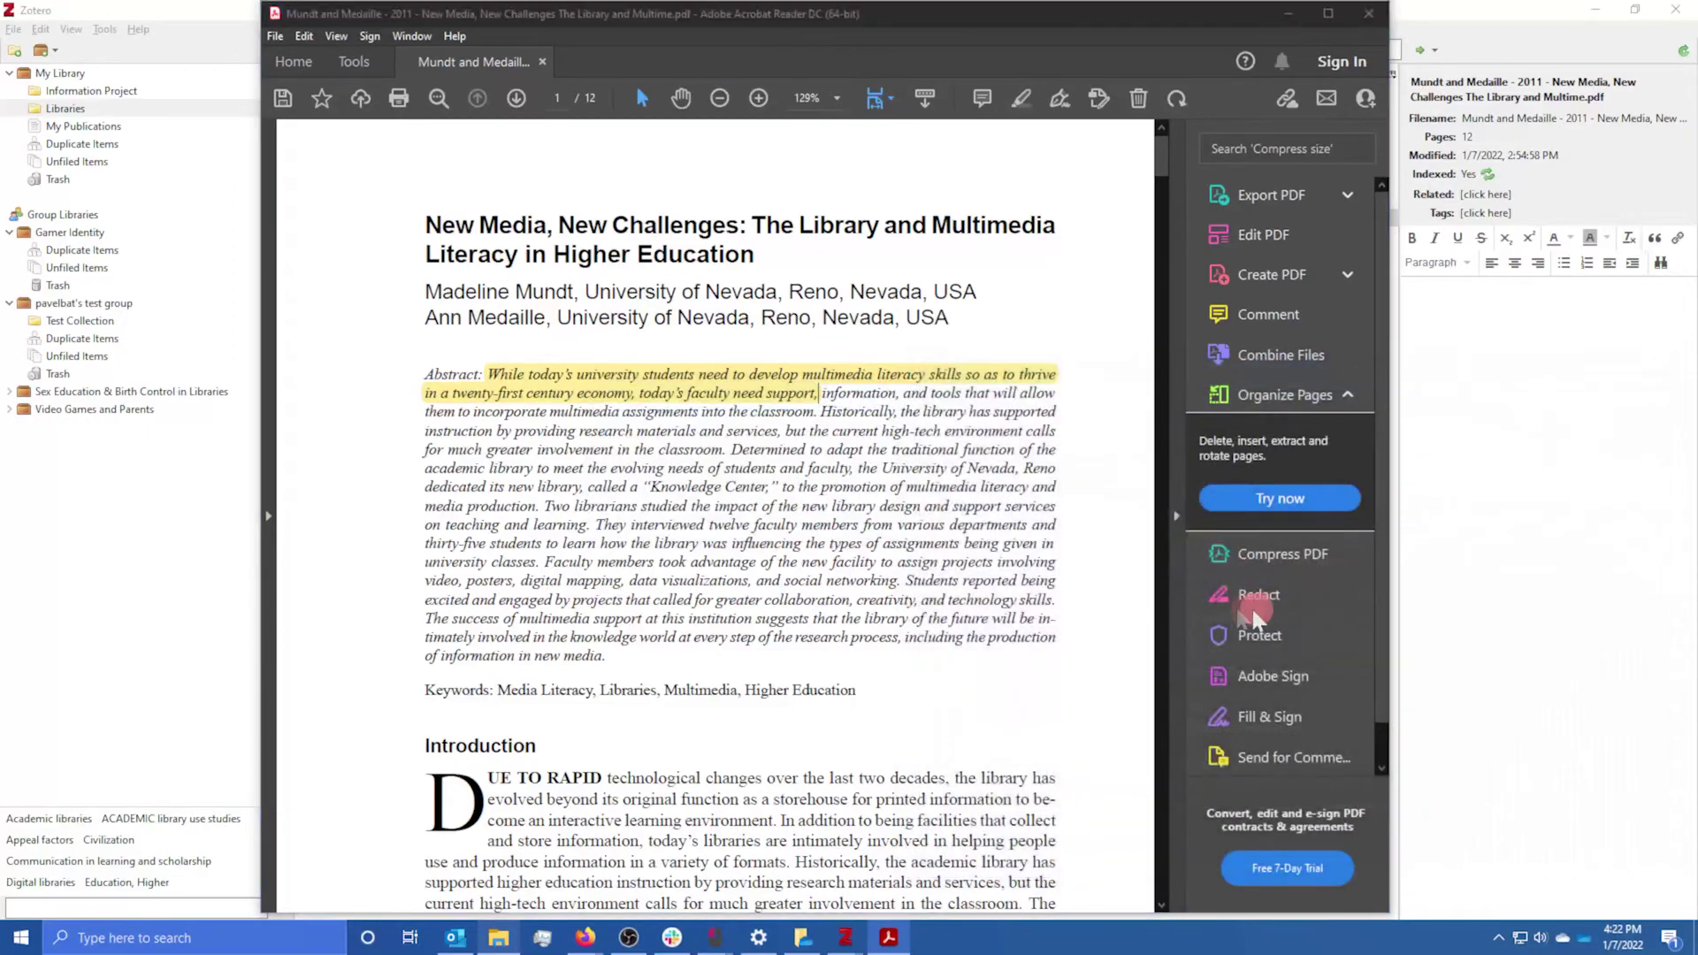
click(537, 238)
click(818, 546)
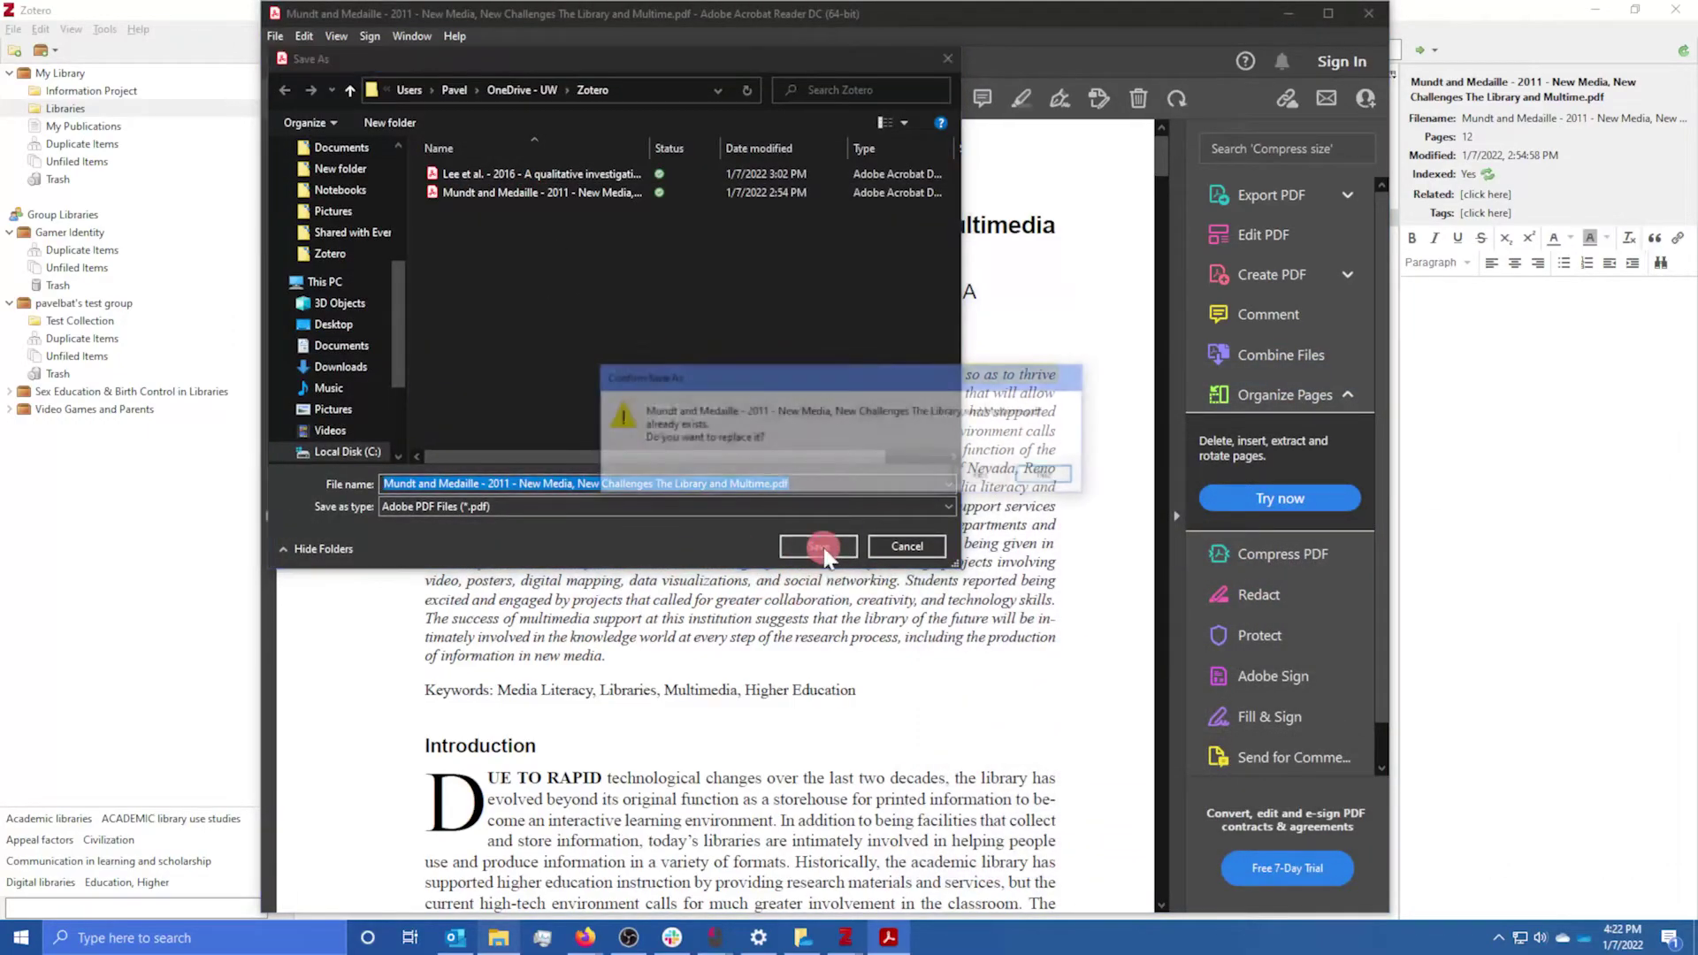
click(999, 474)
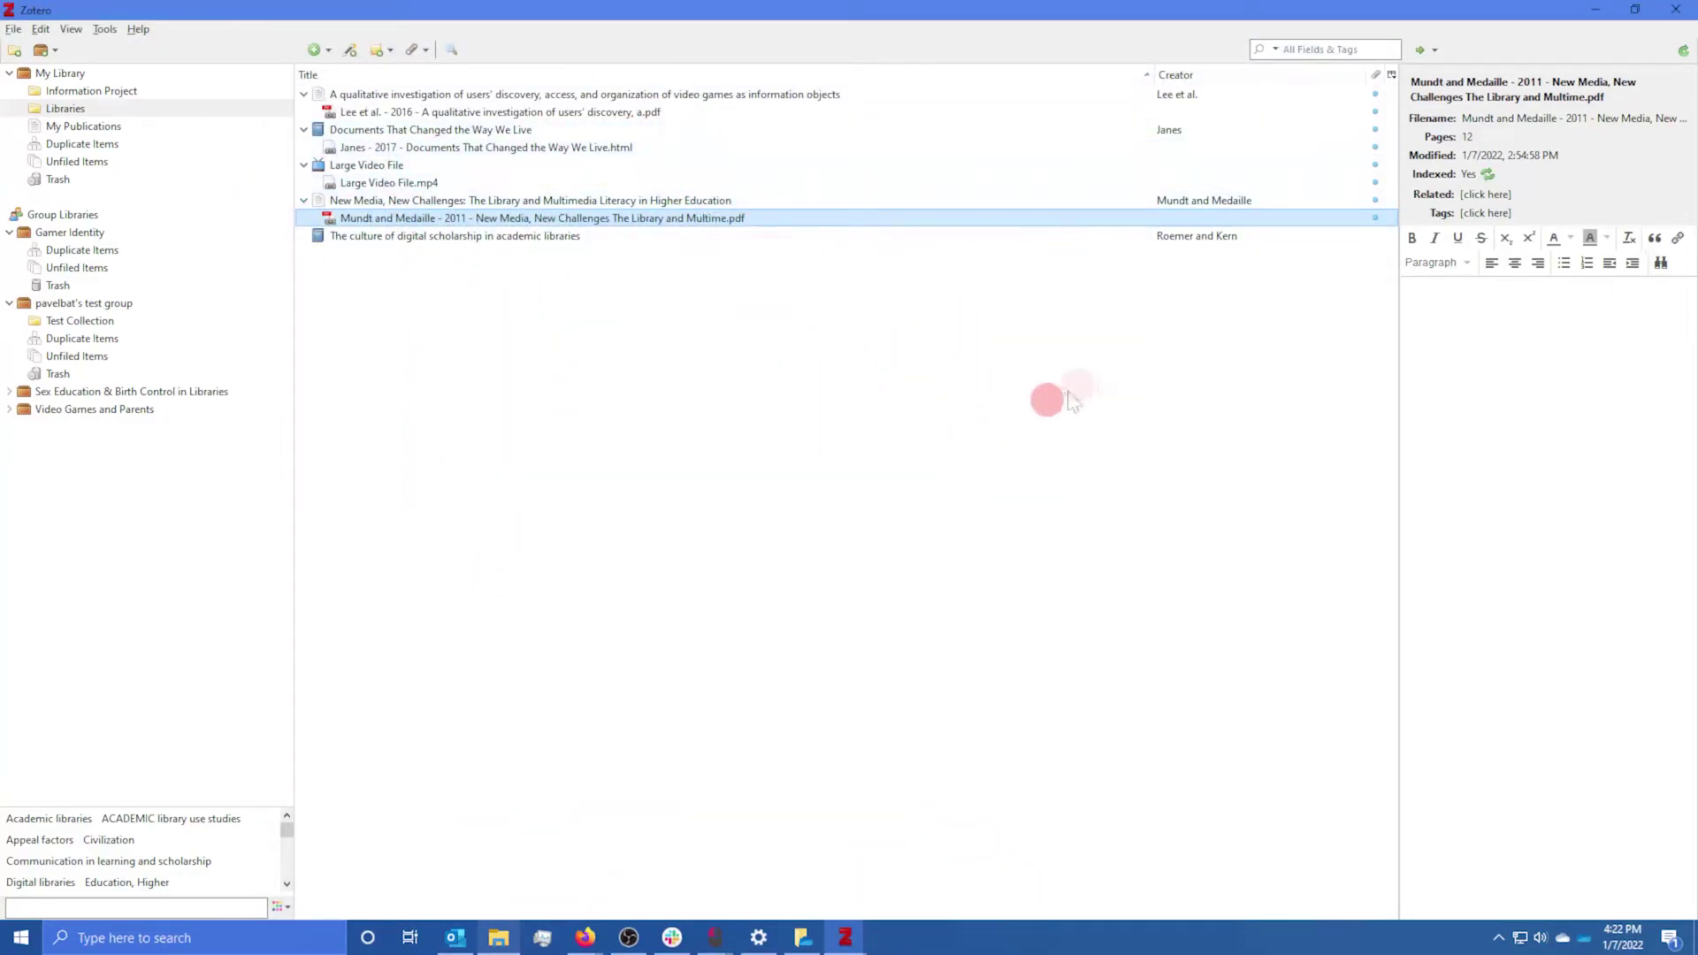
- Check OneDrive's recent upload activity for the Zotero folder files
click(1179, 10)
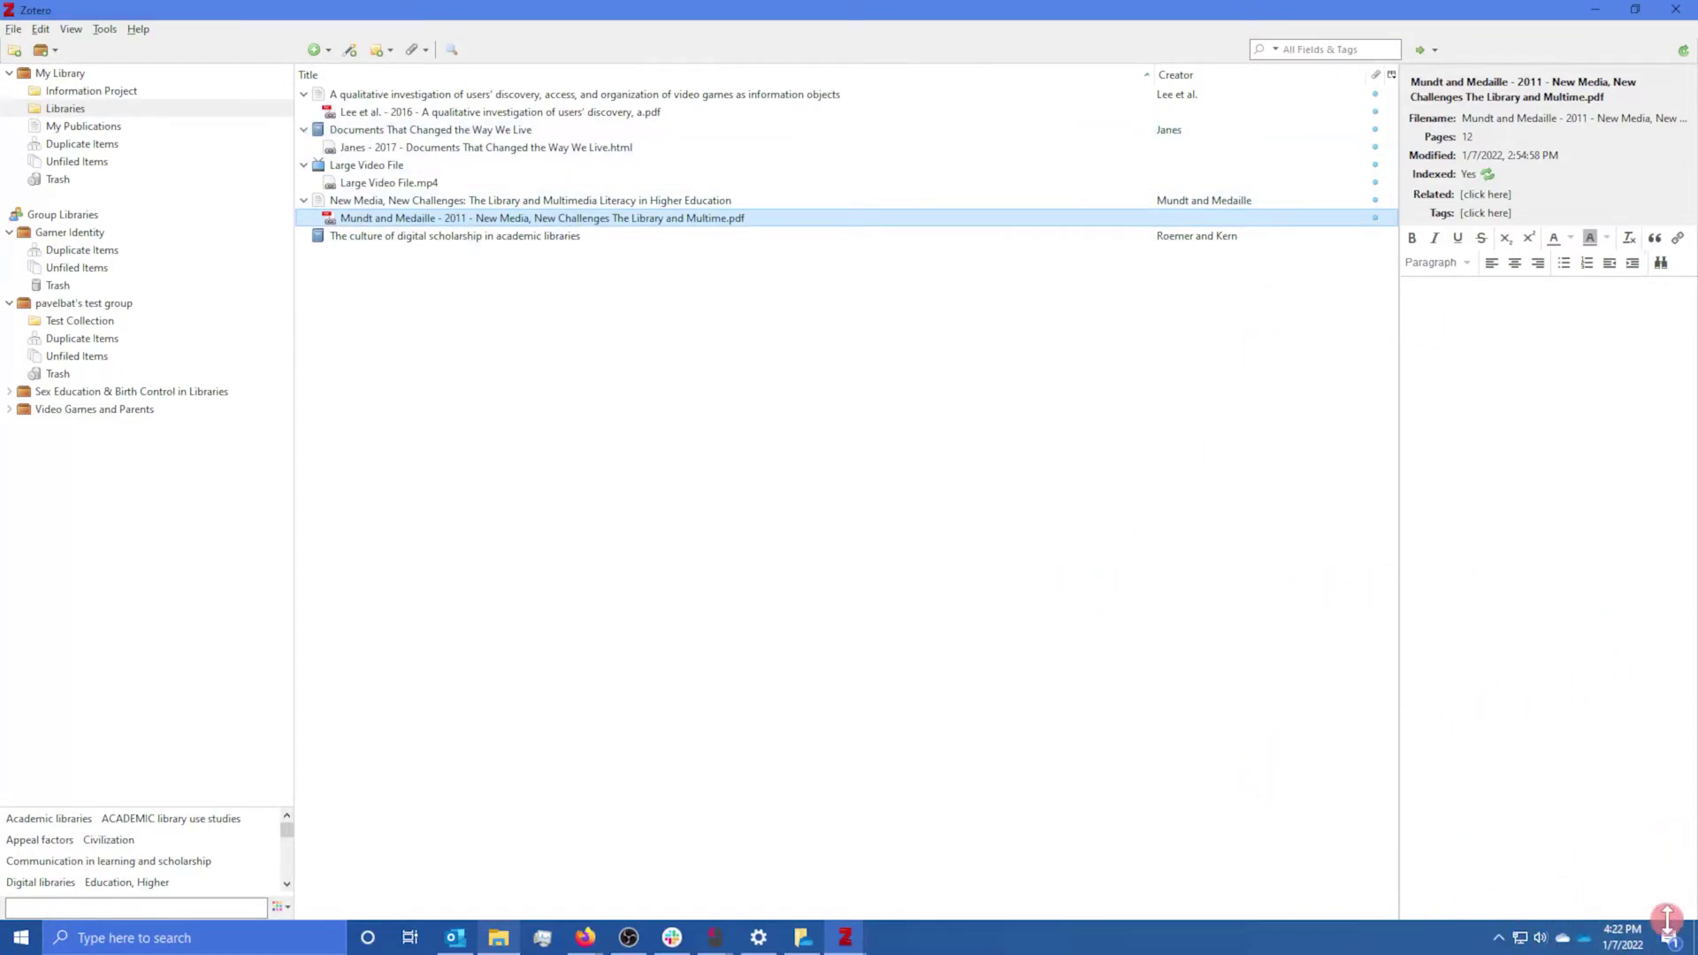
click(1589, 942)
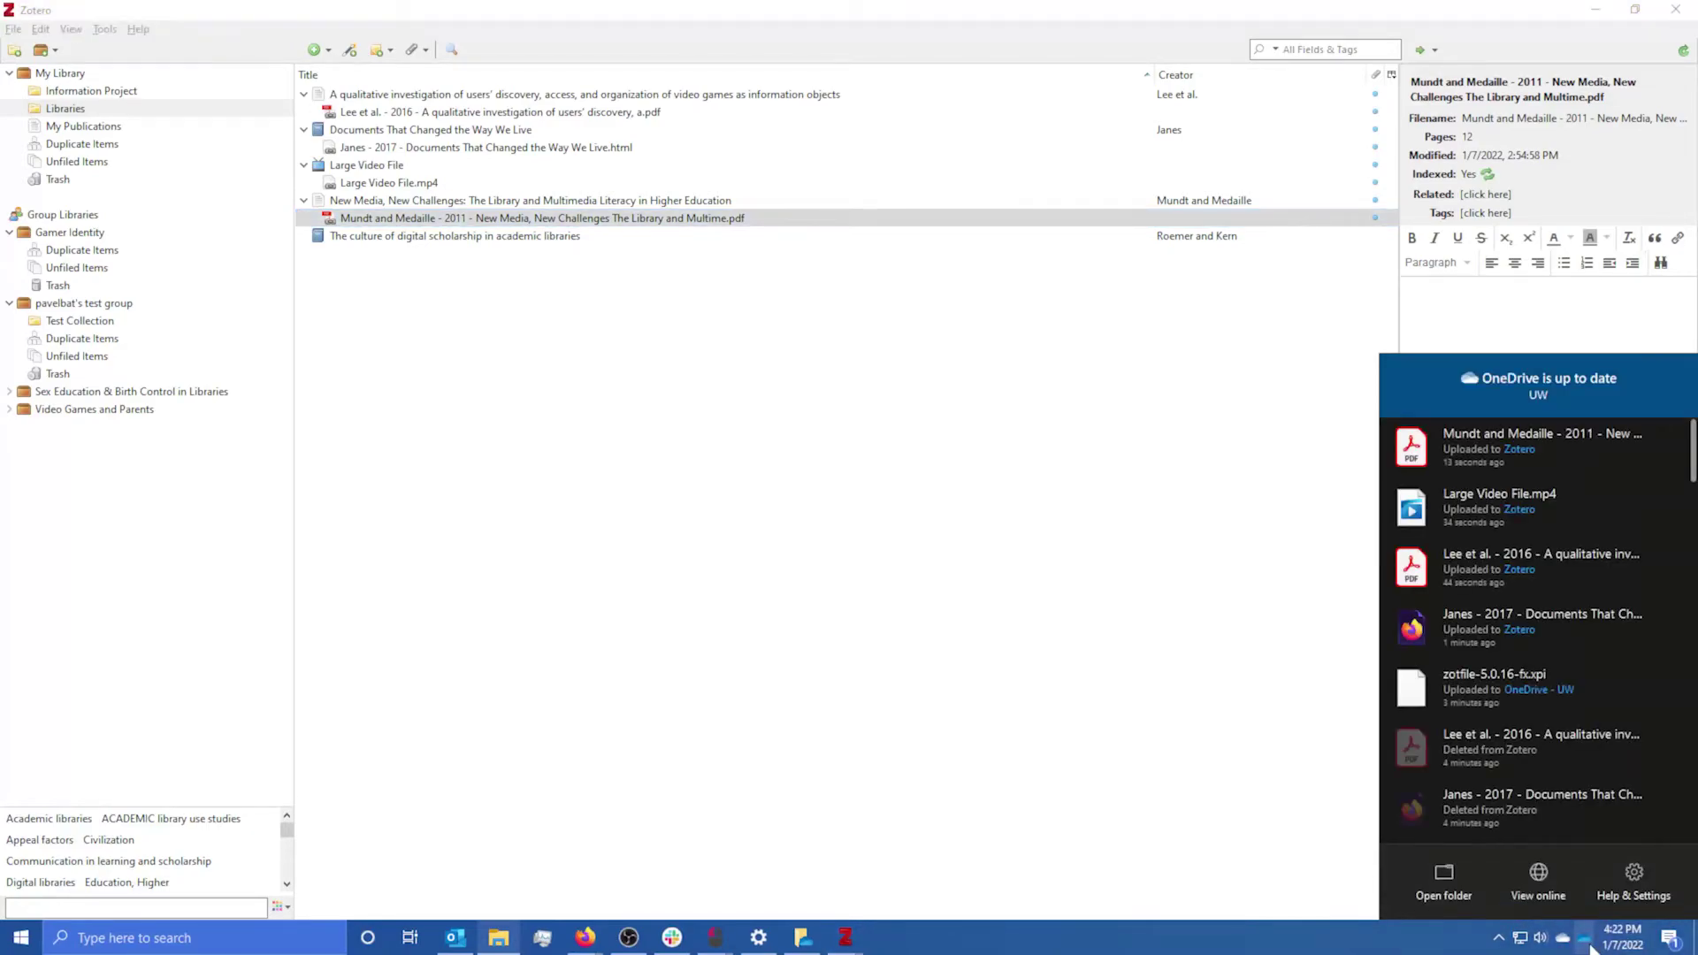
click(1102, 675)
- Switch to File Explorer and check the attachment files in the Zotero folder of OneDrive - UW
click(106, 26)
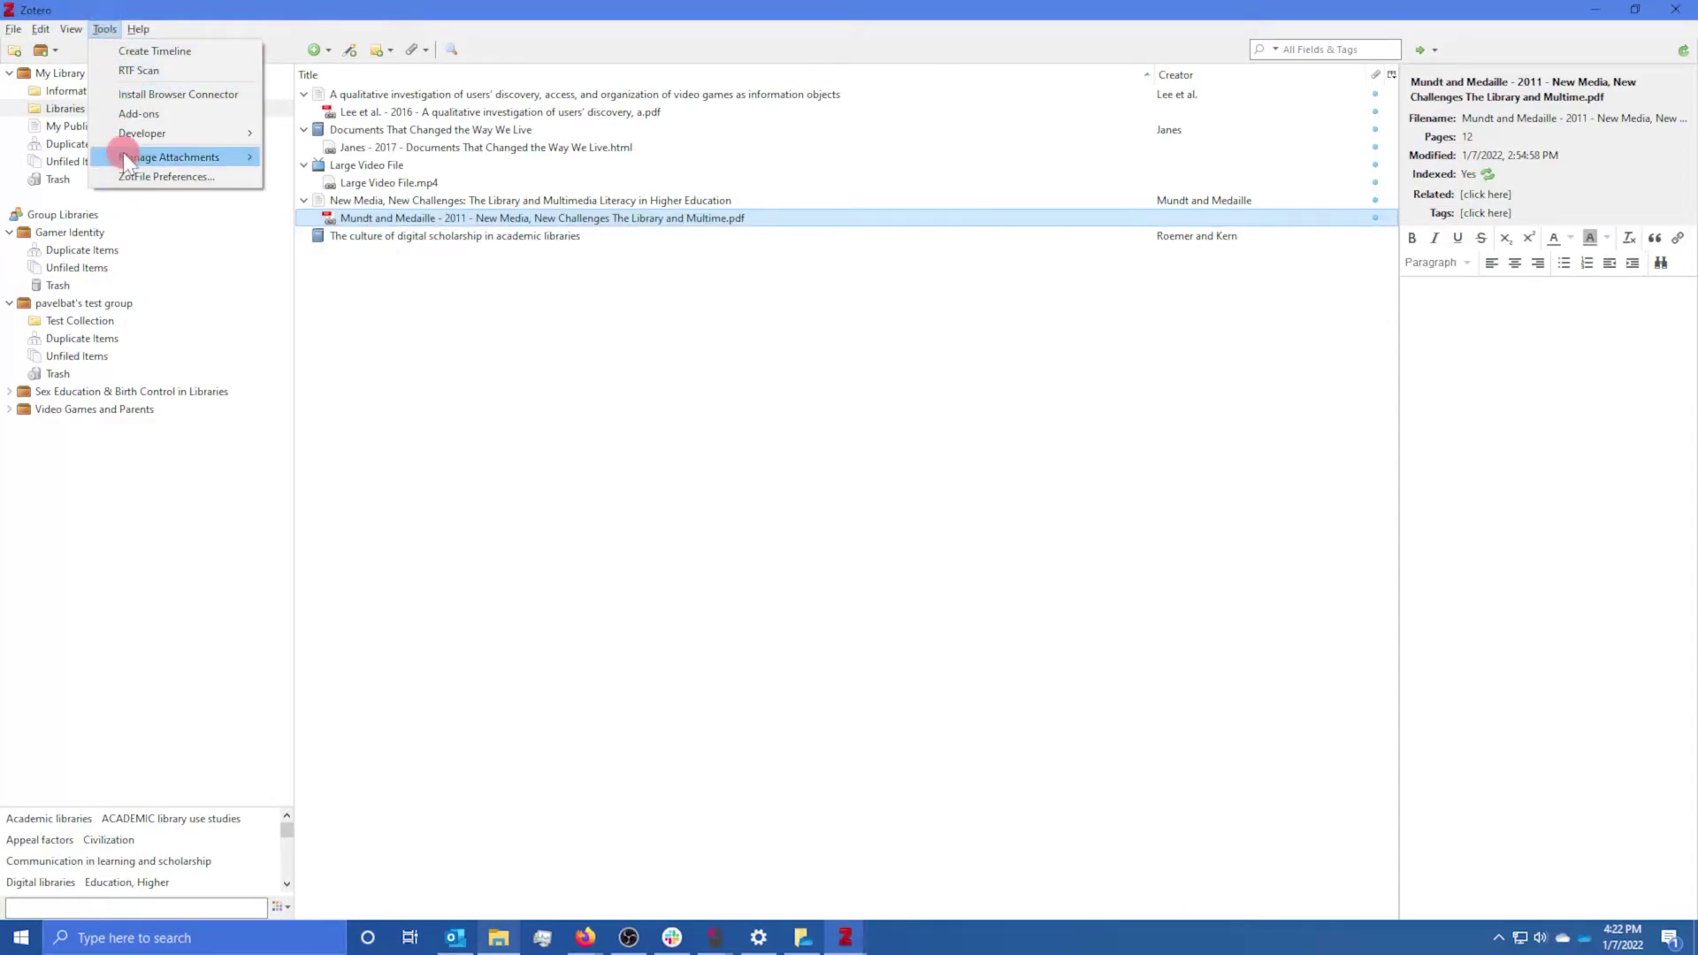
click(503, 936)
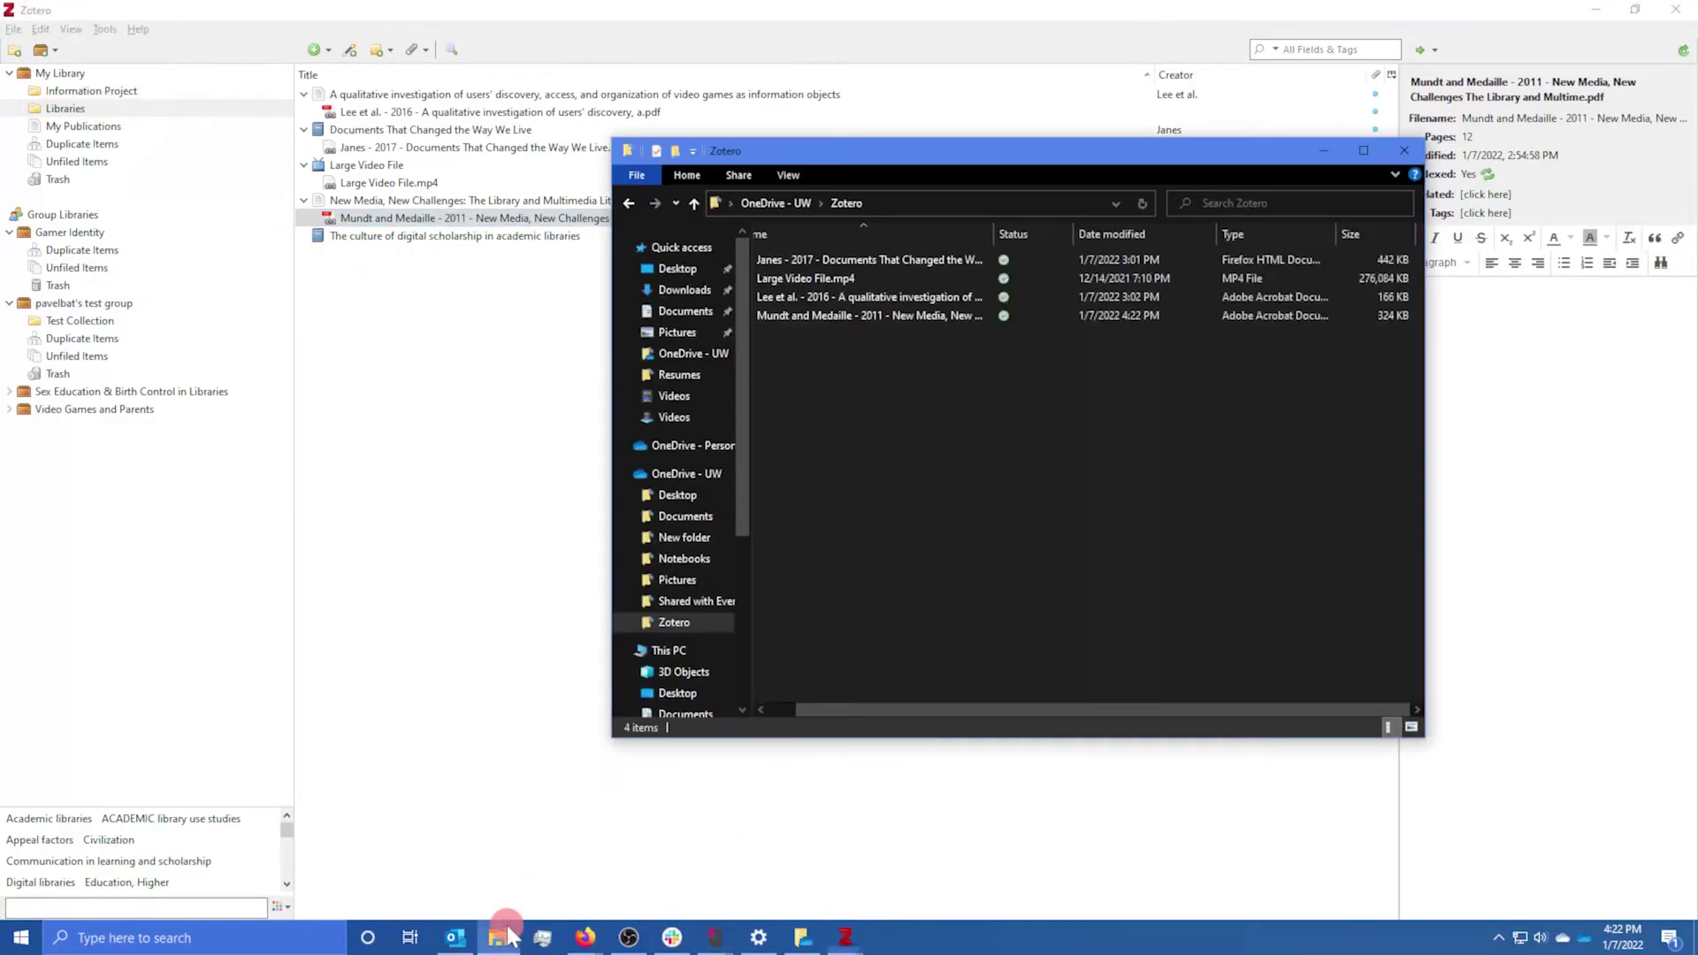
click(773, 204)
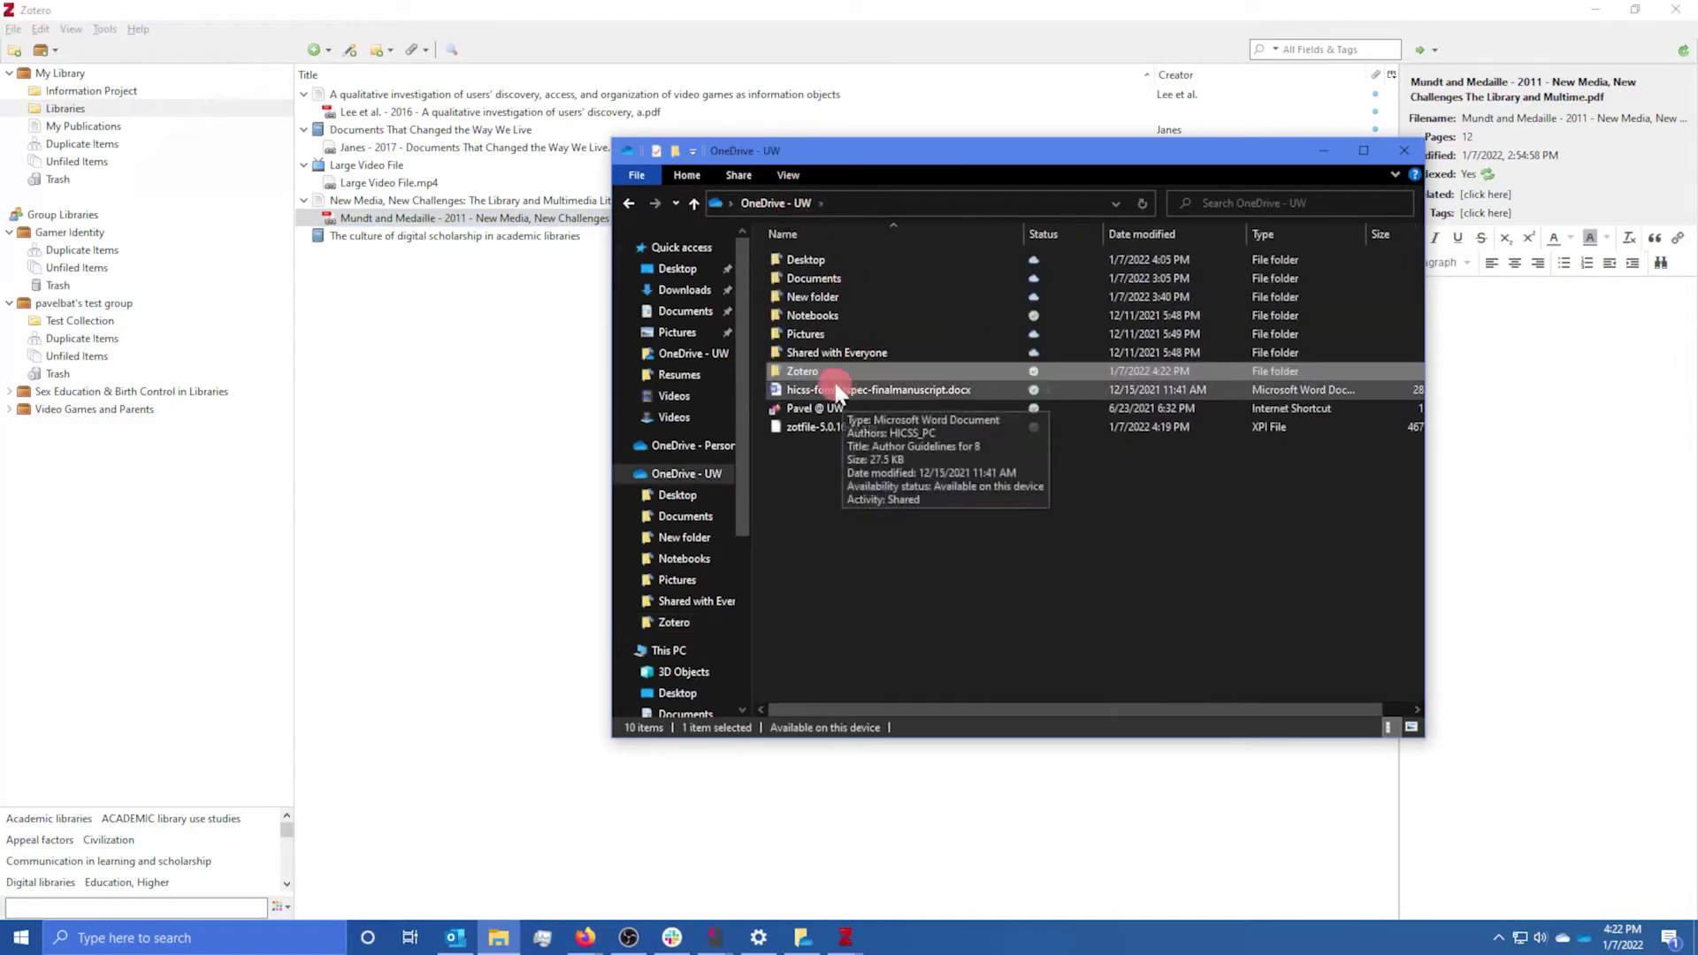
double_click(803, 369)
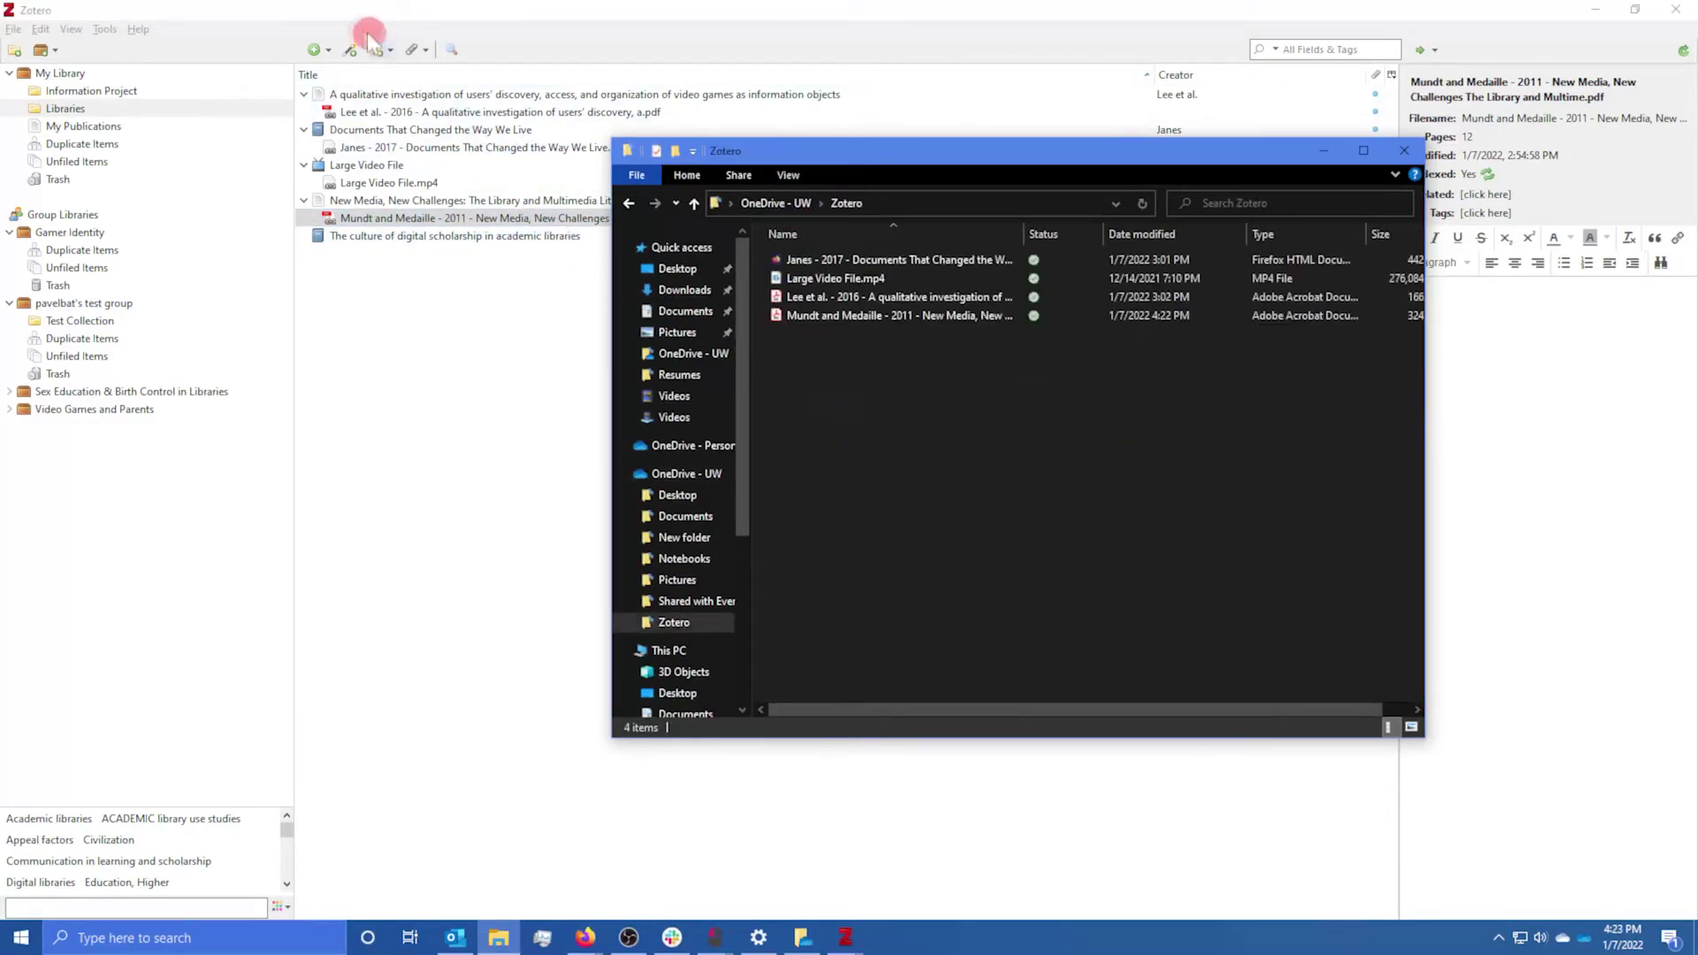
- Return to Zotero, review the custom attachment location in the ZotFile preferences, and close them
click(77, 23)
click(104, 29)
click(176, 160)
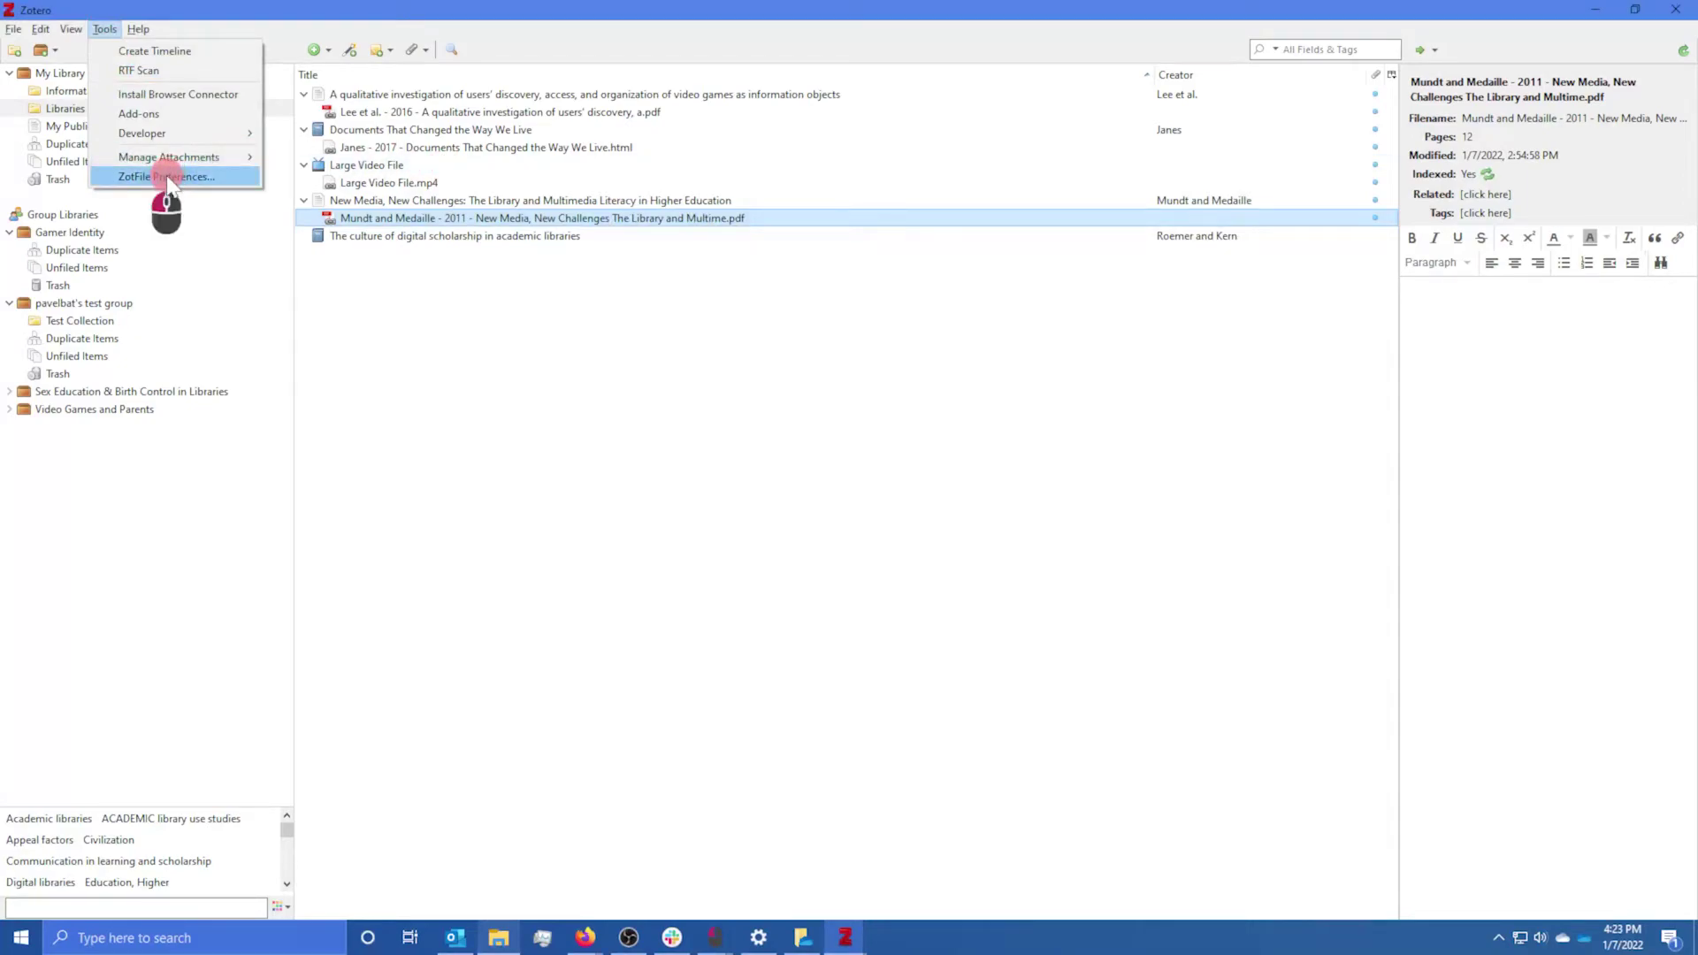
click(168, 178)
click(1157, 215)
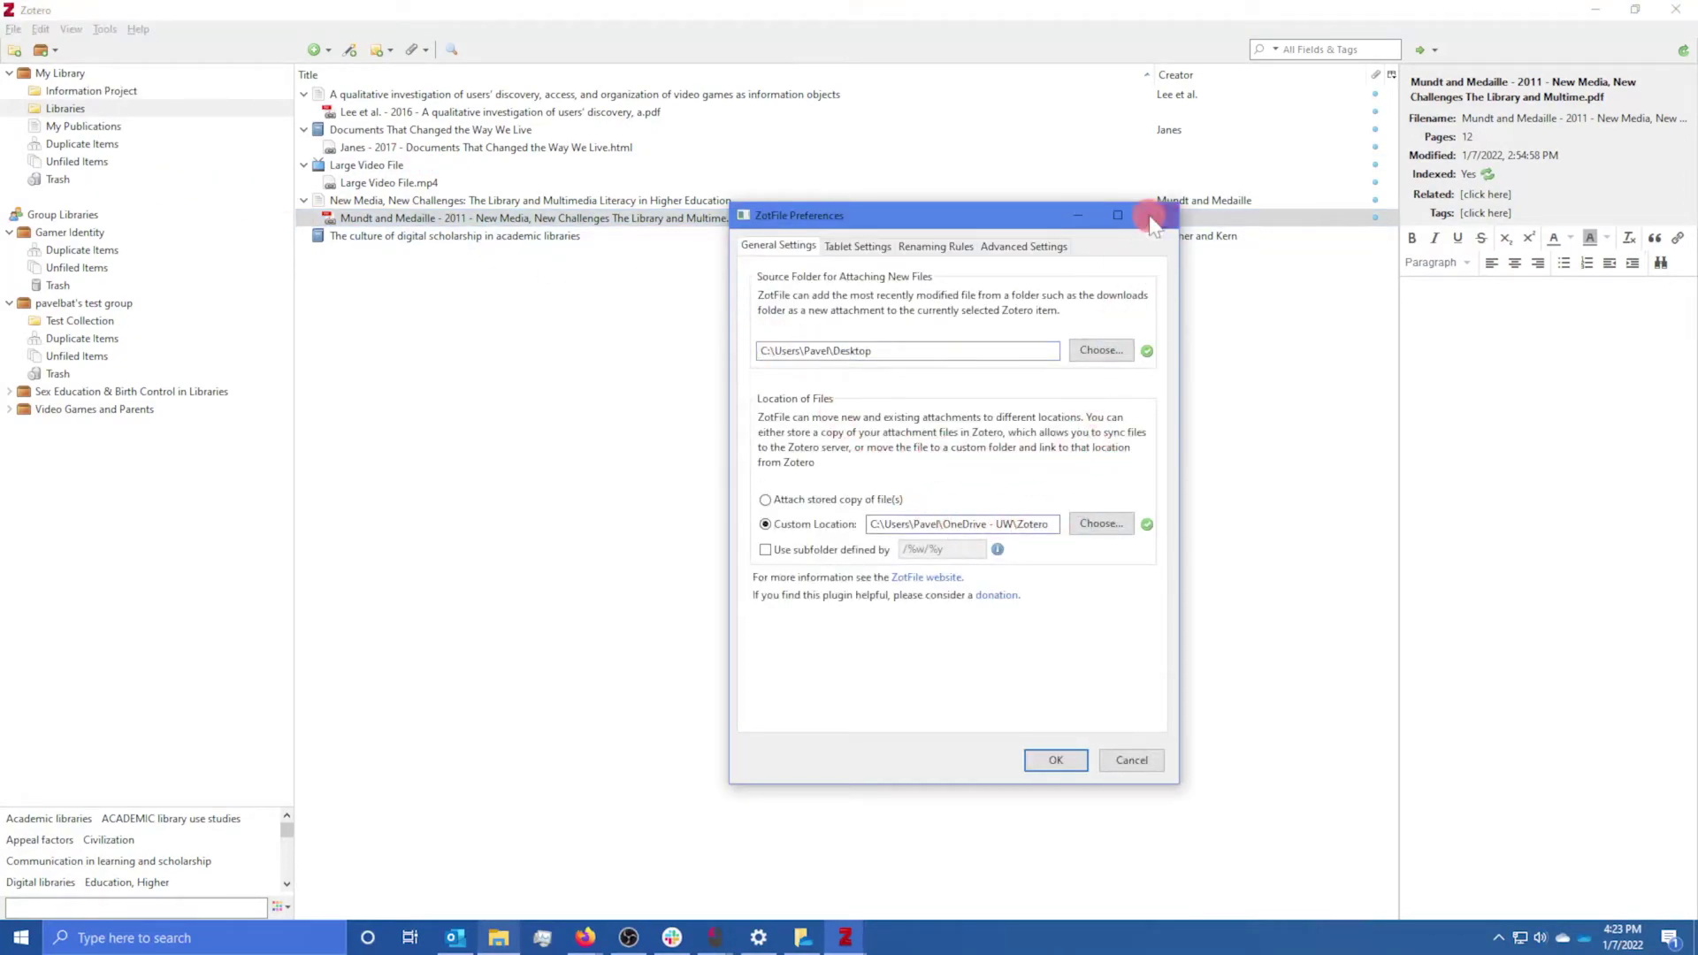
- Review the linked attachment base directory in Zotero's advanced preferences, and close them
click(40, 29)
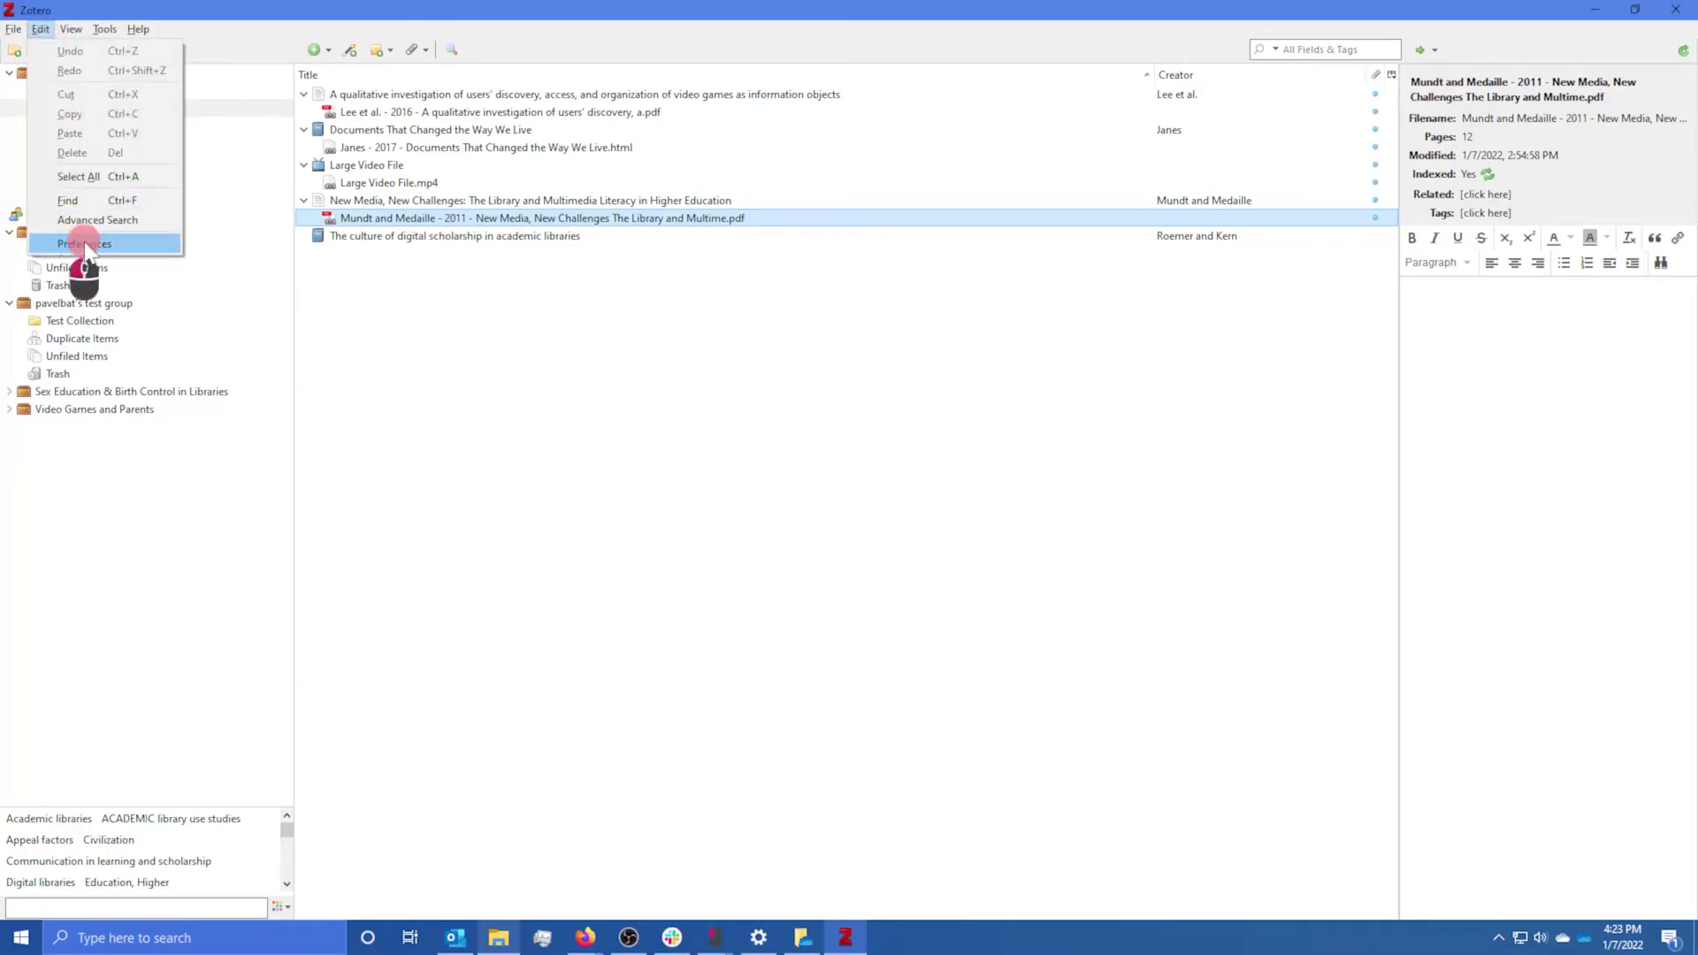
click(84, 244)
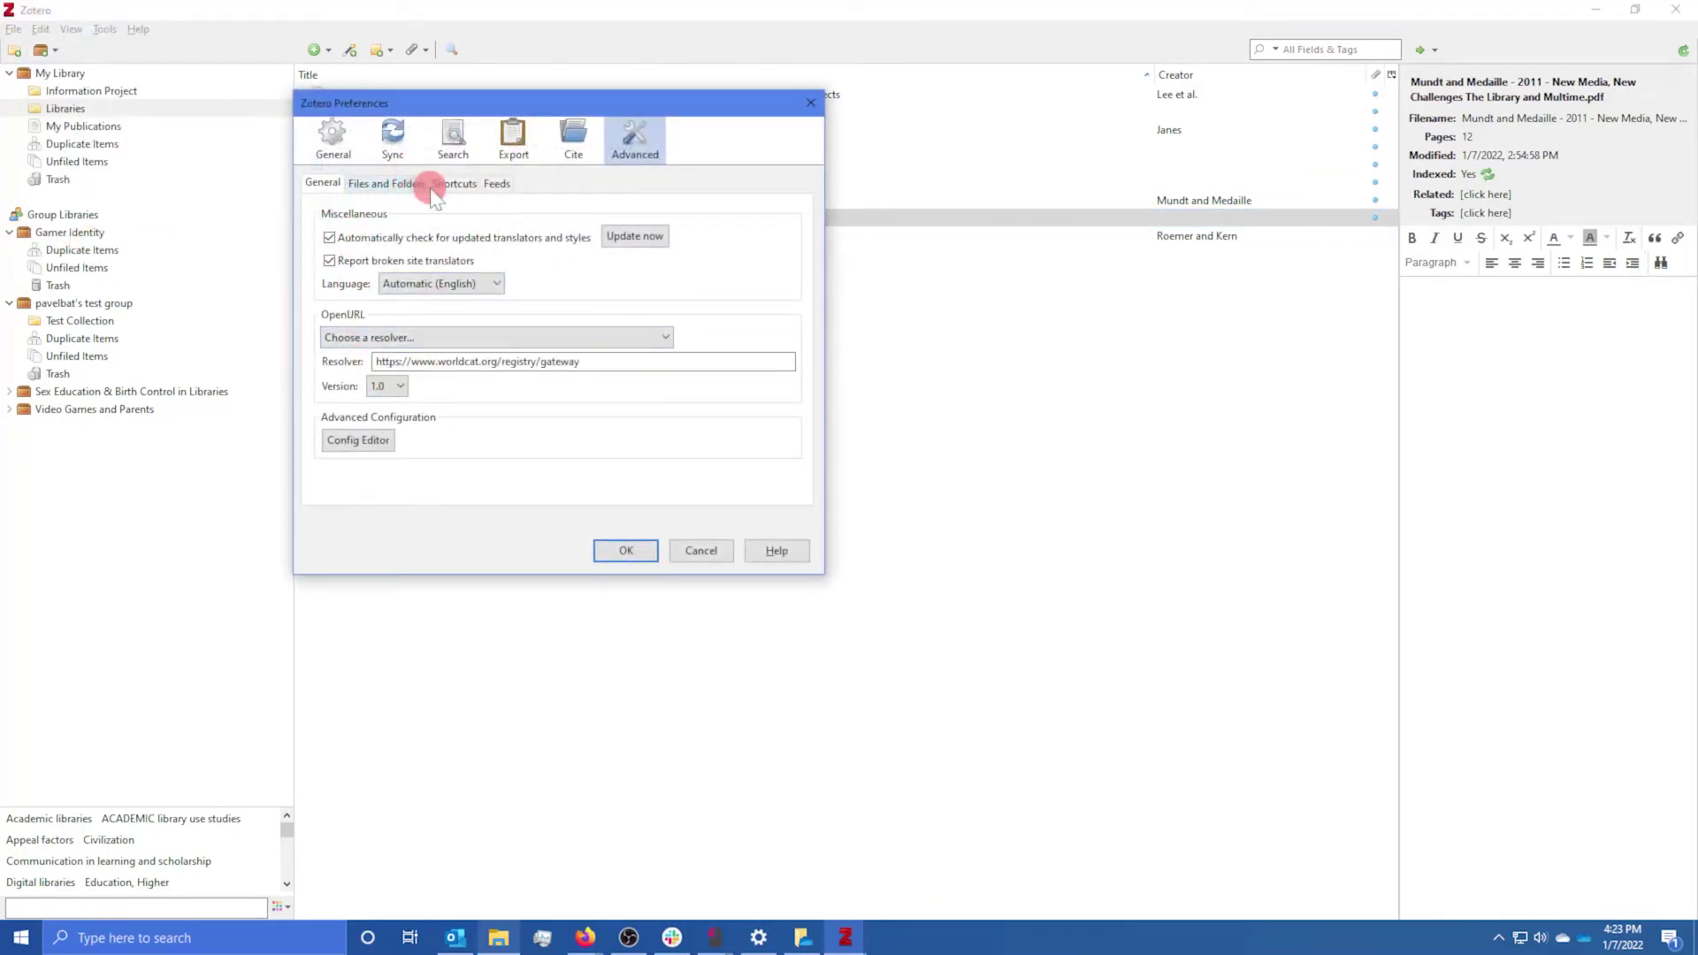
click(421, 183)
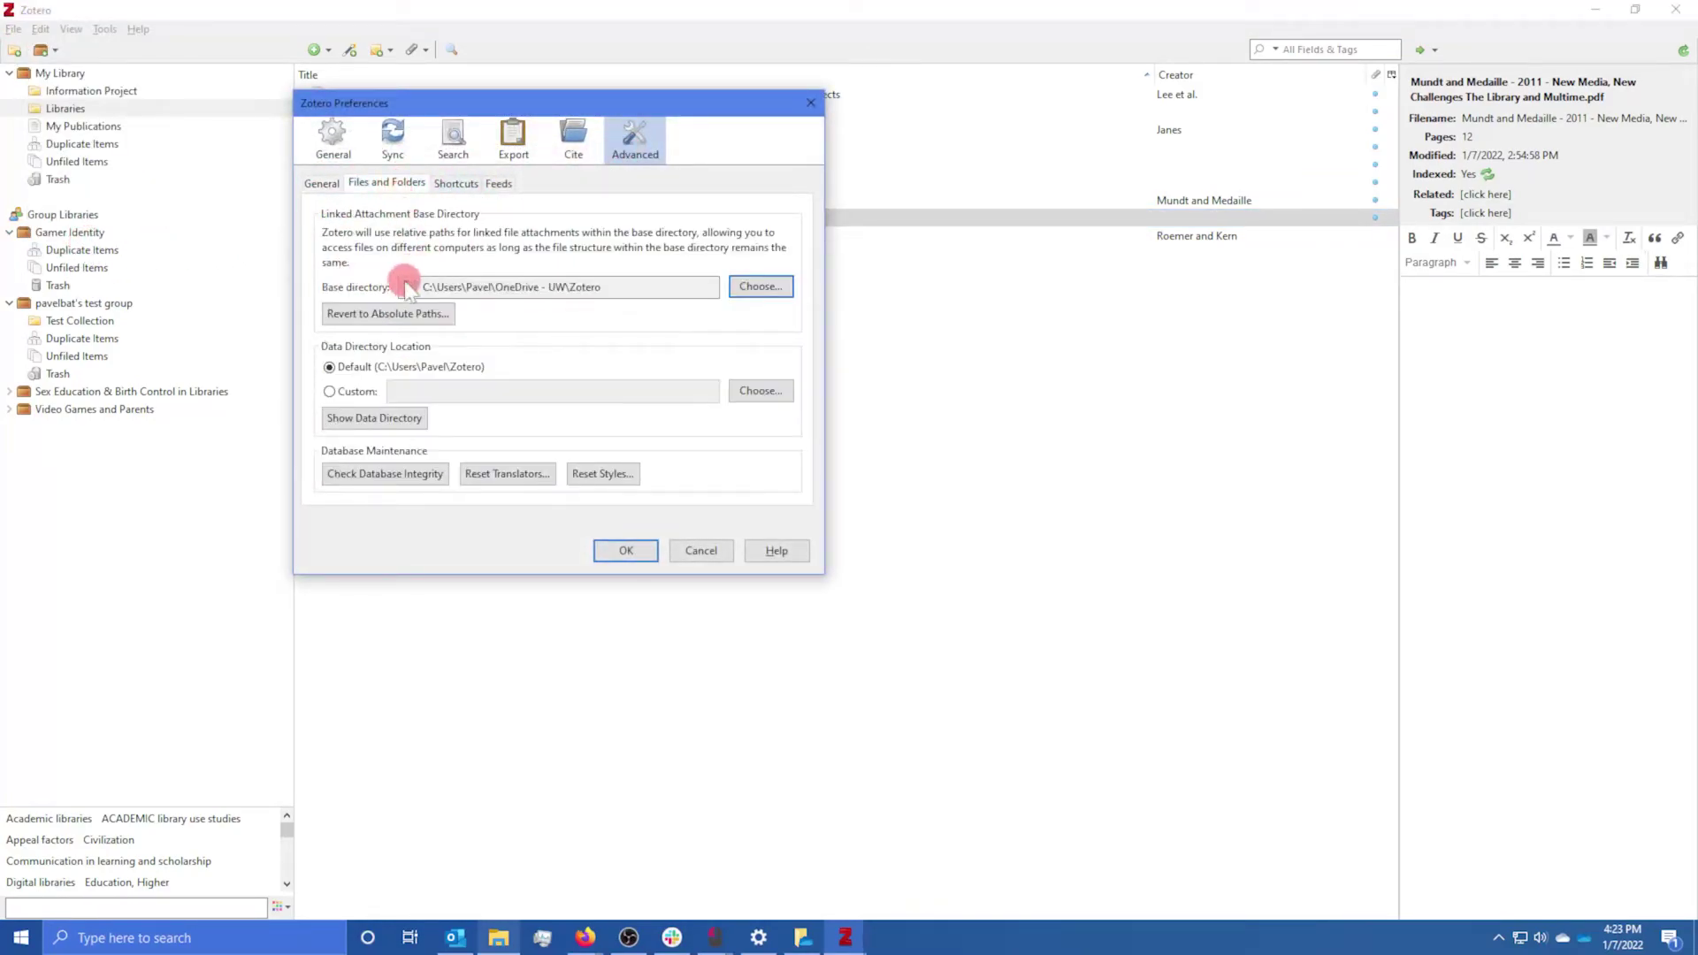
drag(430, 286, 646, 276)
click(819, 108)
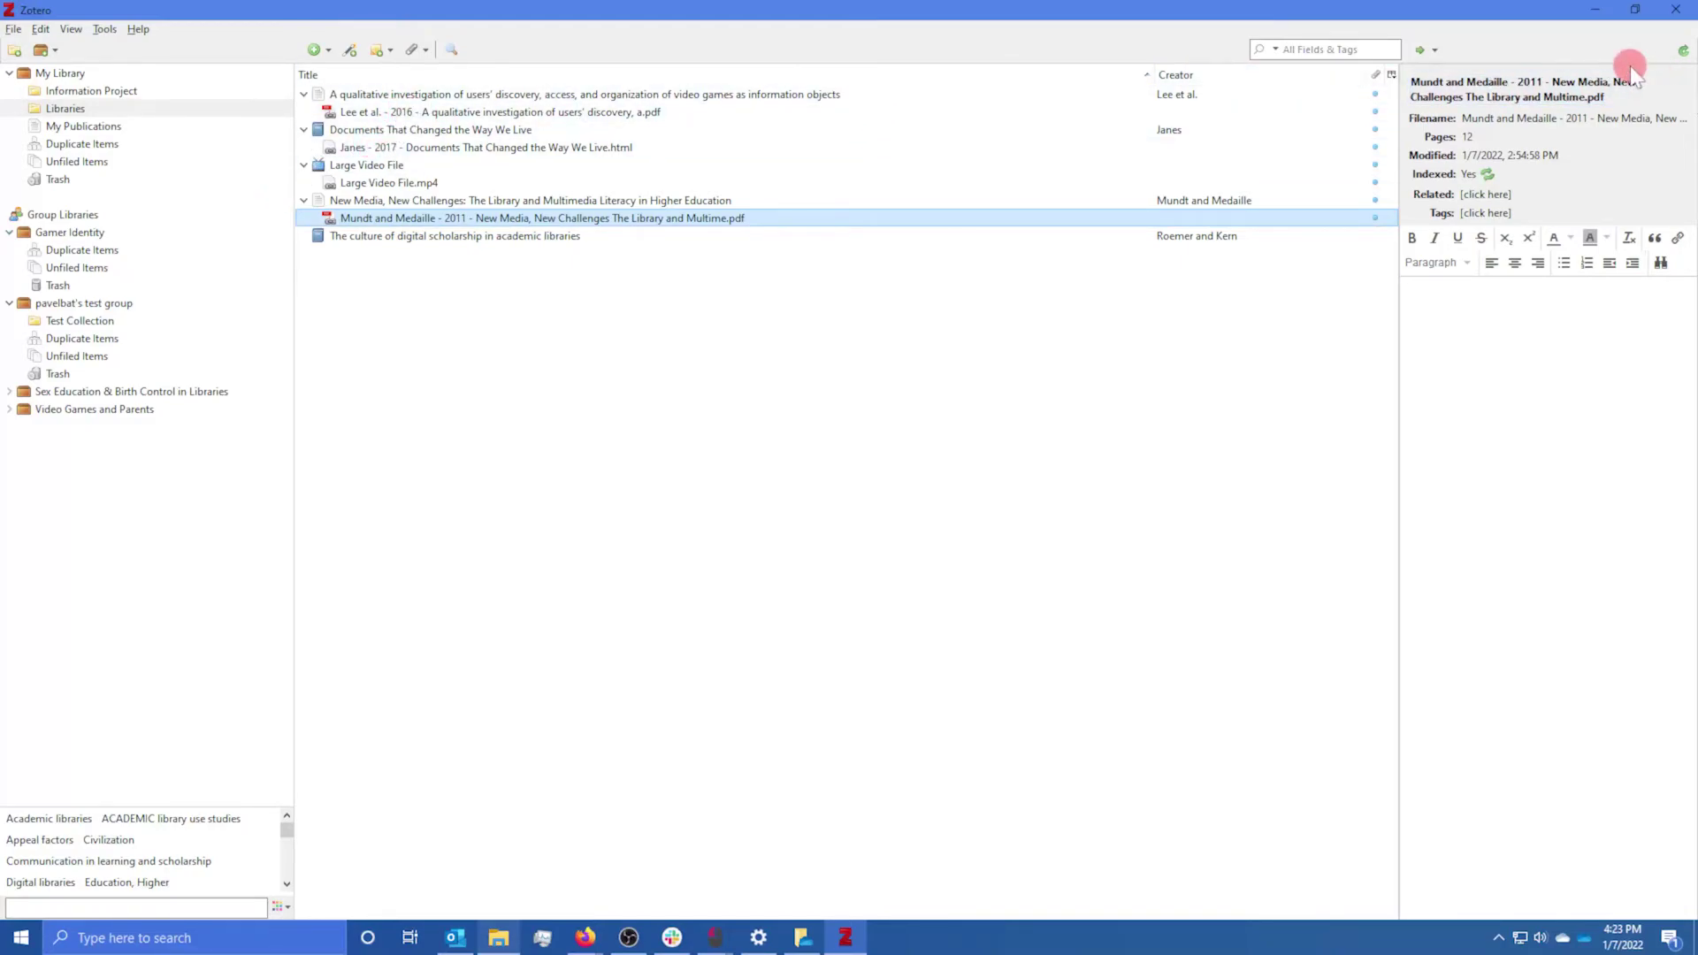
click(1659, 89)
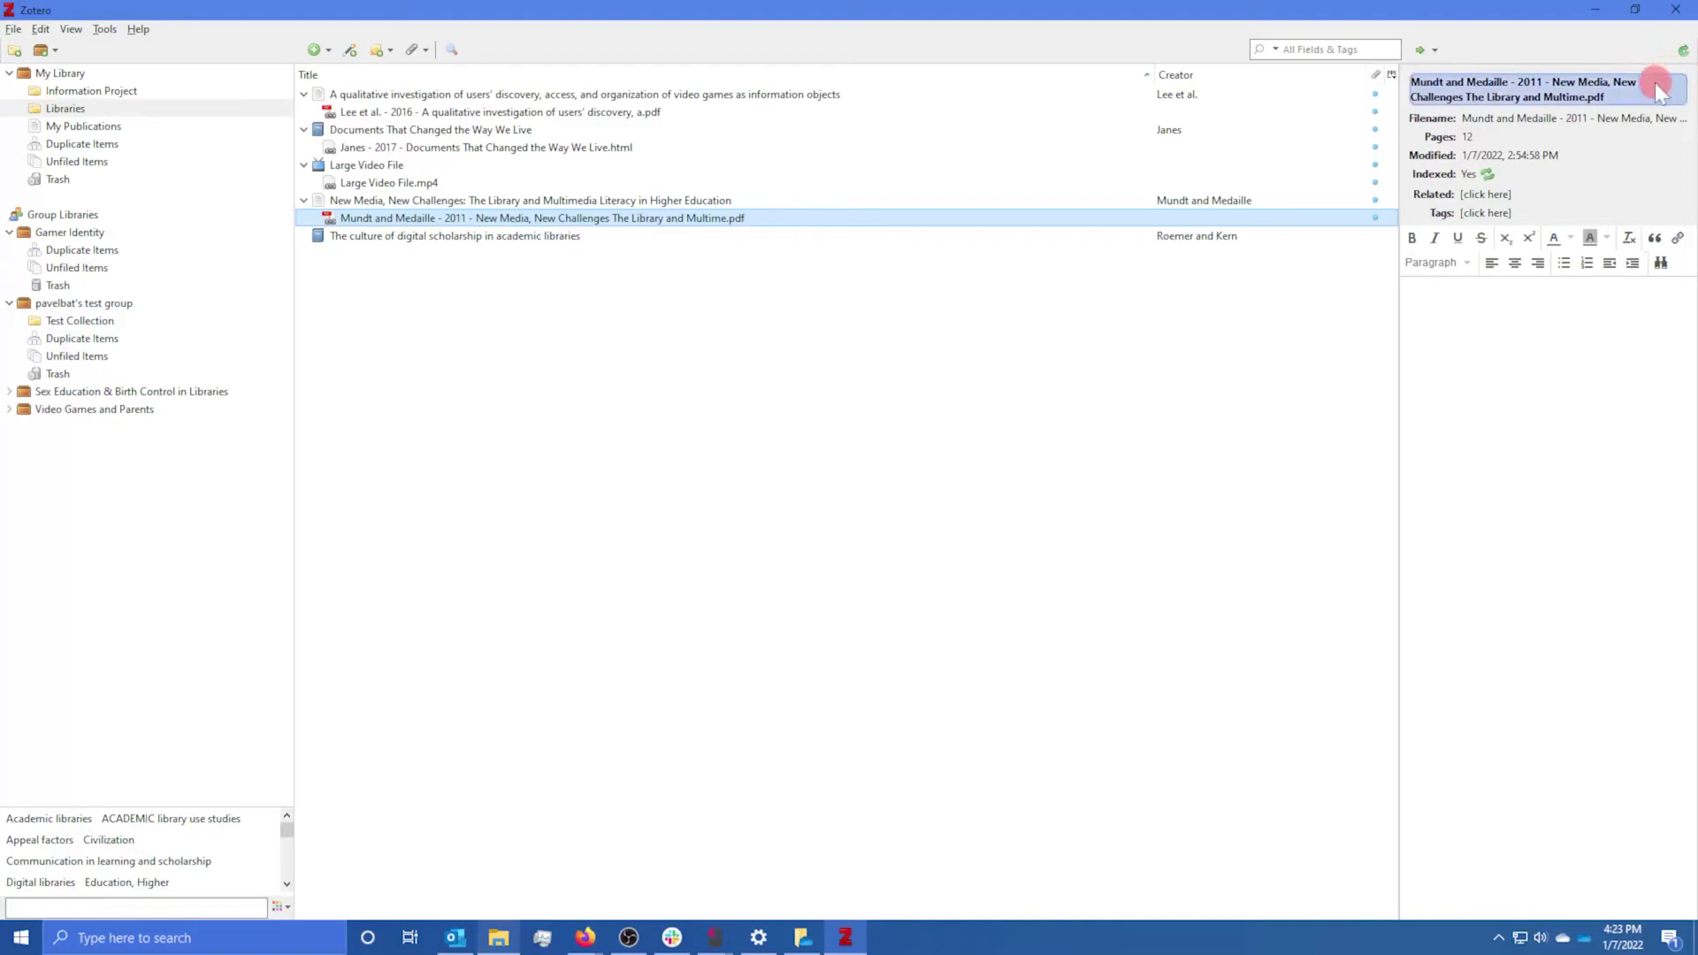
click(1641, 110)
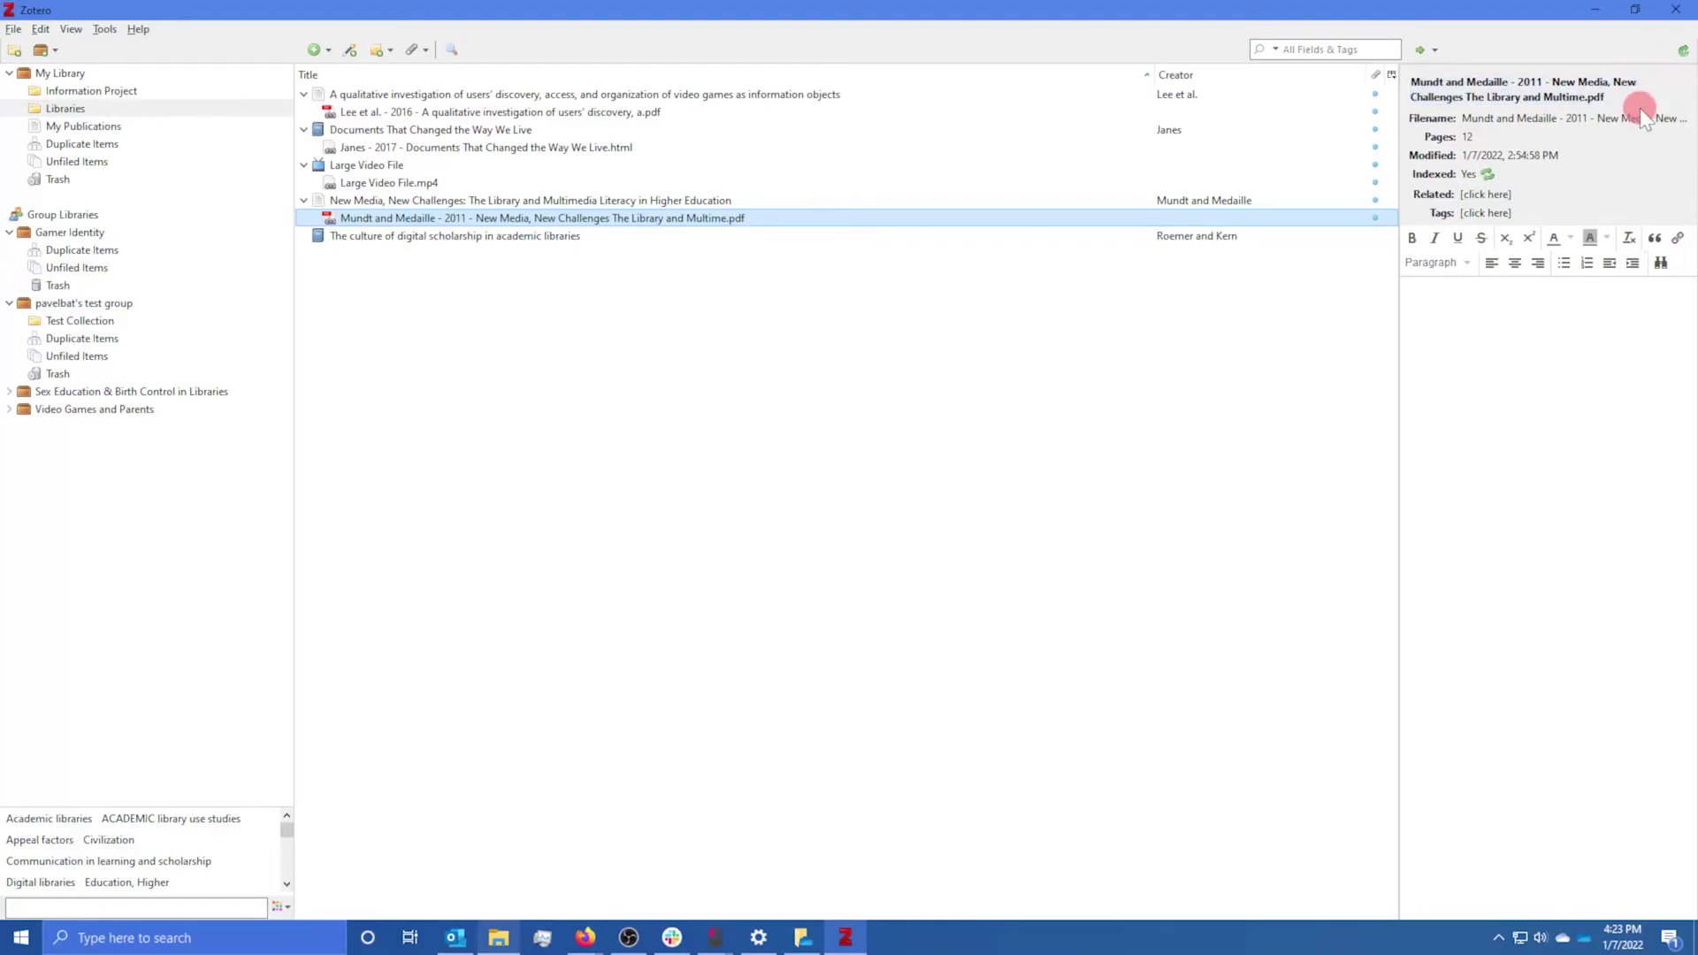
click(1648, 60)
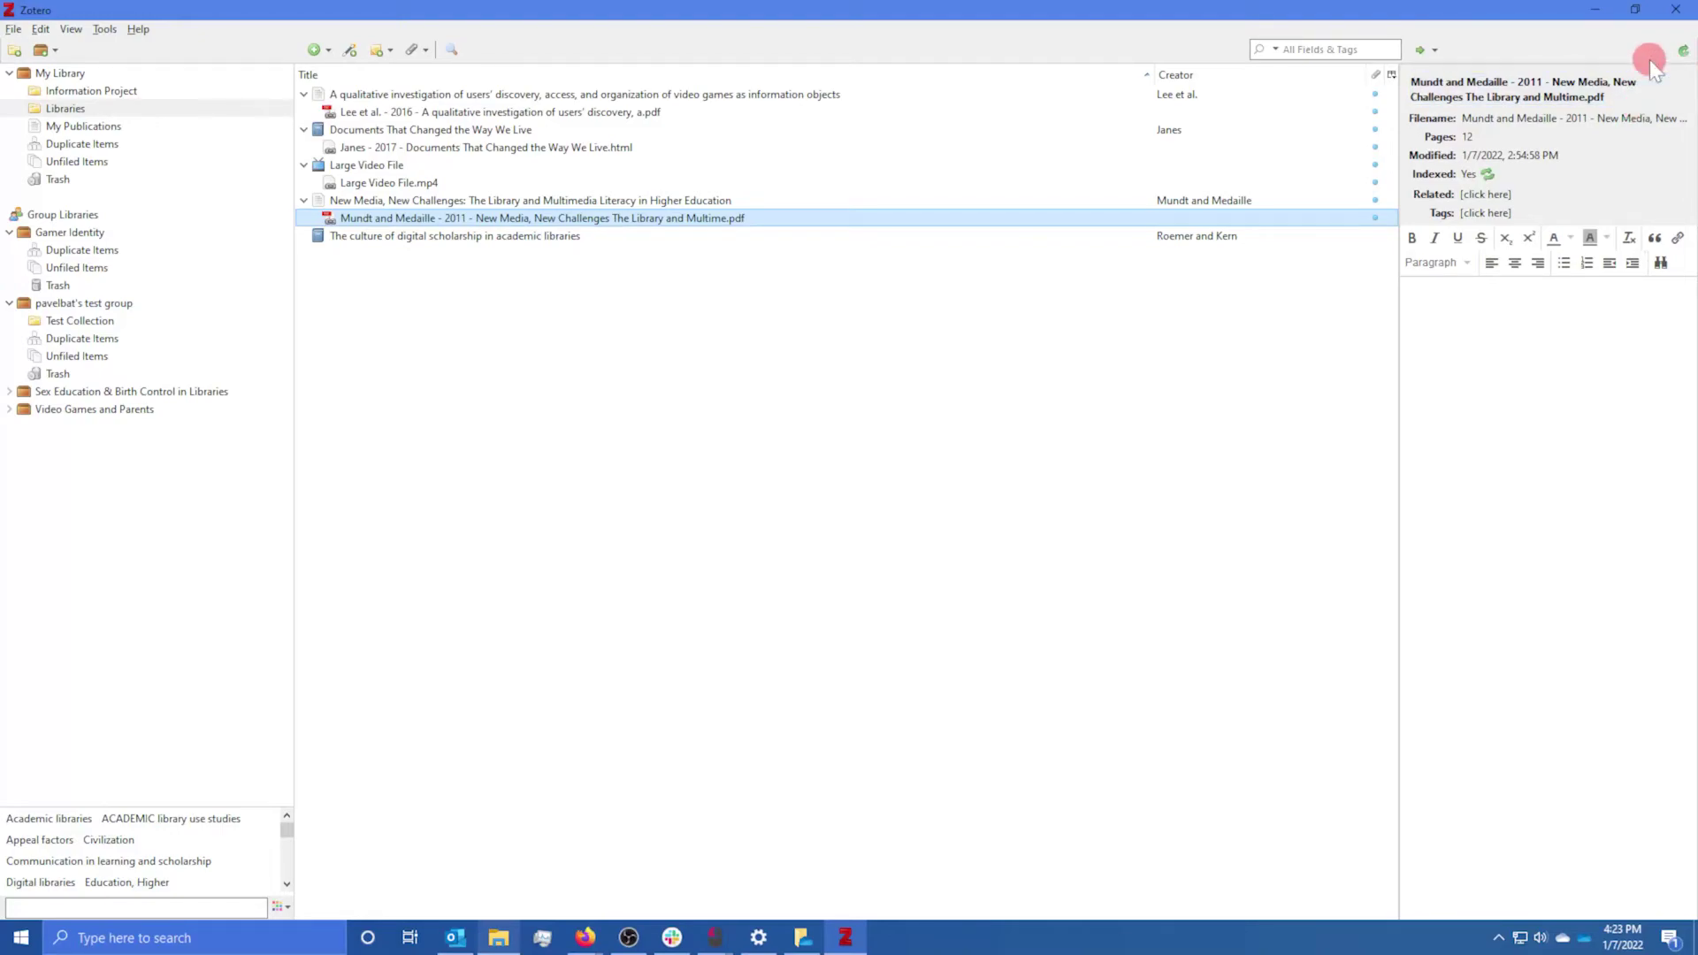
- Examine the PDF attachment of the "Describing, organizing, and maintaining video game development artifacts" item in the test group library
click(55, 232)
click(27, 303)
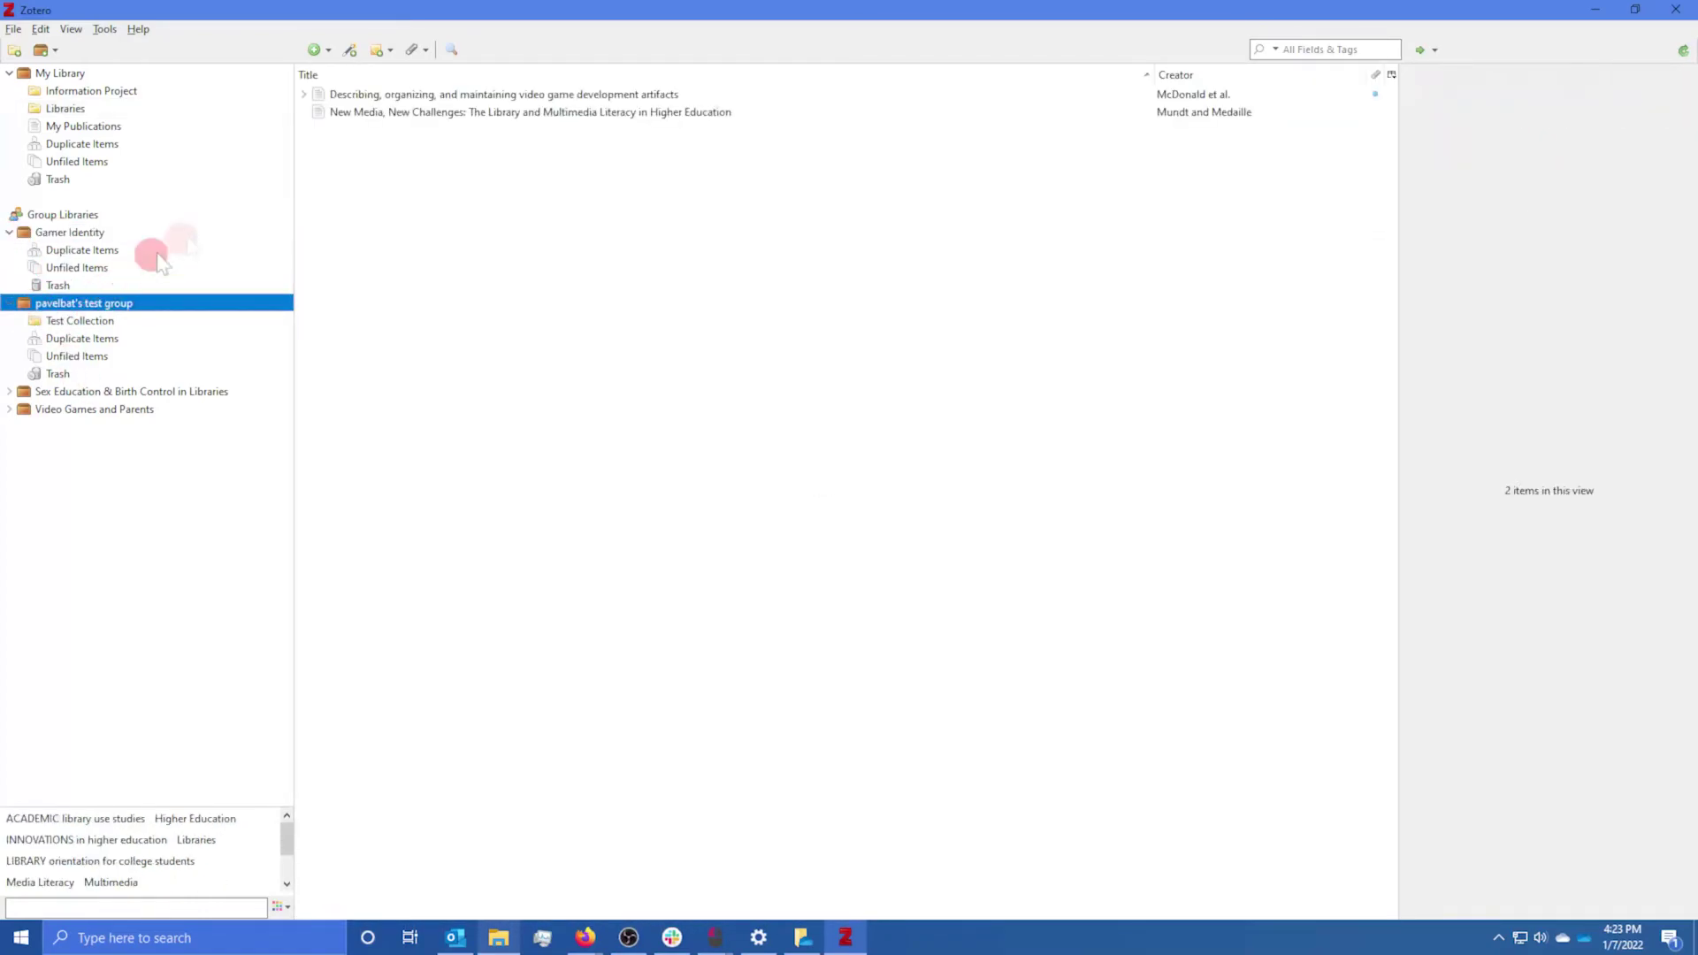
click(304, 93)
click(544, 112)
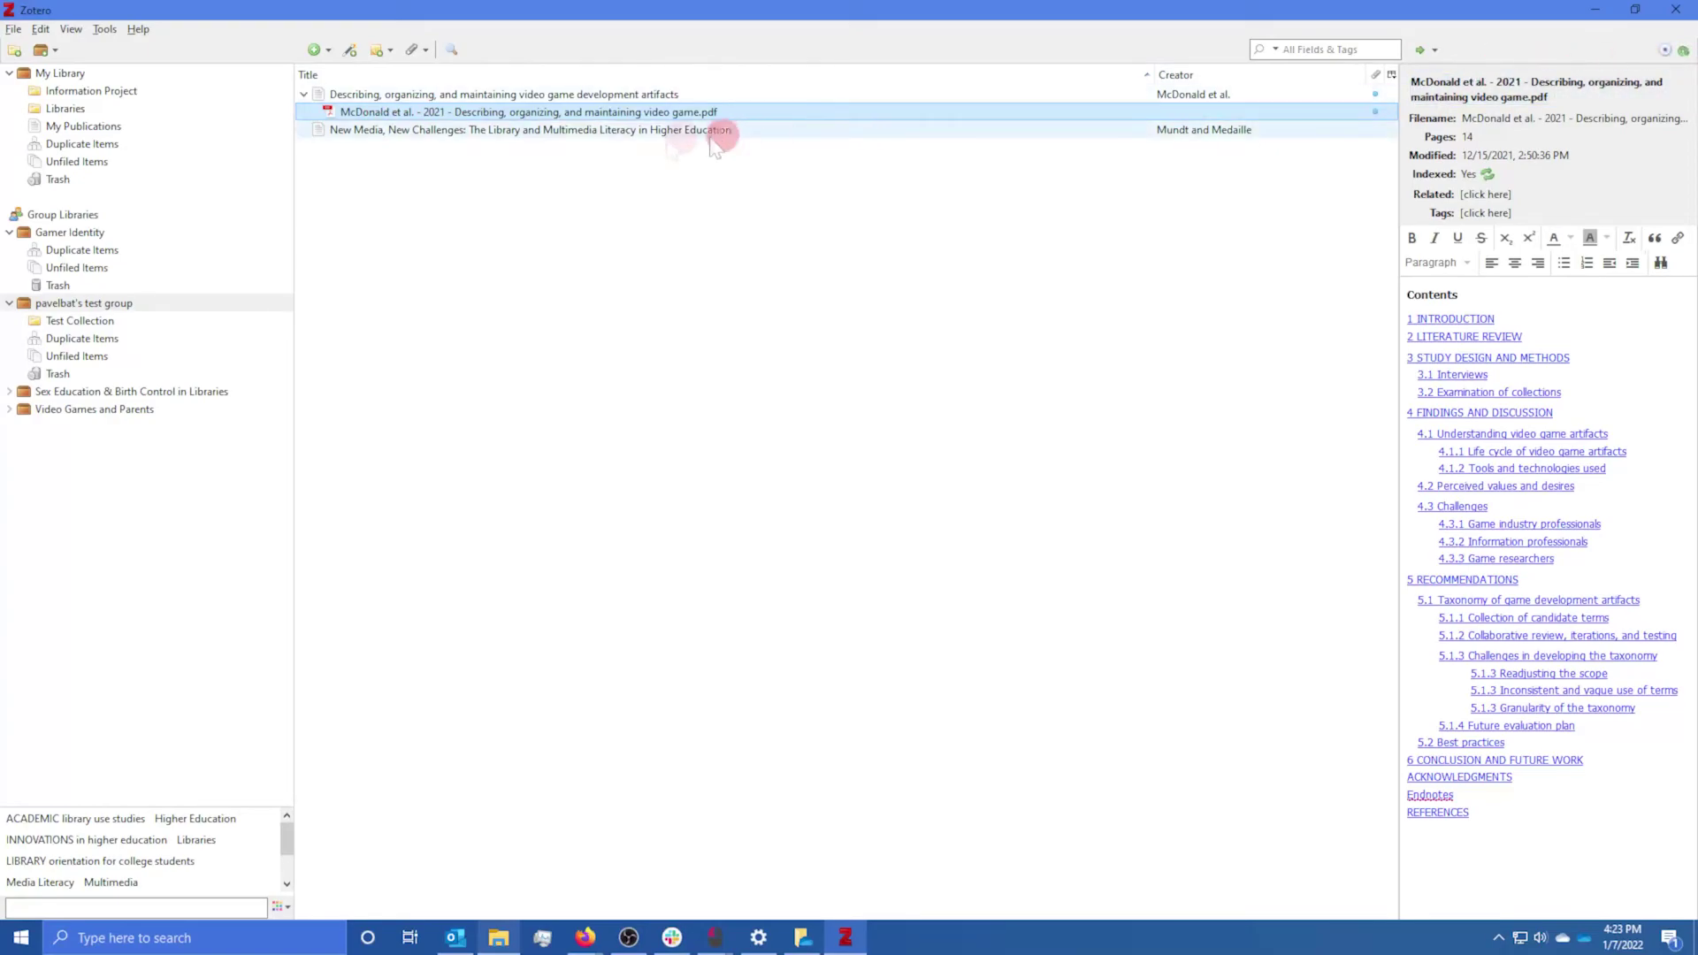
- Save the "Full Steam Ahead" article from Taylor & Francis Online in Firefox to Zotero's Libraries collection using the Zotero connector
click(64, 107)
click(585, 938)
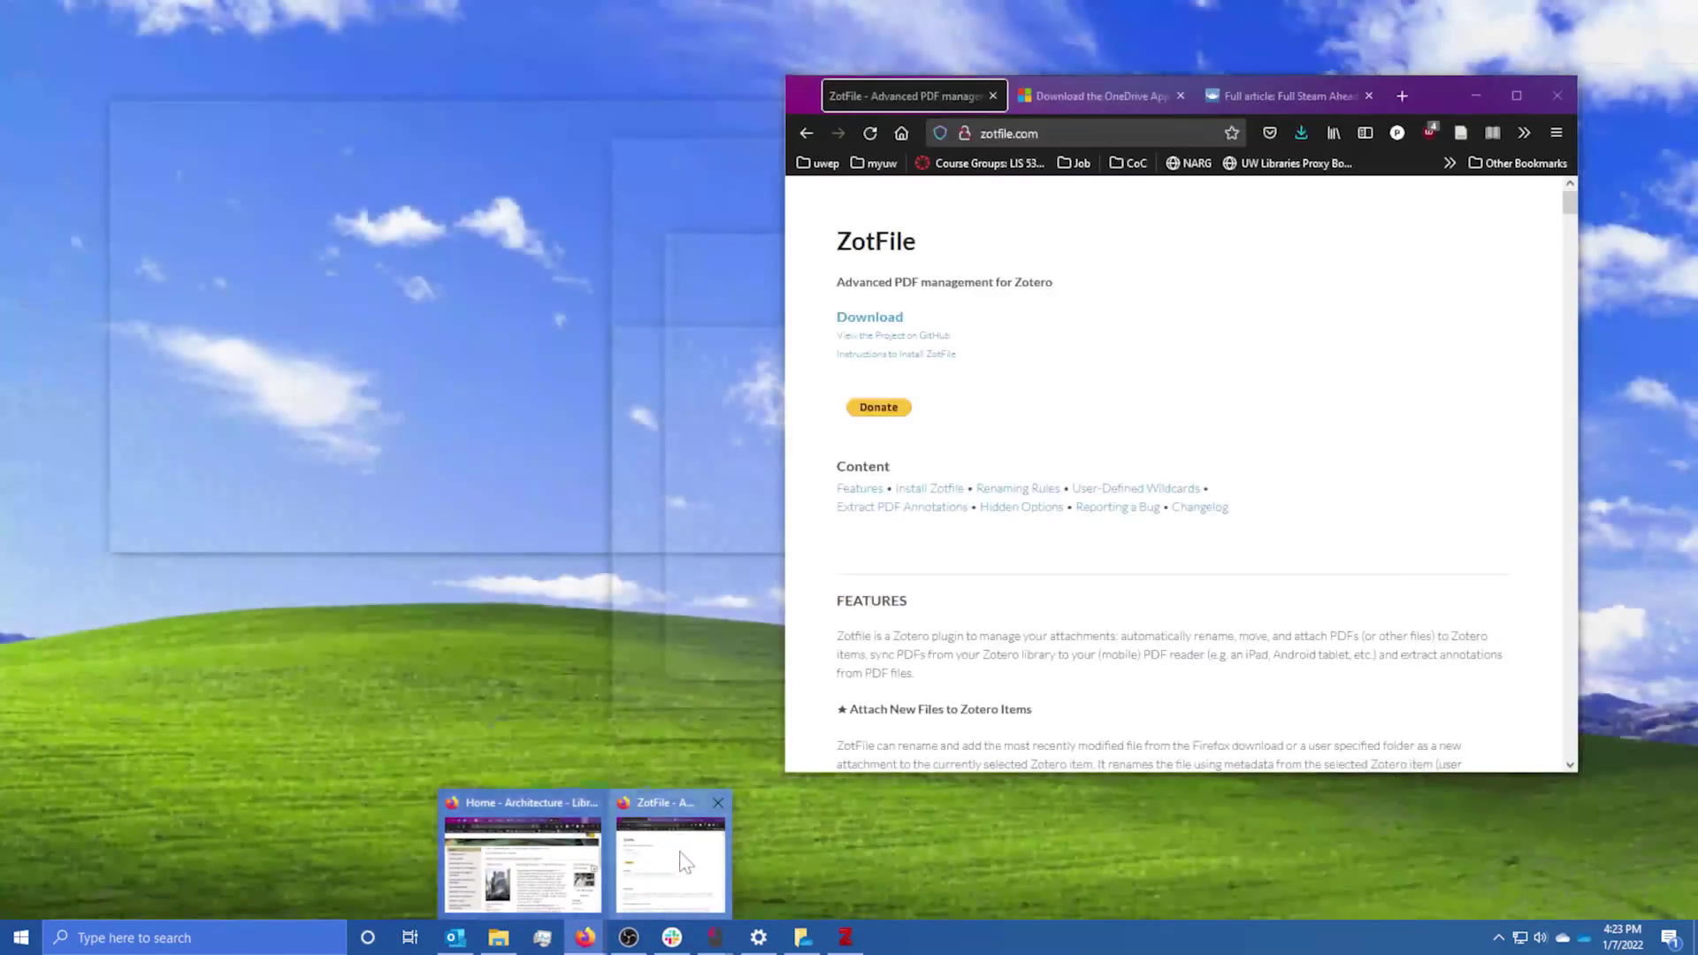
click(670, 862)
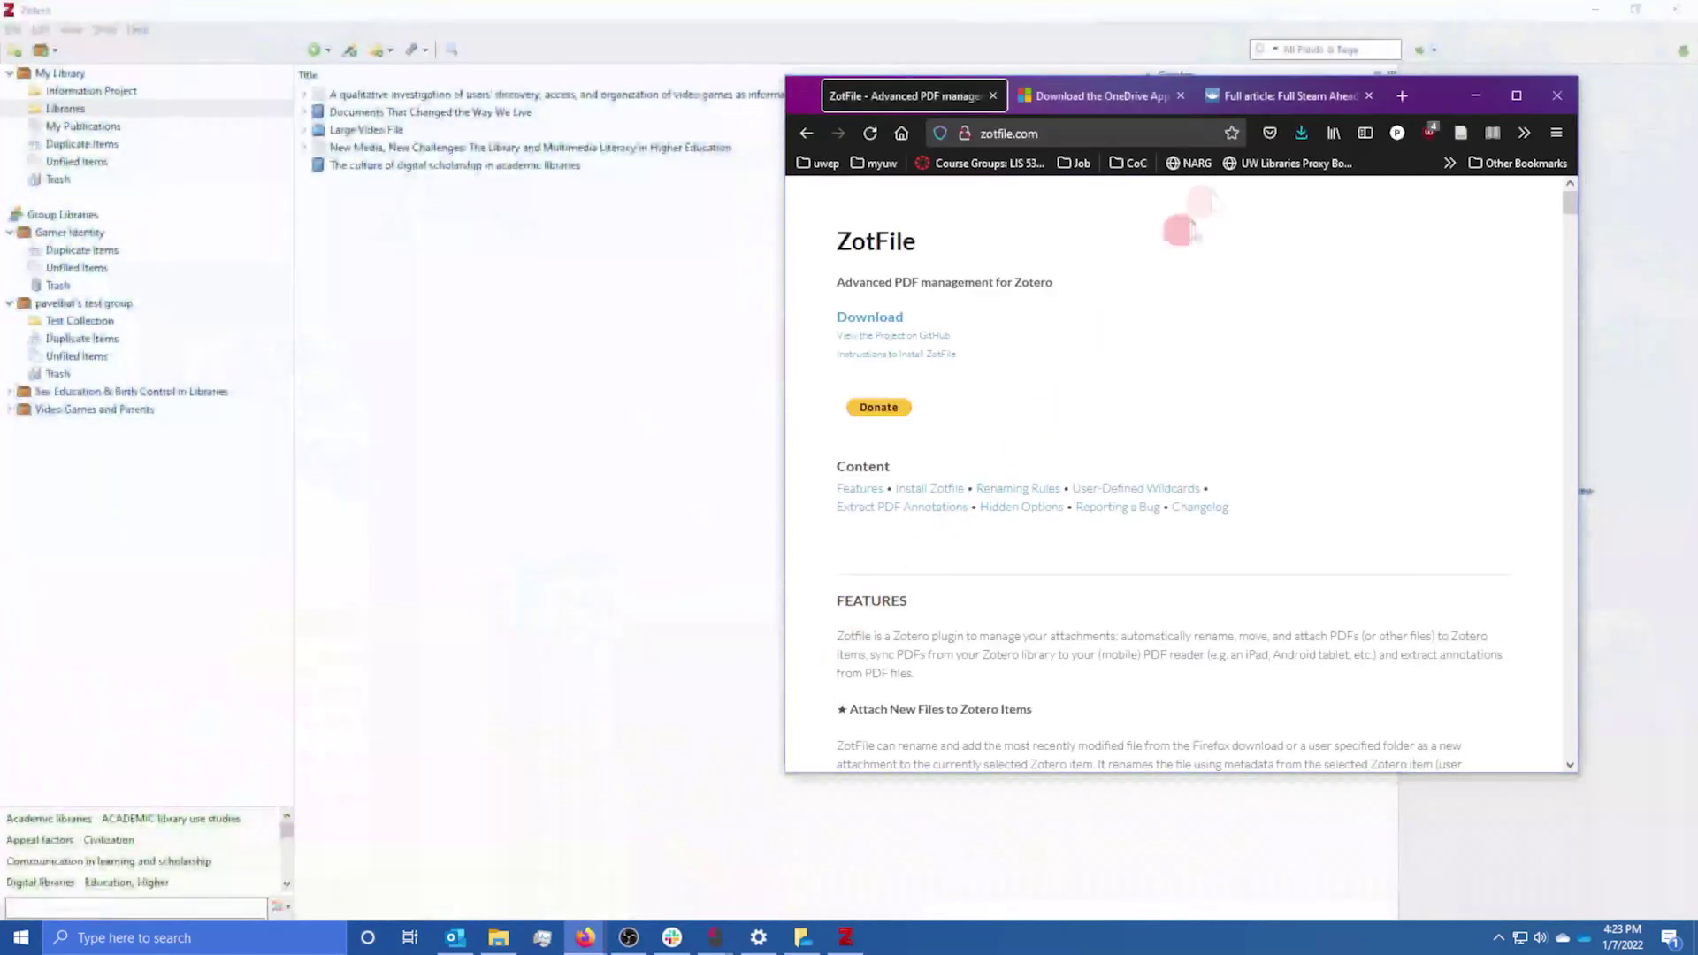
click(1266, 97)
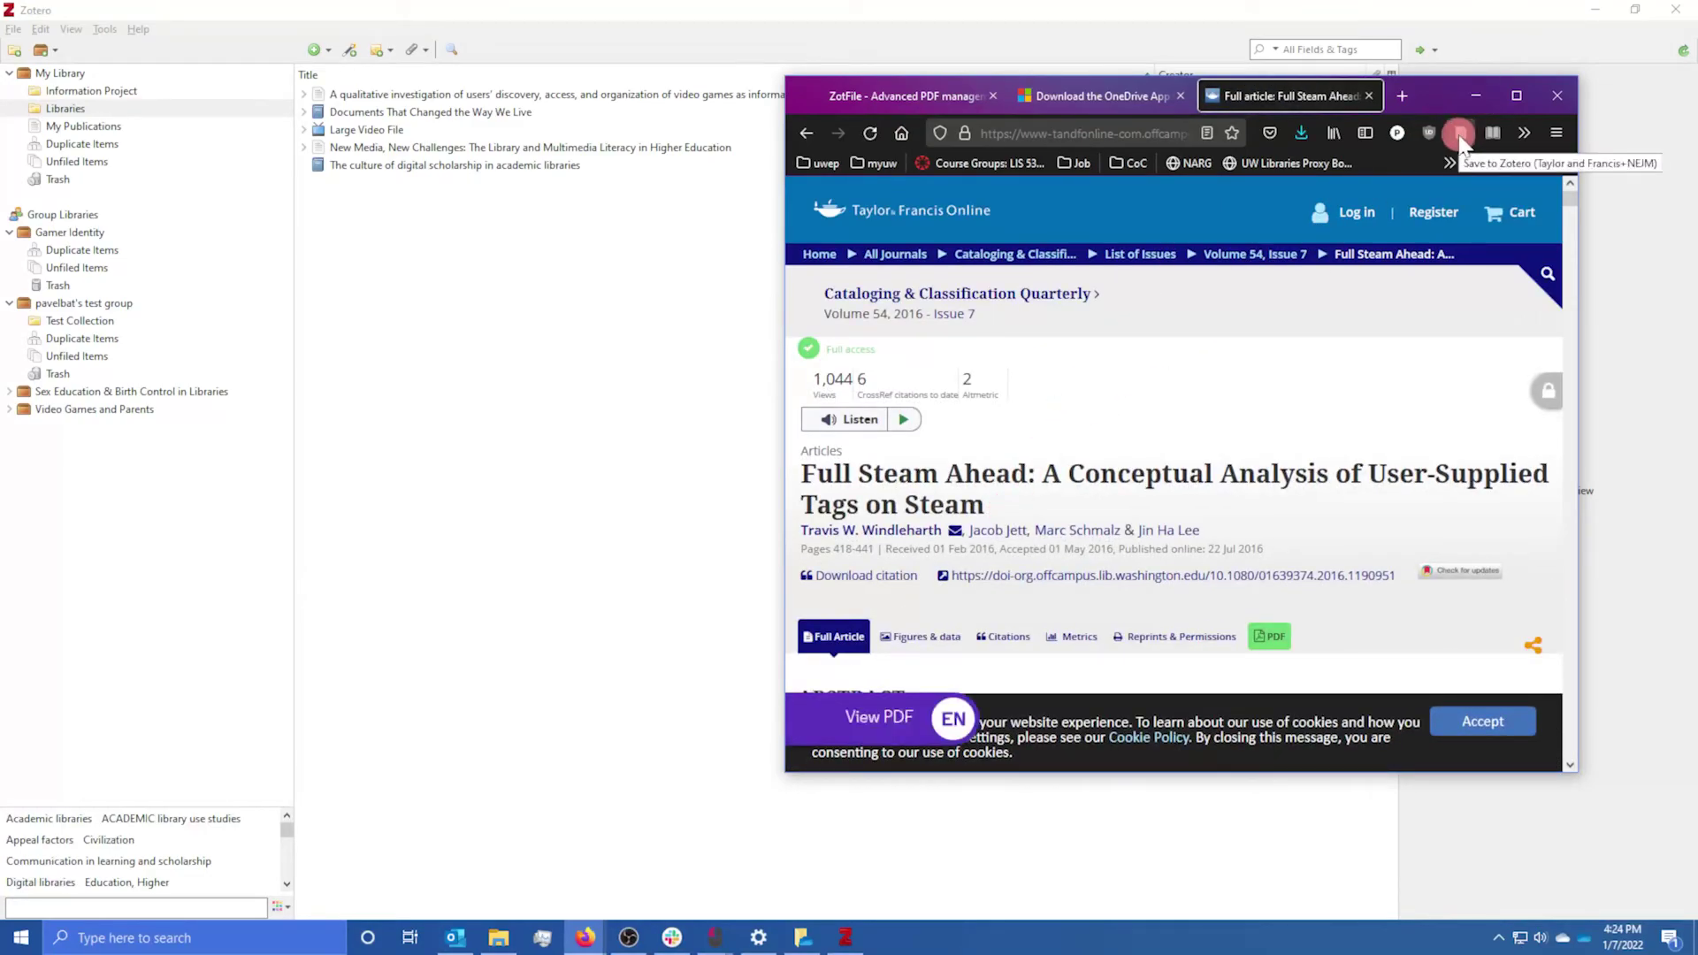
click(1460, 137)
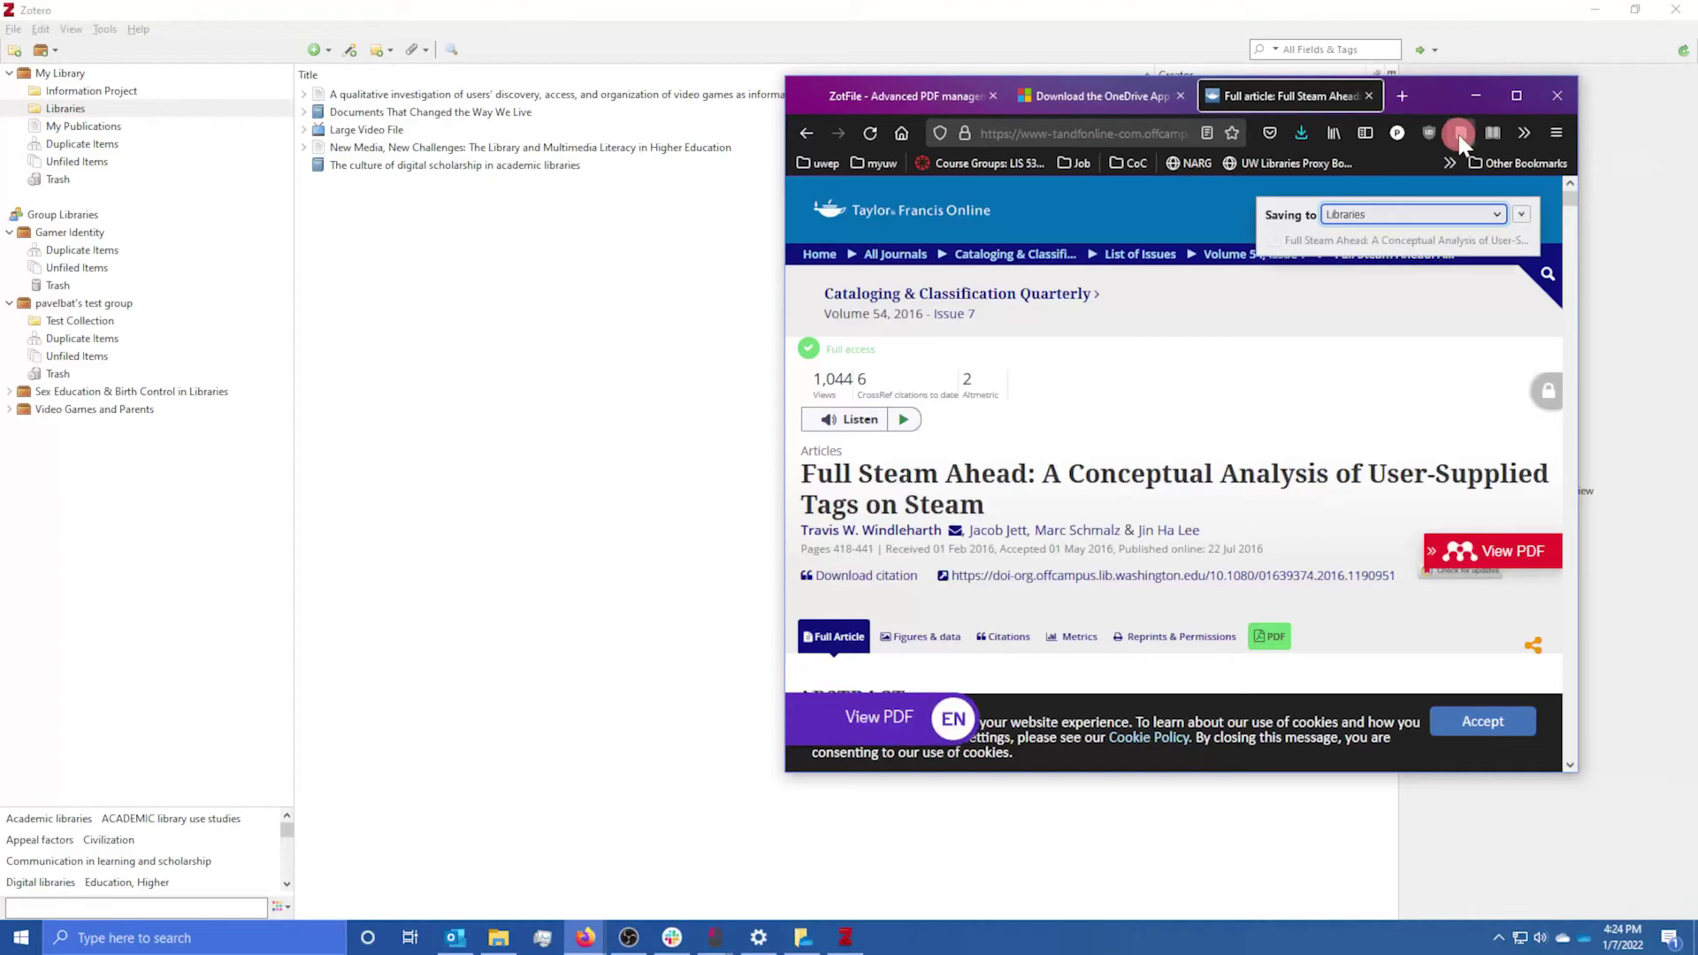
click(1515, 215)
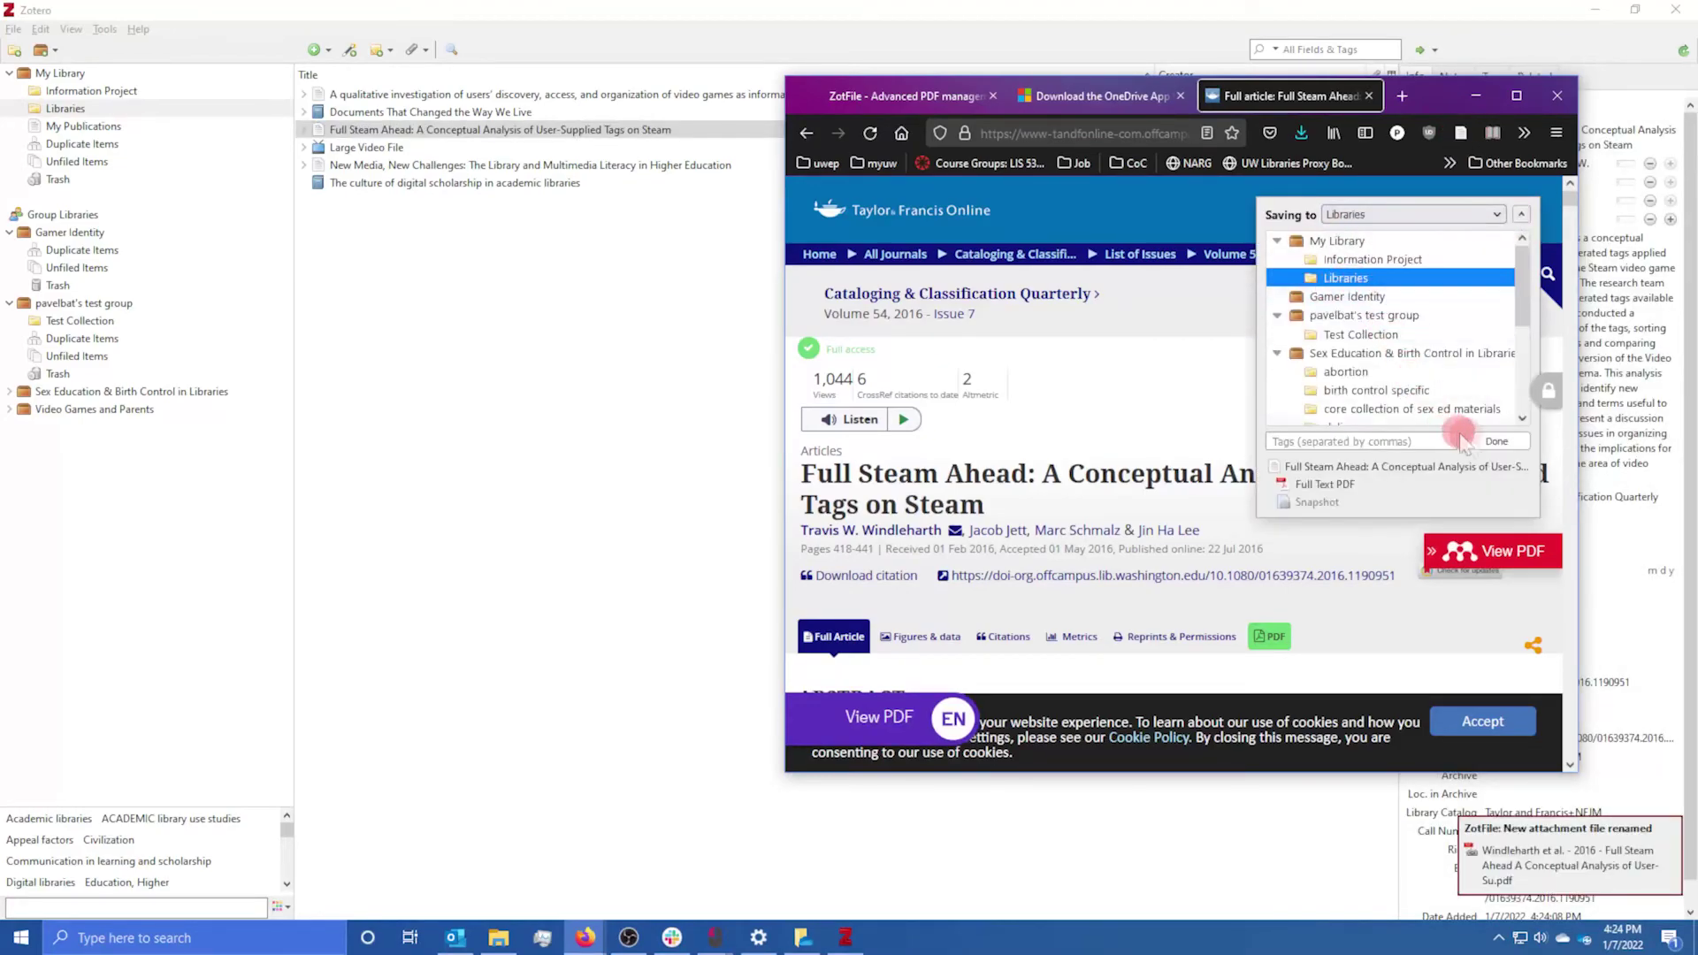
click(1505, 439)
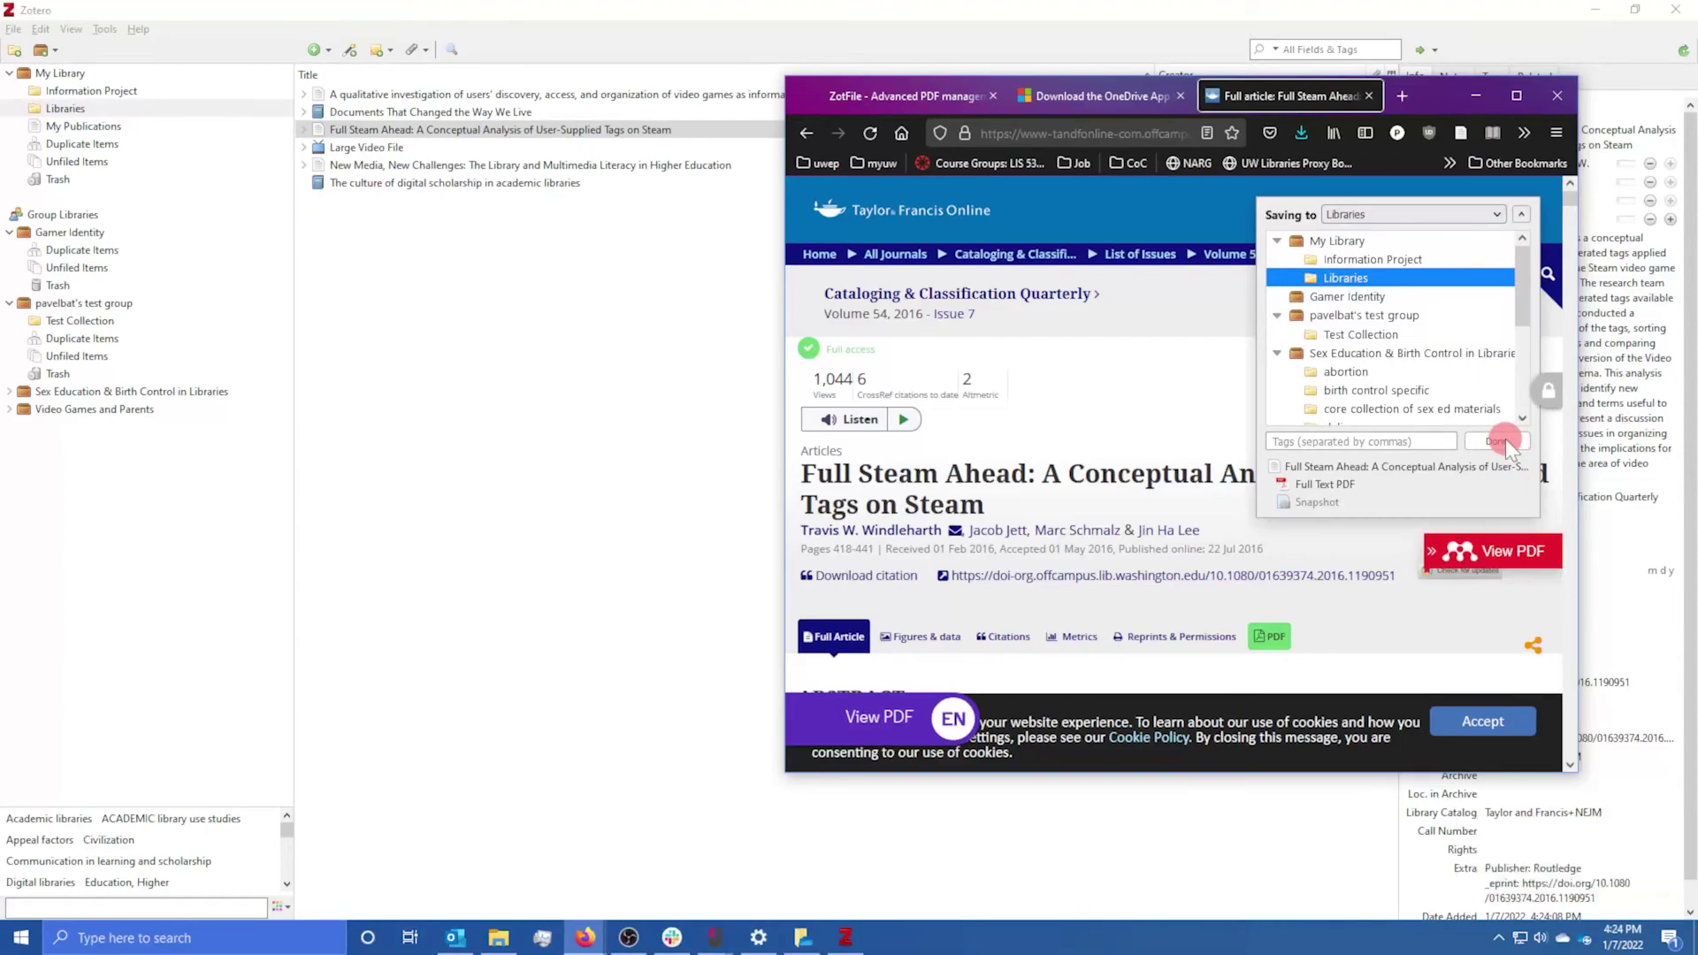
- Return to Zotero, inspect the new article's attachments, and check for its PDF in the OneDrive - UW Zotero folder
click(1476, 98)
click(304, 130)
click(345, 140)
click(523, 154)
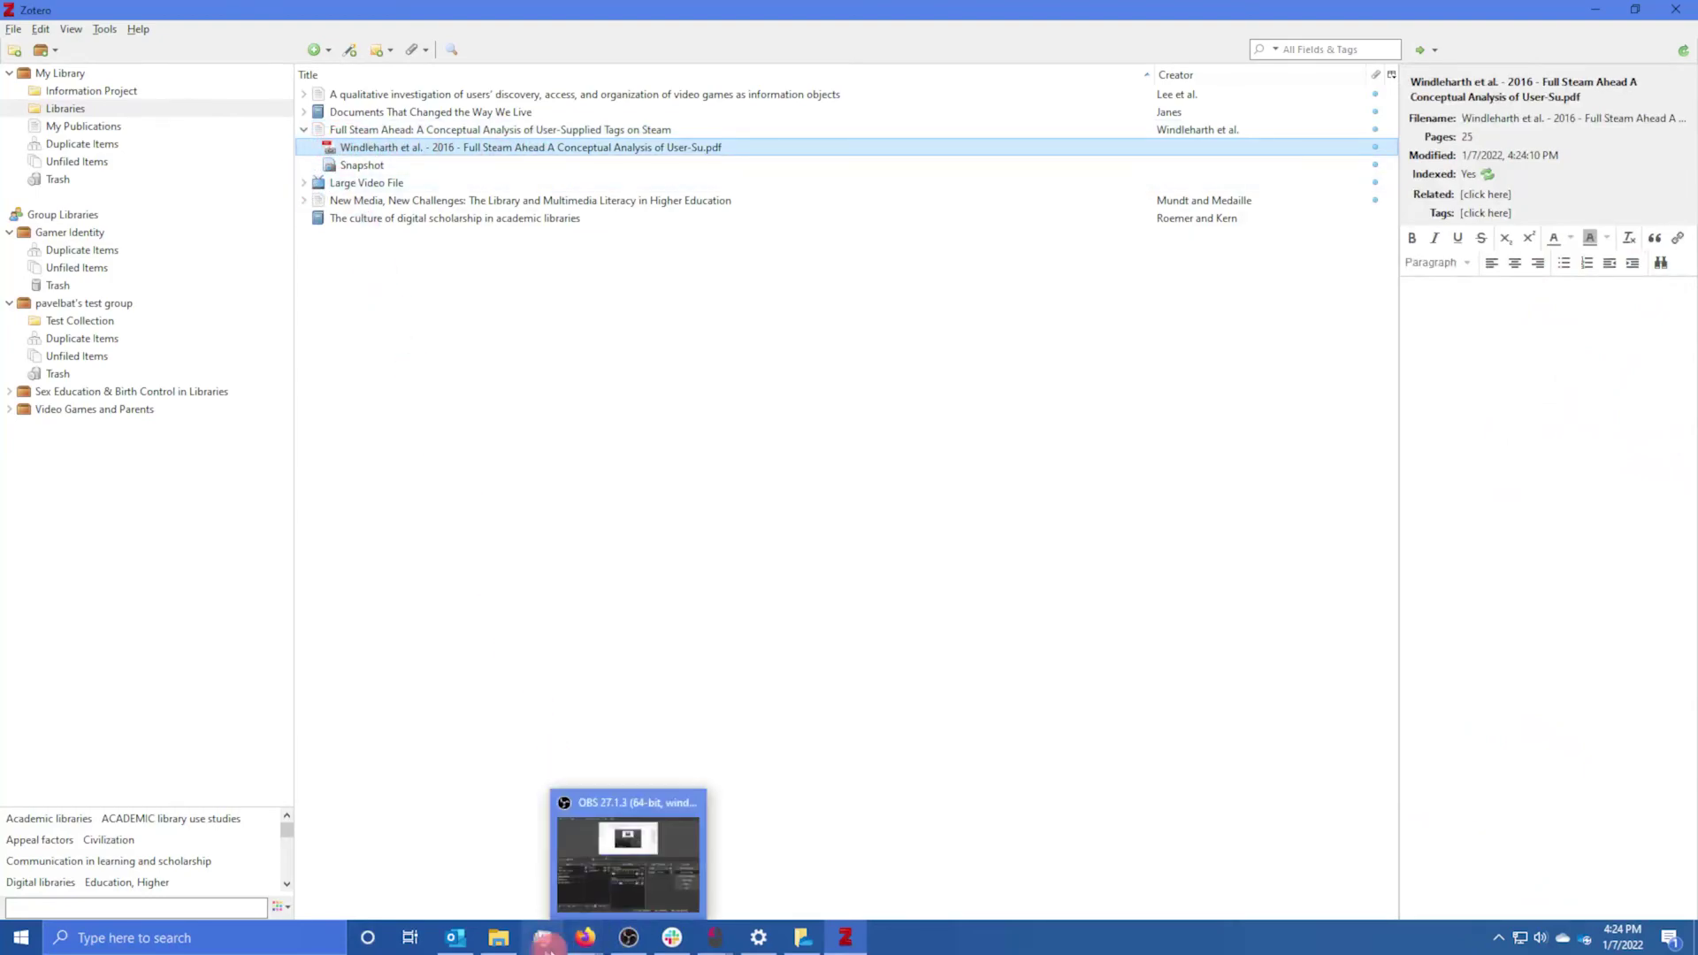
click(499, 939)
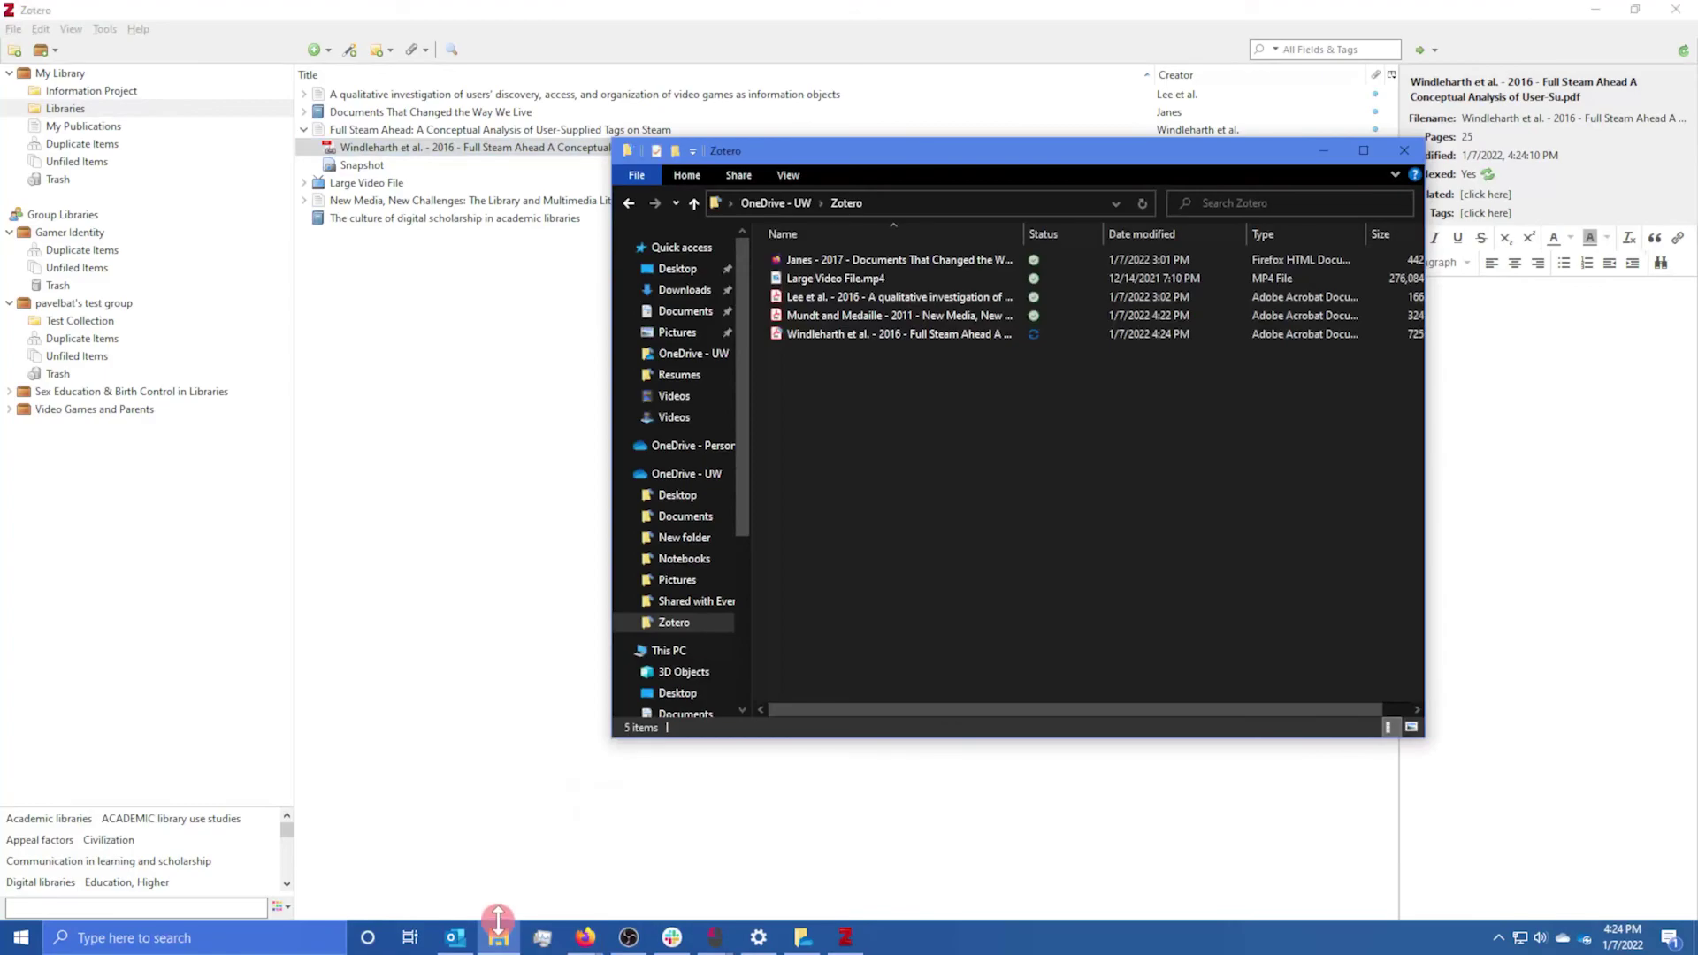
- Run ZotFile's Rename Attachments on the "Full Steam Ahead" article's web page snapshot
right_click(367, 168)
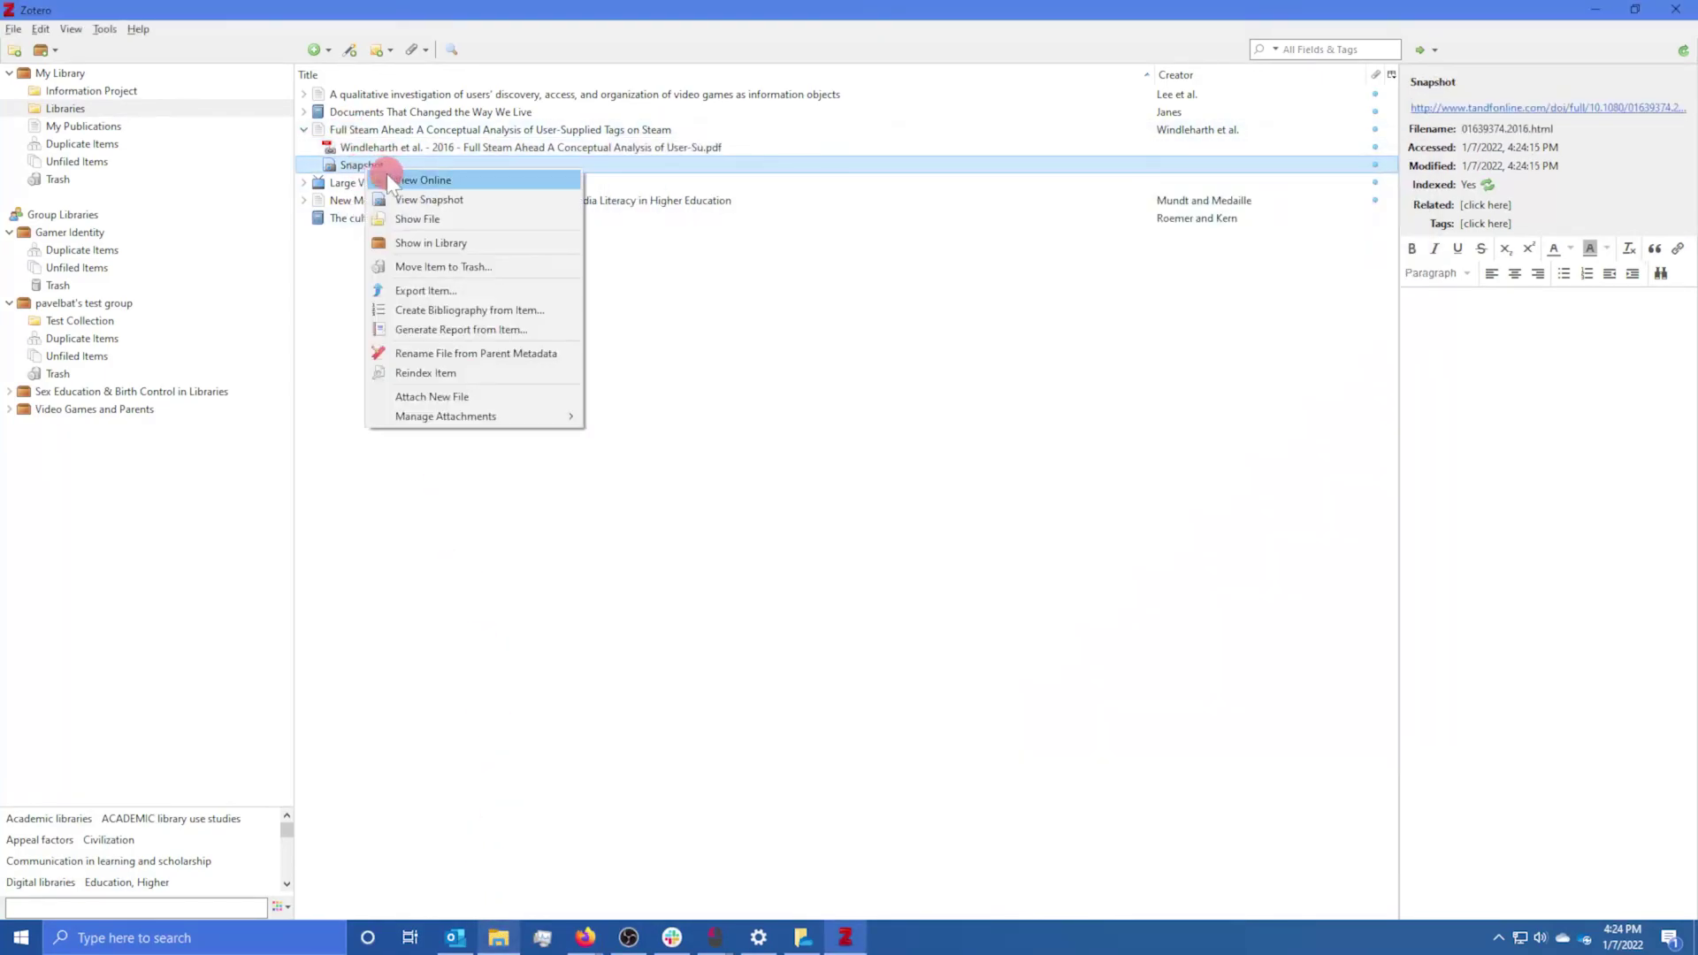
mouse_move(467, 428)
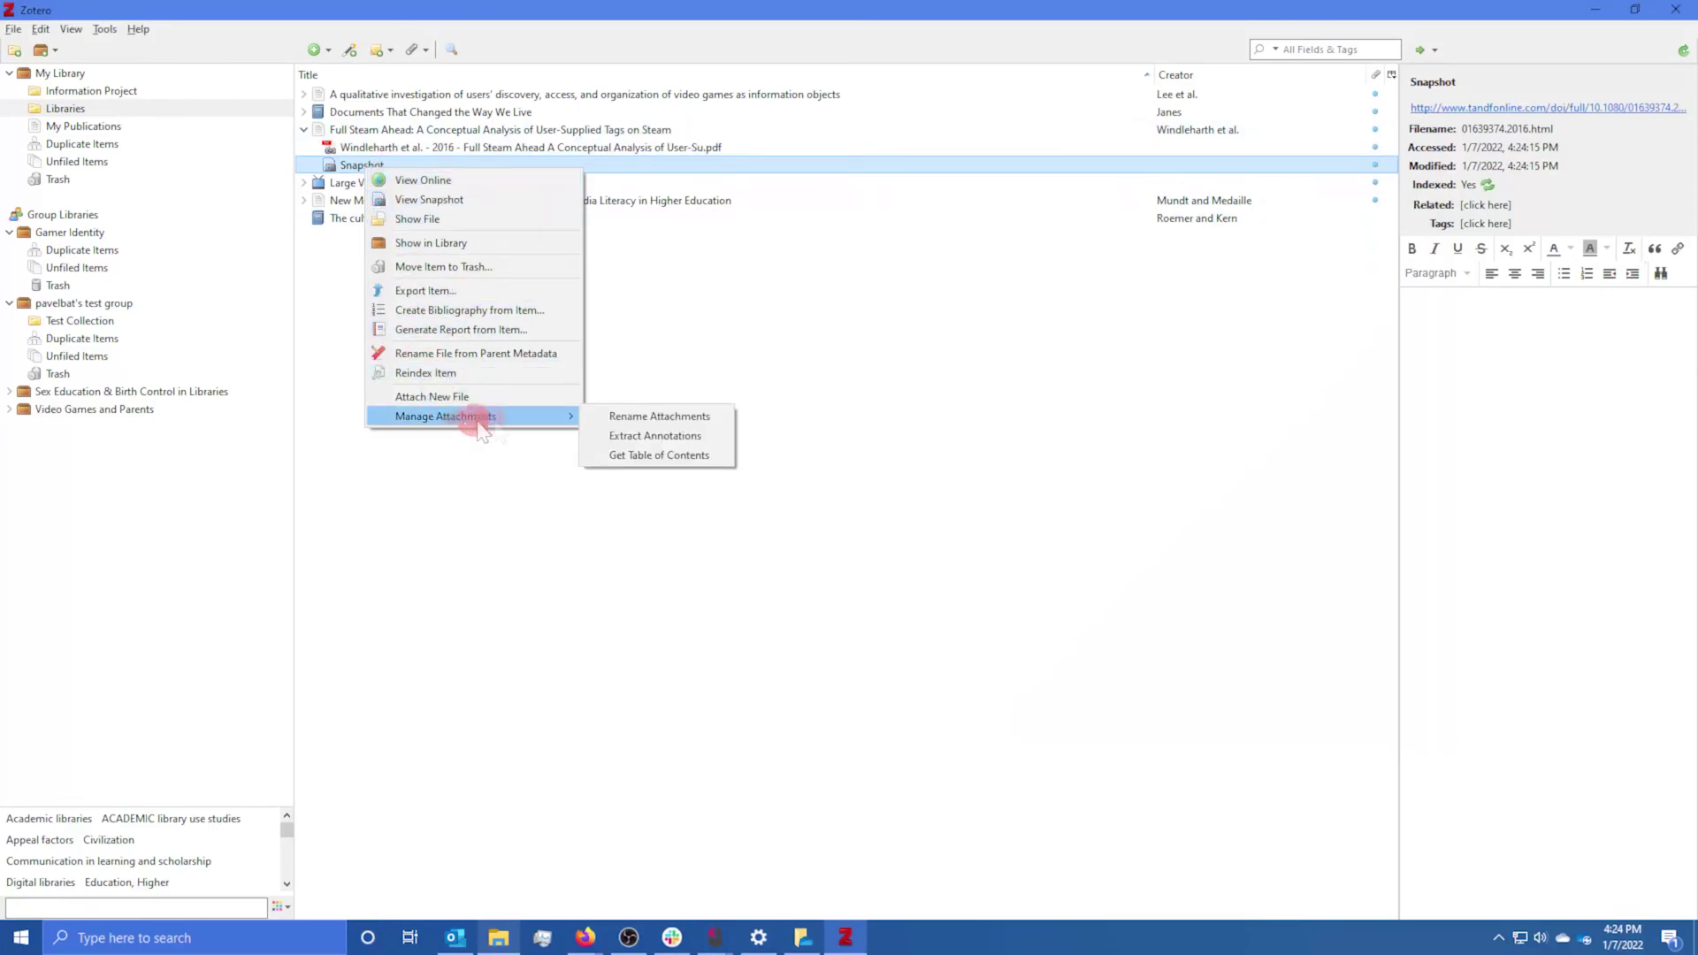
click(622, 416)
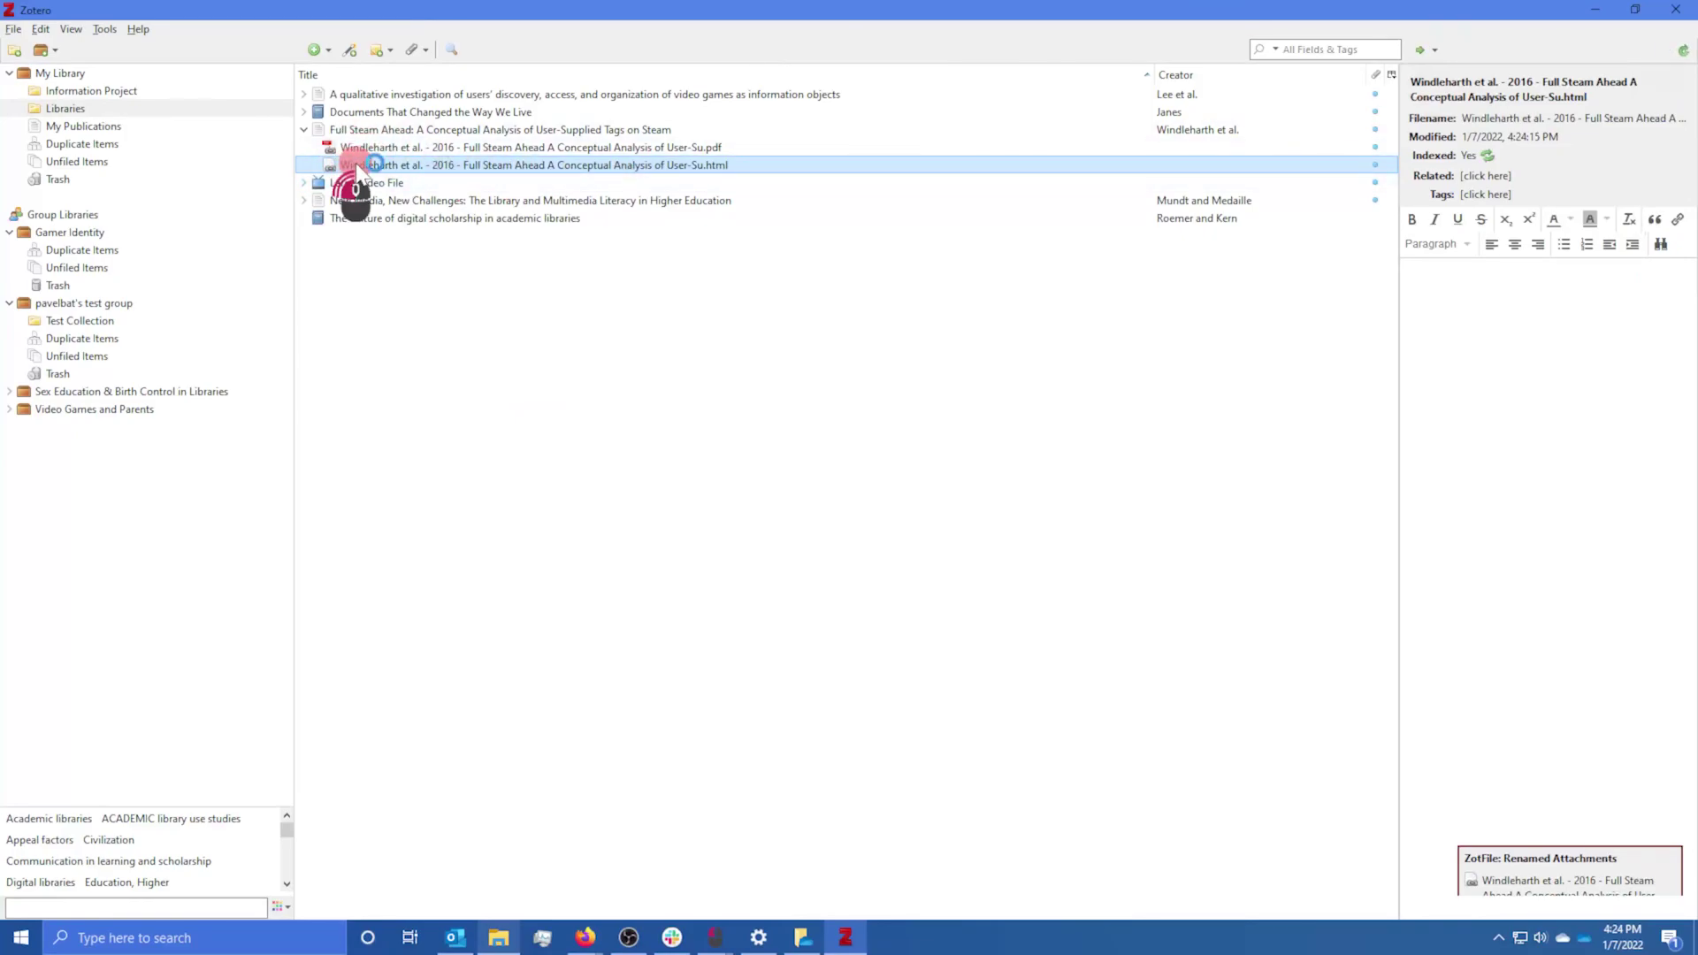
- Open the renamed "Full Steam Ahead" HTML snapshot in Firefox, look through the article, and close it to return to Zotero
double_click(354, 168)
scroll(1042, 360, down, 10)
scroll(1114, 557, down, 12)
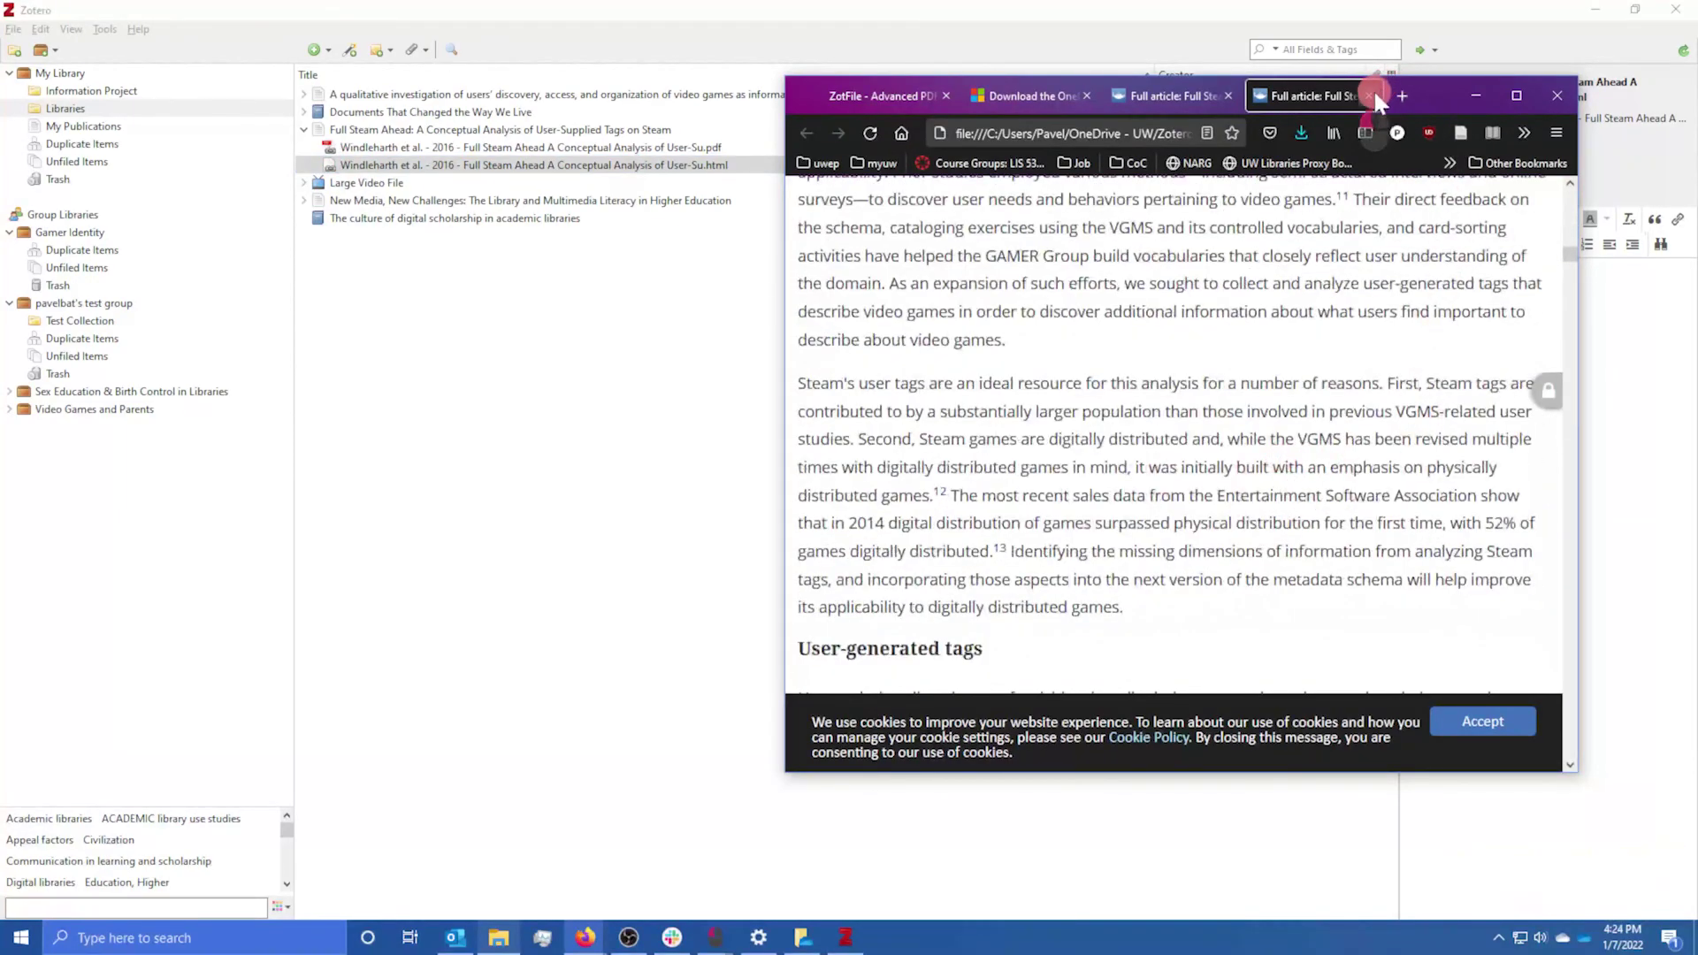
click(1372, 96)
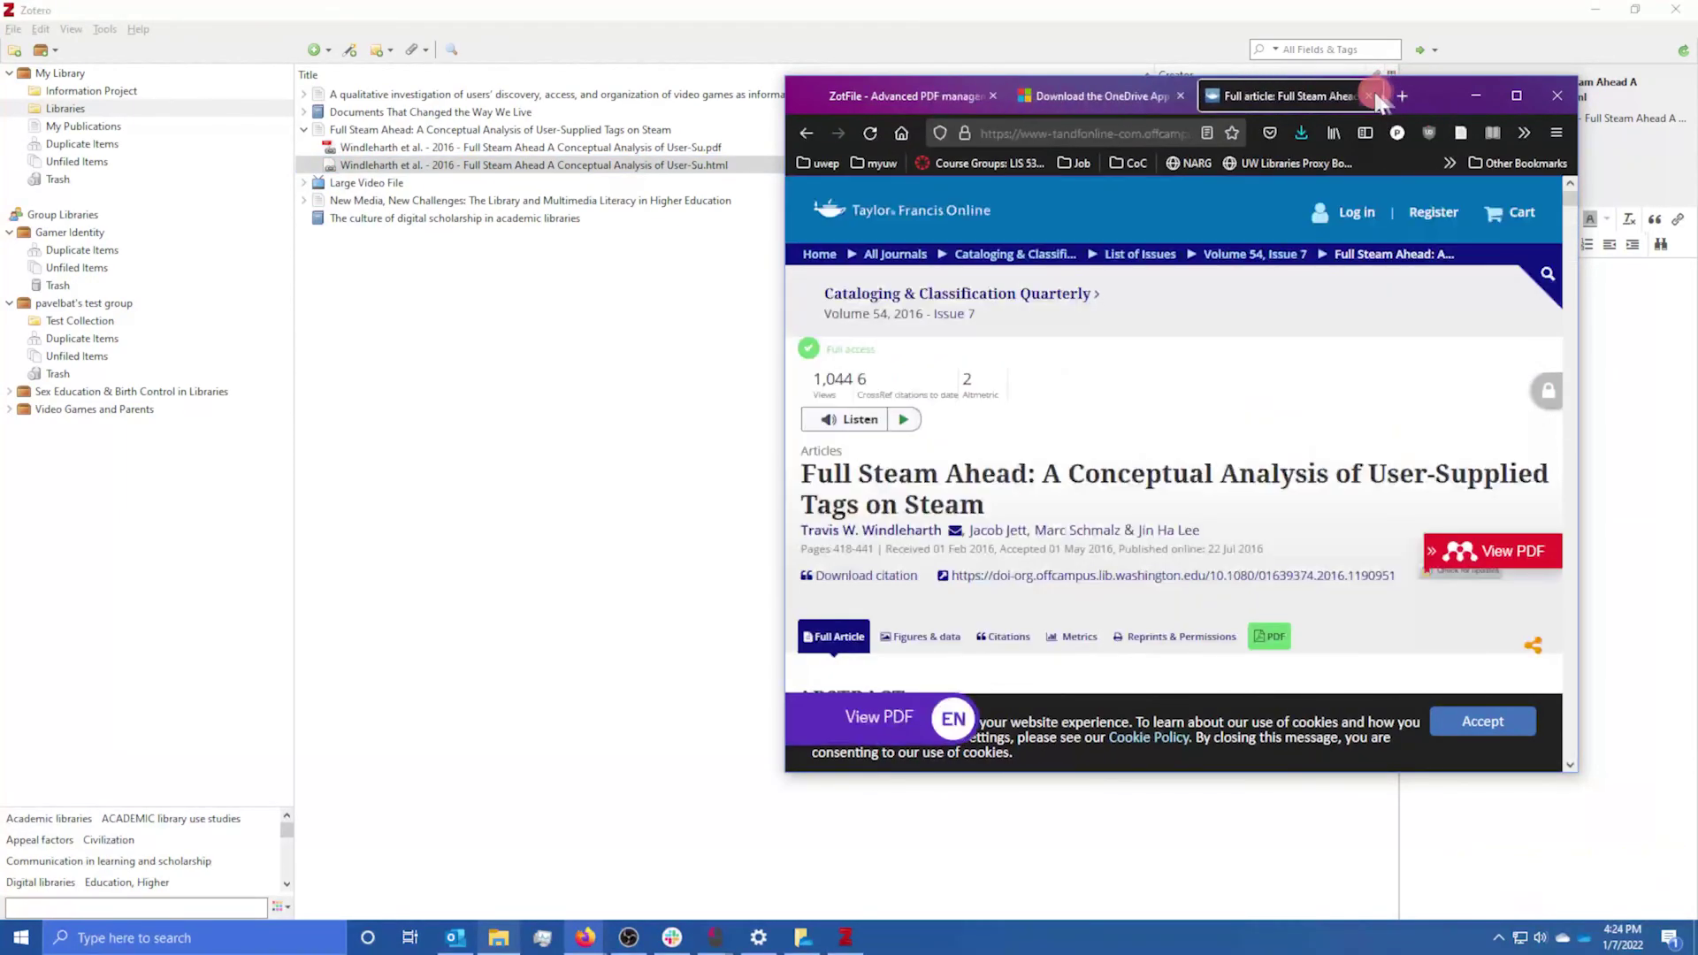
click(1474, 92)
right_click(368, 170)
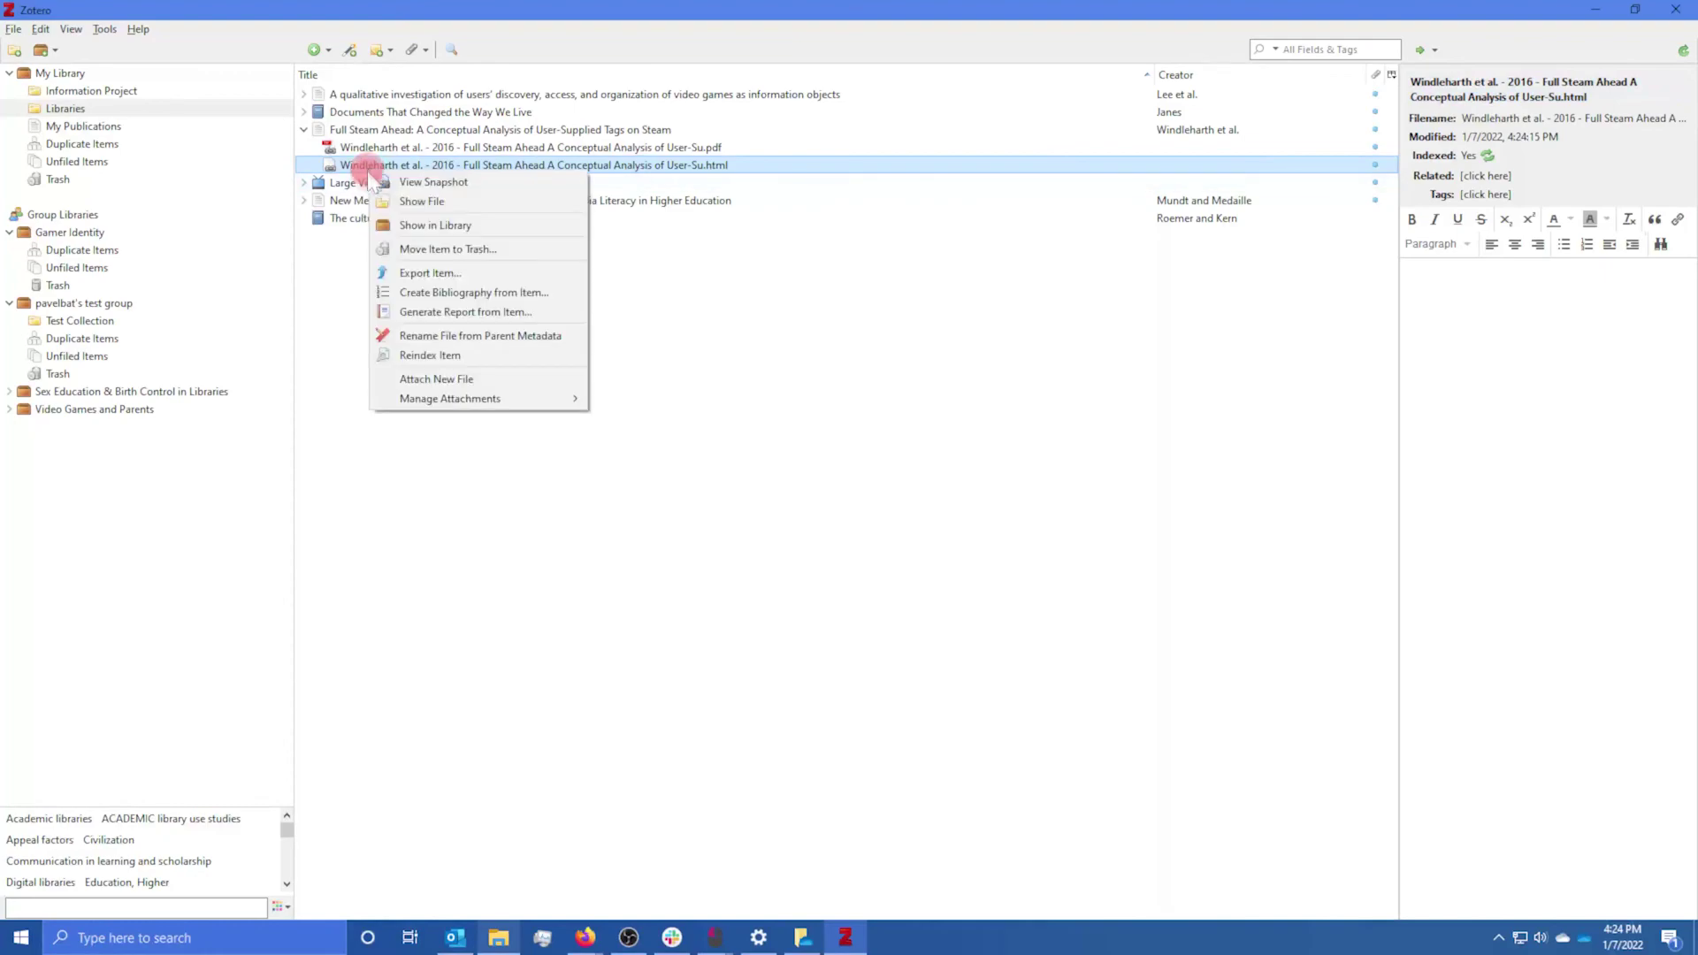
click(780, 370)
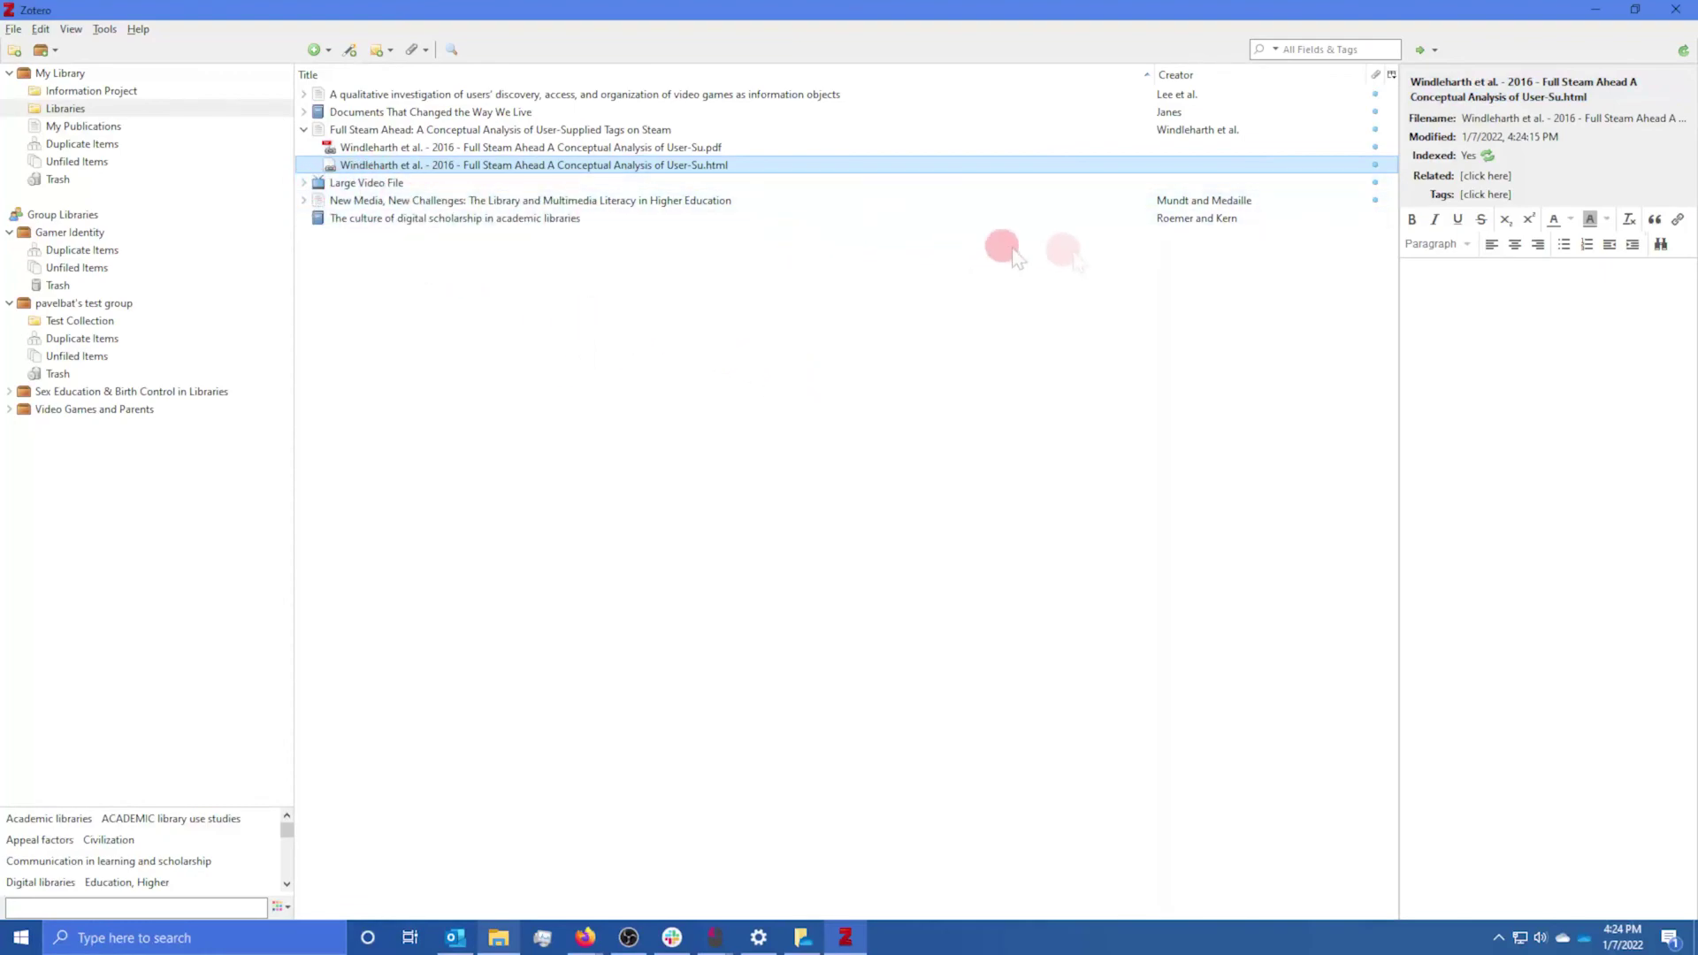